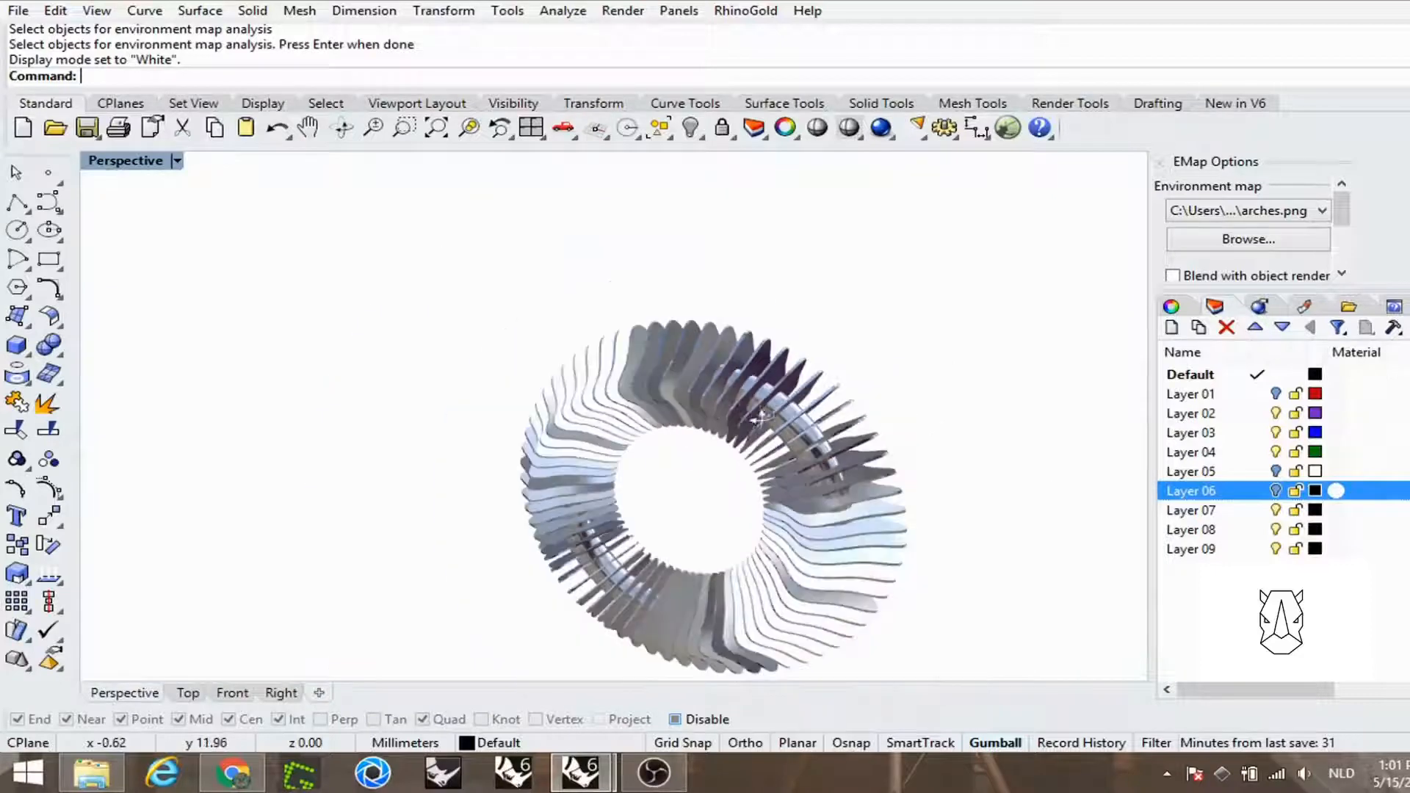
Step: Switch from the finished ring model to the empty document that has the Circle, Curves, Object and Ring layers
{"action": "right_click_drag", "start_coordinate": [758, 413], "coordinate": [756, 406]}
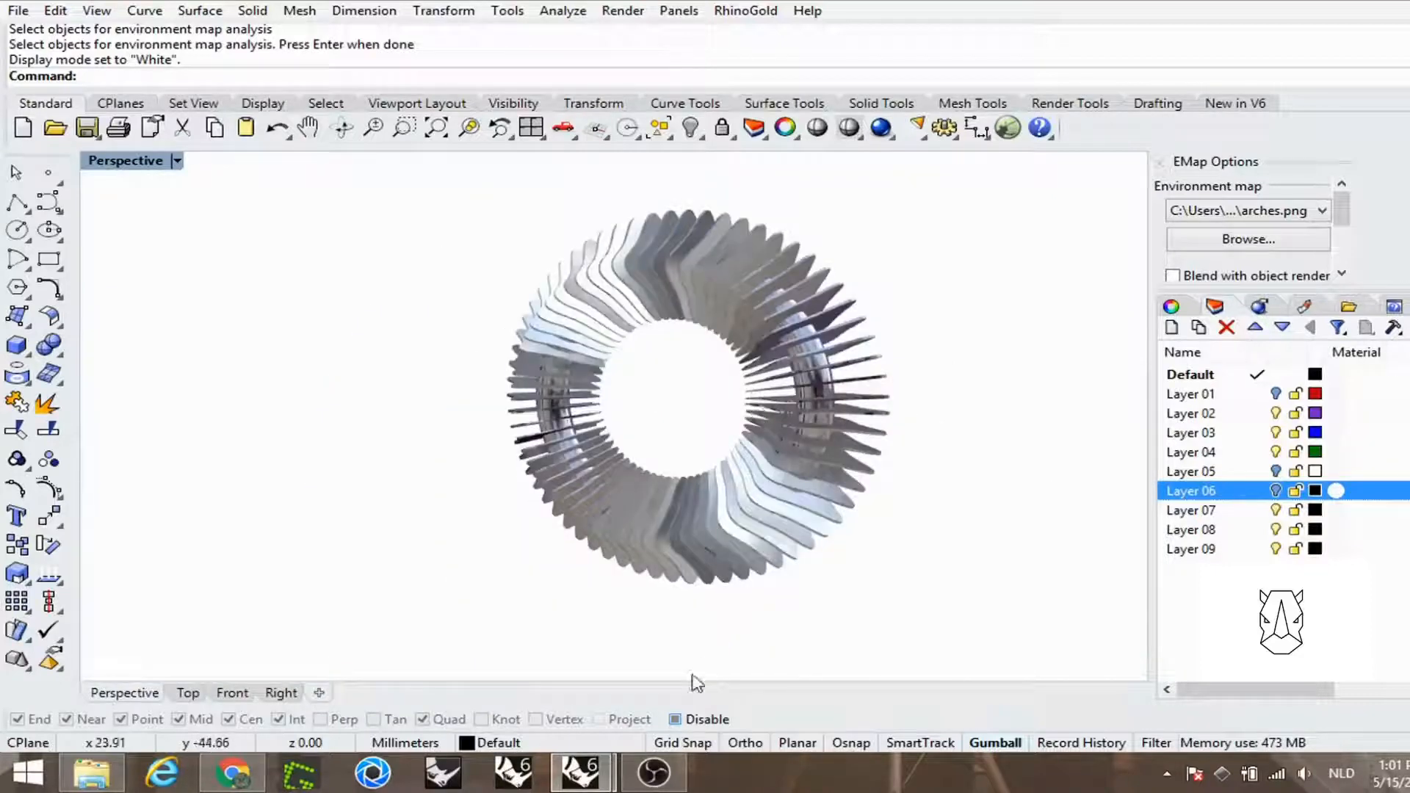
{"action": "mouse_move", "coordinate": [580, 773]}
{"action": "left_click", "coordinate": [528, 681]}
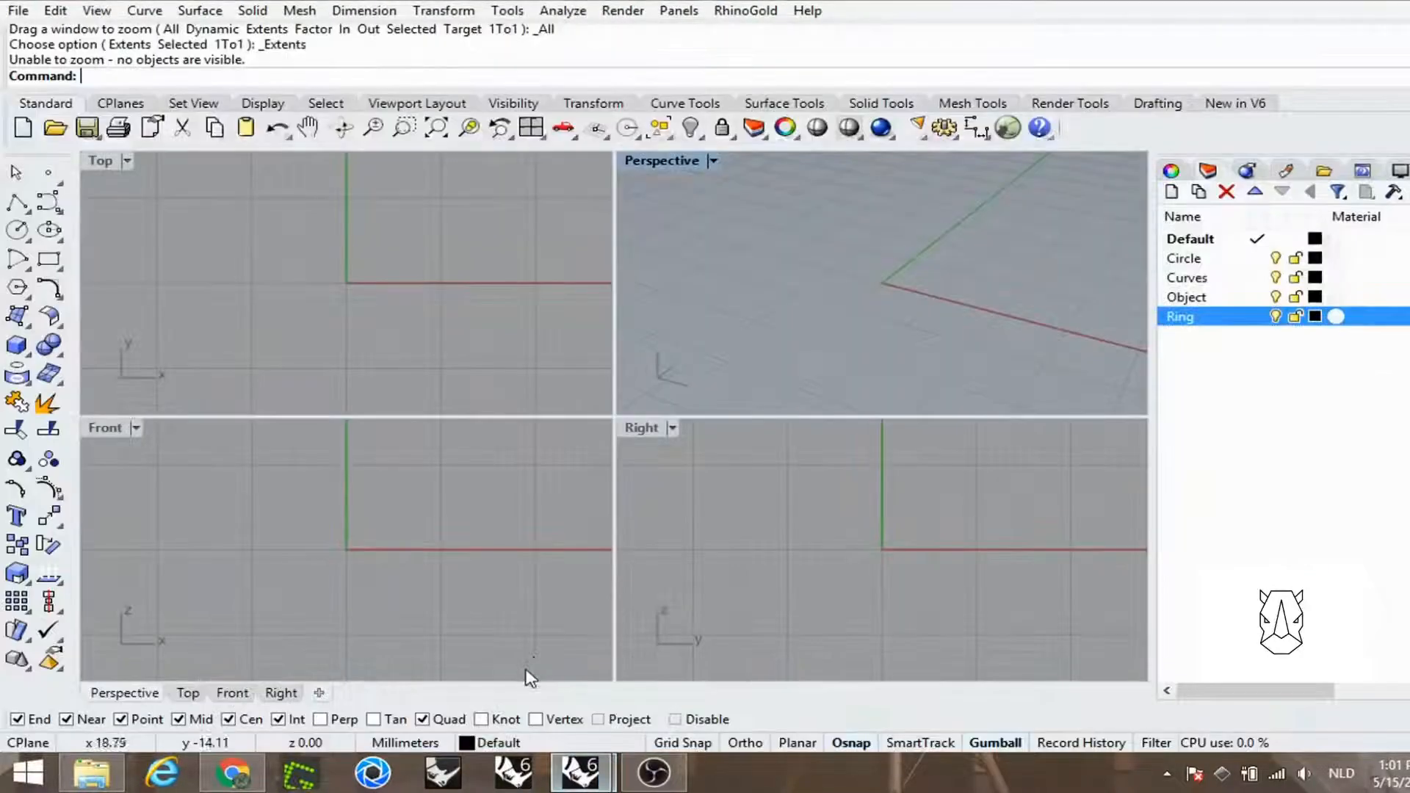
Step: Draw a circle 16.5 mm in diameter centred on the origin in the Front view
{"action": "left_click", "coordinate": [16, 230]}
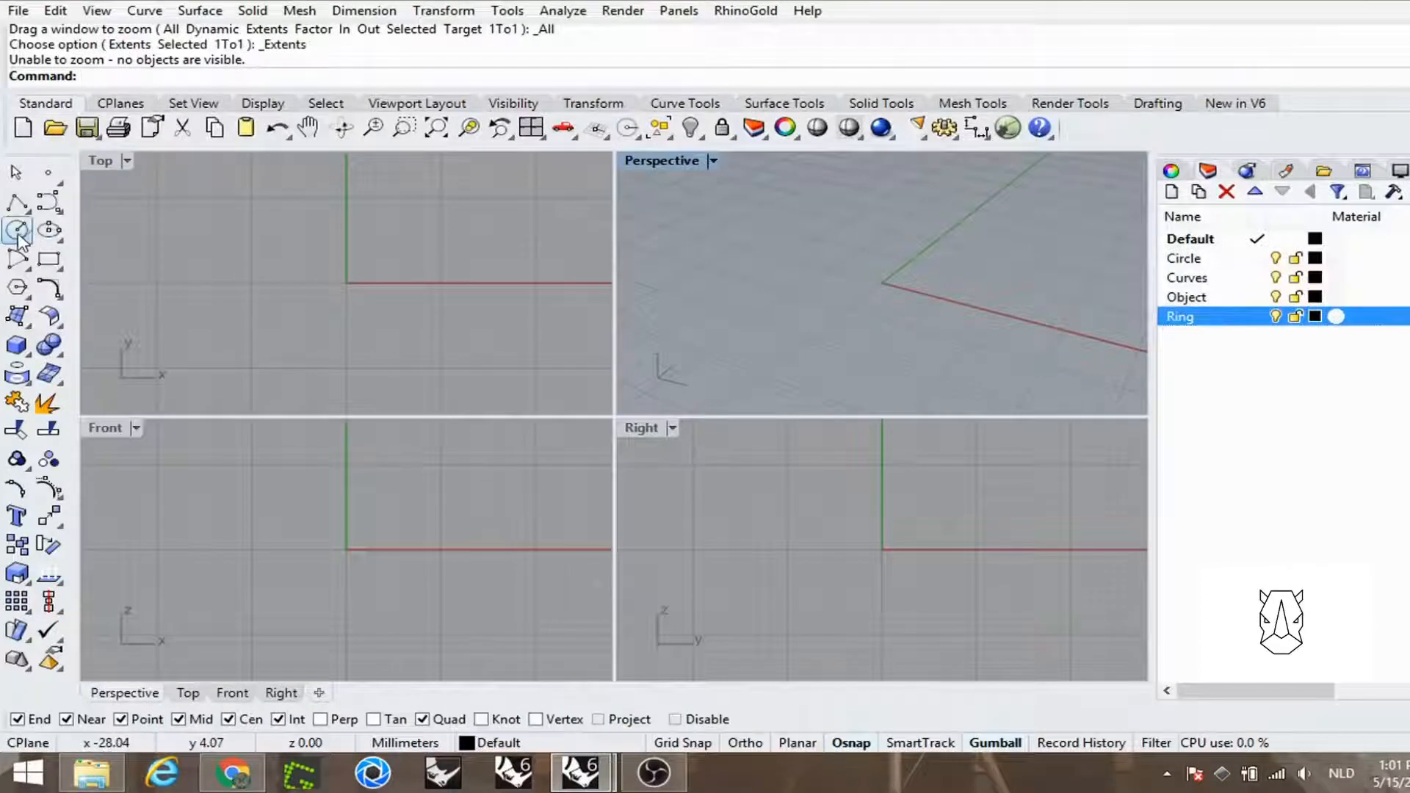
{"action": "type", "text": "0"}
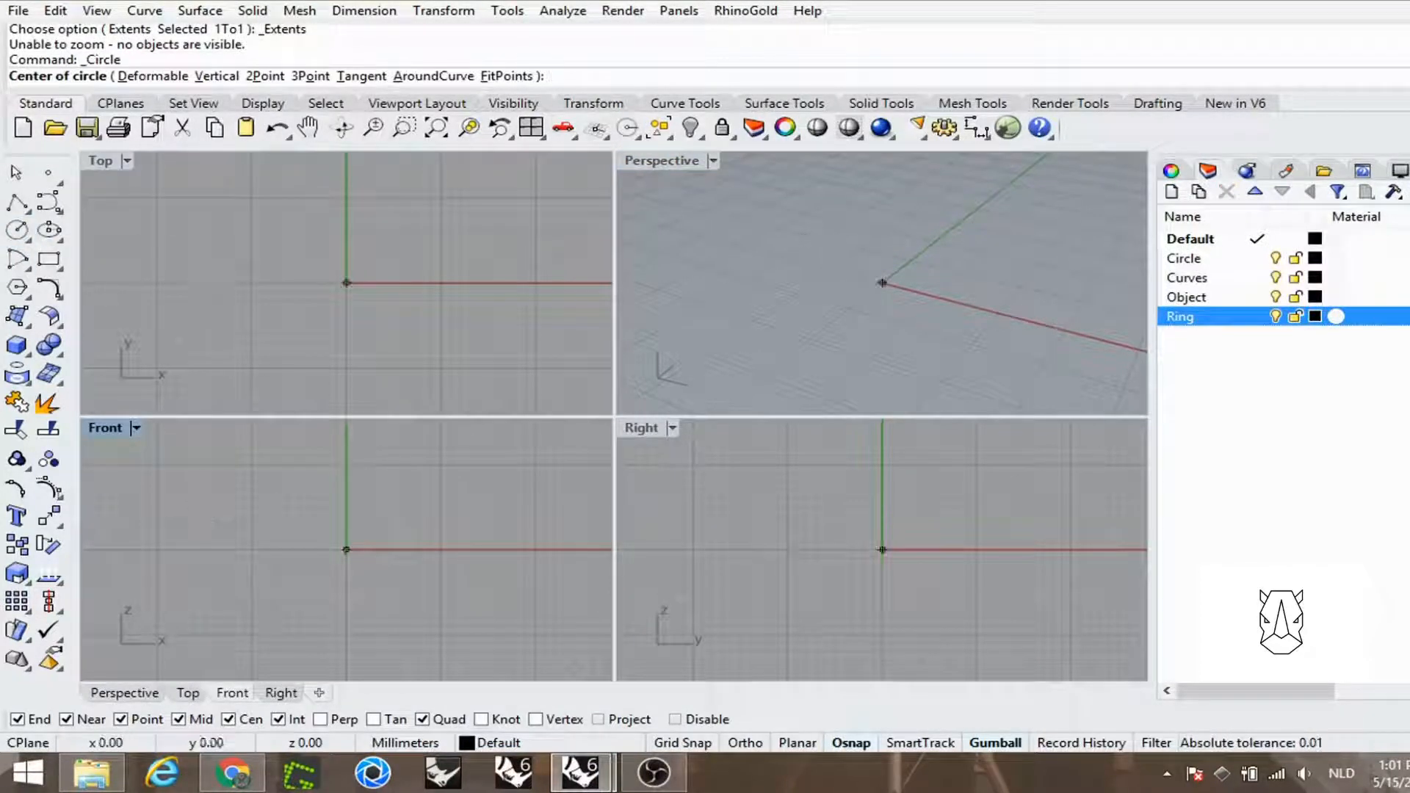
{"action": "key", "text": "Return"}
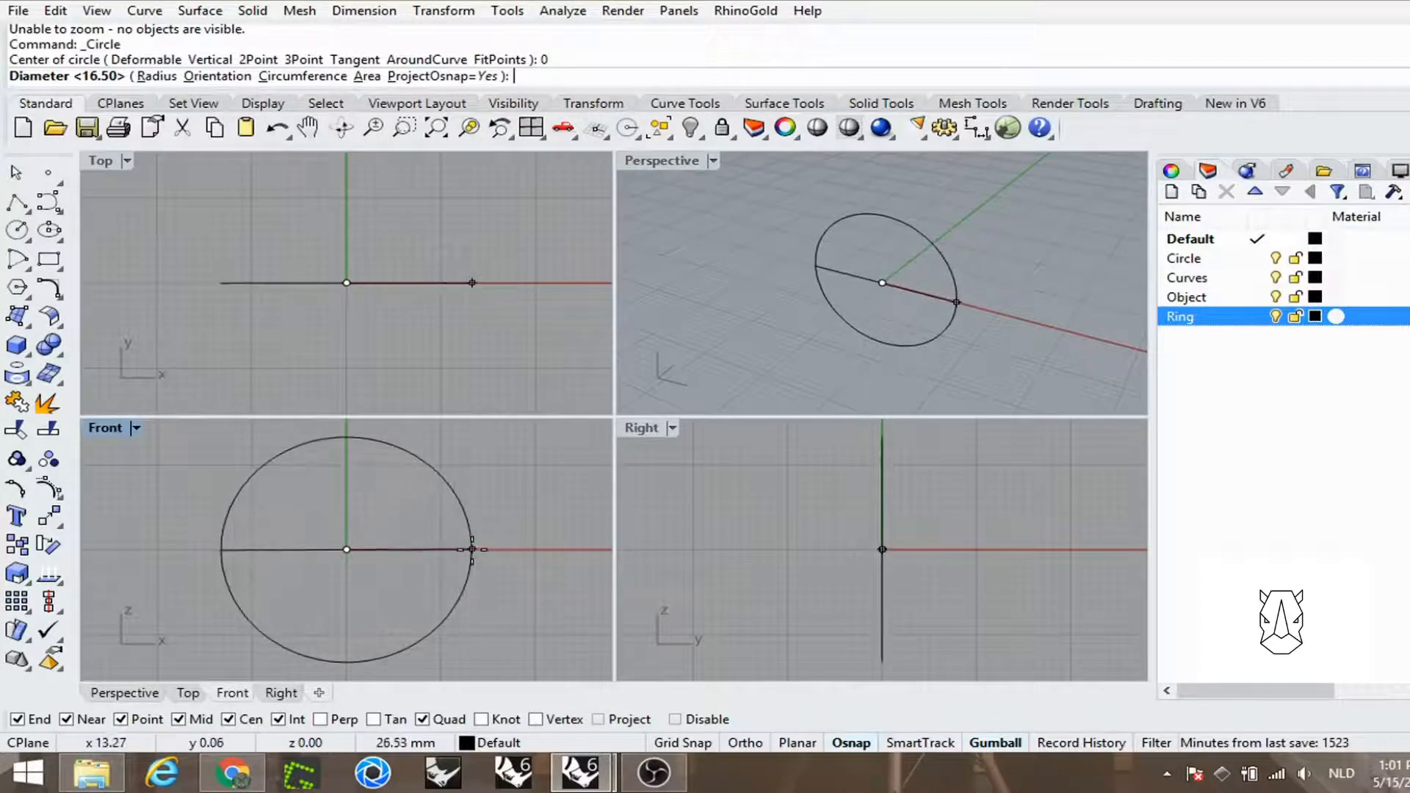
{"action": "key", "text": "F8"}
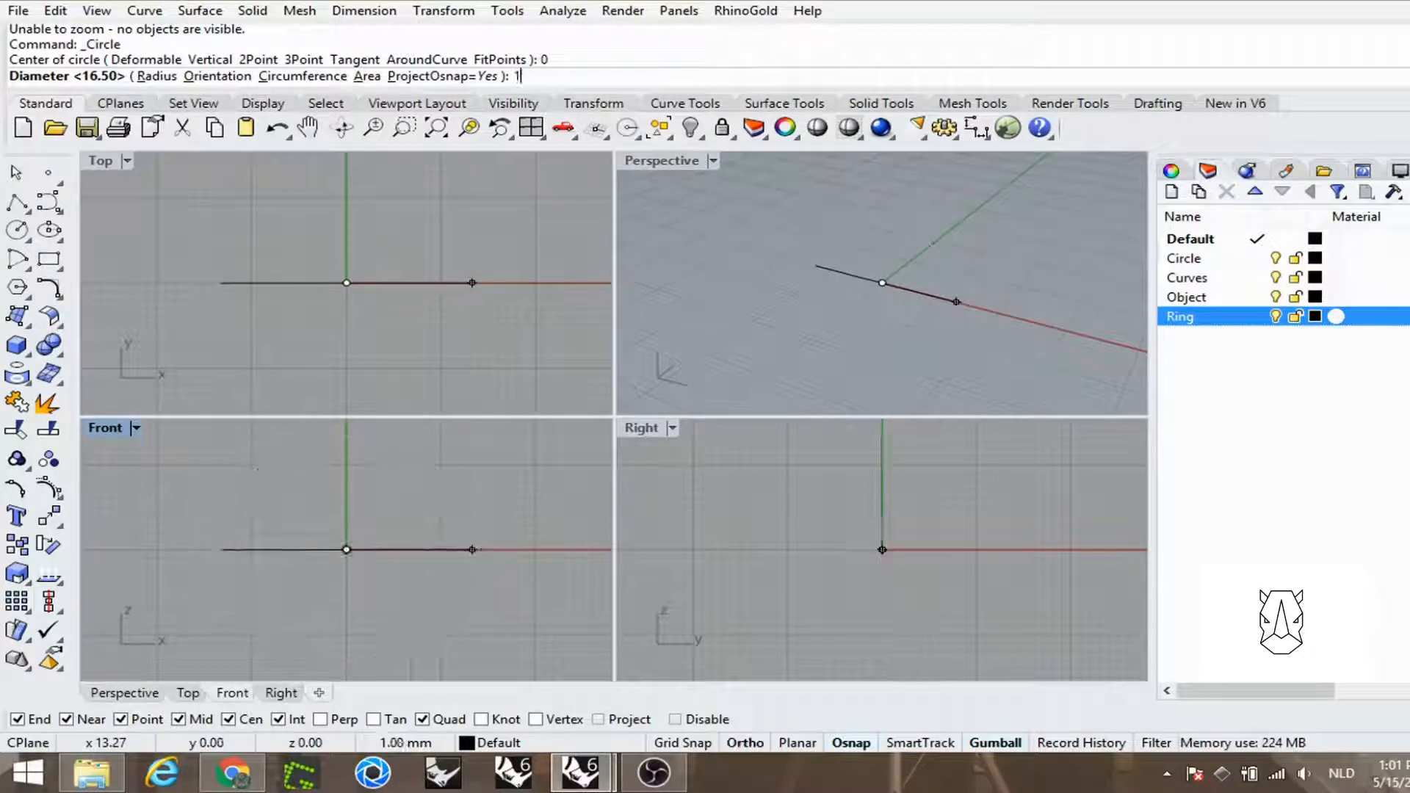
{"action": "type", "text": "6."}
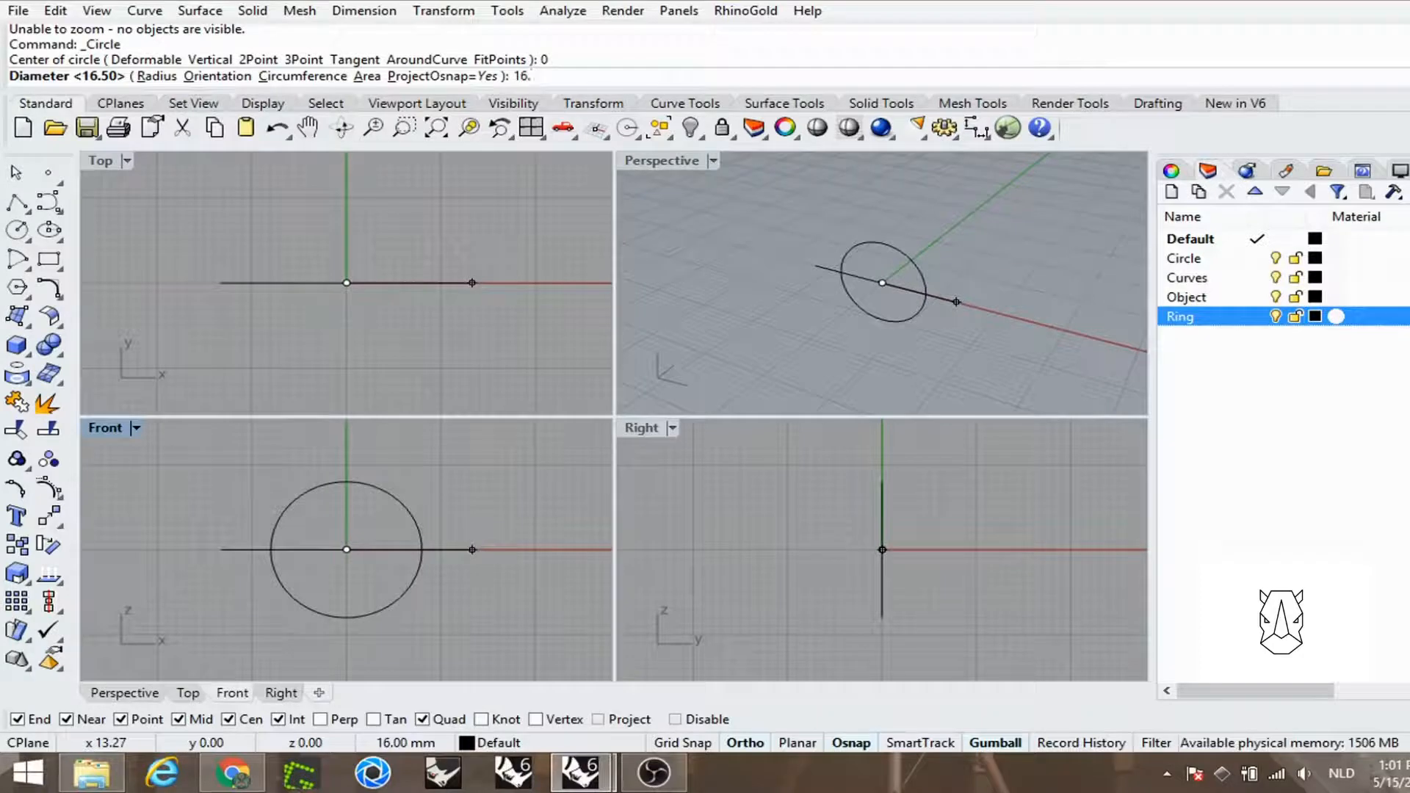
{"action": "type", "text": "5"}
{"action": "key", "text": "Return"}
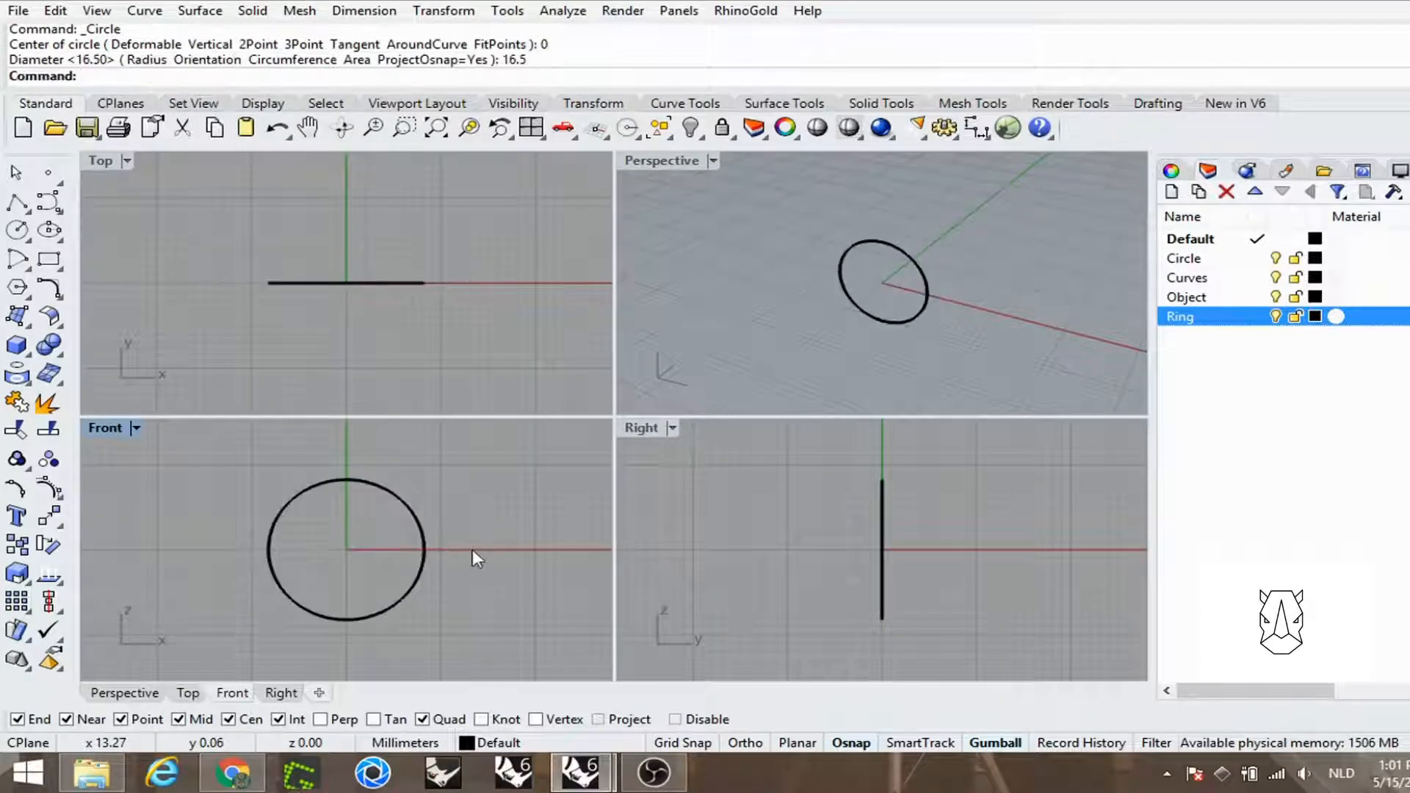
Step: Move the 16.5 mm circle to the Circle layer
{"action": "left_click", "coordinate": [306, 495]}
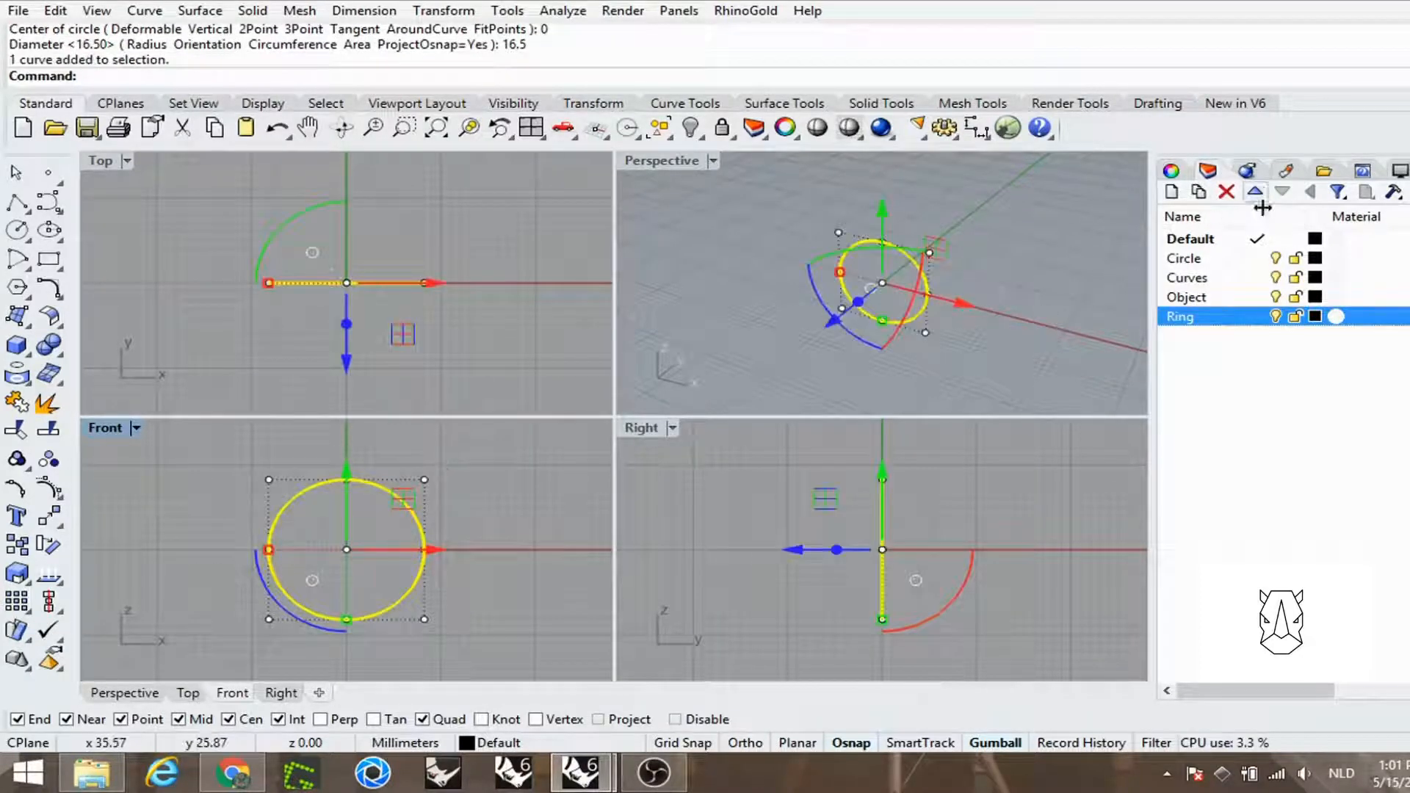
{"action": "left_click", "coordinate": [1179, 259]}
{"action": "right_click", "coordinate": [1179, 259]}
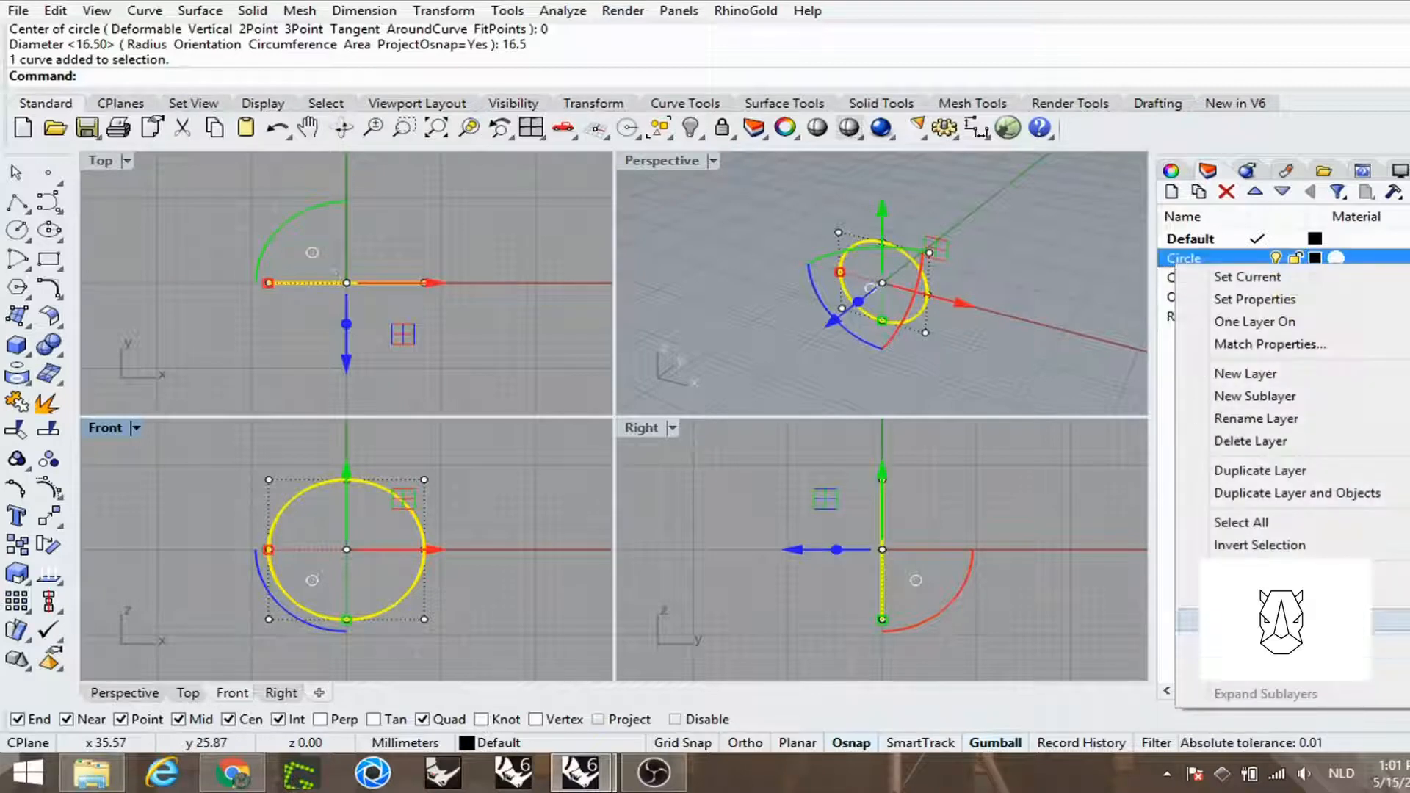
{"action": "key", "text": "Escape"}
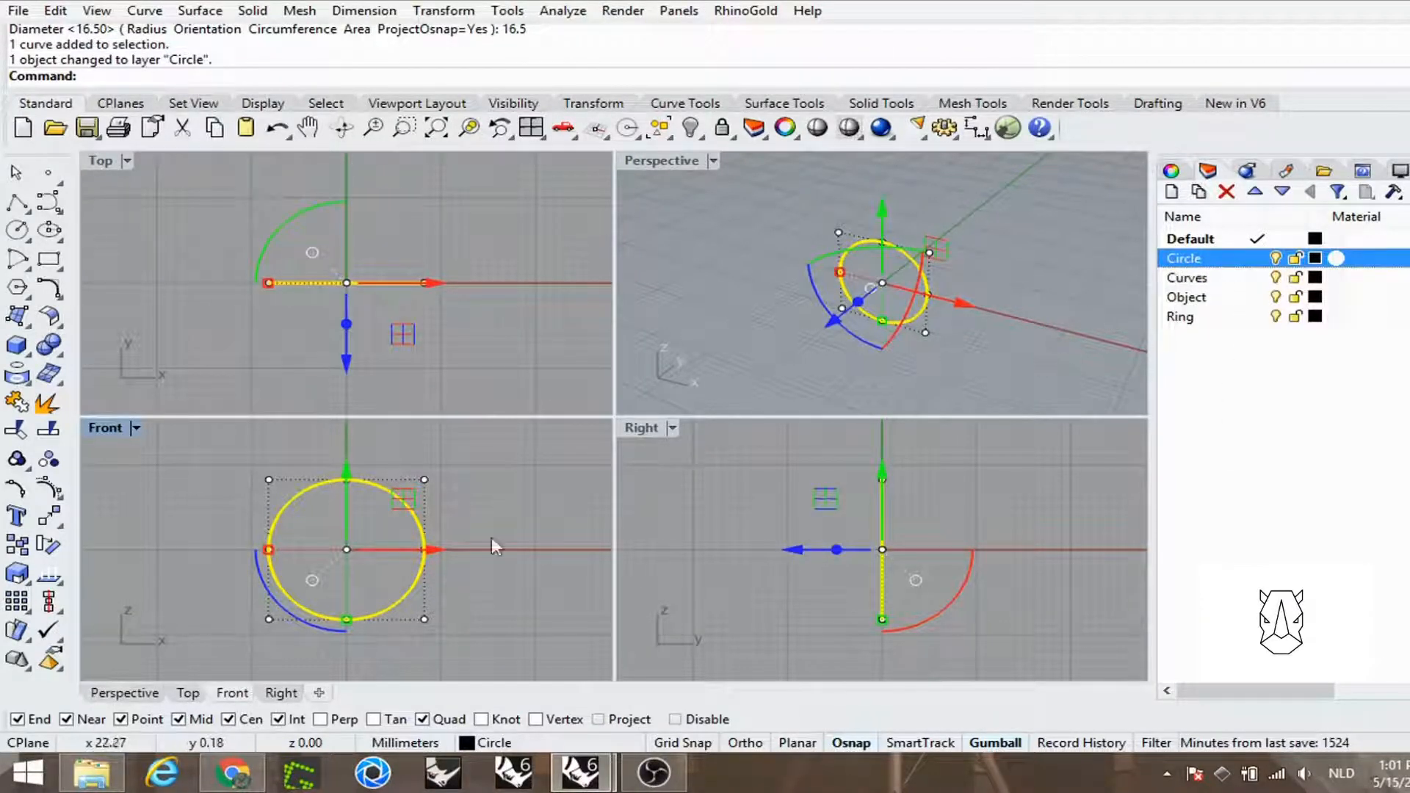
Step: Measure the circumference length of the selected circle
{"action": "left_click", "coordinate": [48, 574]}
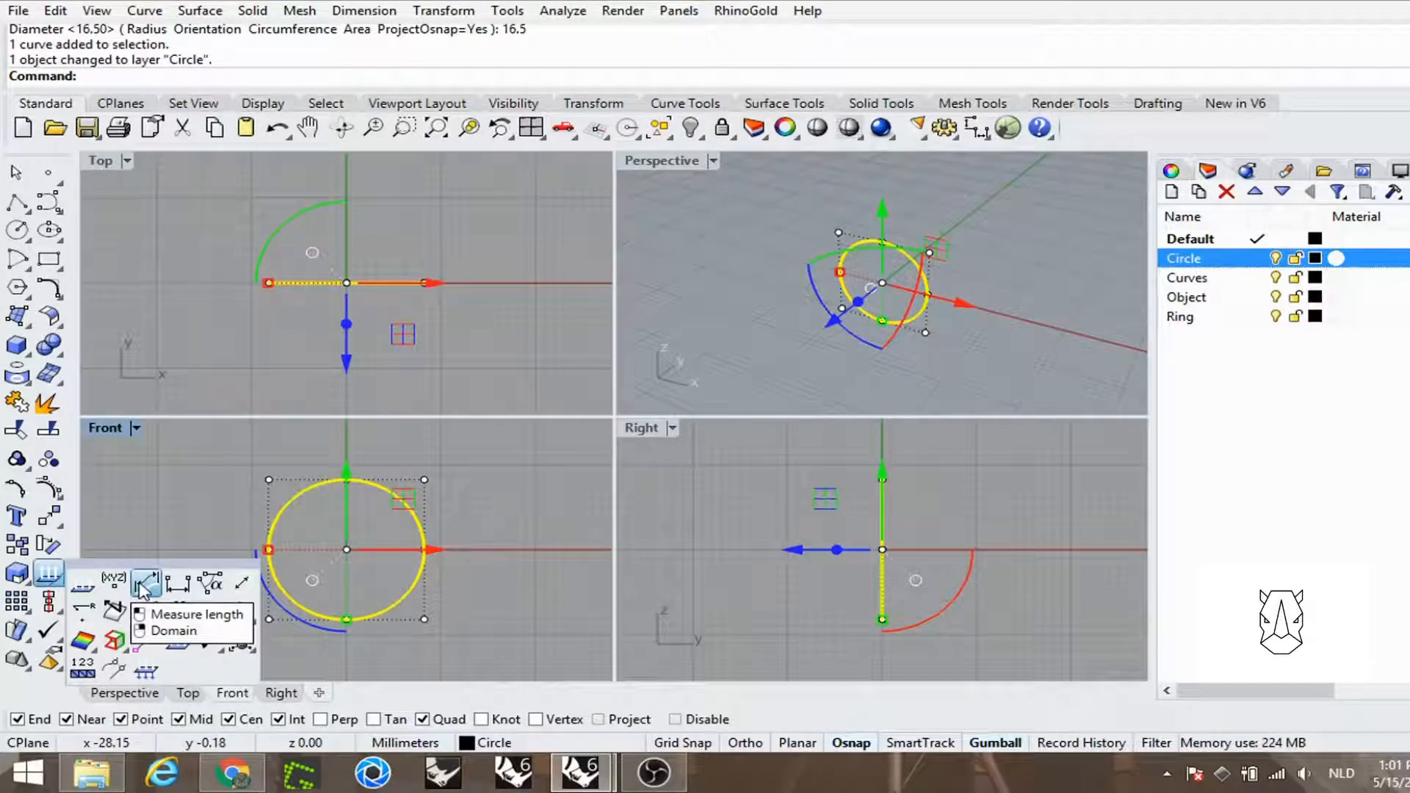
{"action": "left_click", "coordinate": [143, 584]}
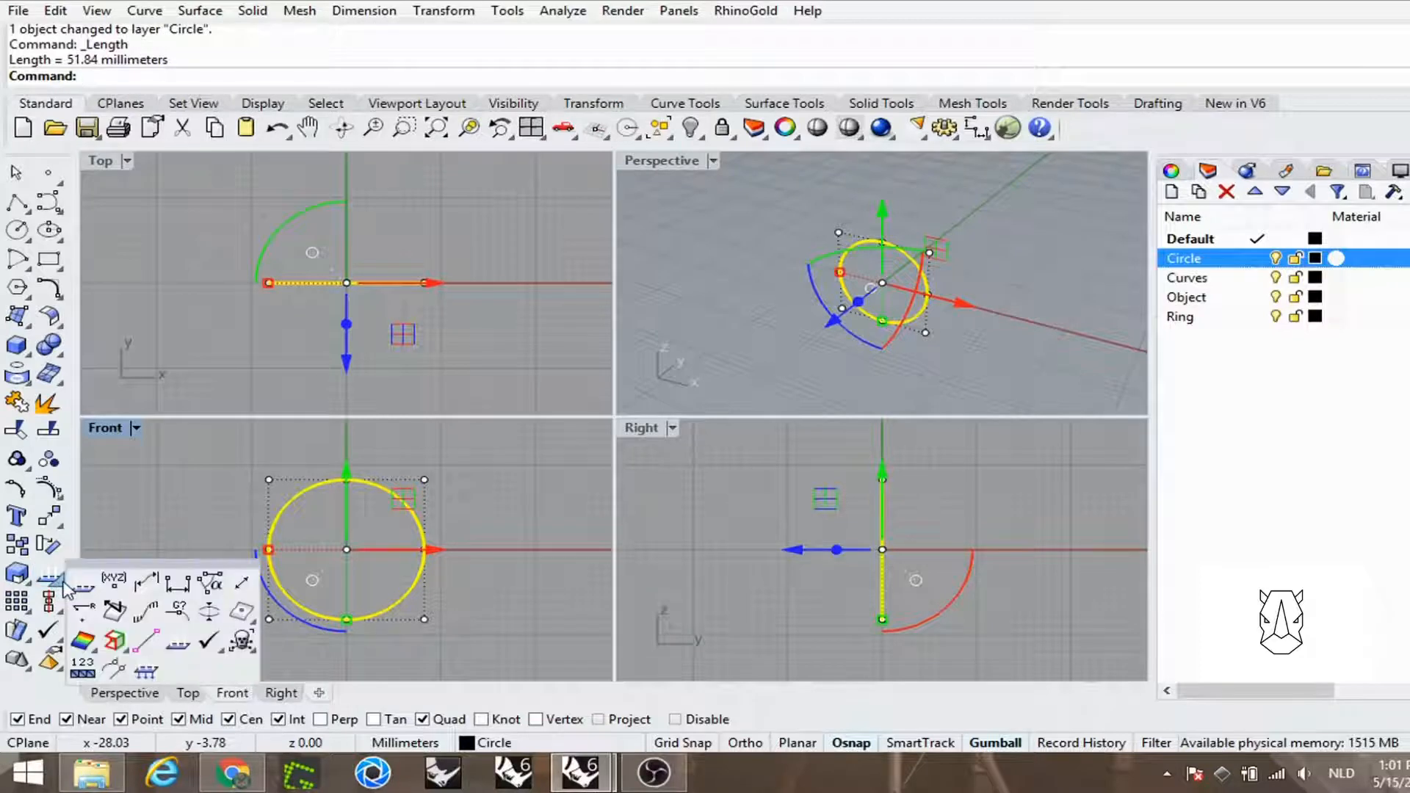
{"action": "left_click_drag", "start_coordinate": [81, 565], "coordinate": [103, 496]}
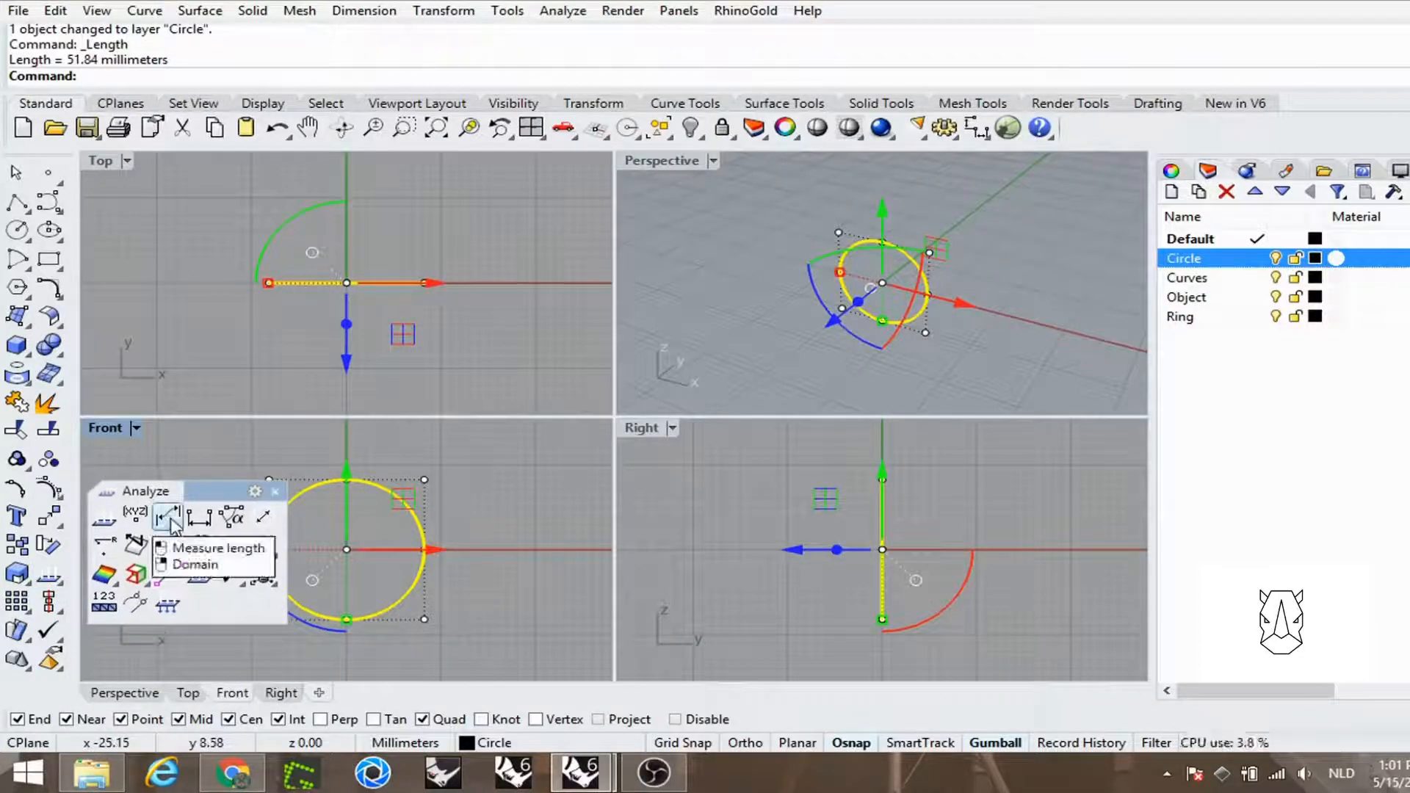
{"action": "left_click", "coordinate": [275, 490]}
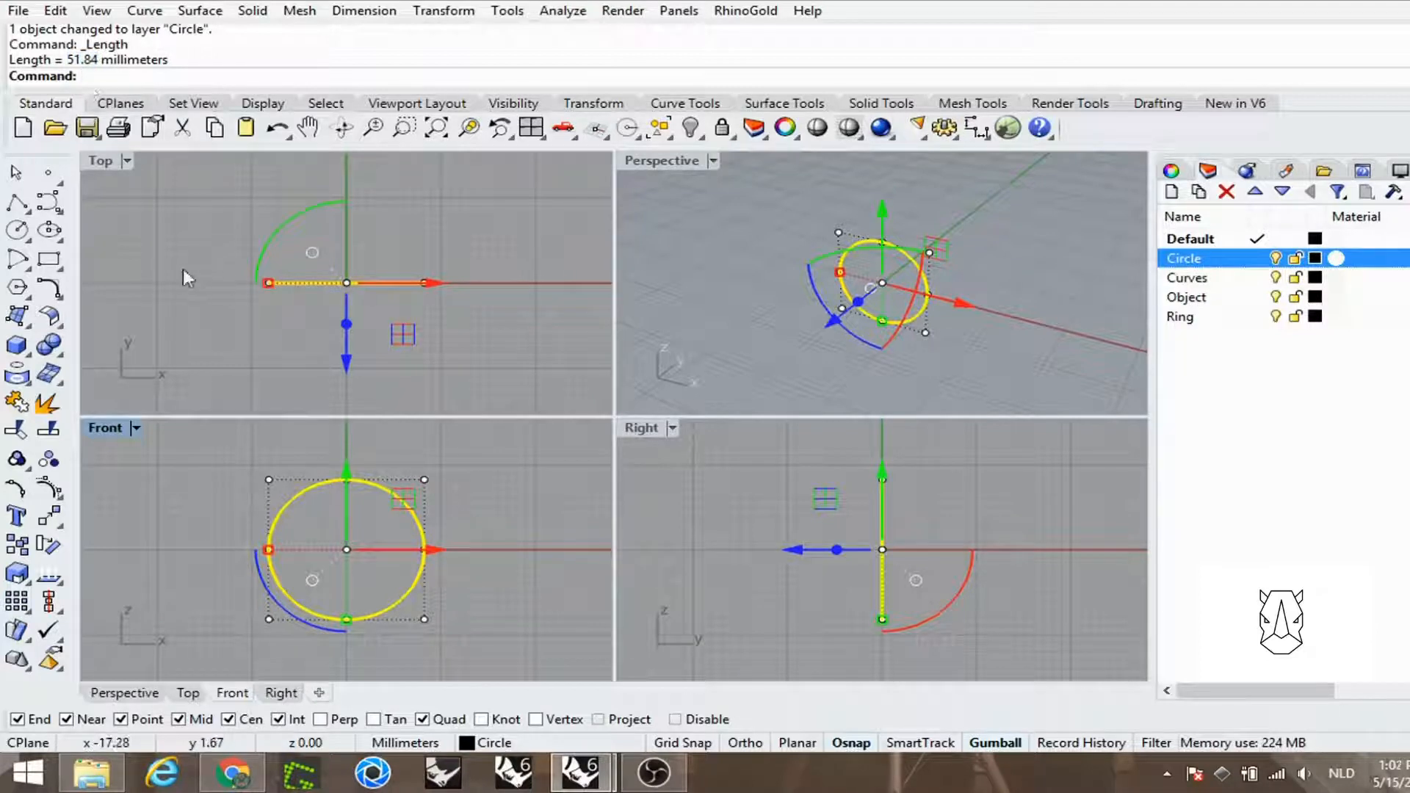
Step: Hide the Circle layer and draw a straight 51.84 mm polyline from the origin along the positive X axis in the Top view
{"action": "left_click", "coordinate": [174, 342]}
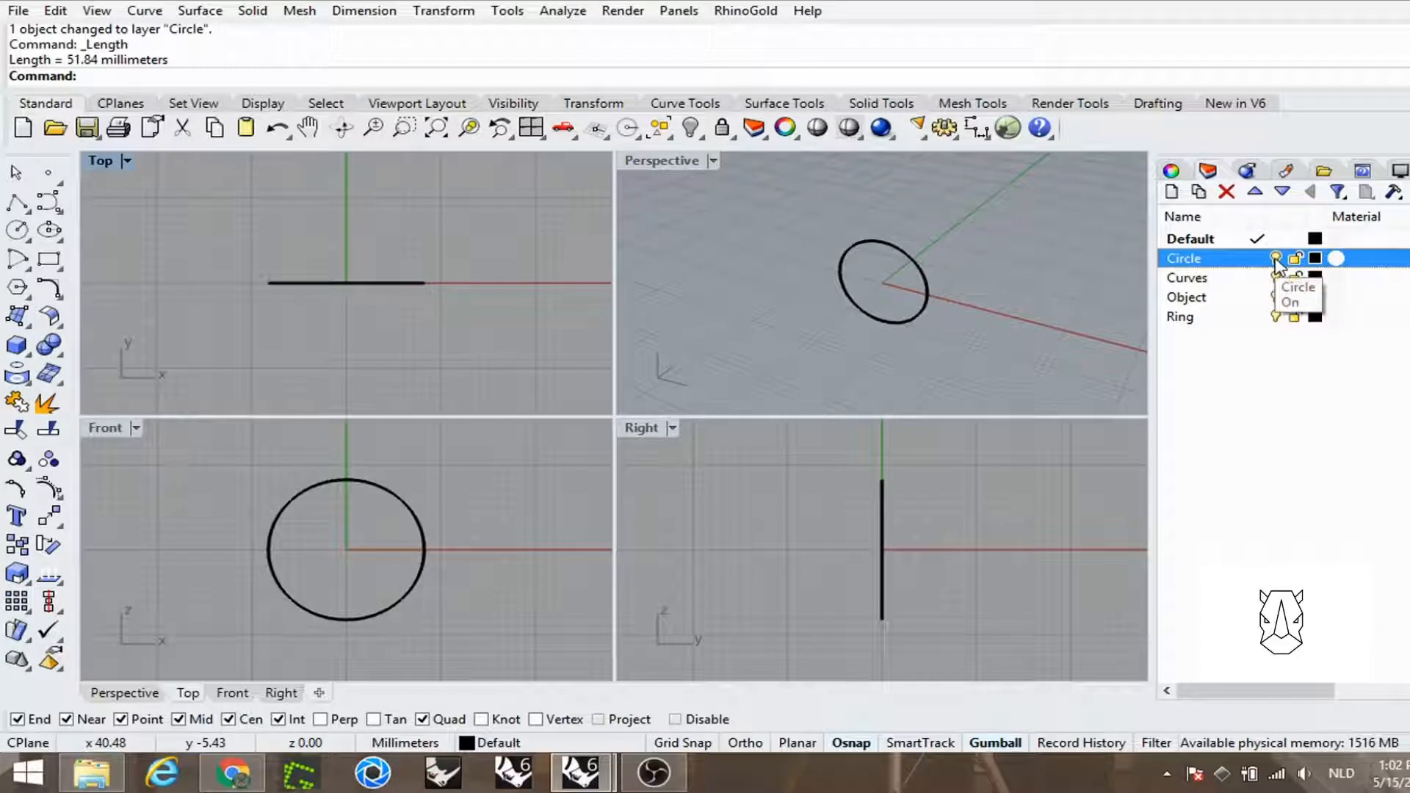
{"action": "left_click", "coordinate": [1275, 259]}
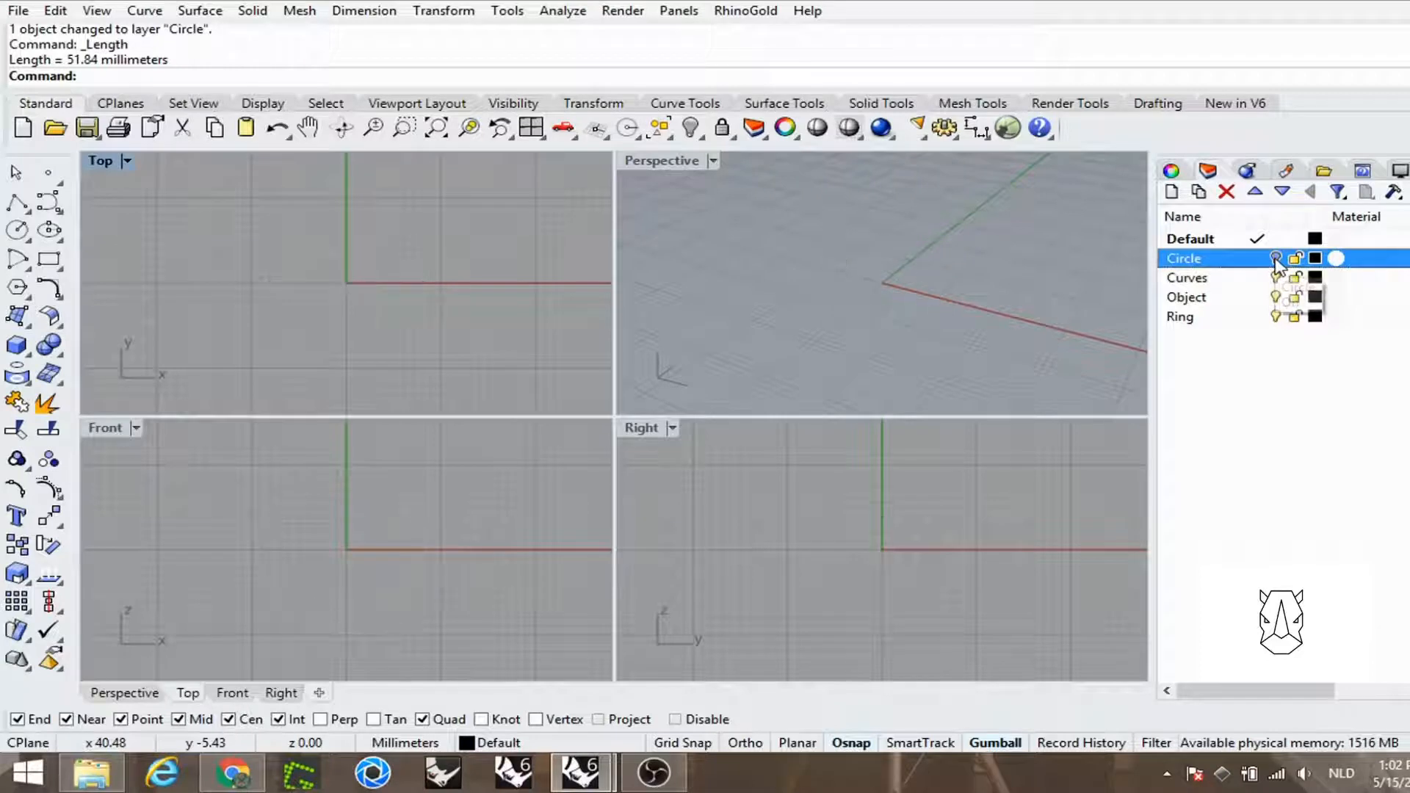
{"action": "left_click", "coordinate": [17, 202]}
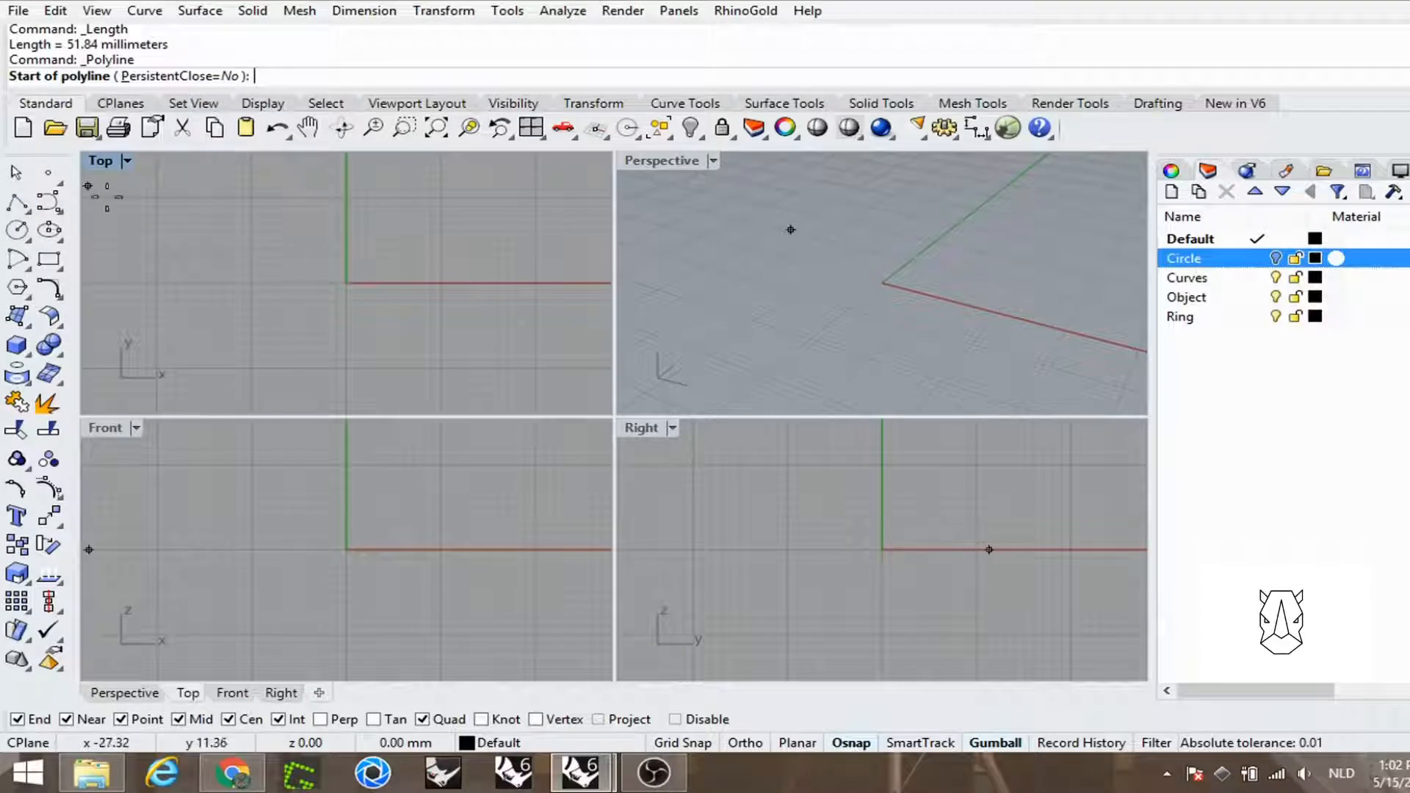
{"action": "type", "text": "0"}
{"action": "key", "text": "Return"}
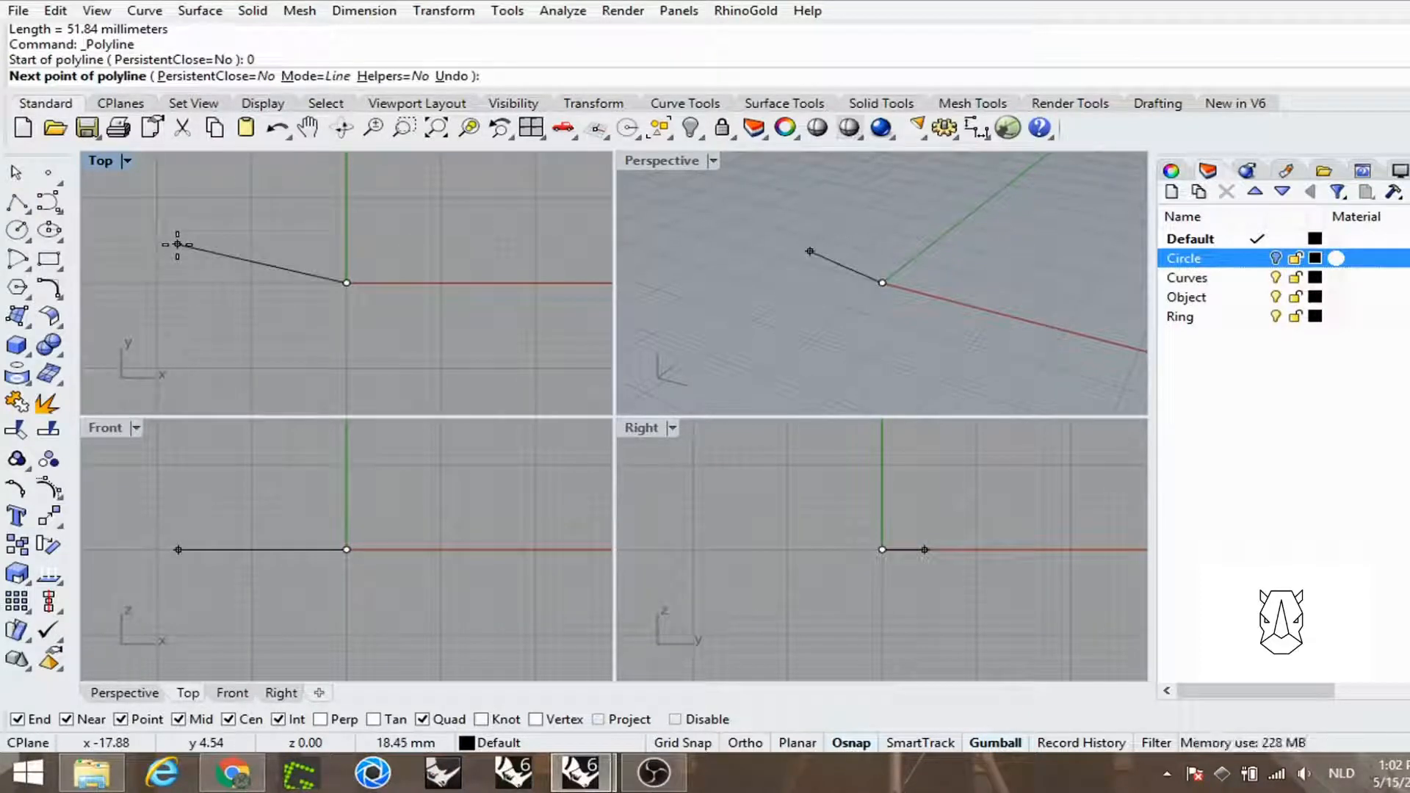
{"action": "type", "text": "51.84"}
{"action": "key", "text": "Return"}
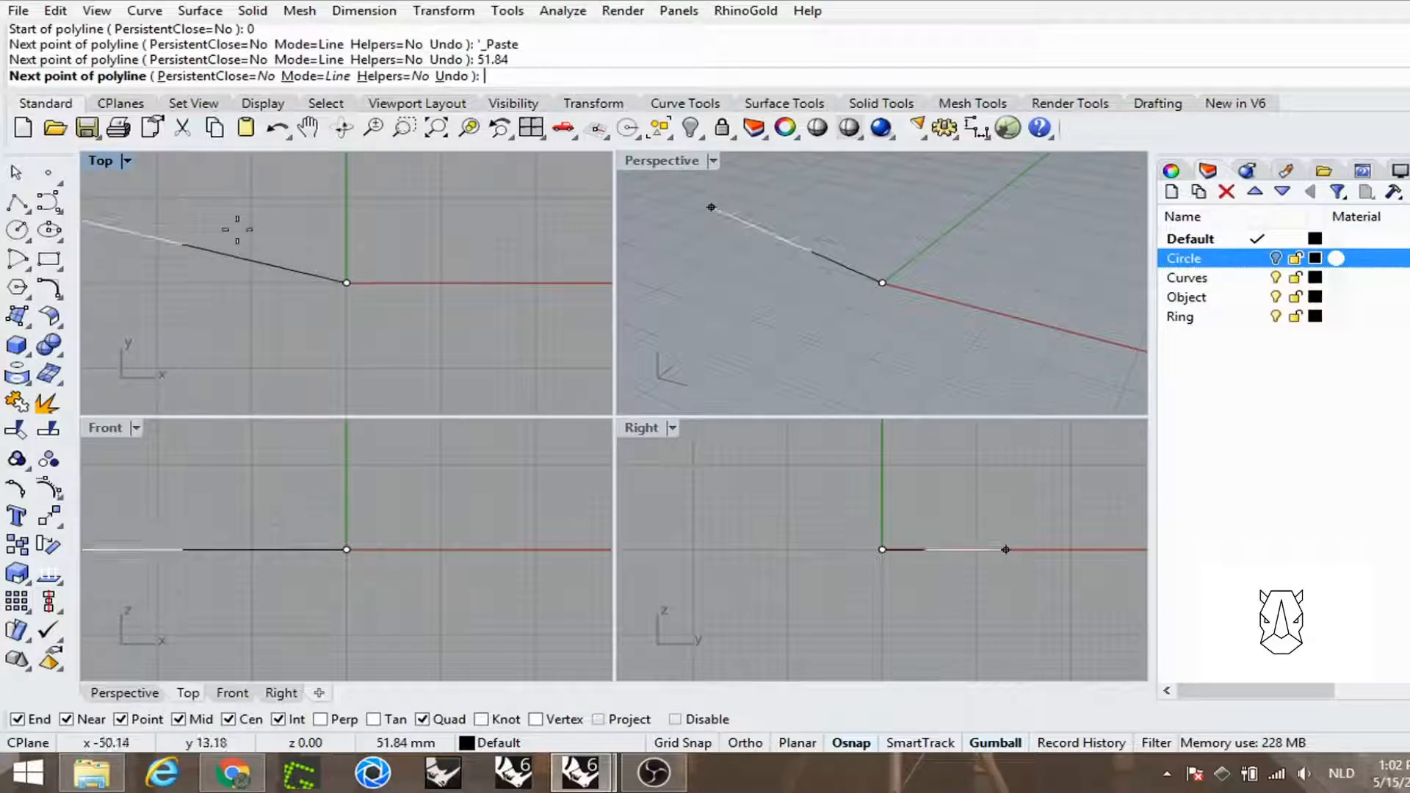
{"action": "scroll", "coordinate": [470, 238], "scroll_direction": "down", "scroll_amount": 2}
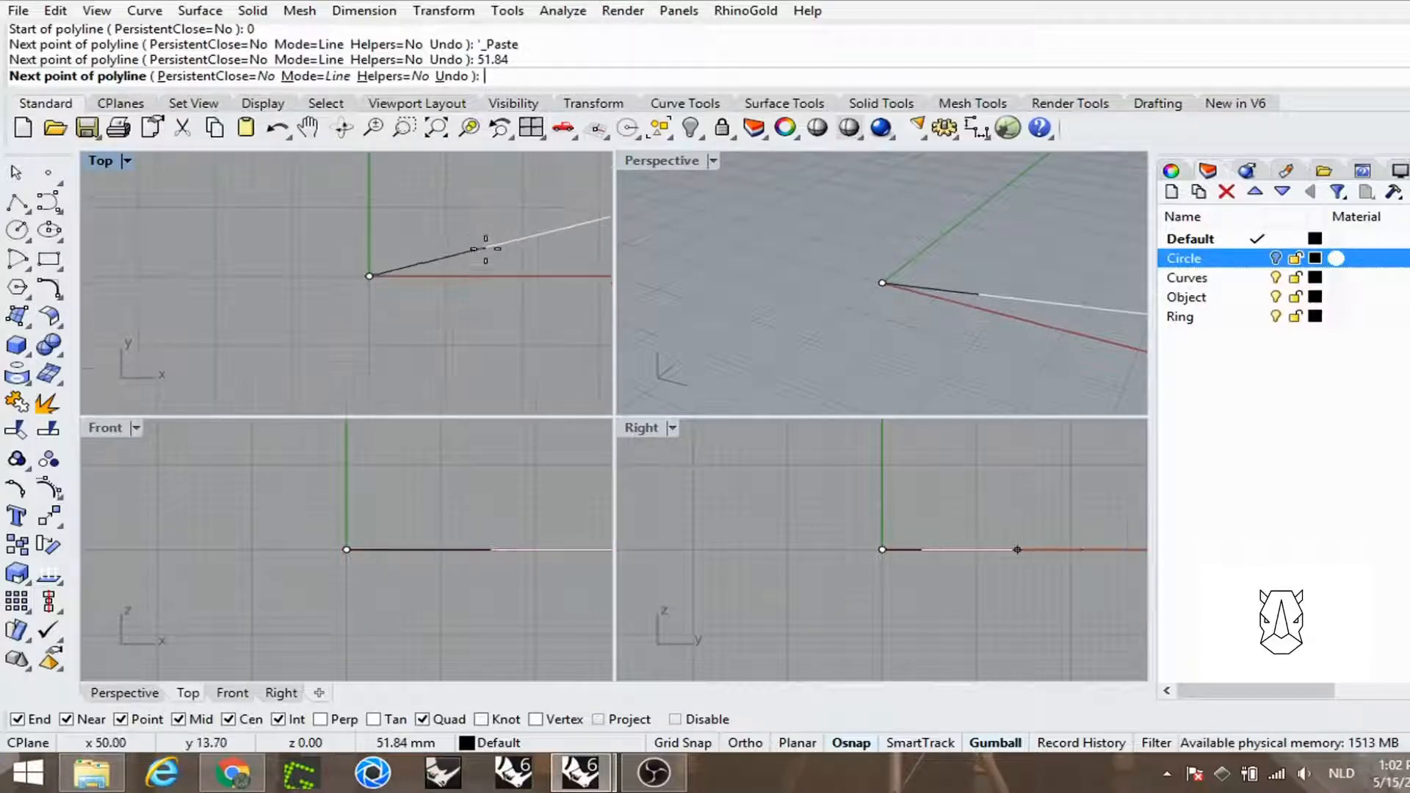
{"action": "right_click_drag", "start_coordinate": [485, 249], "coordinate": [292, 297]}
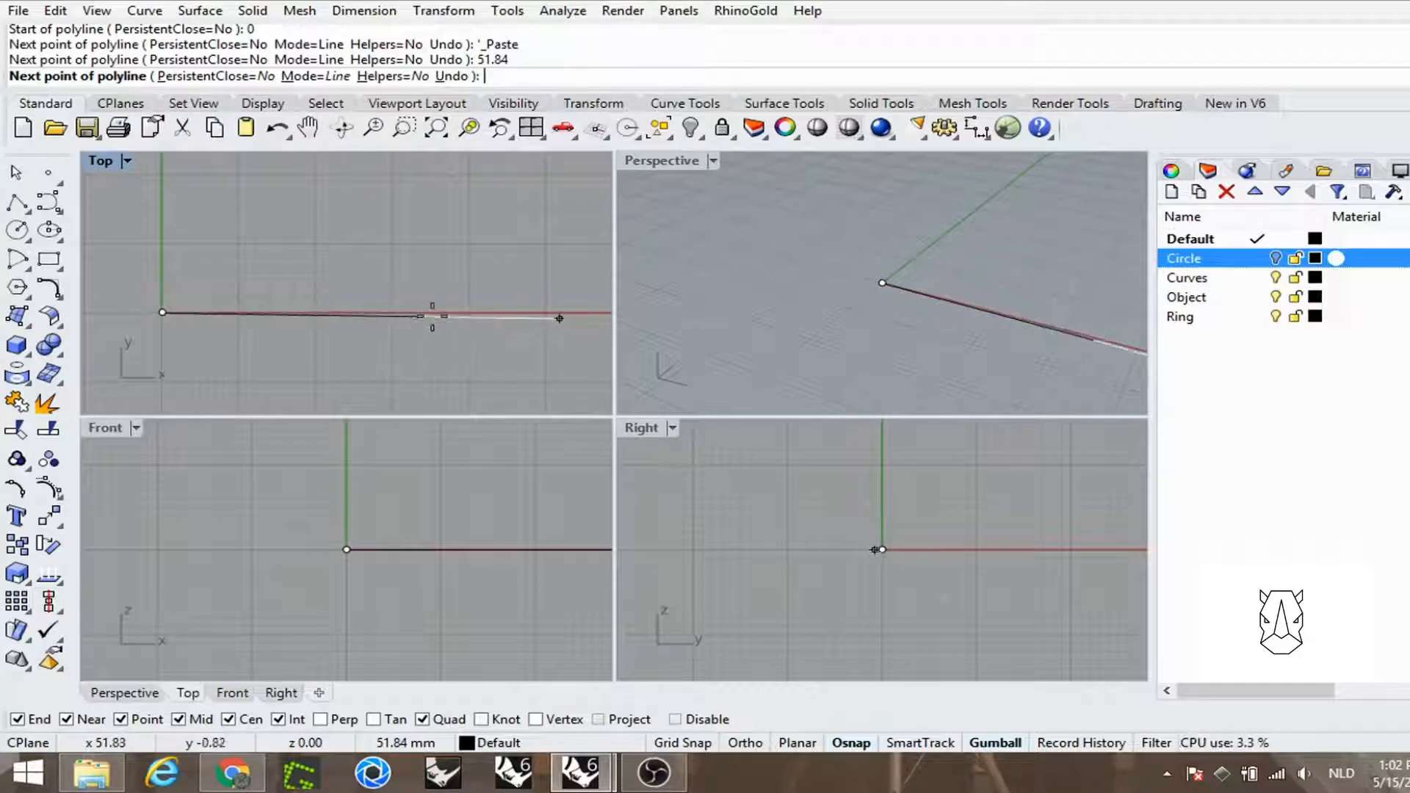
{"action": "key", "text": "F8"}
{"action": "left_click", "coordinate": [558, 312]}
{"action": "key", "text": "Return"}
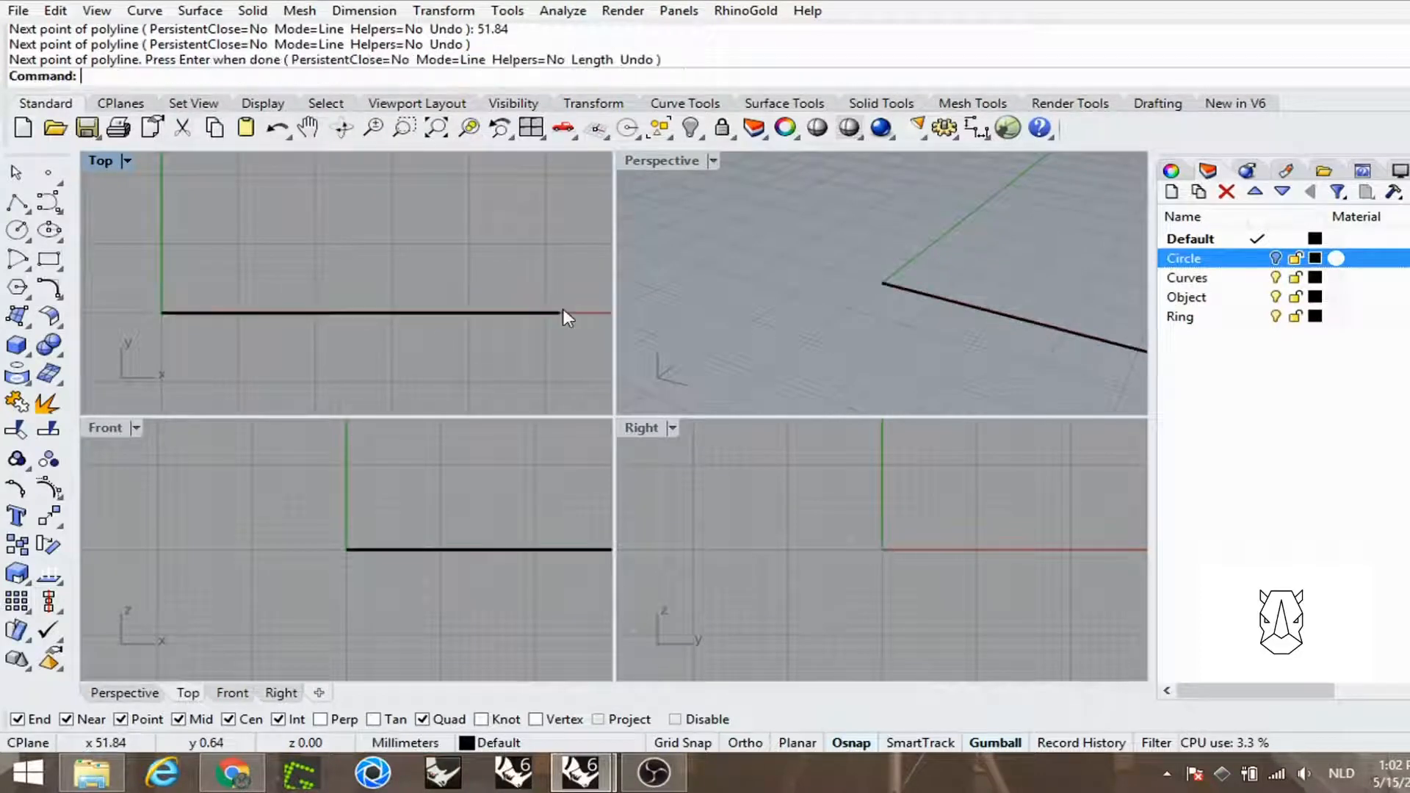
Step: Measure the length of the straight line along the X axis
{"action": "right_click_drag", "start_coordinate": [567, 315], "coordinate": [496, 301]}
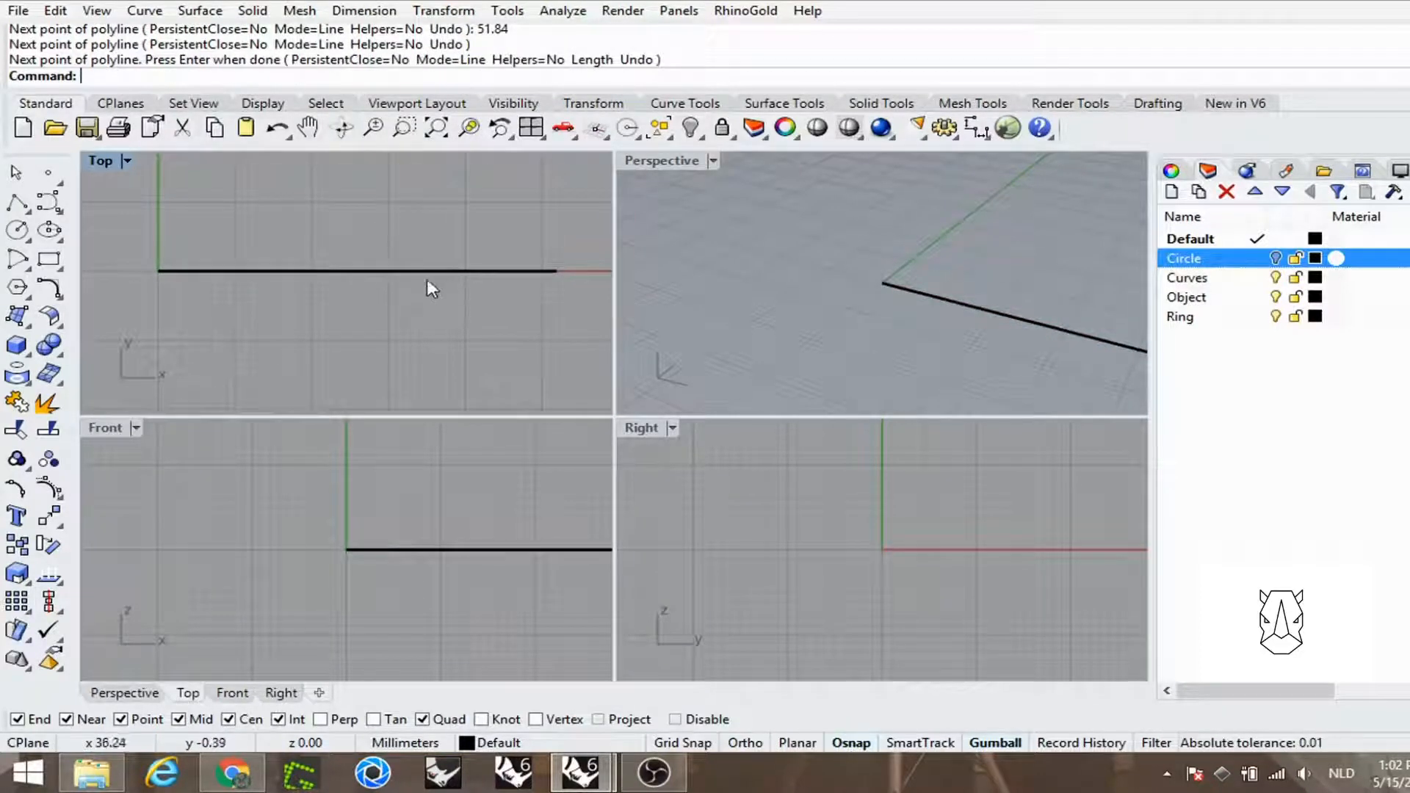
{"action": "left_click", "coordinate": [63, 589]}
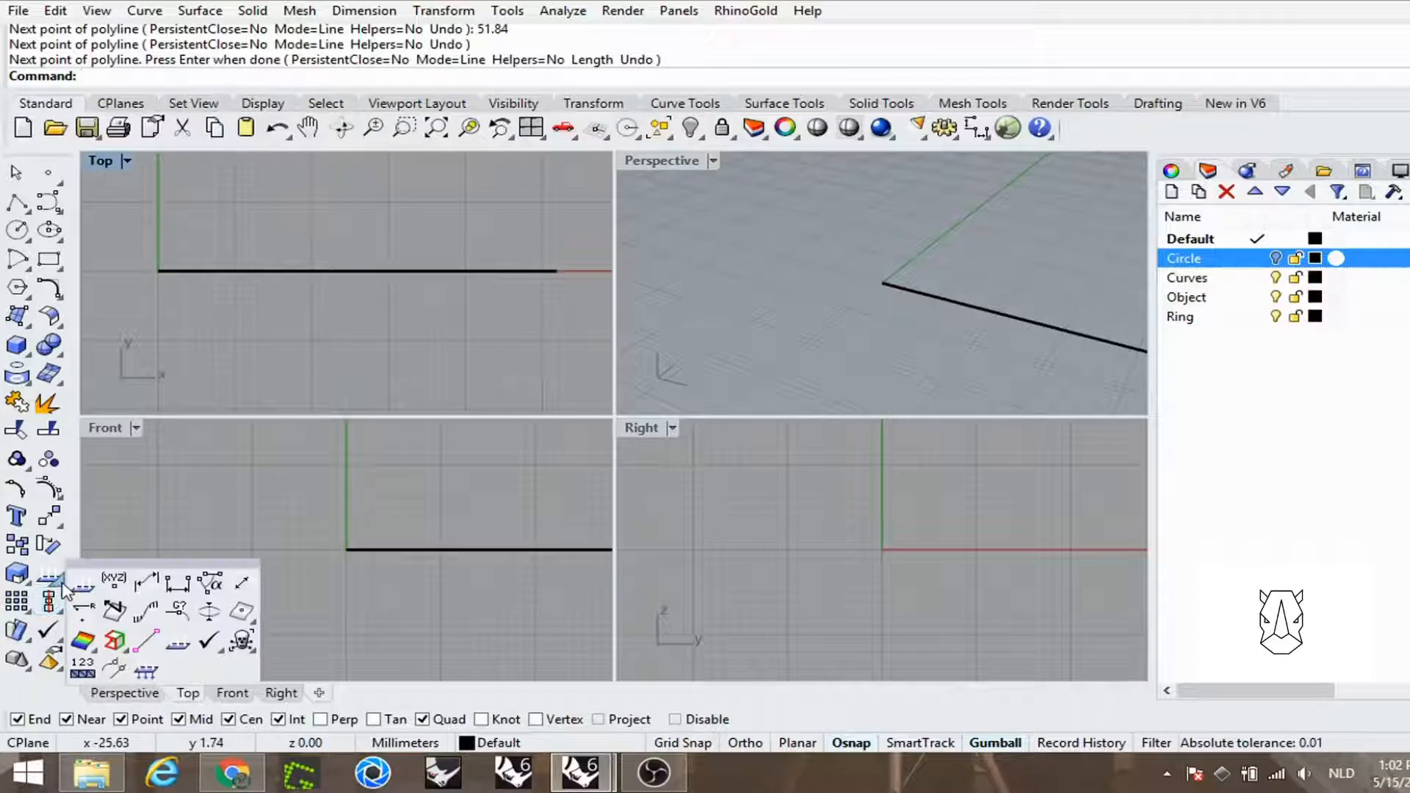
{"action": "left_click", "coordinate": [145, 585]}
{"action": "left_click", "coordinate": [249, 274]}
{"action": "key", "text": "Return"}
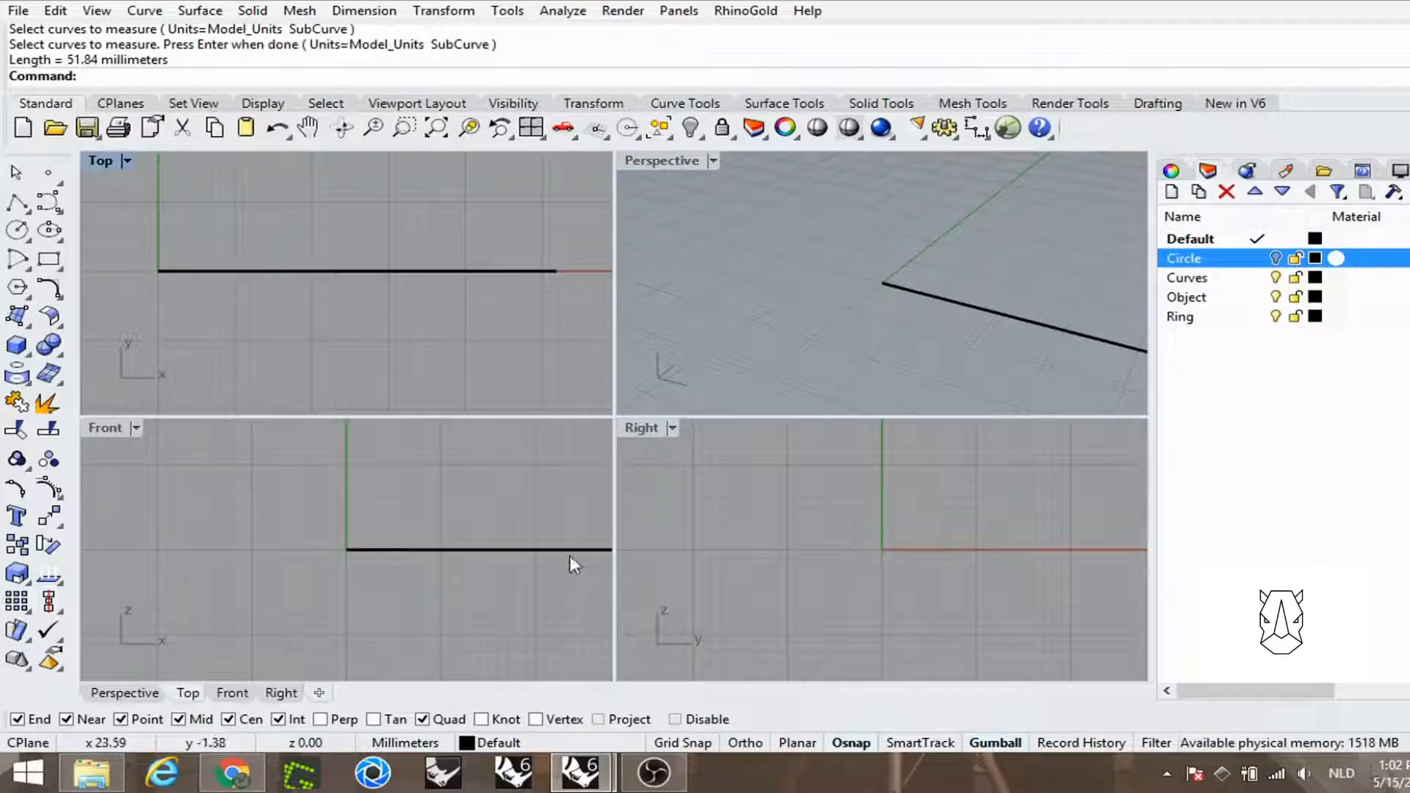
Step: Draw a circle 6 mm in diameter centred on the origin in the Right view, at the start of the line
{"action": "left_click", "coordinate": [18, 230]}
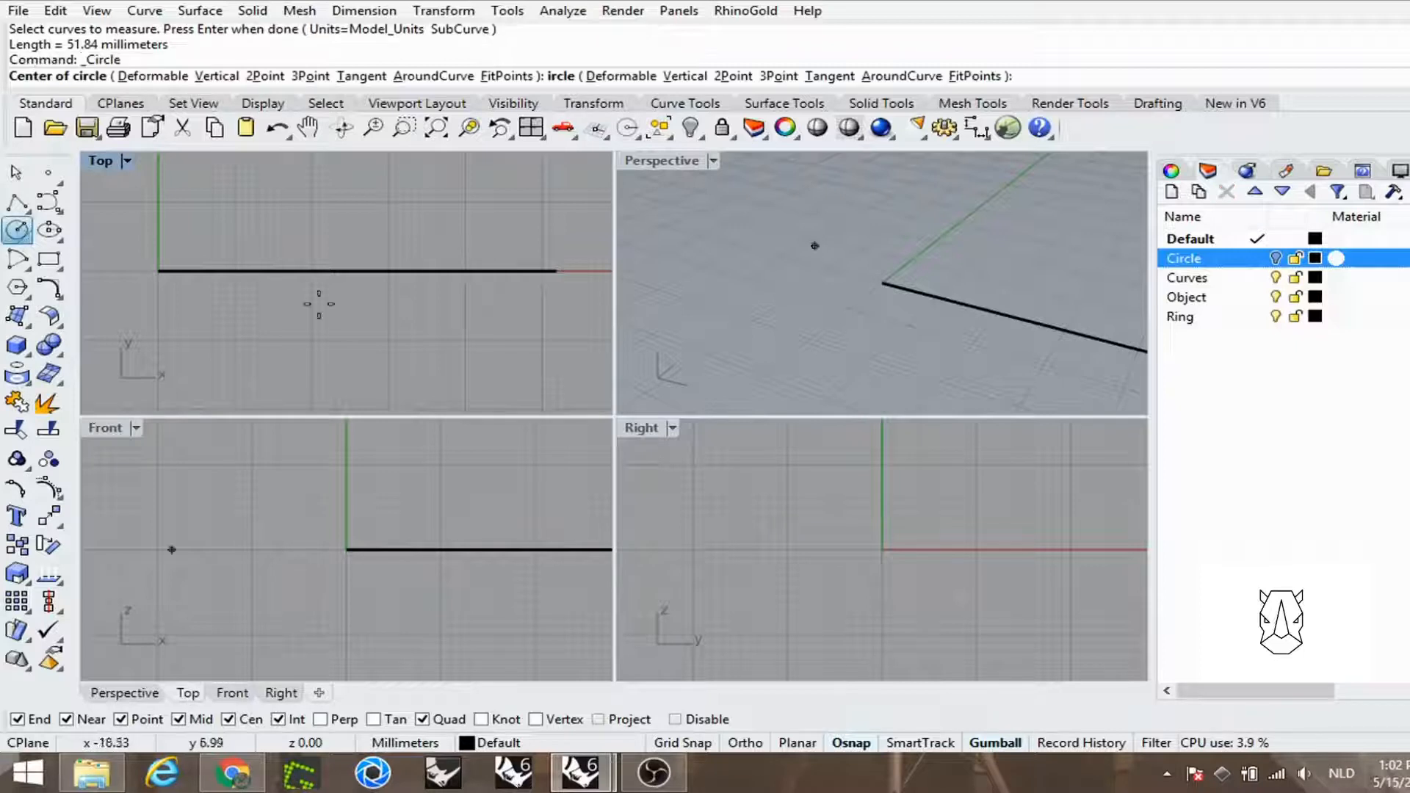
{"action": "left_click", "coordinate": [883, 549]}
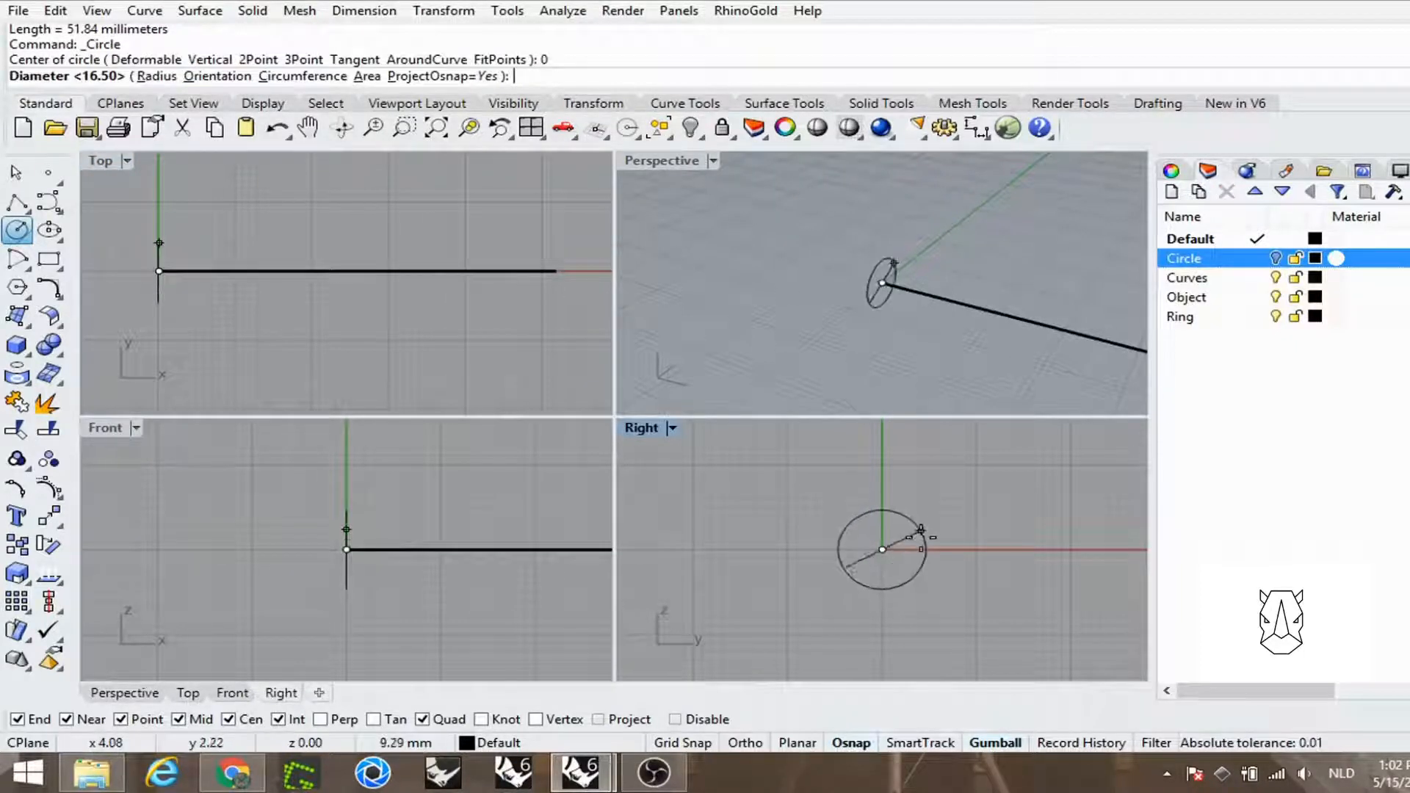
{"action": "scroll", "coordinate": [918, 544], "scroll_direction": "up", "scroll_amount": 4}
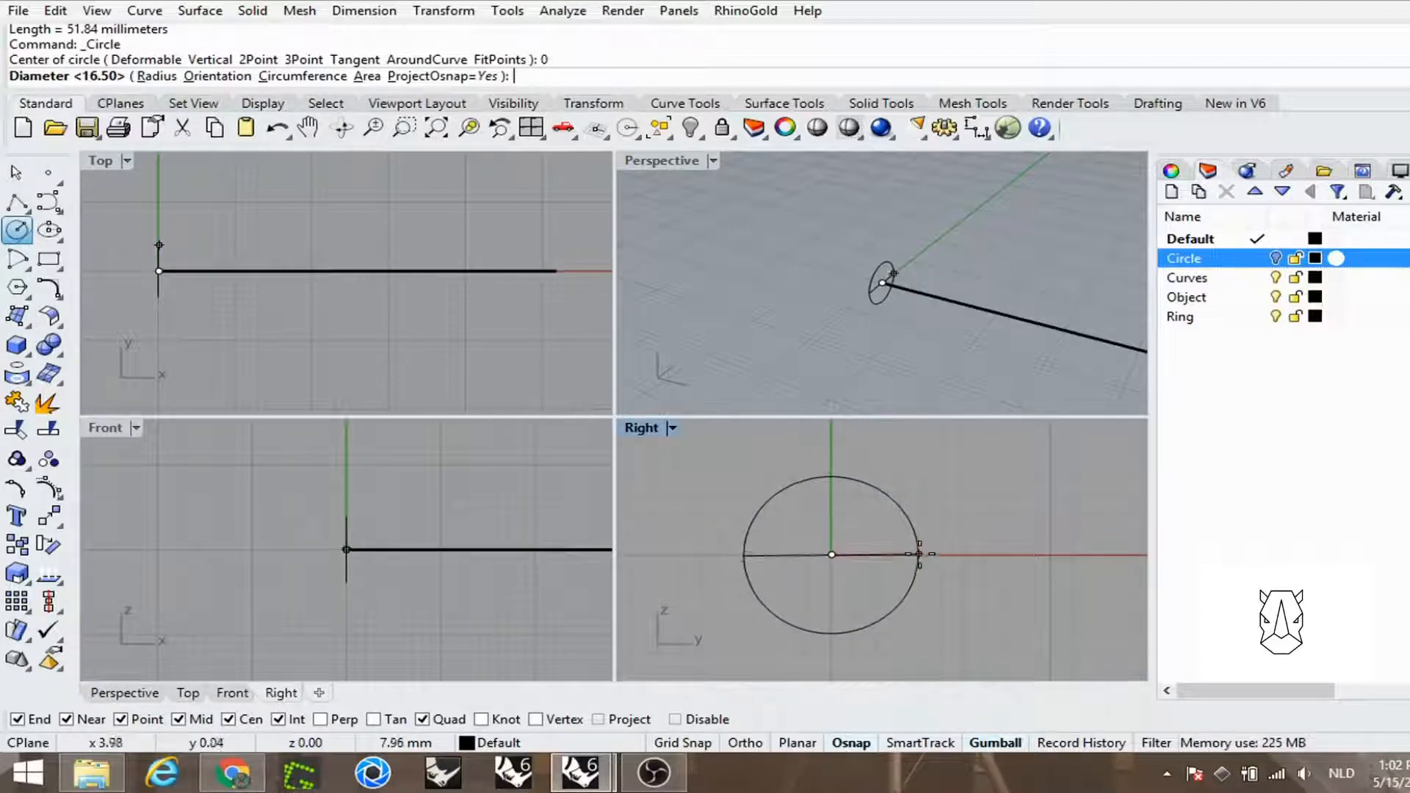
{"action": "key", "text": "F8"}
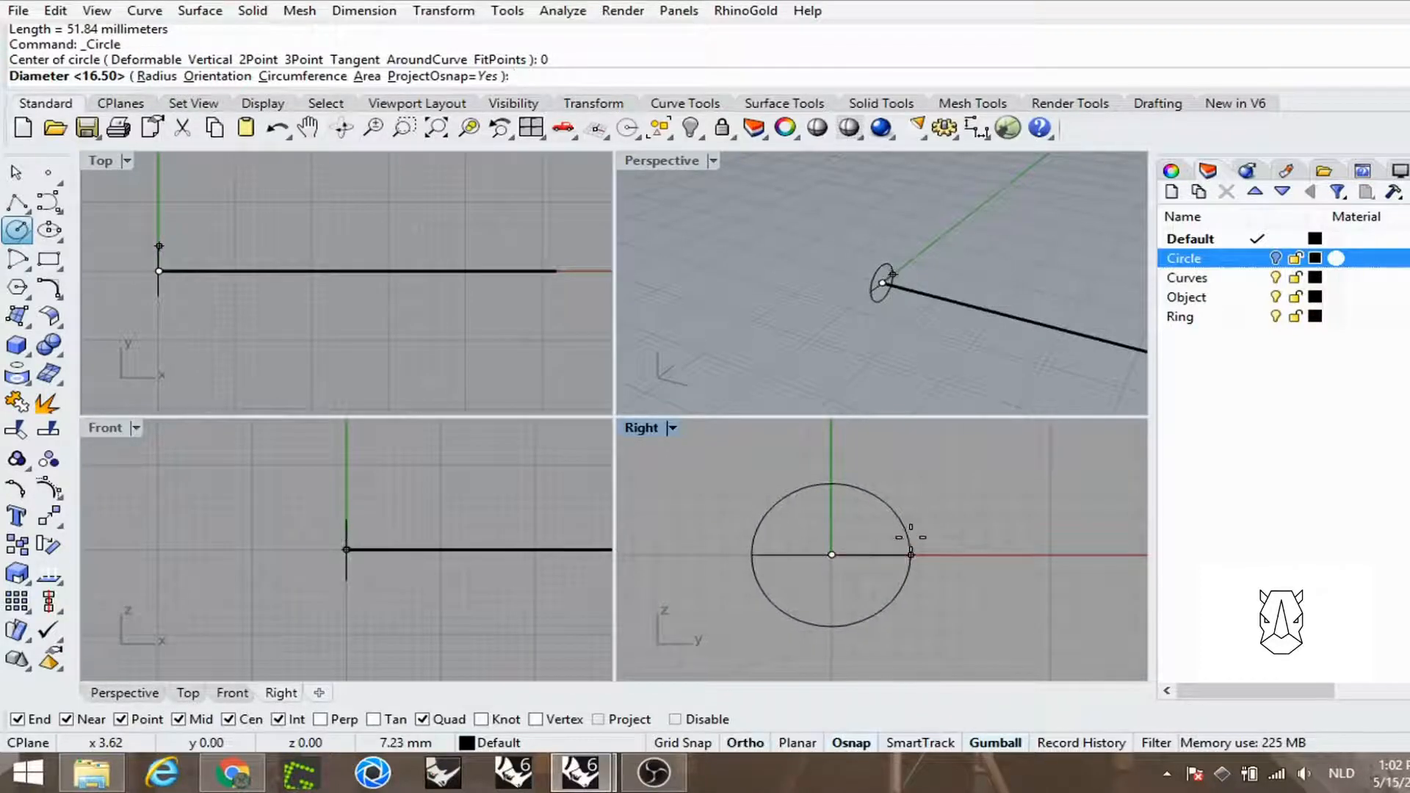
{"action": "type", "text": "6"}
{"action": "key", "text": "Return"}
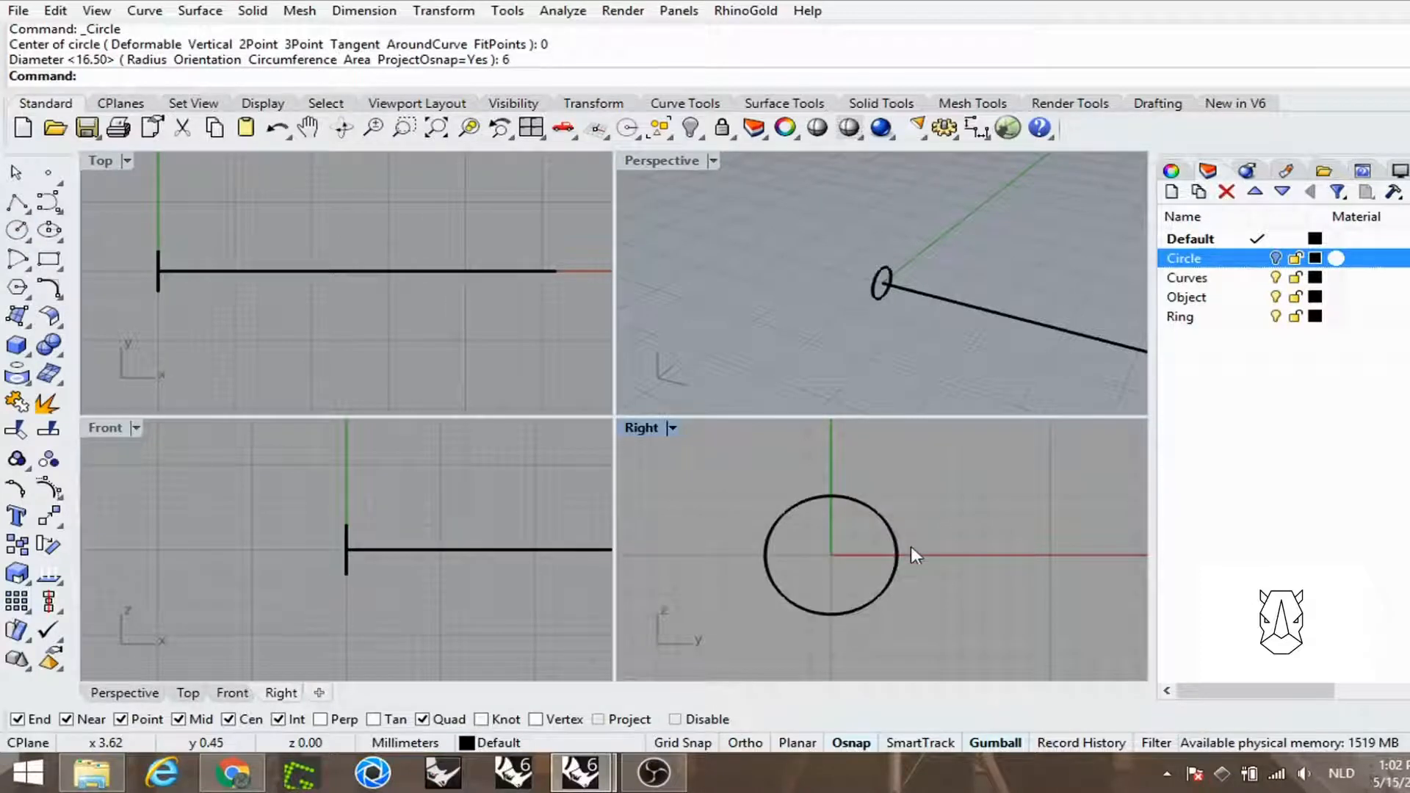
Step: Rebuild the 6 mm circle with a point count of 12 and degree 3, deleting the input curve
{"action": "type", "text": "Reb"}
{"action": "key", "text": "Return"}
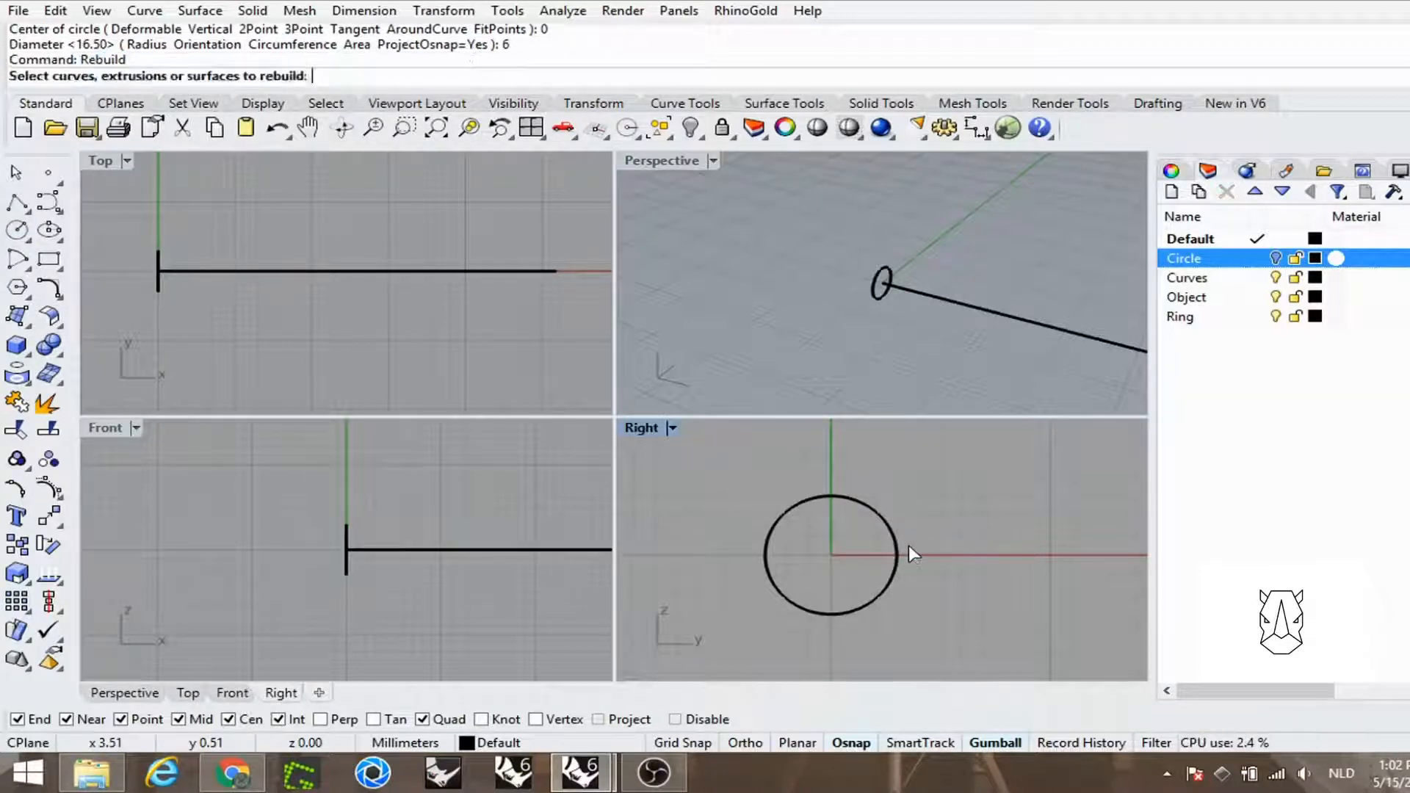
{"action": "left_click", "coordinate": [814, 504]}
{"action": "key", "text": "Return"}
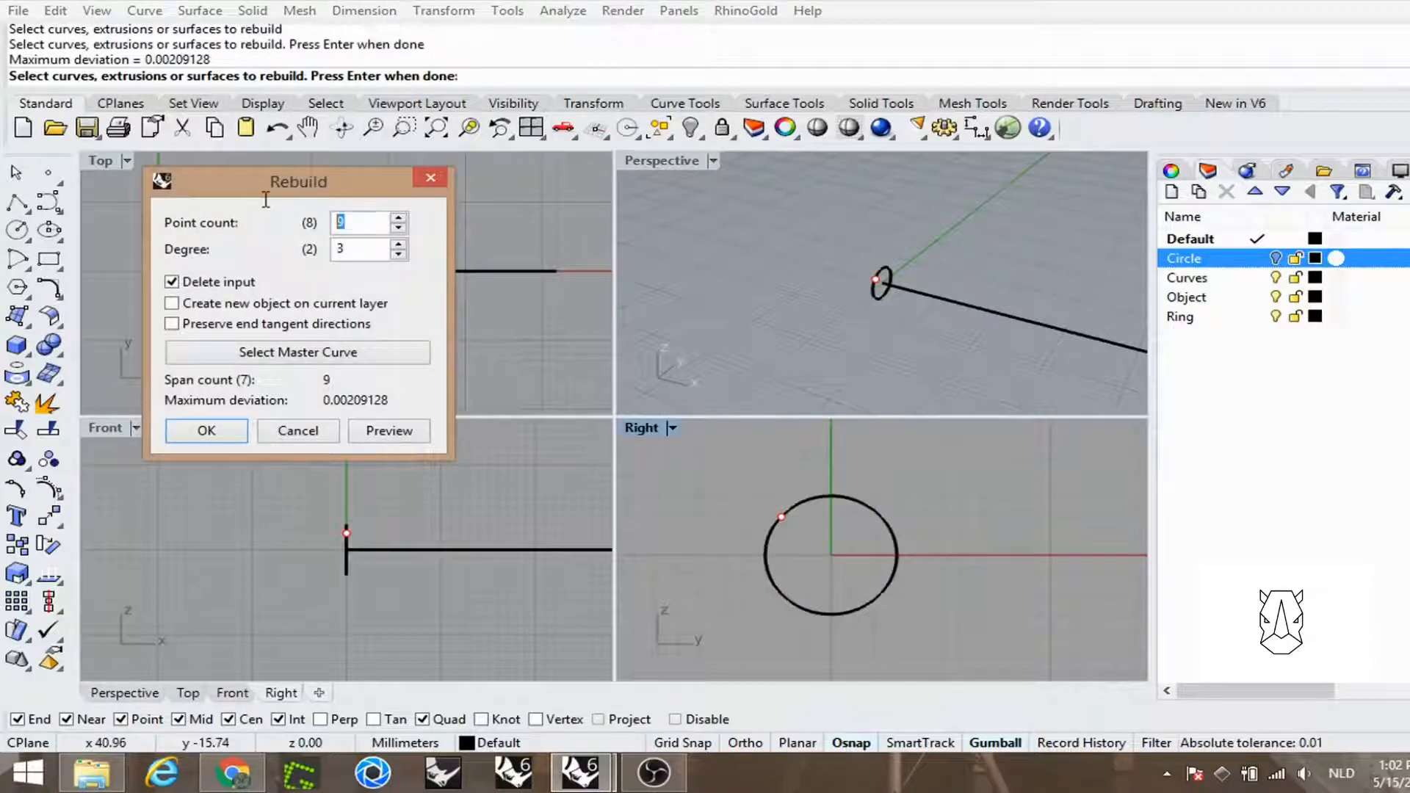
{"action": "type", "text": "12"}
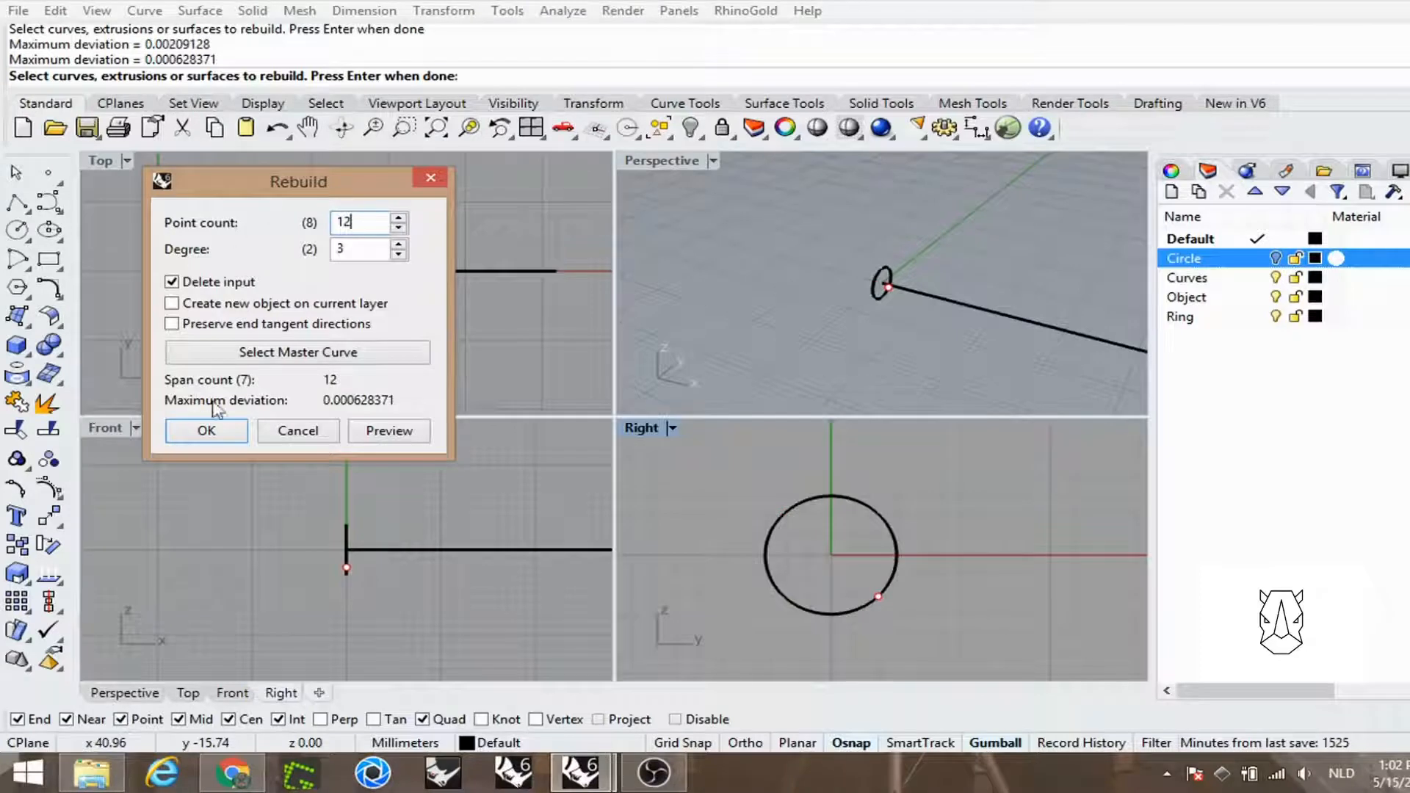
{"action": "left_click", "coordinate": [207, 434]}
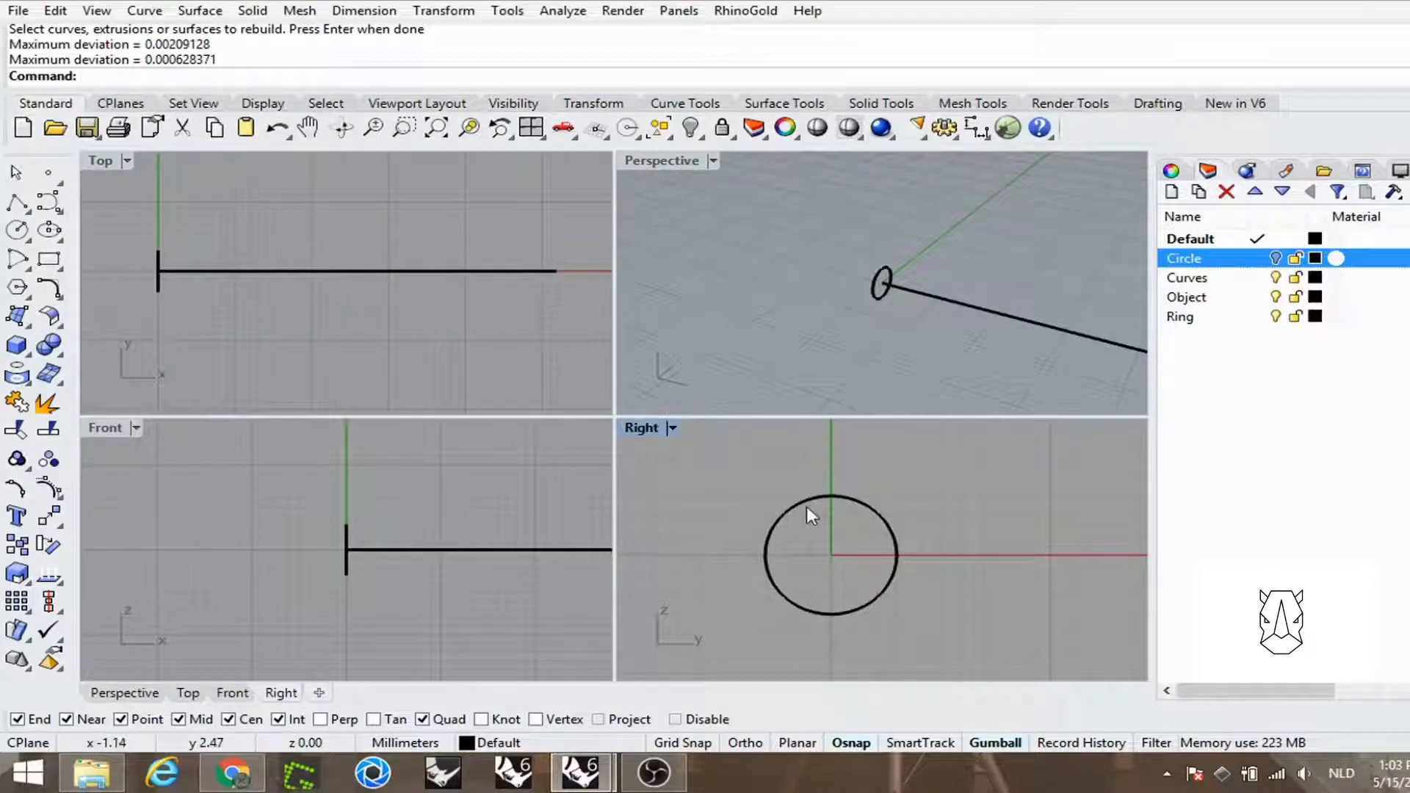
Step: Turn on the control points of the rebuilt 6 mm circle and enlarge the Right view
{"action": "left_click", "coordinate": [16, 459]}
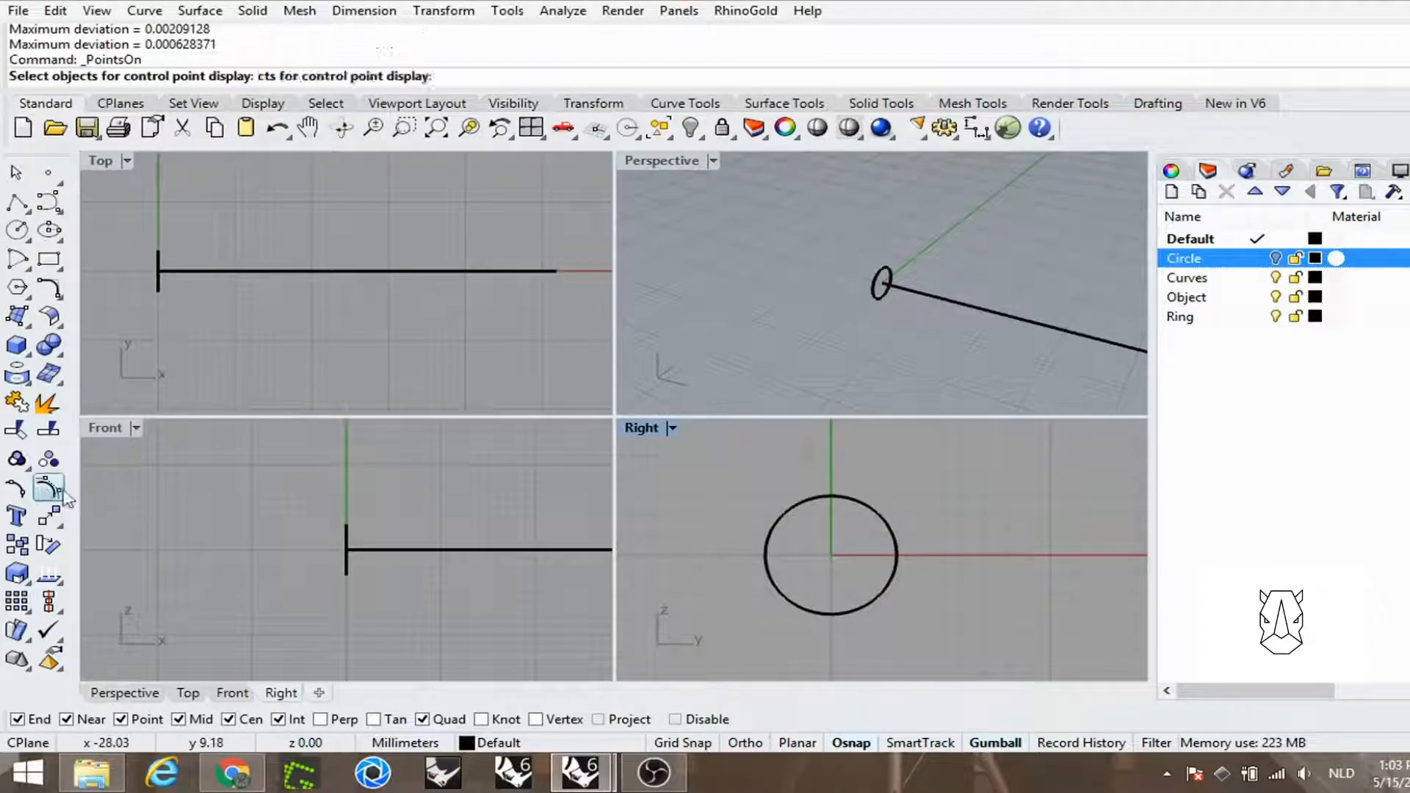
{"action": "left_click", "coordinate": [814, 498]}
{"action": "key", "text": "Return"}
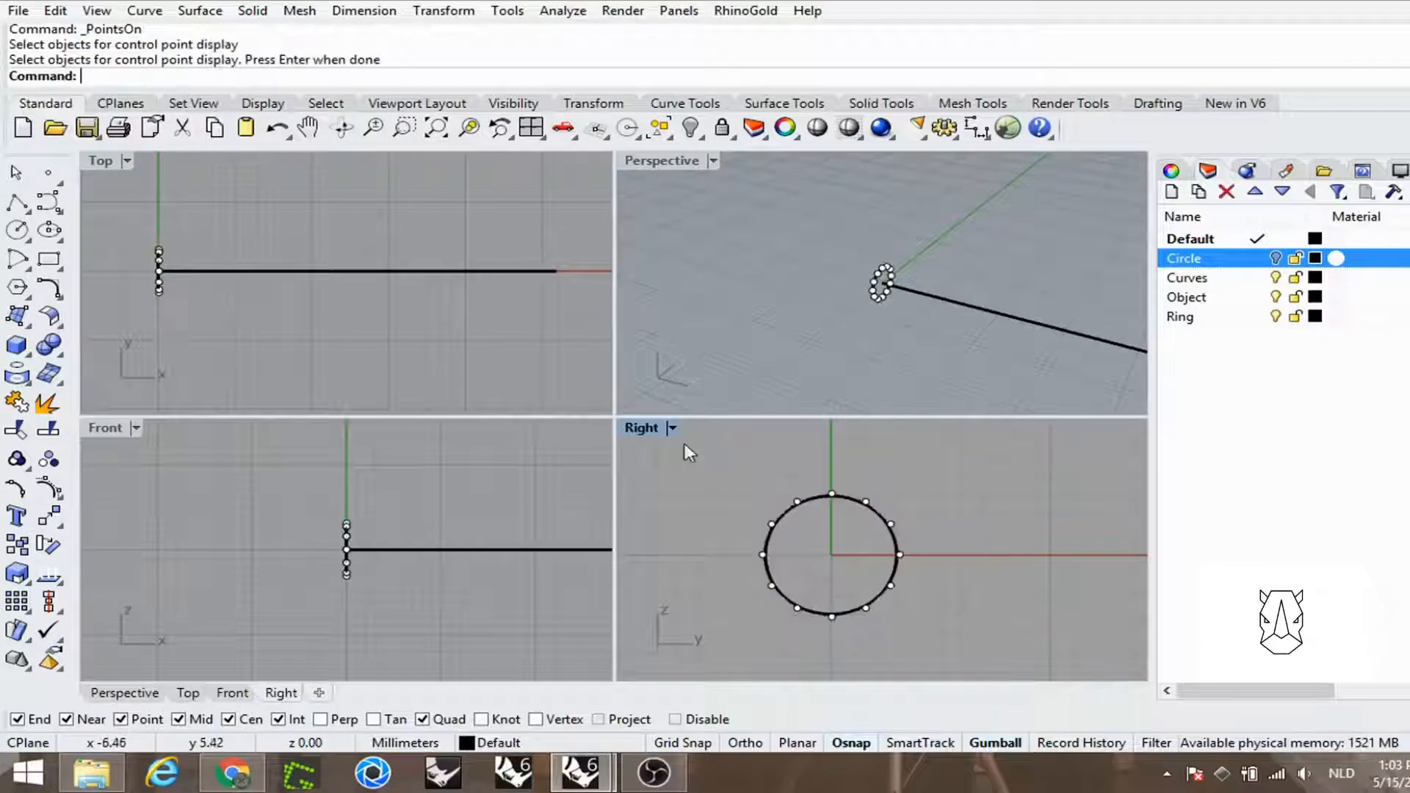
{"action": "double_click", "coordinate": [645, 428]}
{"action": "right_click_drag", "start_coordinate": [723, 492], "coordinate": [755, 478]}
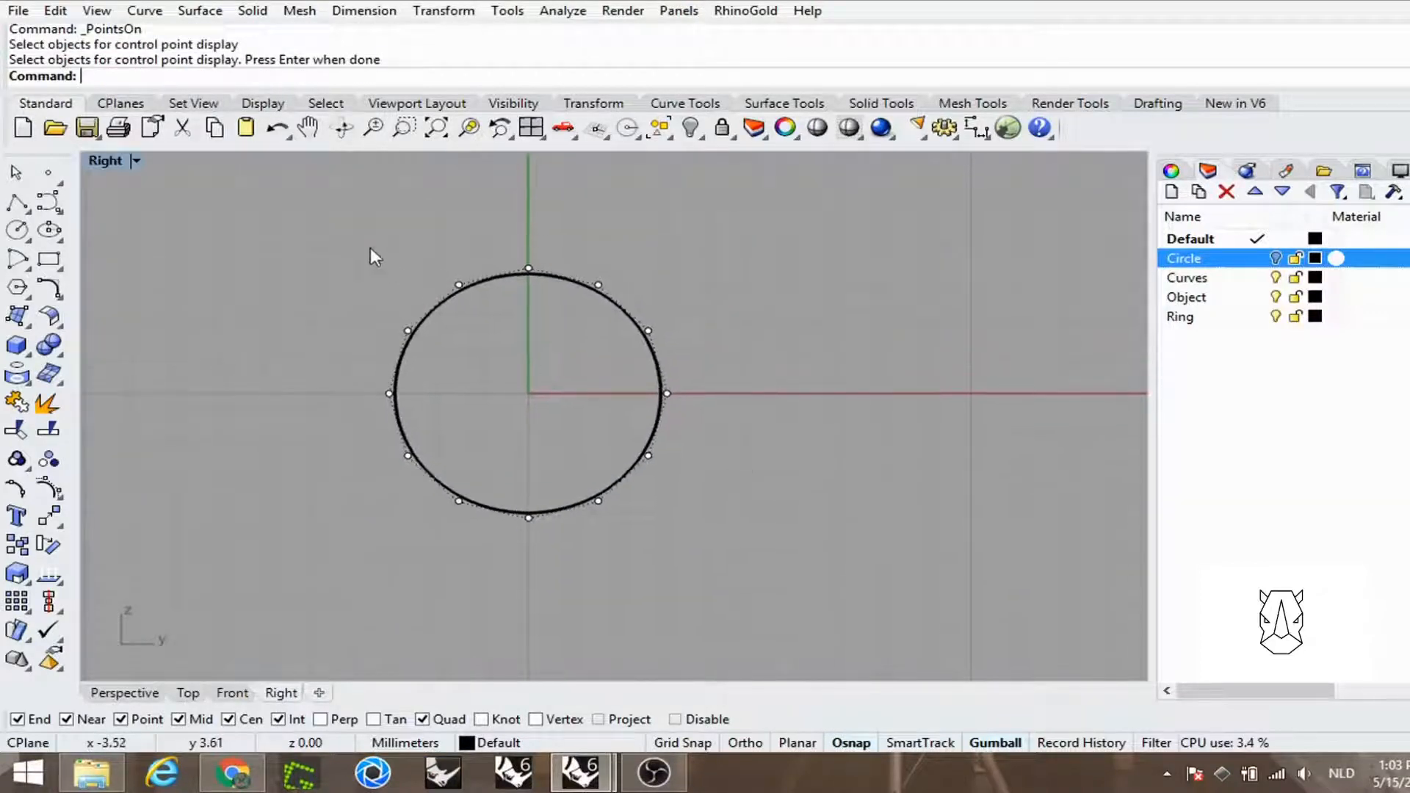
Step: Scale the circle's eight control points between the quadrants inward along Y to form a four-pointed star, and hide the control points
{"action": "left_click_drag", "start_coordinate": [370, 248], "coordinate": [476, 351]}
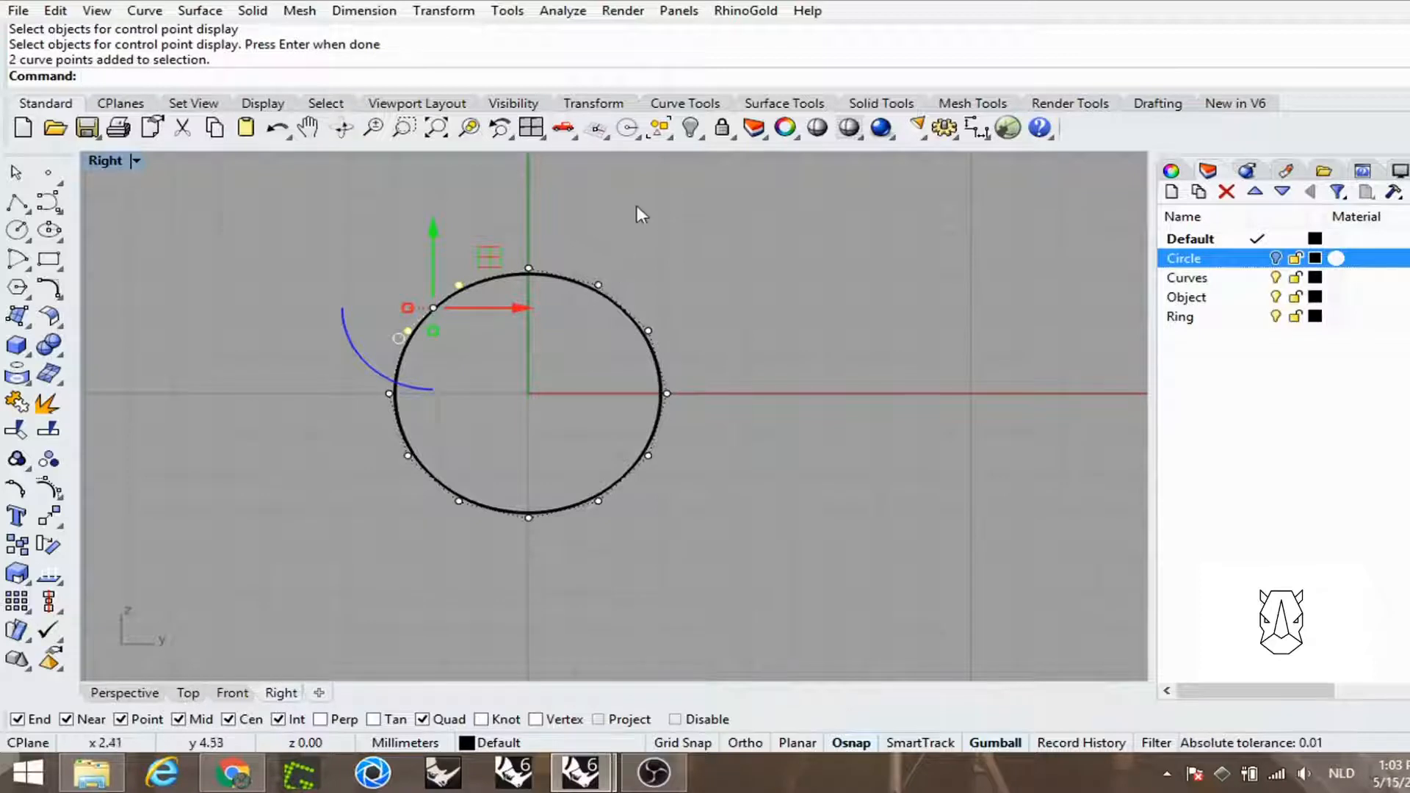
{"action": "left_click_drag", "start_coordinate": [589, 243], "coordinate": [685, 374], "text": "shift"}
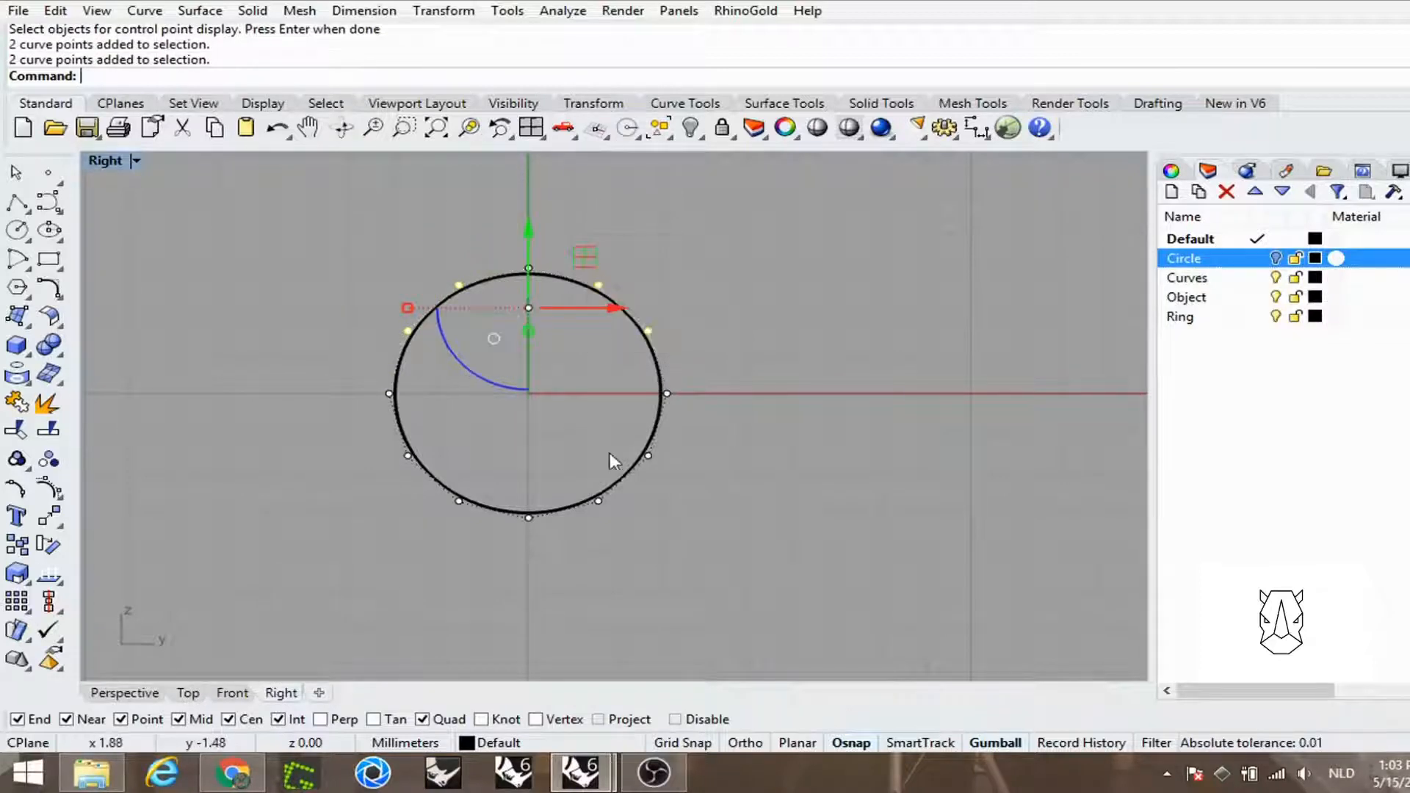
{"action": "left_click_drag", "start_coordinate": [588, 426], "coordinate": [670, 523], "text": "shift"}
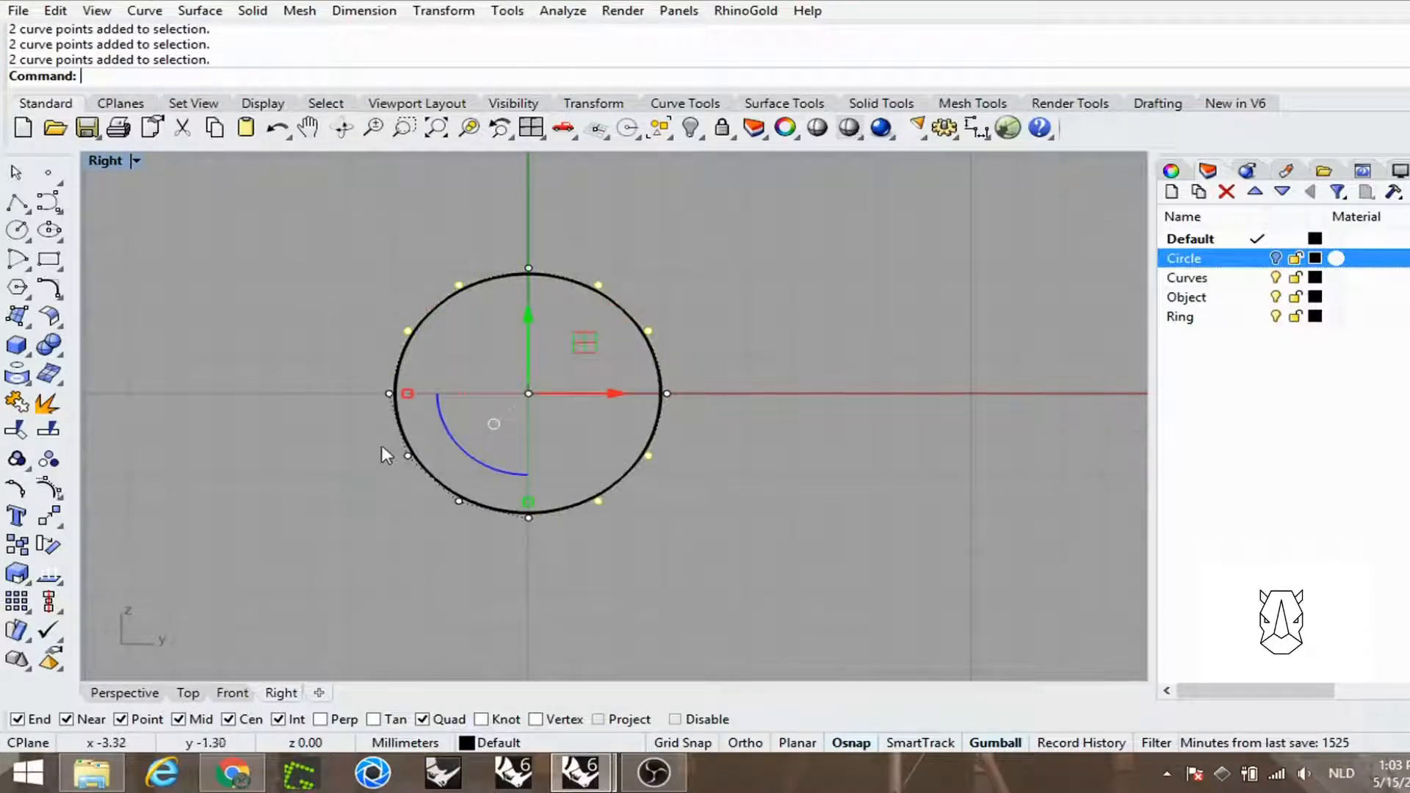
{"action": "left_click_drag", "start_coordinate": [370, 426], "coordinate": [477, 532], "text": "shift"}
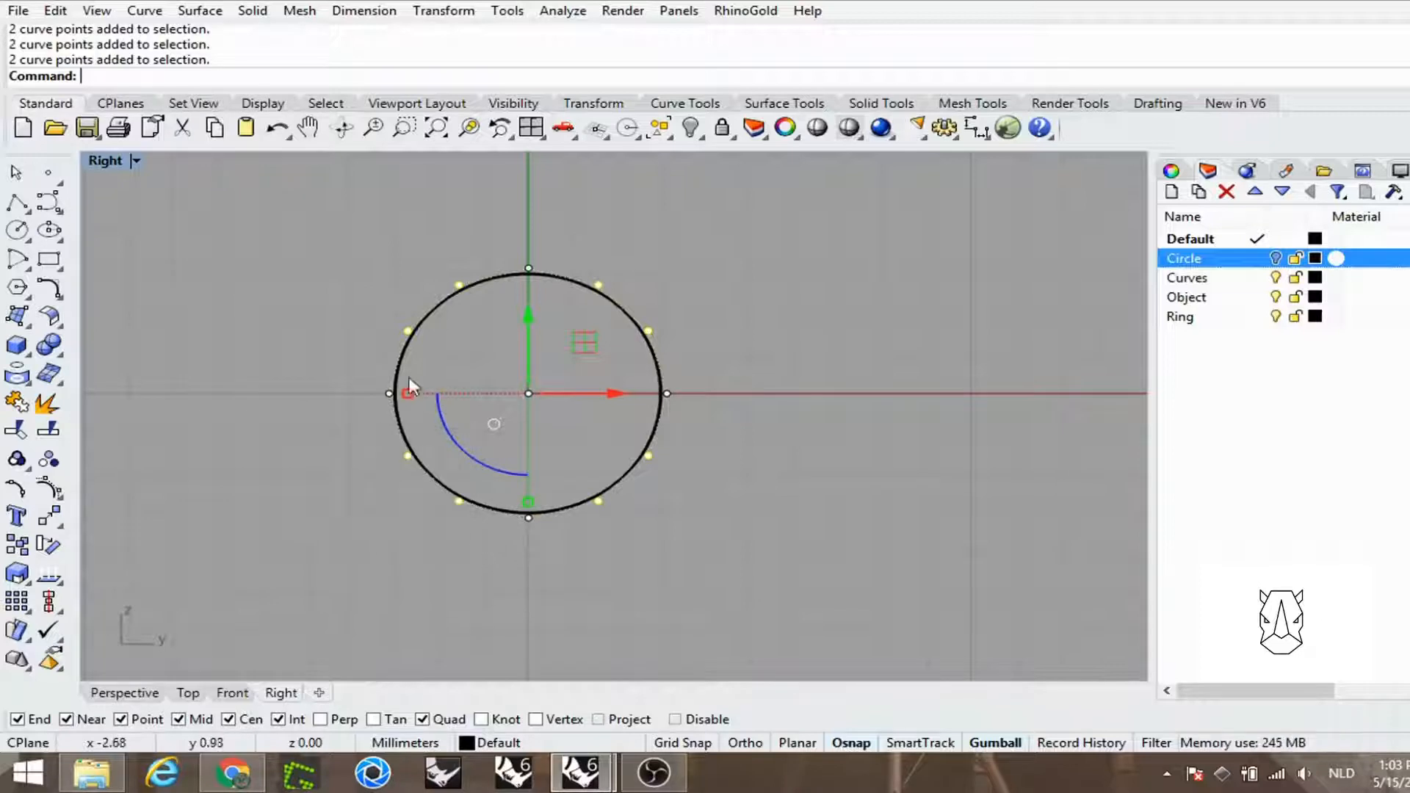
{"action": "left_click_drag", "start_coordinate": [408, 393], "coordinate": [493, 394]}
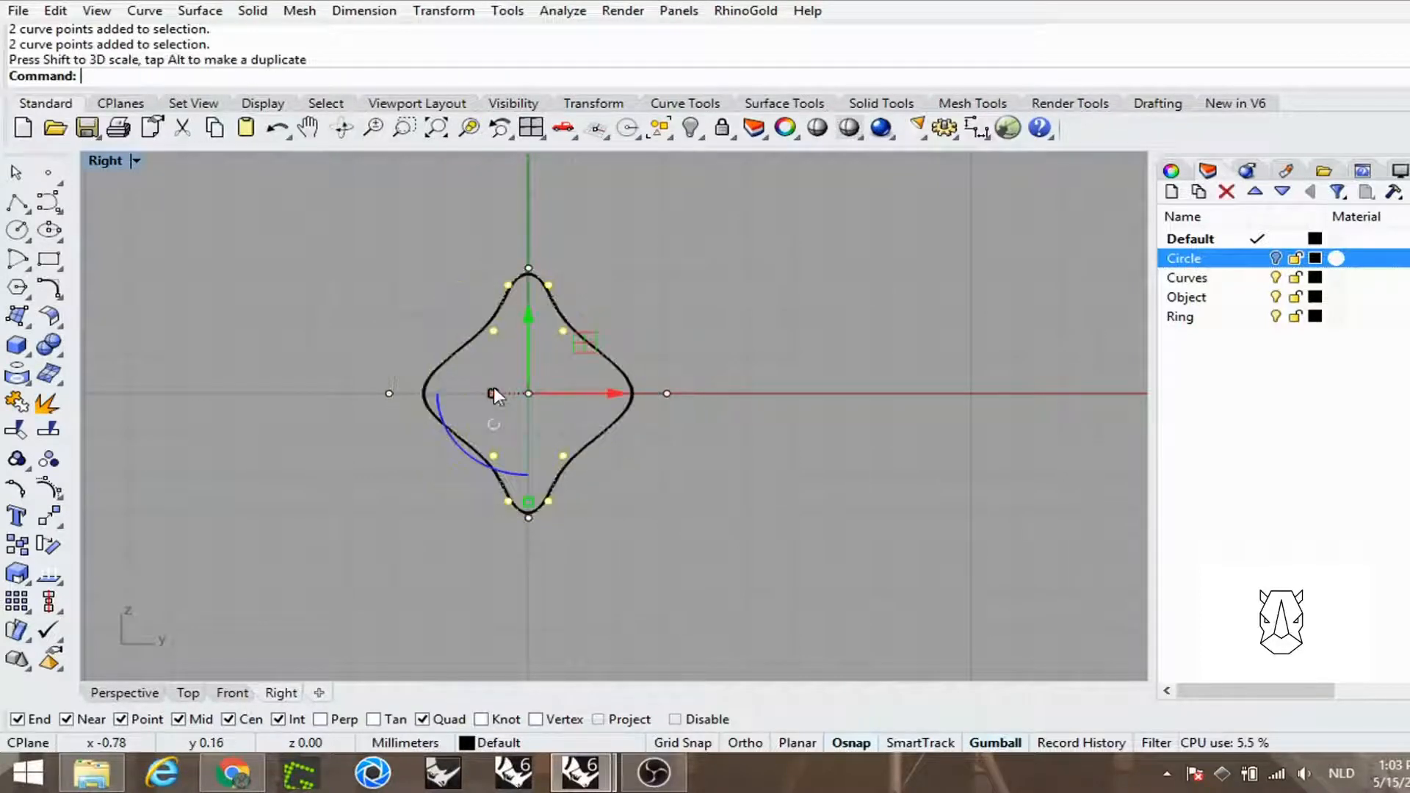
{"action": "left_click", "coordinate": [310, 328]}
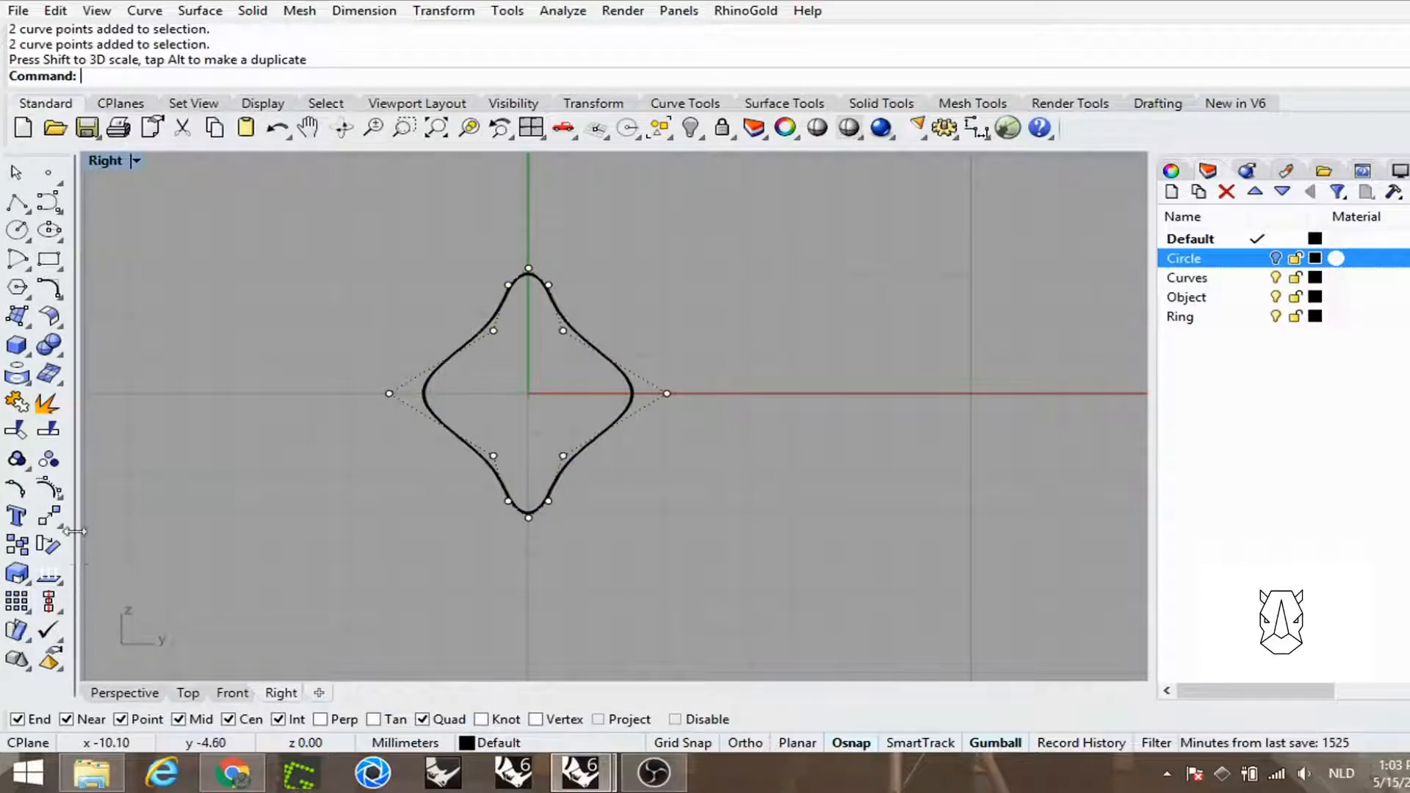
{"action": "right_click", "coordinate": [55, 494]}
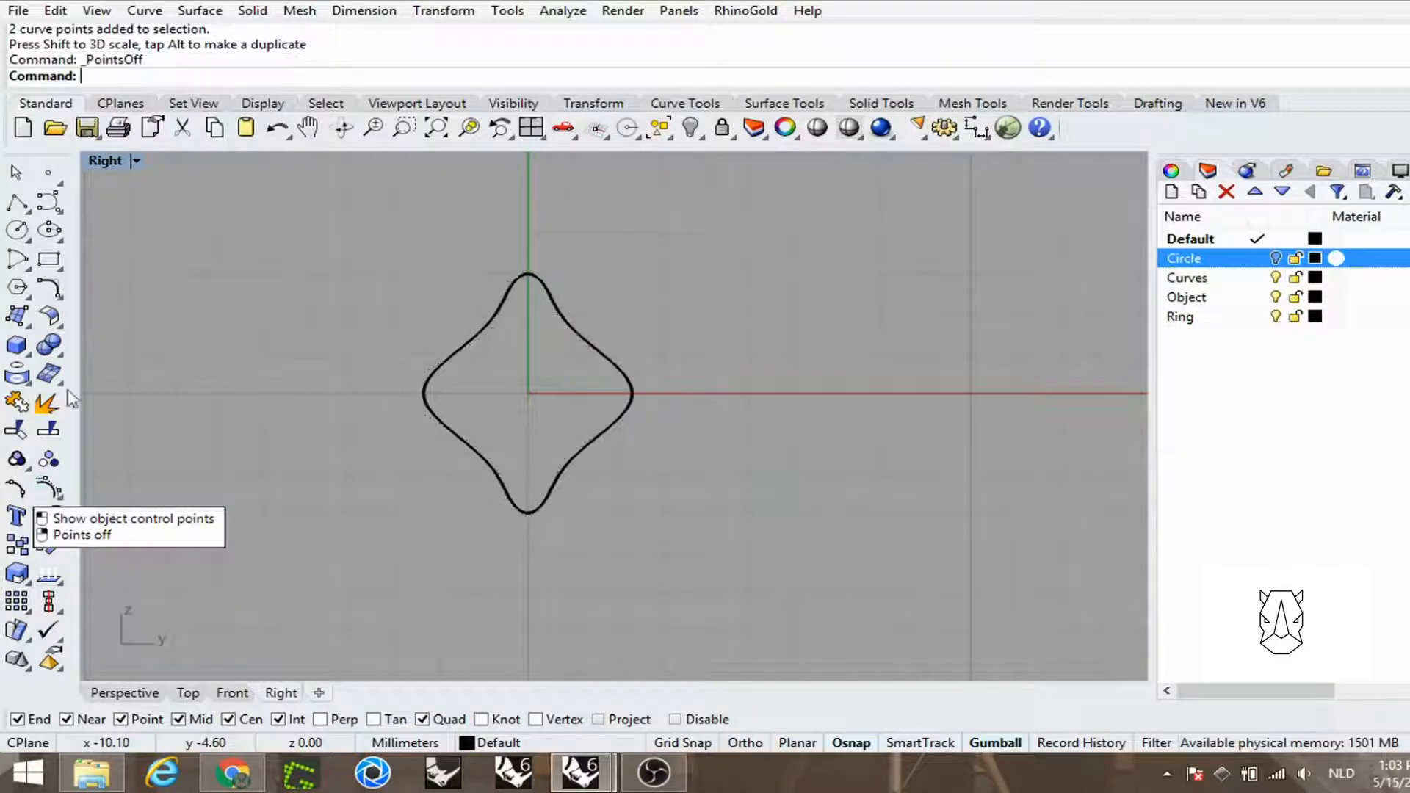
{"action": "double_click", "coordinate": [106, 162]}
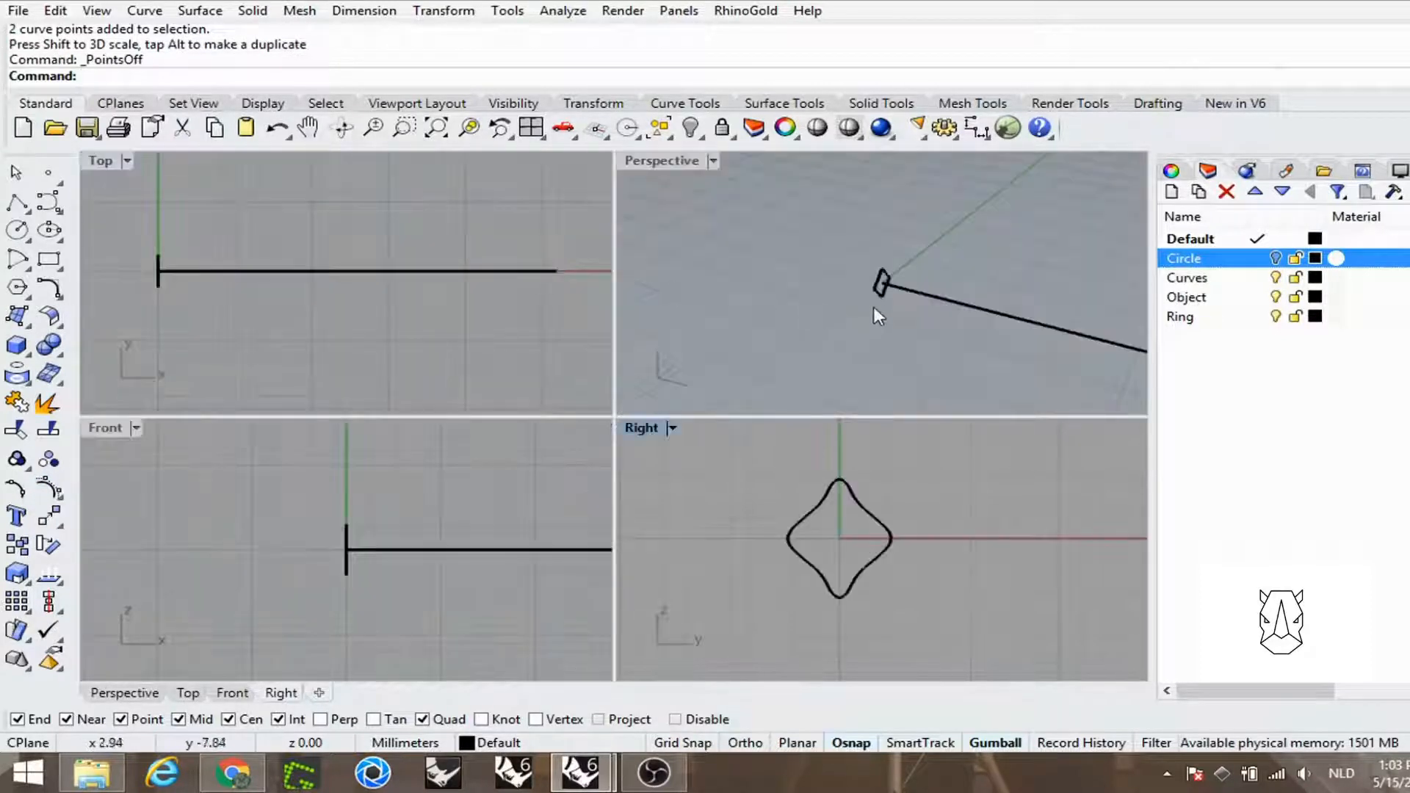
Step: Copy the star-shaped profile from the start of the straight line to its far end
{"action": "right_click_drag", "start_coordinate": [932, 333], "coordinate": [817, 285], "text": "shift"}
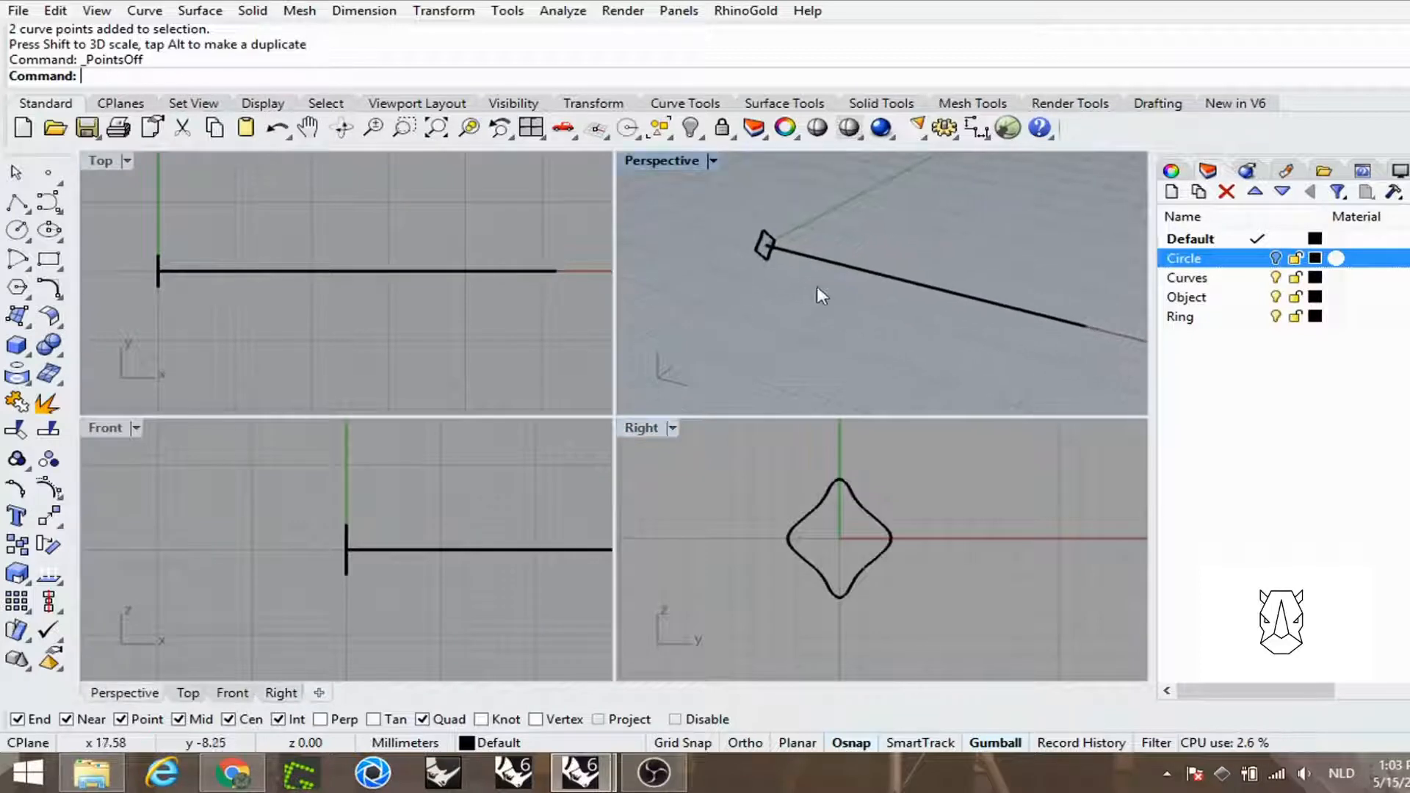
{"action": "left_click", "coordinate": [765, 262]}
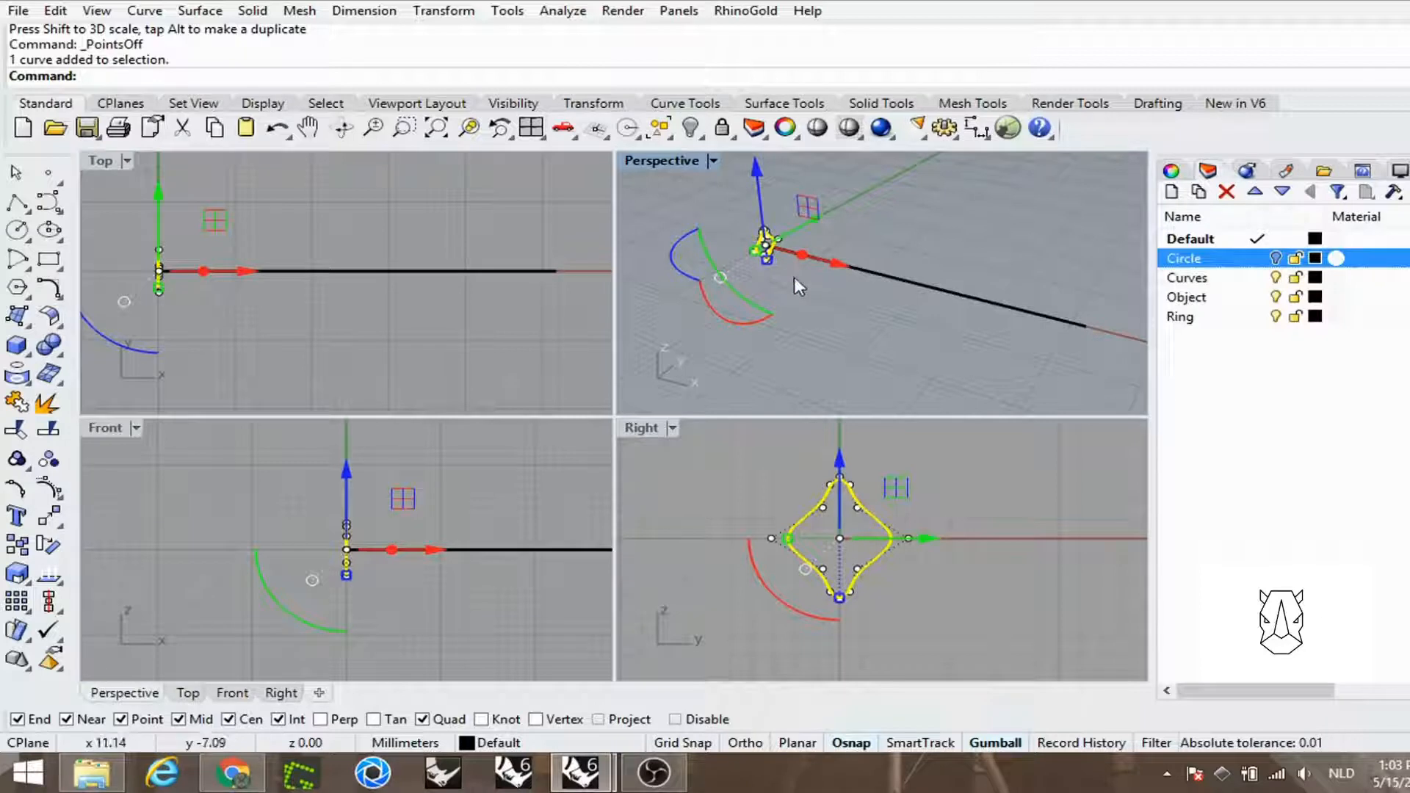
{"action": "type", "text": "Copy"}
{"action": "key", "text": "Return"}
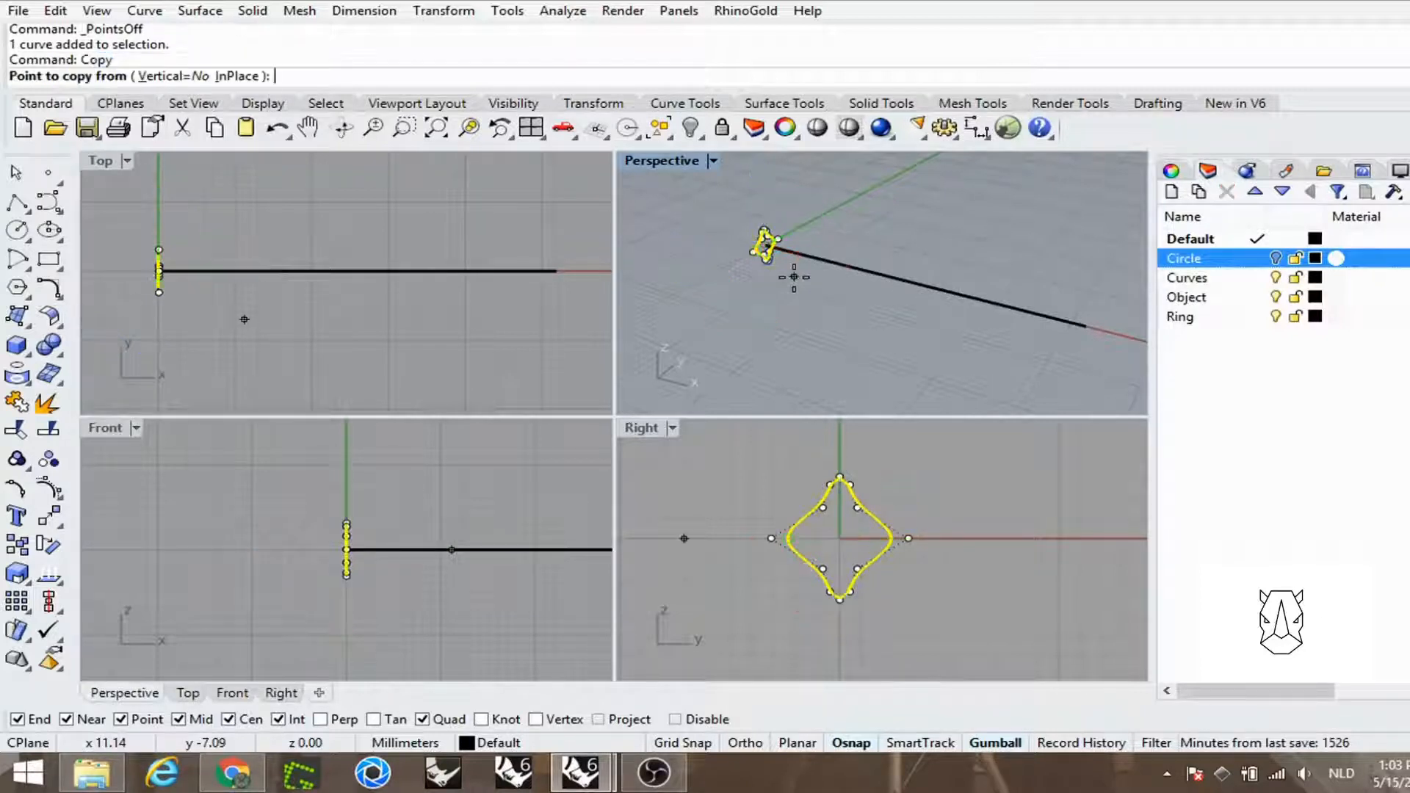
{"action": "scroll", "coordinate": [801, 272], "scroll_direction": "up", "scroll_amount": 2}
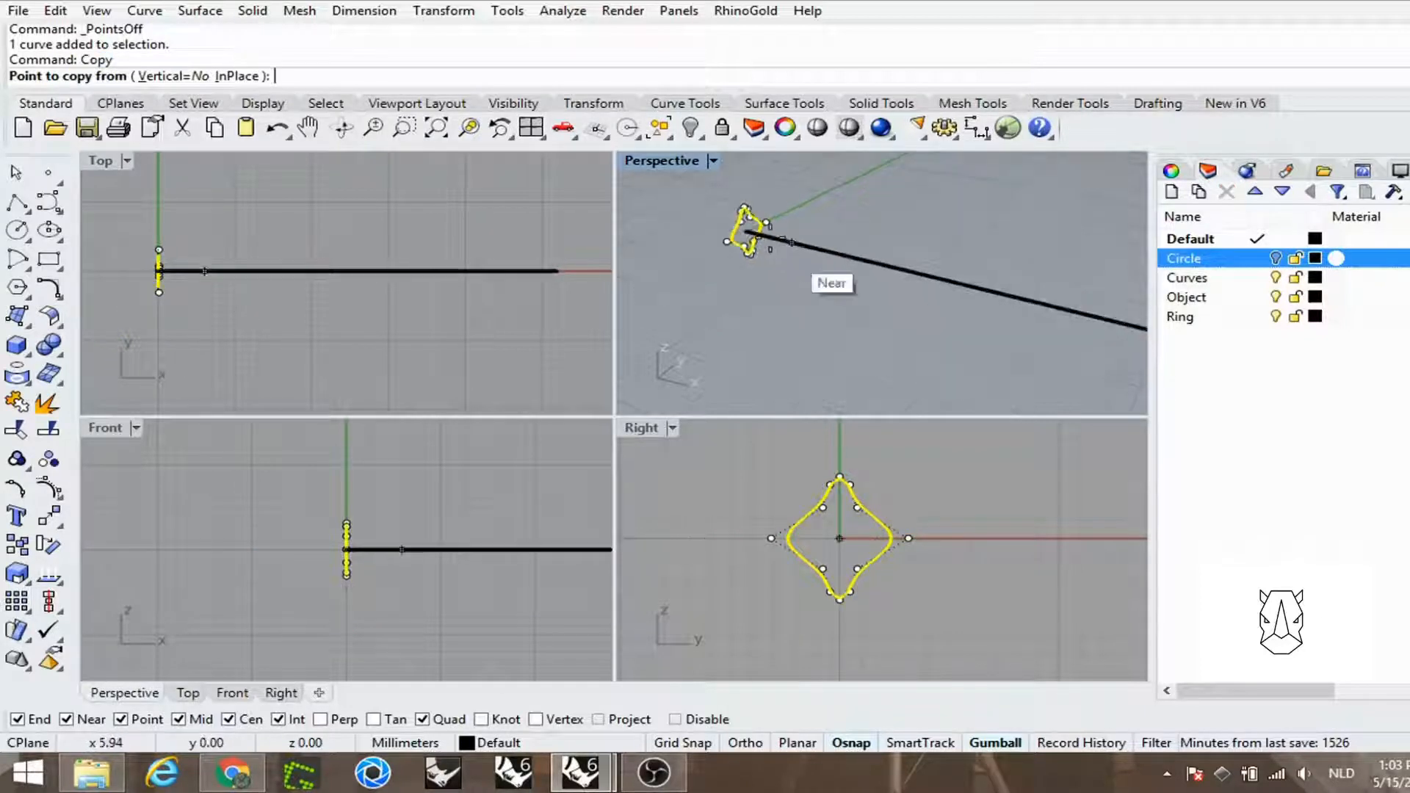
{"action": "left_click", "coordinate": [745, 232]}
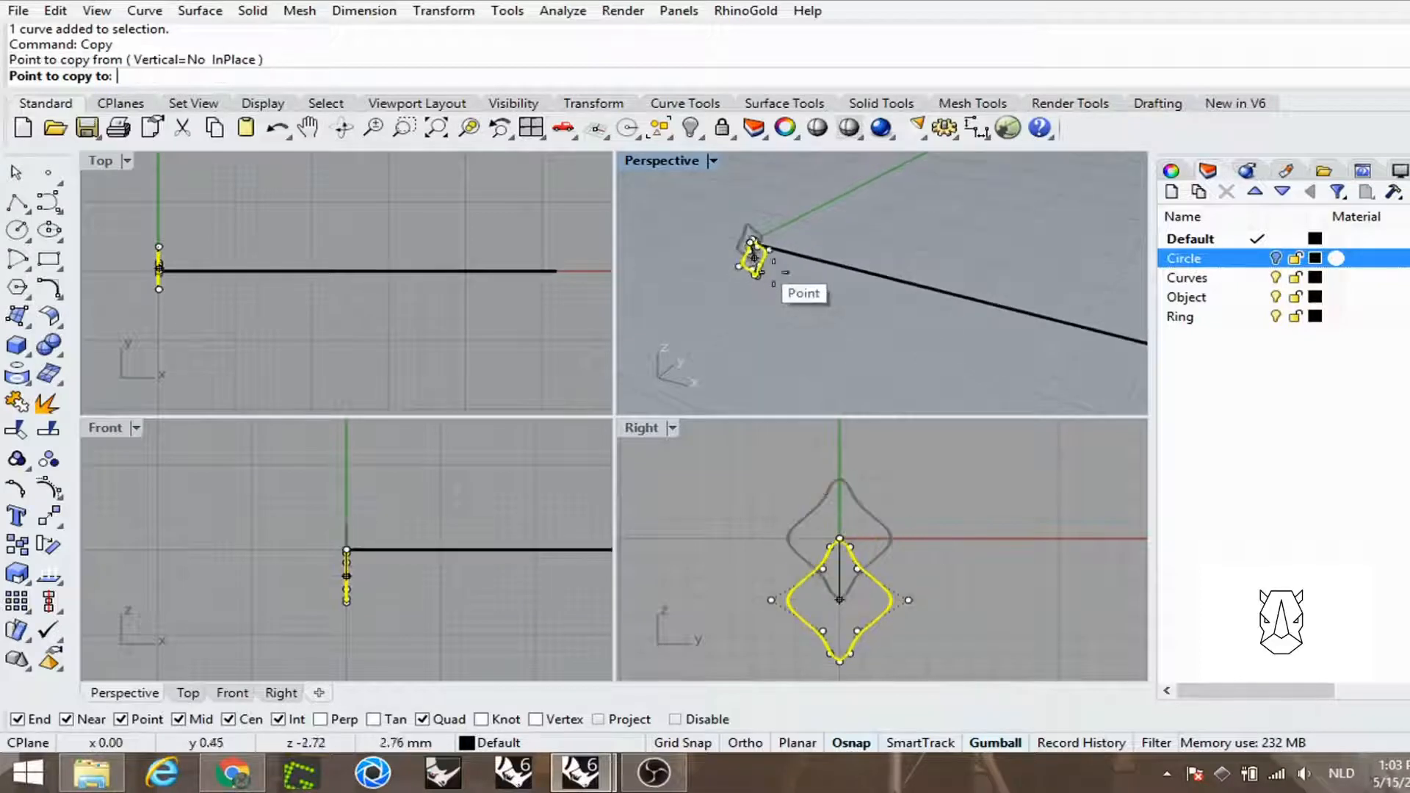
{"action": "scroll", "coordinate": [779, 281], "scroll_direction": "down", "scroll_amount": 3}
{"action": "right_click_drag", "start_coordinate": [970, 373], "coordinate": [858, 319], "text": "shift"}
{"action": "scroll", "coordinate": [856, 279], "scroll_direction": "up", "scroll_amount": 3}
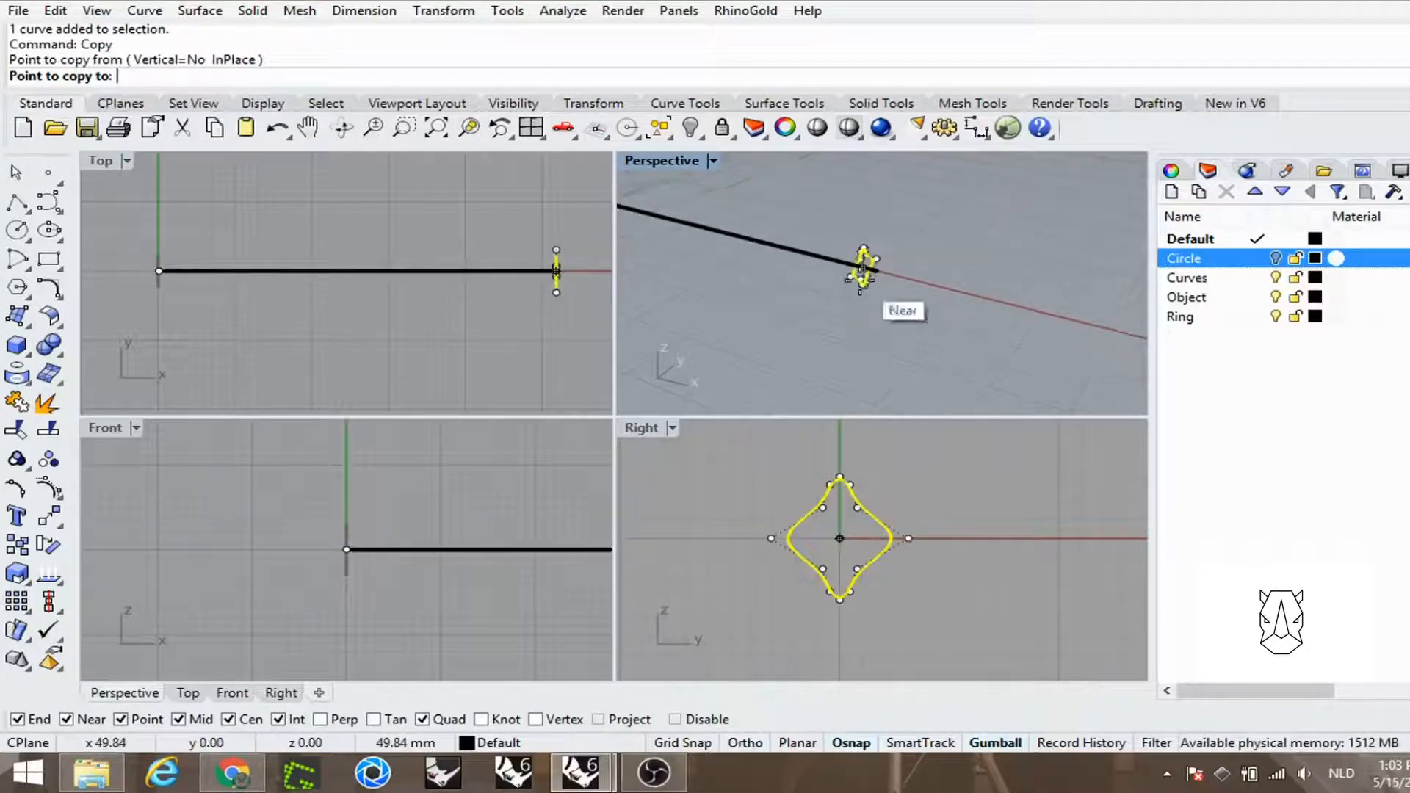
{"action": "scroll", "coordinate": [857, 268], "scroll_direction": "up", "scroll_amount": 2}
{"action": "left_click", "coordinate": [901, 258]}
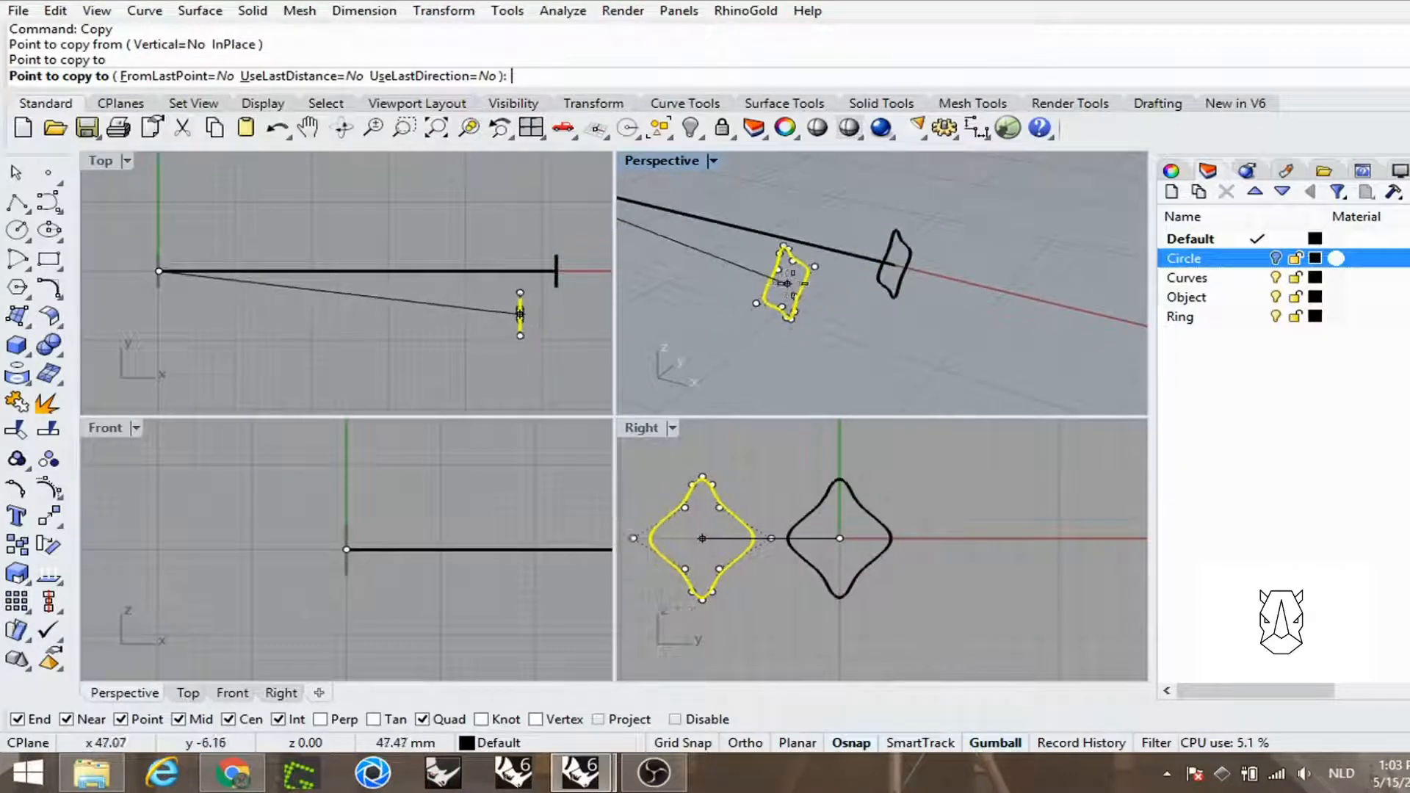
Step: Place another copy of the star profile at the midpoint of the line and end the Copy command
{"action": "right_click_drag", "start_coordinate": [803, 284], "coordinate": [865, 308]}
{"action": "scroll", "coordinate": [854, 317], "scroll_direction": "down", "scroll_amount": 4}
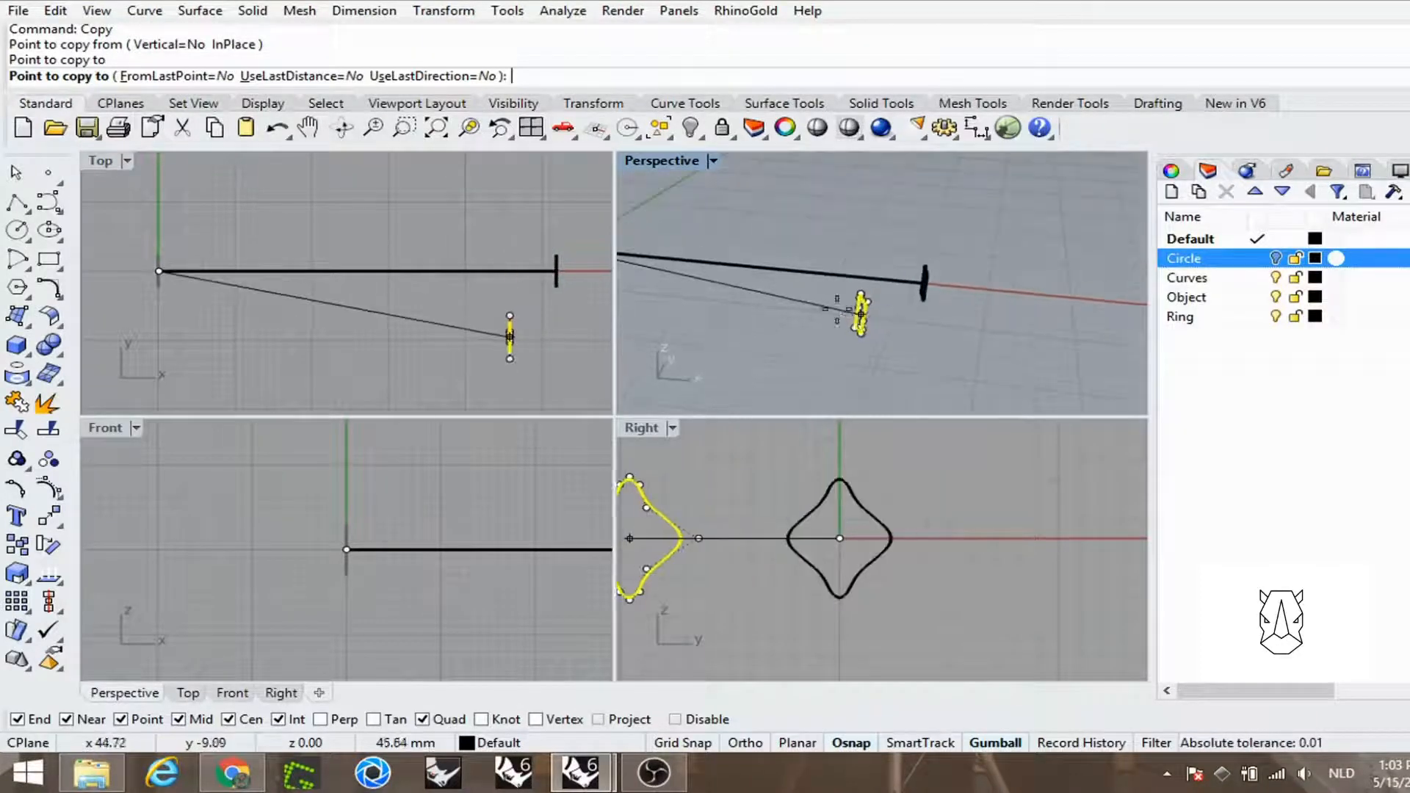
{"action": "right_click_drag", "start_coordinate": [743, 276], "coordinate": [913, 291], "text": "shift"}
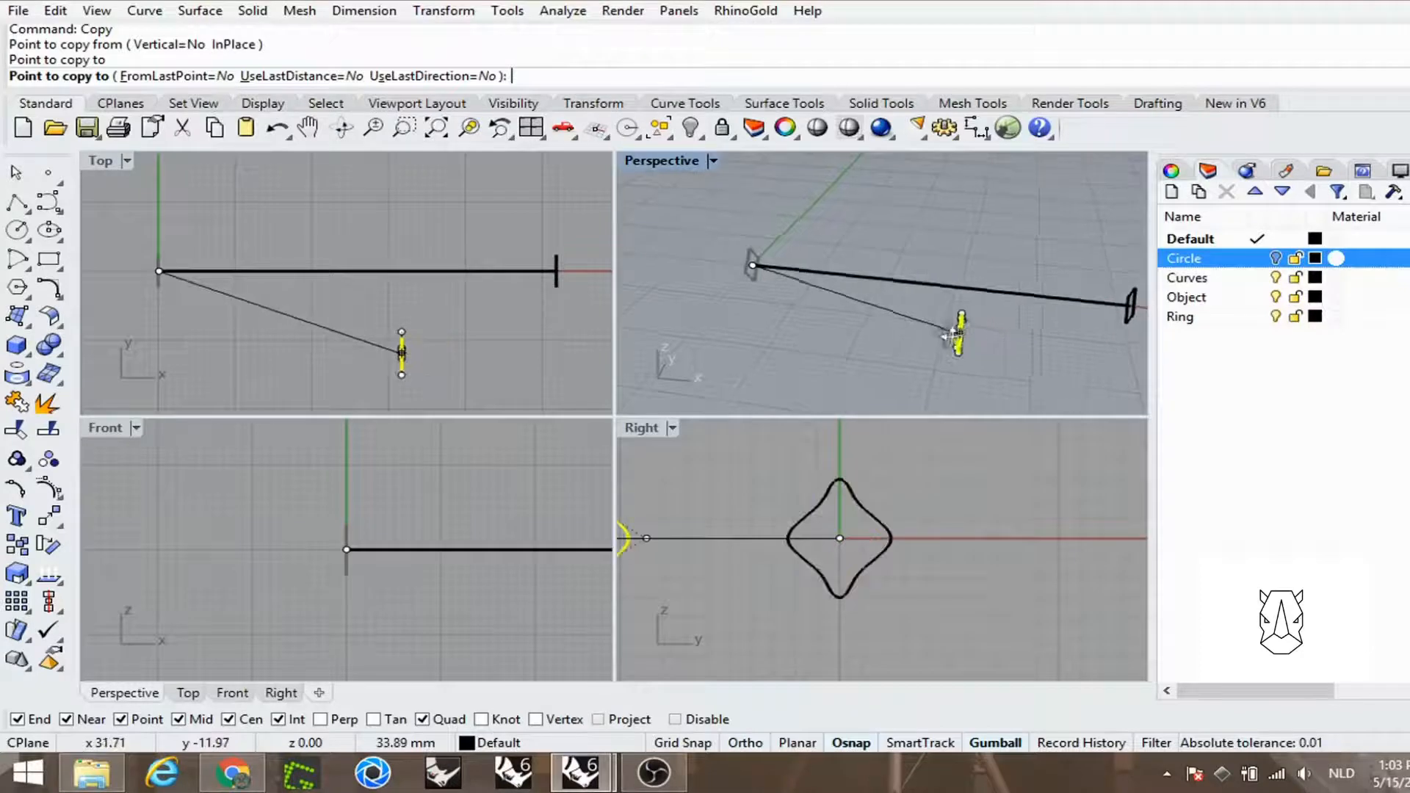
{"action": "right_click_drag", "start_coordinate": [953, 335], "coordinate": [890, 319]}
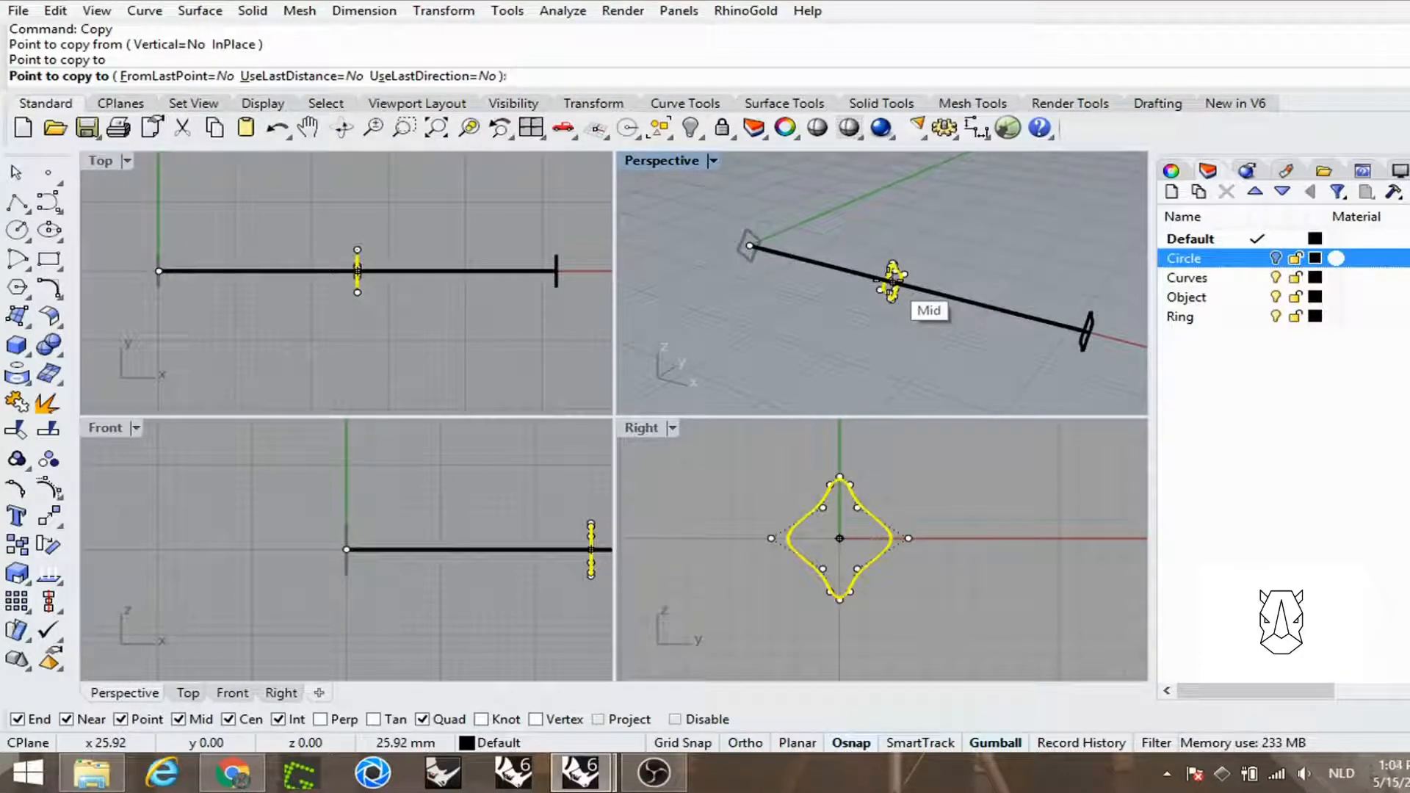
{"action": "left_click", "coordinate": [892, 280]}
{"action": "key", "text": "Return"}
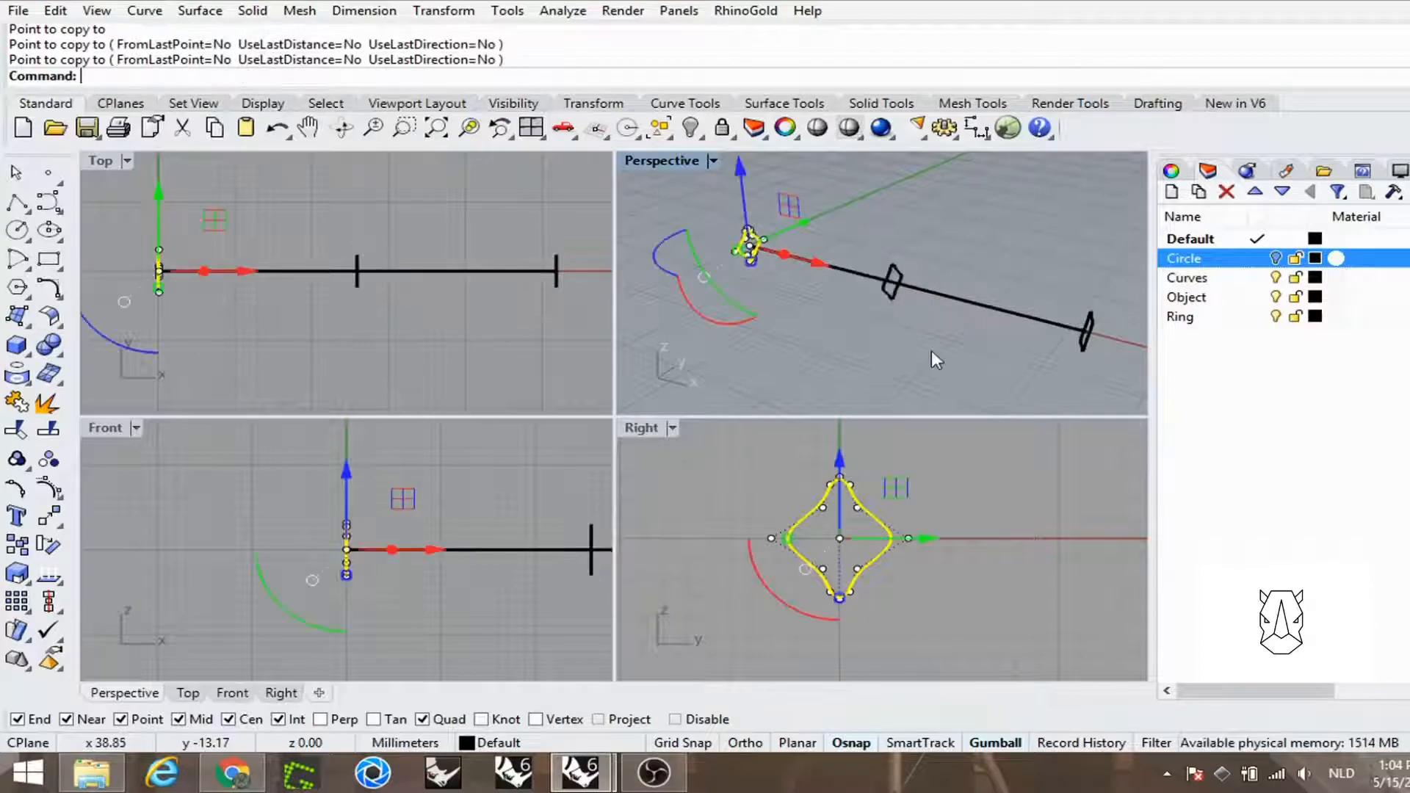
{"action": "key", "text": "Escape"}
Step: Rotate the middle star profile 90 degrees about the line's axis in the Right view
{"action": "left_click", "coordinate": [890, 300]}
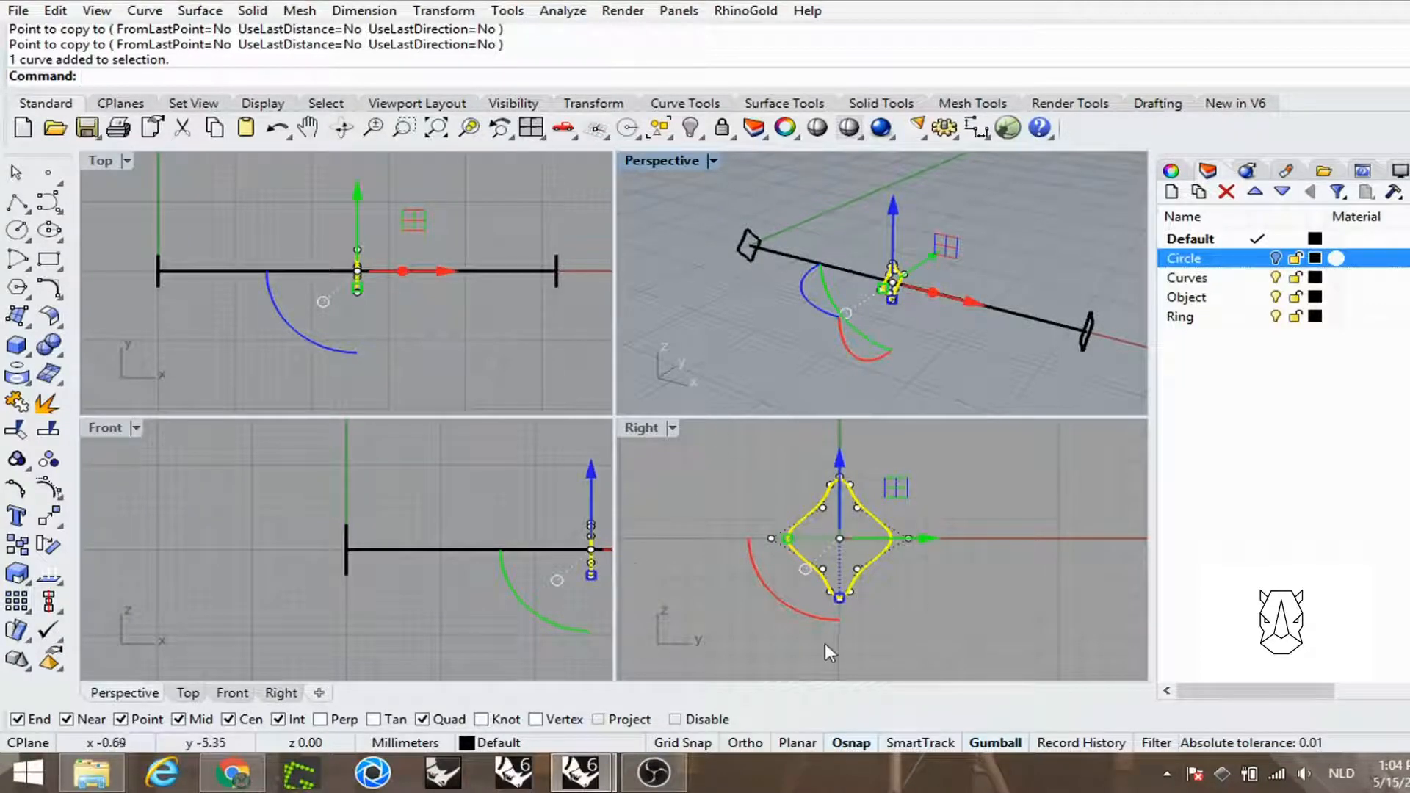
{"action": "left_click_drag", "start_coordinate": [787, 605], "coordinate": [911, 584]}
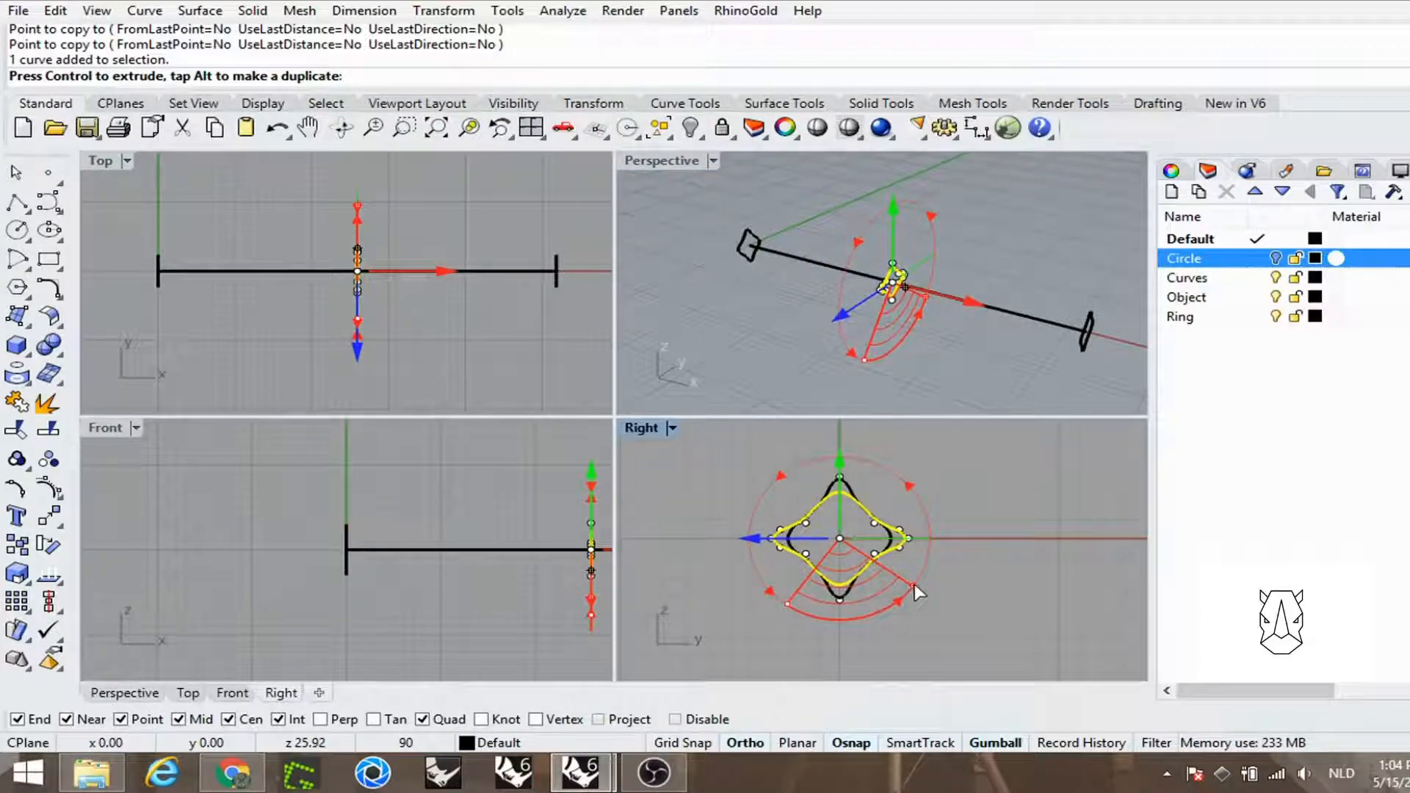
{"action": "left_click_drag", "start_coordinate": [915, 584], "coordinate": [915, 584]}
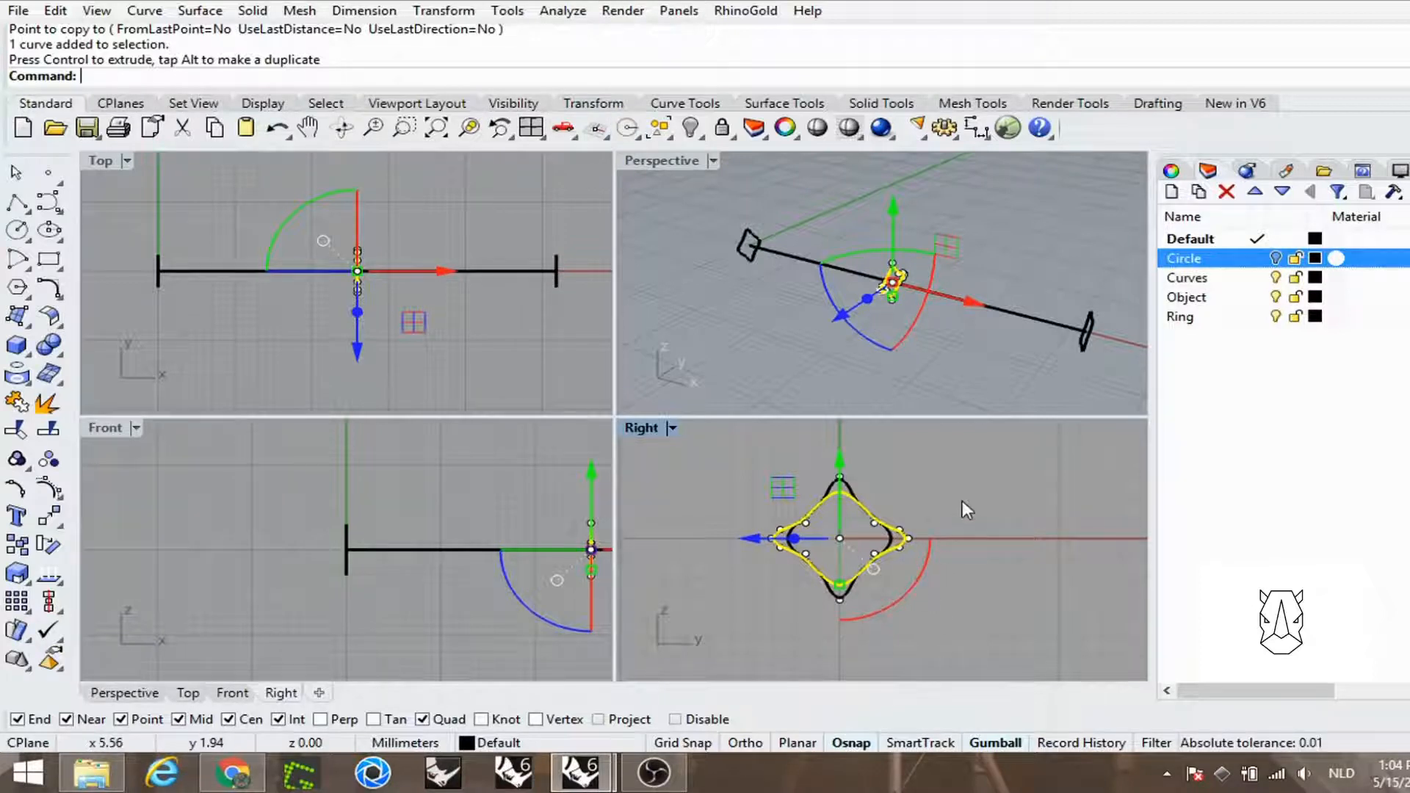
{"action": "left_click", "coordinate": [964, 363]}
Step: Start a Loft in the enlarged Perspective view through the end, middle and start profiles, in that order
{"action": "right_click_drag", "start_coordinate": [963, 363], "coordinate": [879, 308]}
{"action": "double_click", "coordinate": [670, 171]}
{"action": "right_click_drag", "start_coordinate": [690, 205], "coordinate": [604, 447], "text": "shift"}
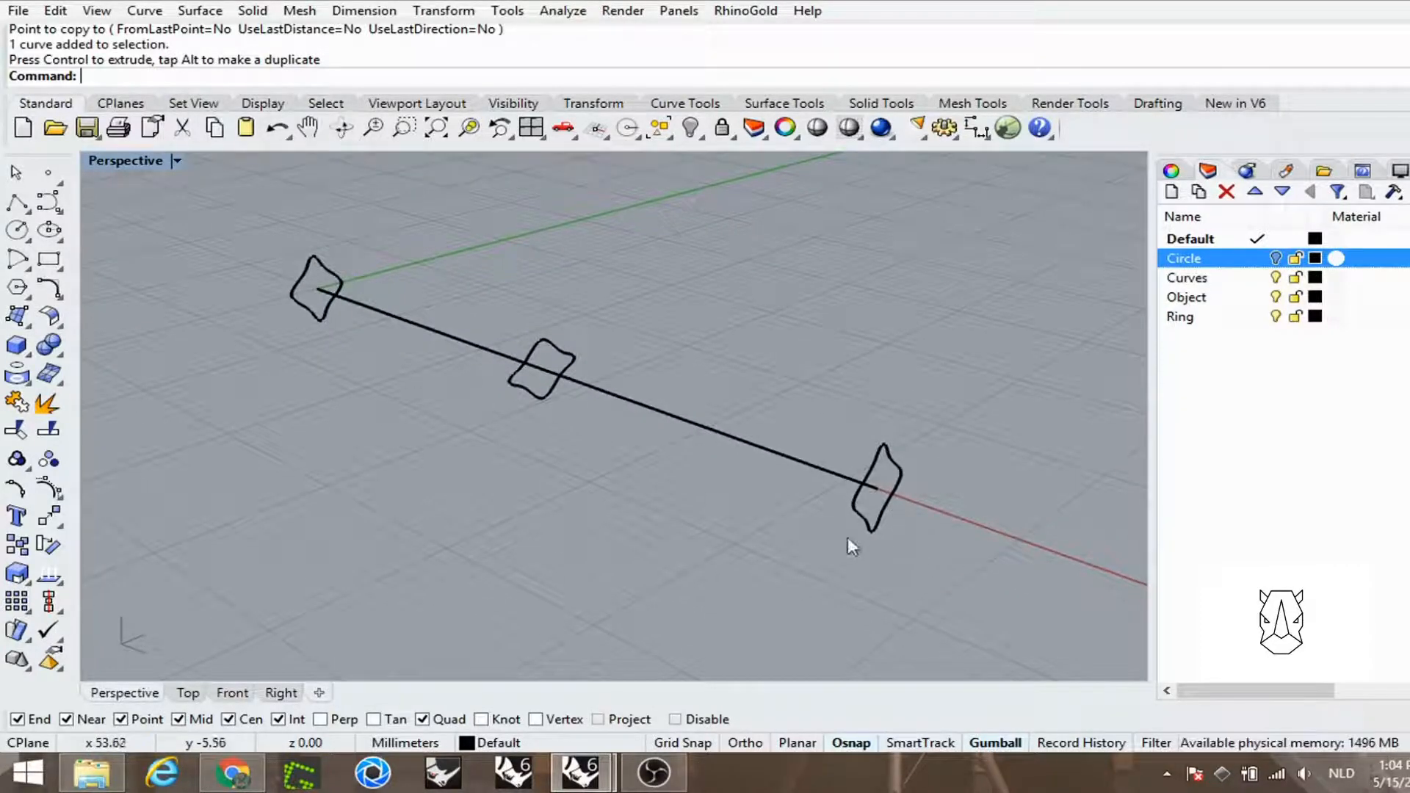
{"action": "right_click_drag", "start_coordinate": [848, 536], "coordinate": [734, 507]}
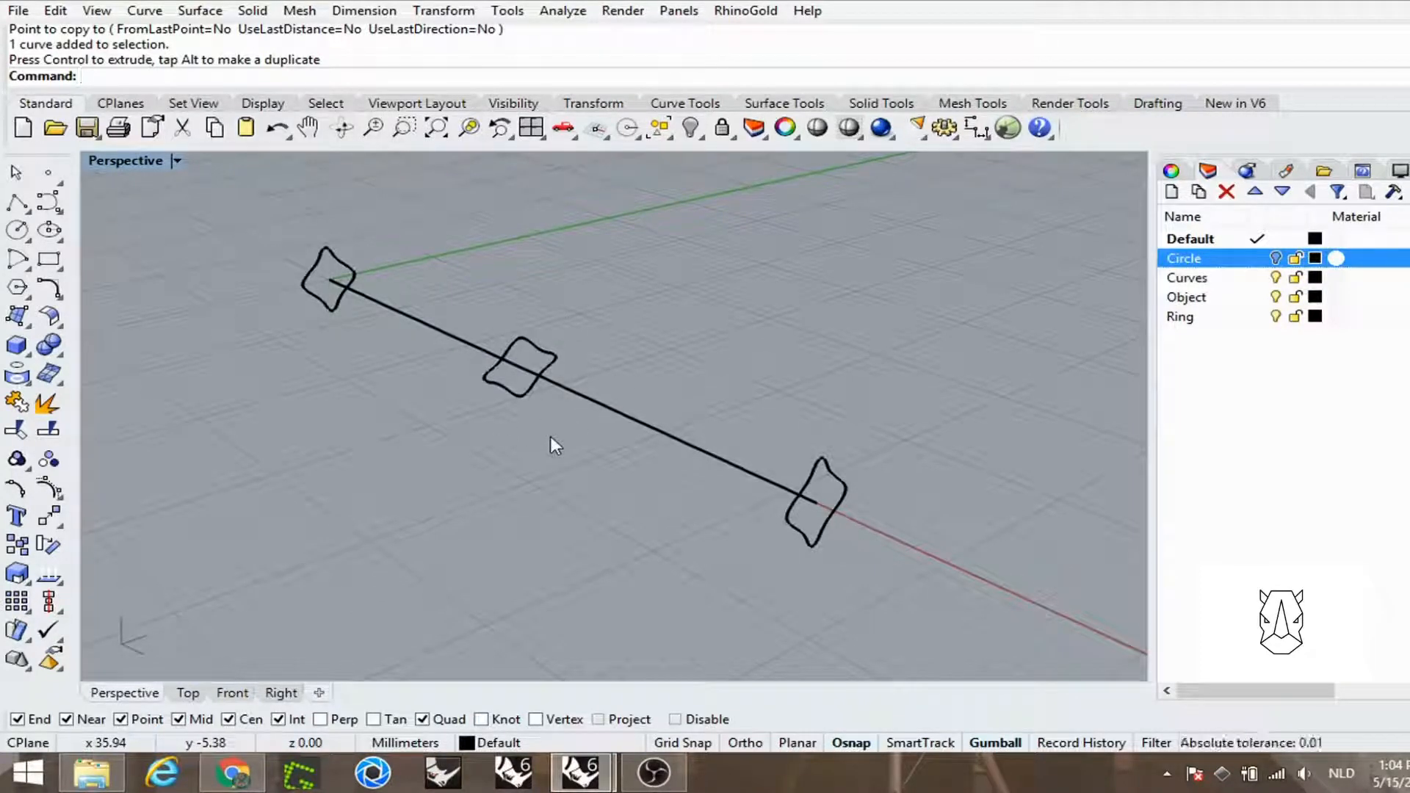
{"action": "type", "text": "loft"}
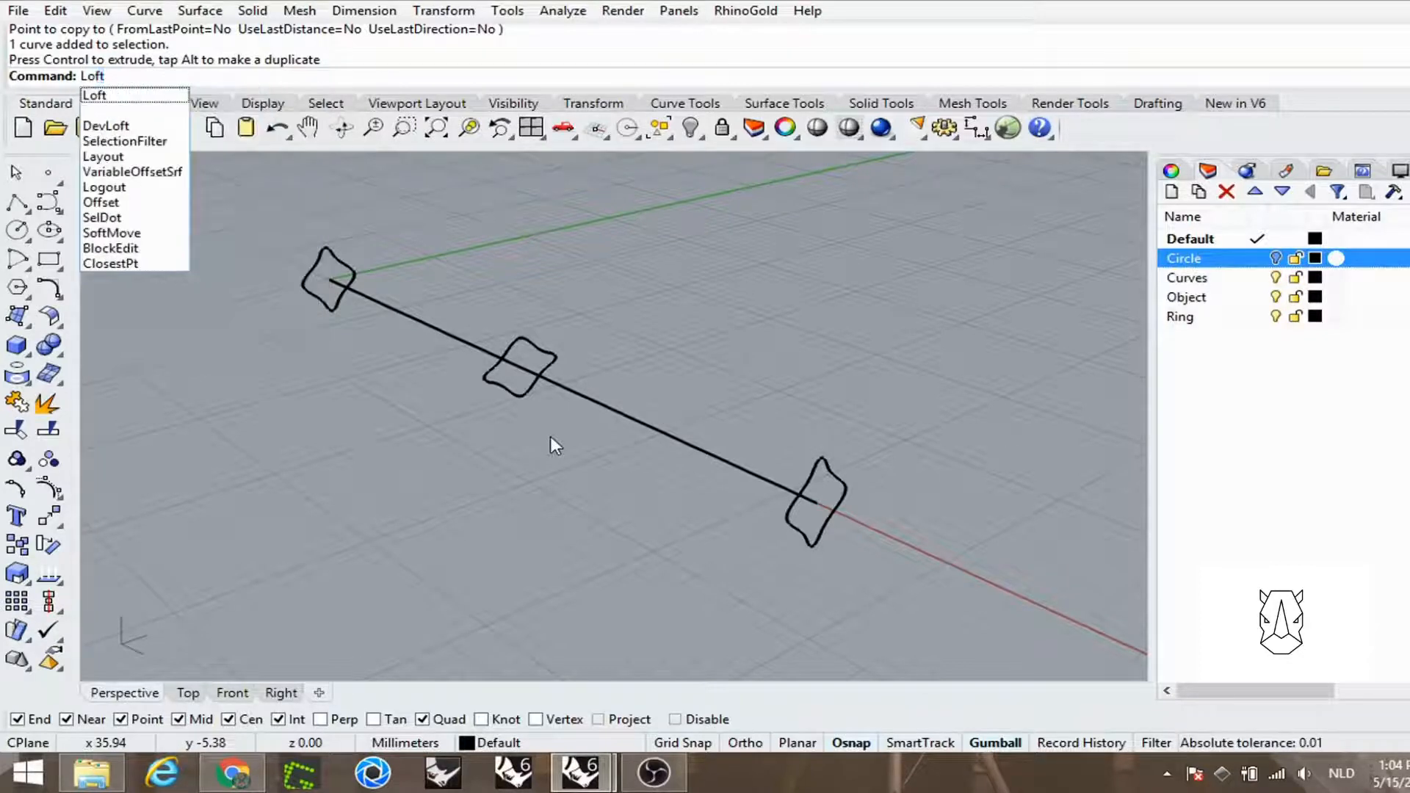
{"action": "key", "text": "Return"}
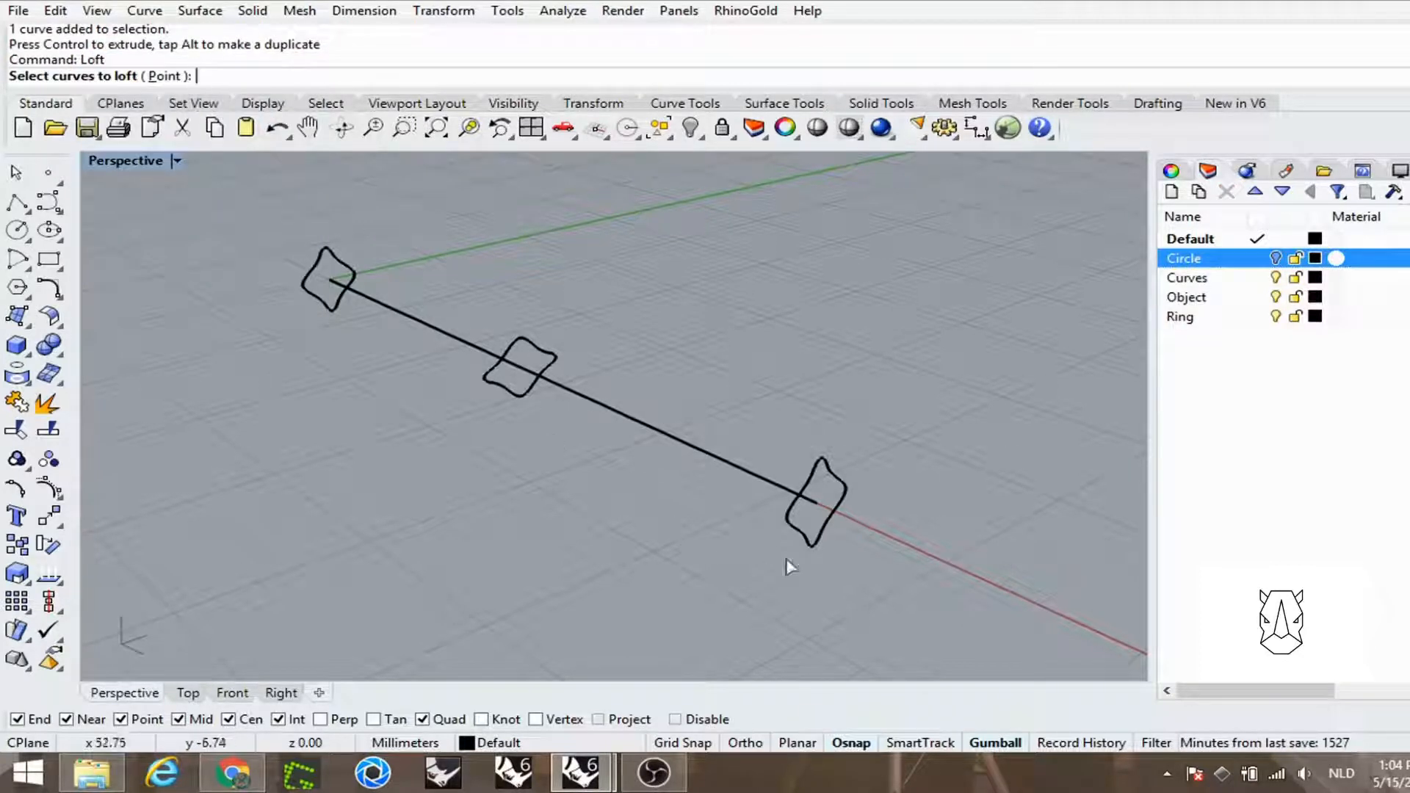
{"action": "left_click", "coordinate": [801, 535]}
{"action": "left_click", "coordinate": [505, 383]}
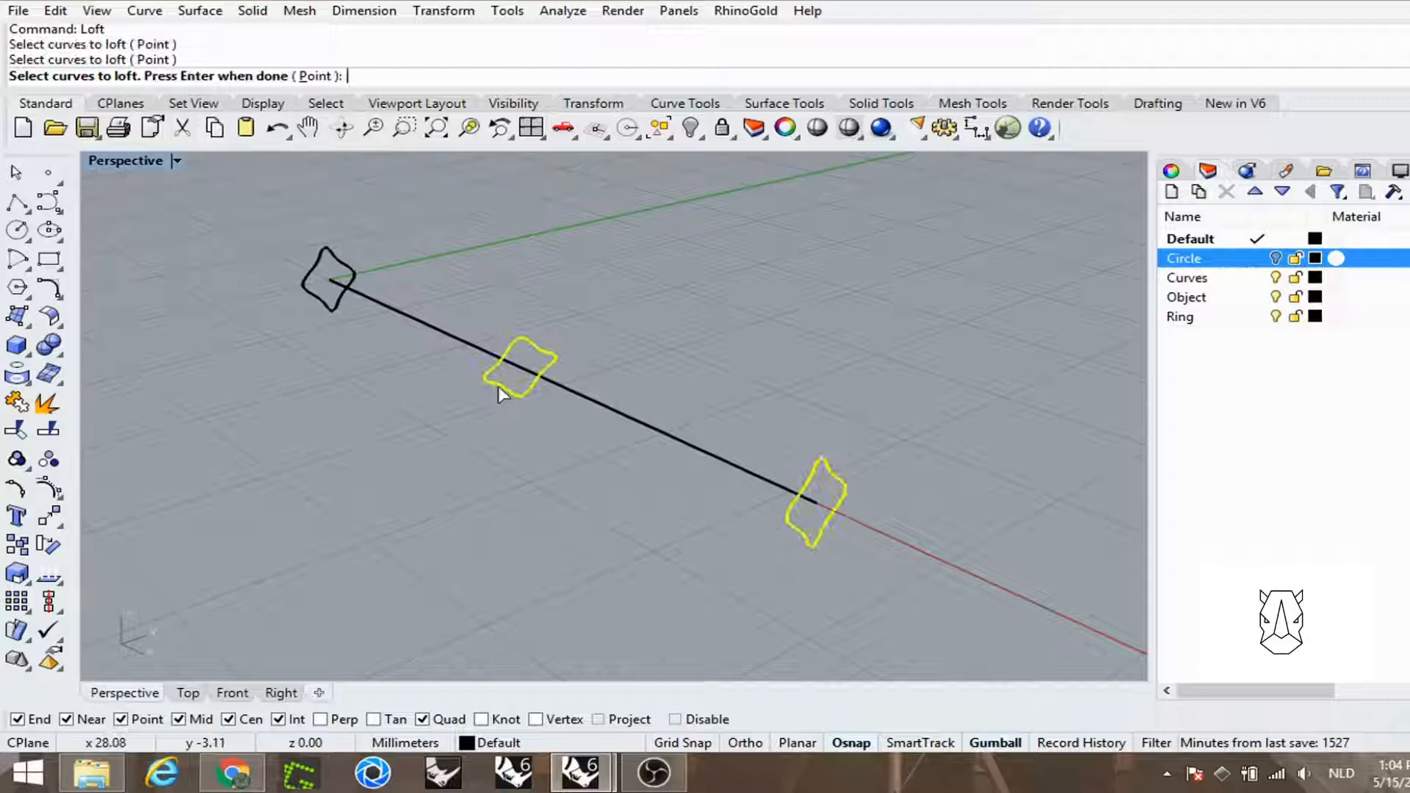
{"action": "left_click", "coordinate": [332, 314]}
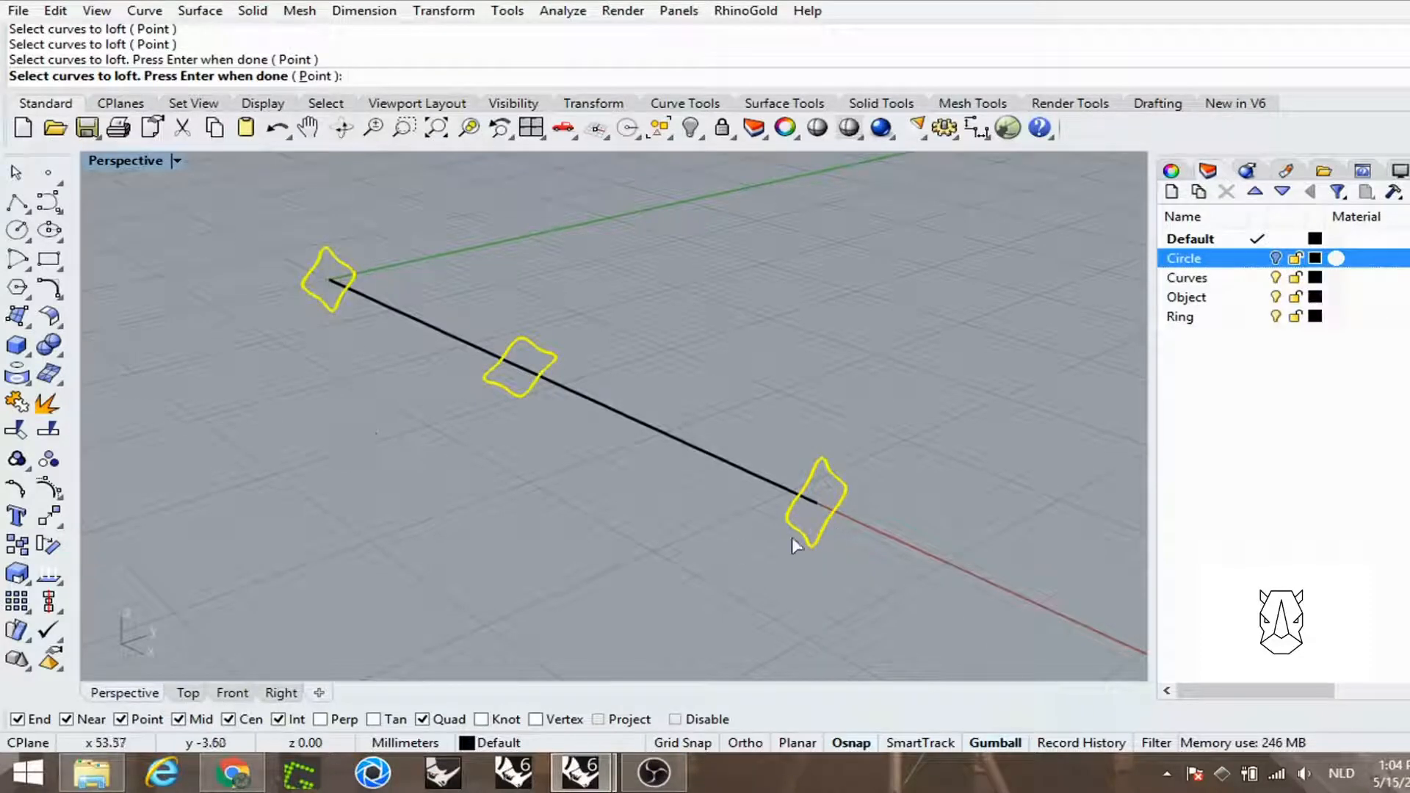
{"action": "key", "text": "Return"}
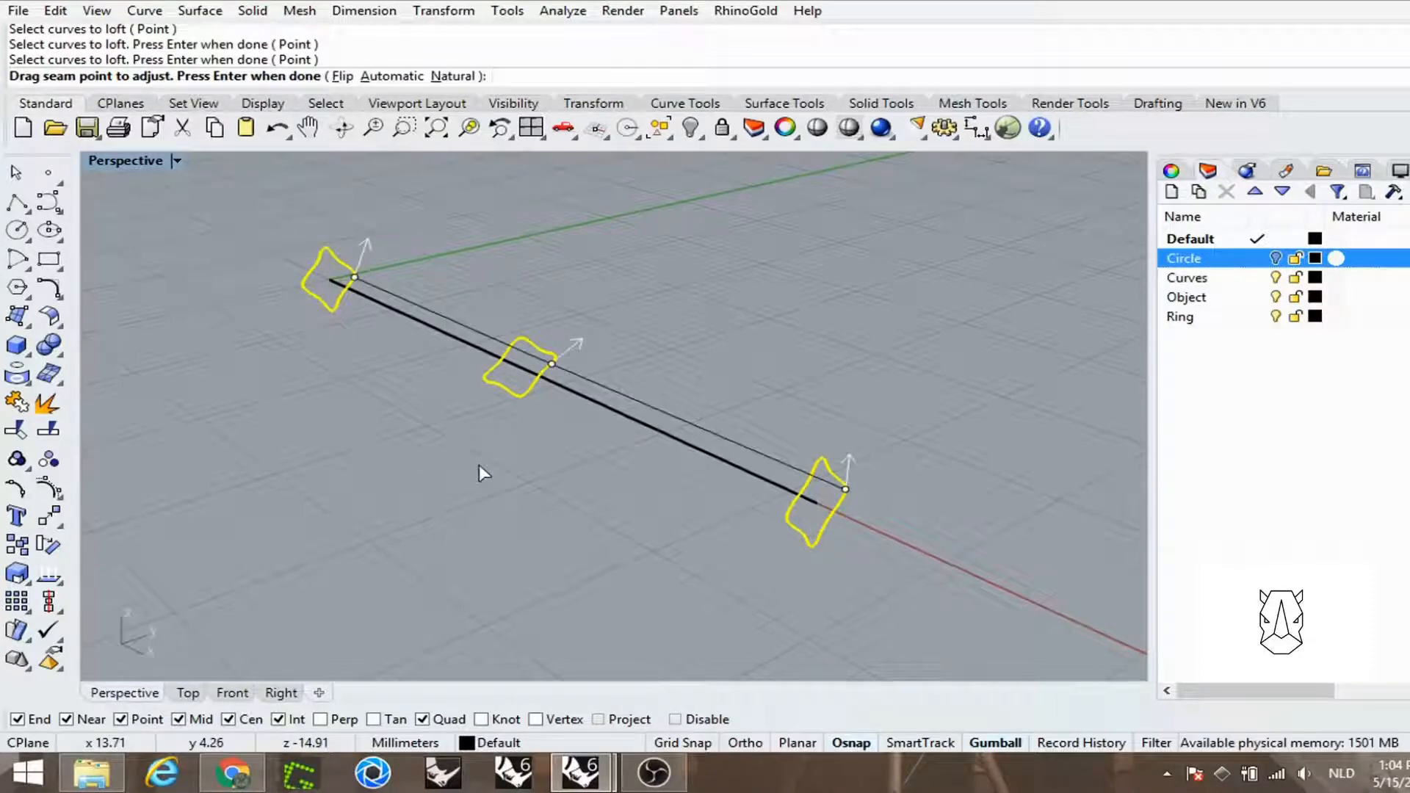
Step: Move the loft seam points of the middle and start profiles onto the quadrant points of their side tips, matching the end profile
{"action": "scroll", "coordinate": [552, 364], "scroll_direction": "up", "scroll_amount": 10}
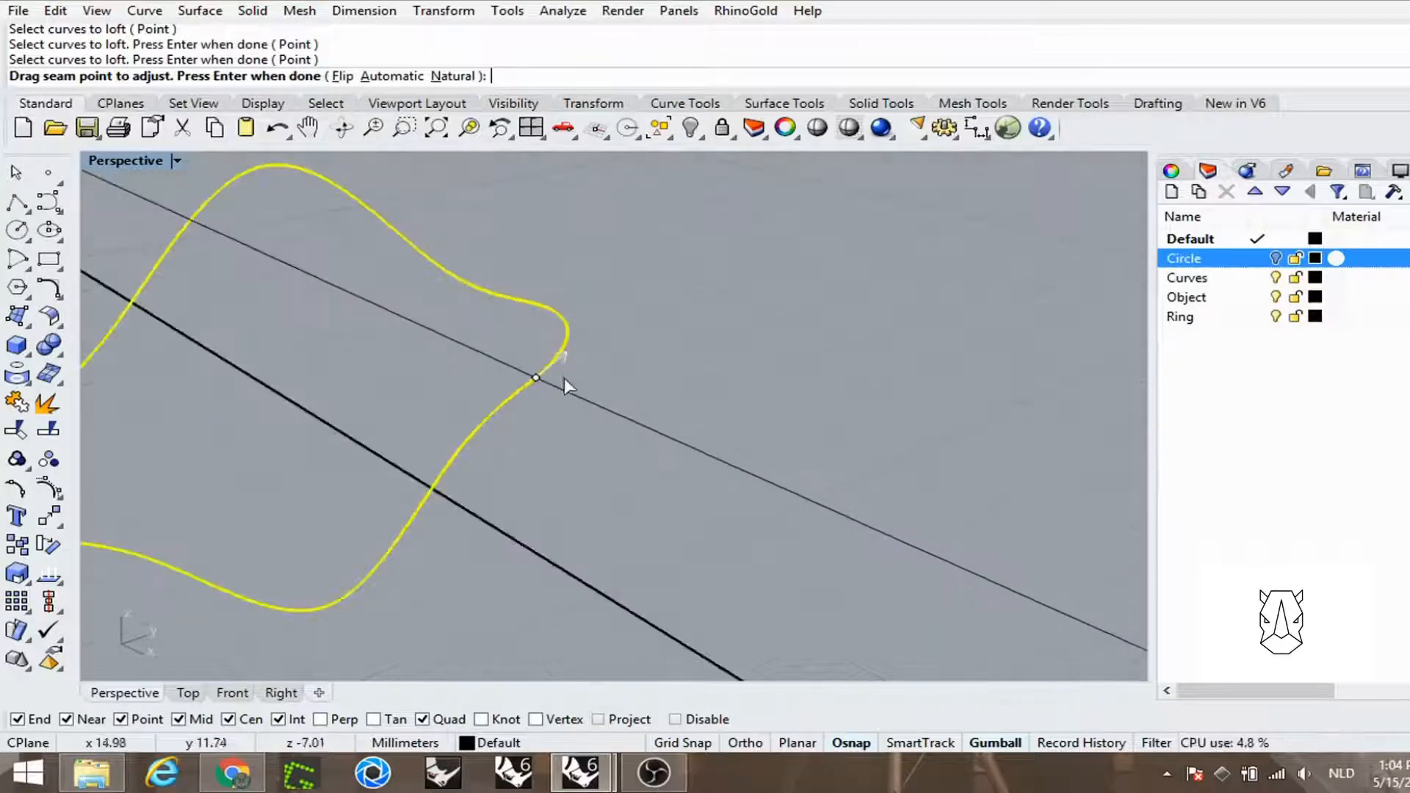
{"action": "left_click_drag", "start_coordinate": [545, 379], "coordinate": [573, 338]}
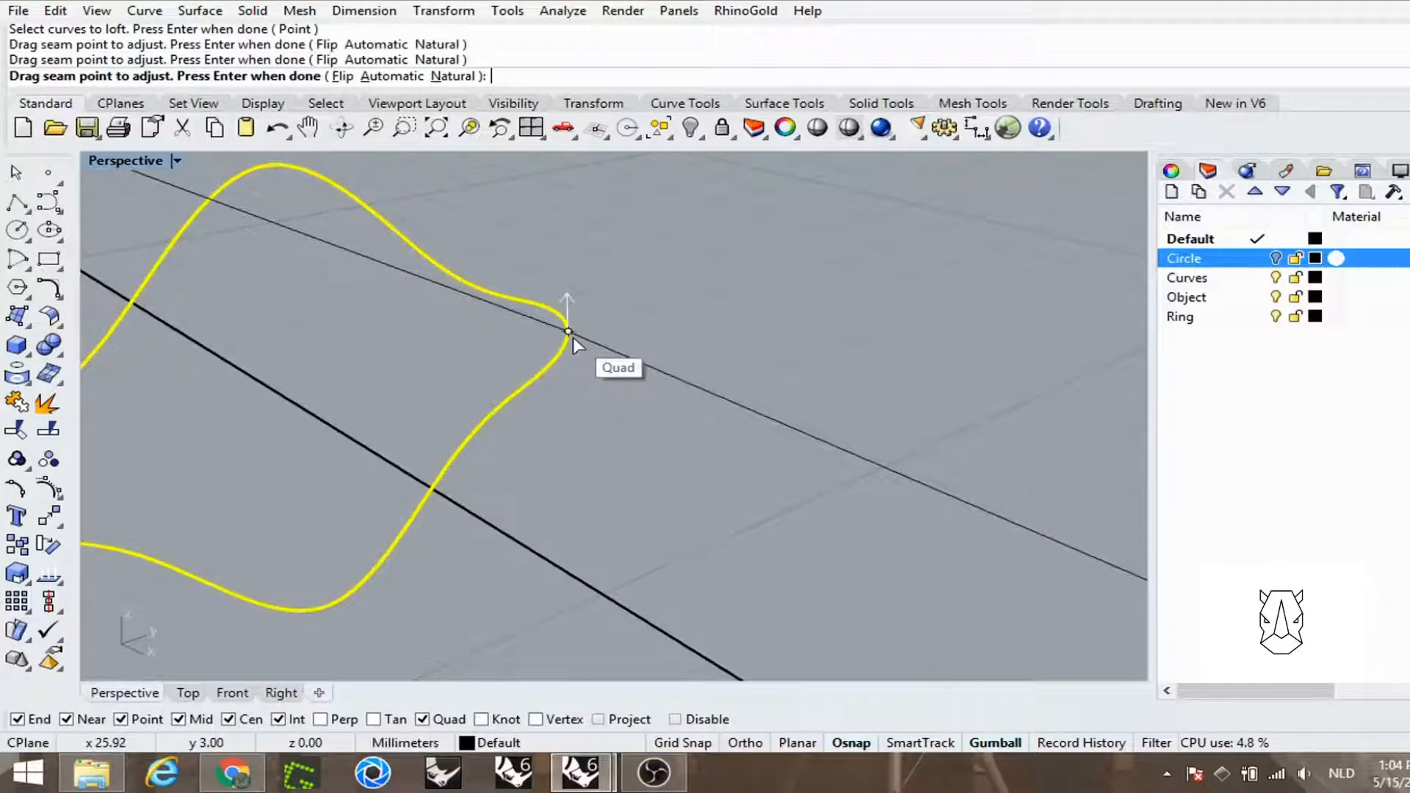
{"action": "scroll", "coordinate": [573, 342], "scroll_direction": "down", "scroll_amount": 4}
{"action": "scroll", "coordinate": [574, 343], "scroll_direction": "down", "scroll_amount": 6}
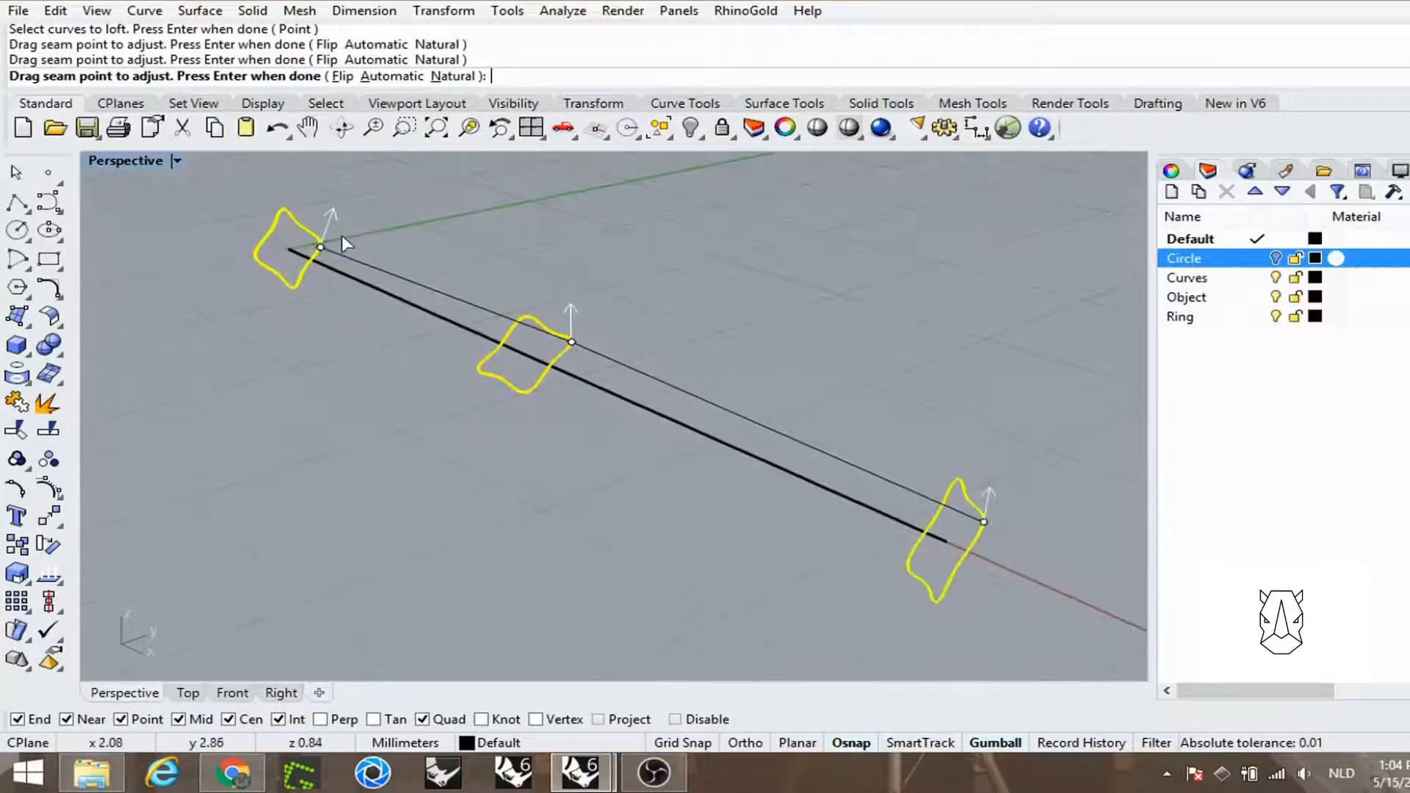
{"action": "scroll", "coordinate": [323, 238], "scroll_direction": "up", "scroll_amount": 4}
{"action": "scroll", "coordinate": [310, 237], "scroll_direction": "up", "scroll_amount": 3}
{"action": "left_click_drag", "start_coordinate": [307, 279], "coordinate": [305, 265]}
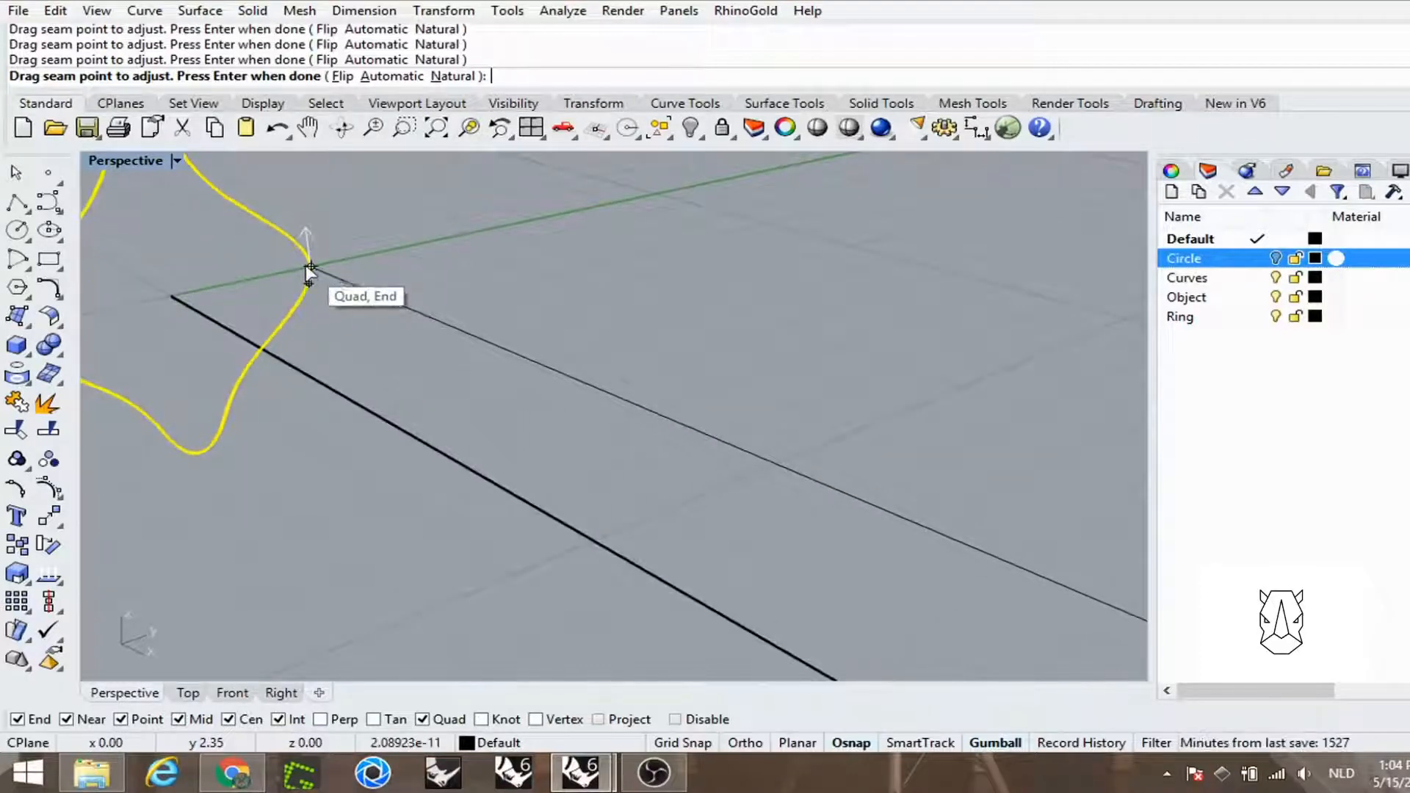
{"action": "scroll", "coordinate": [358, 332], "scroll_direction": "down", "scroll_amount": 6}
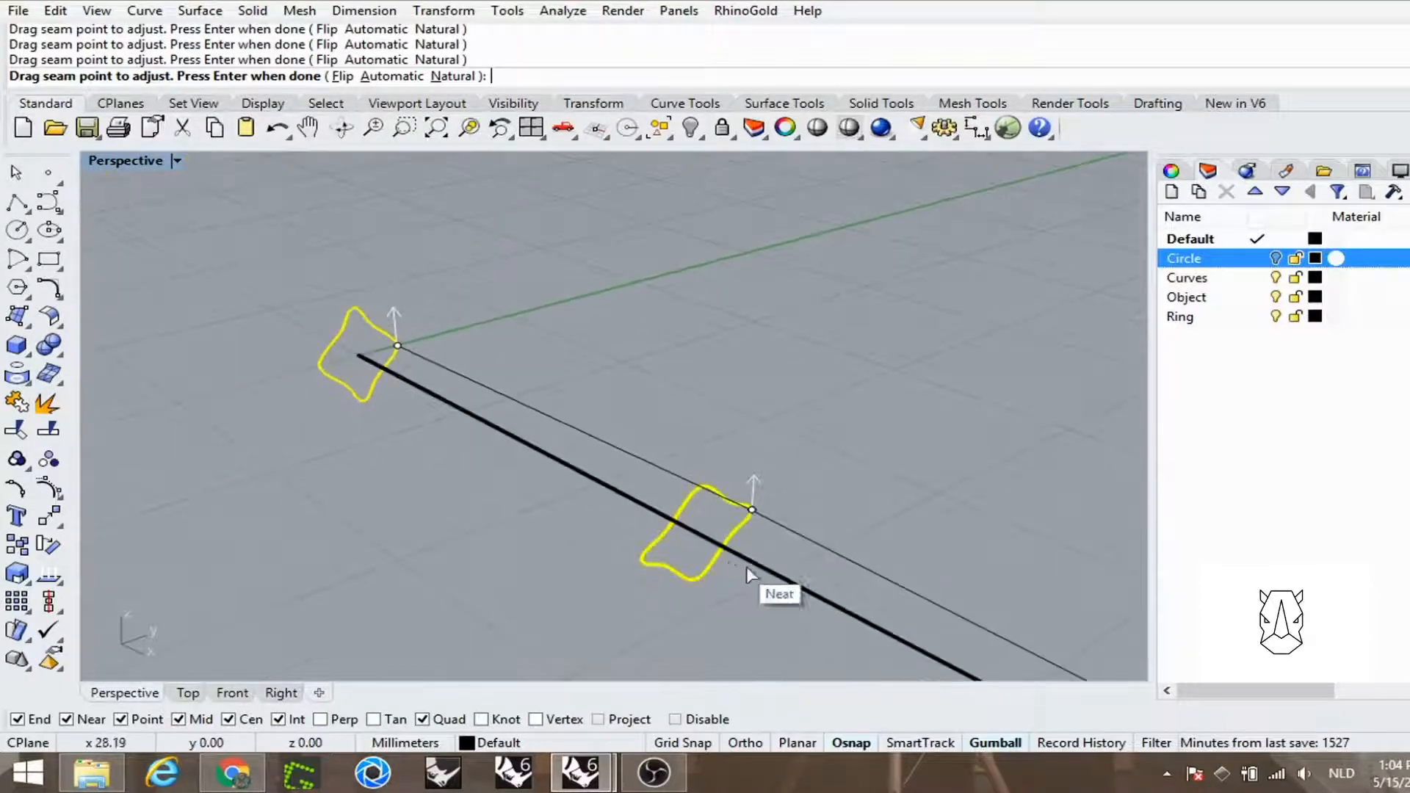
{"action": "scroll", "coordinate": [504, 330], "scroll_direction": "up", "scroll_amount": 3}
{"action": "scroll", "coordinate": [779, 397], "scroll_direction": "up", "scroll_amount": 5}
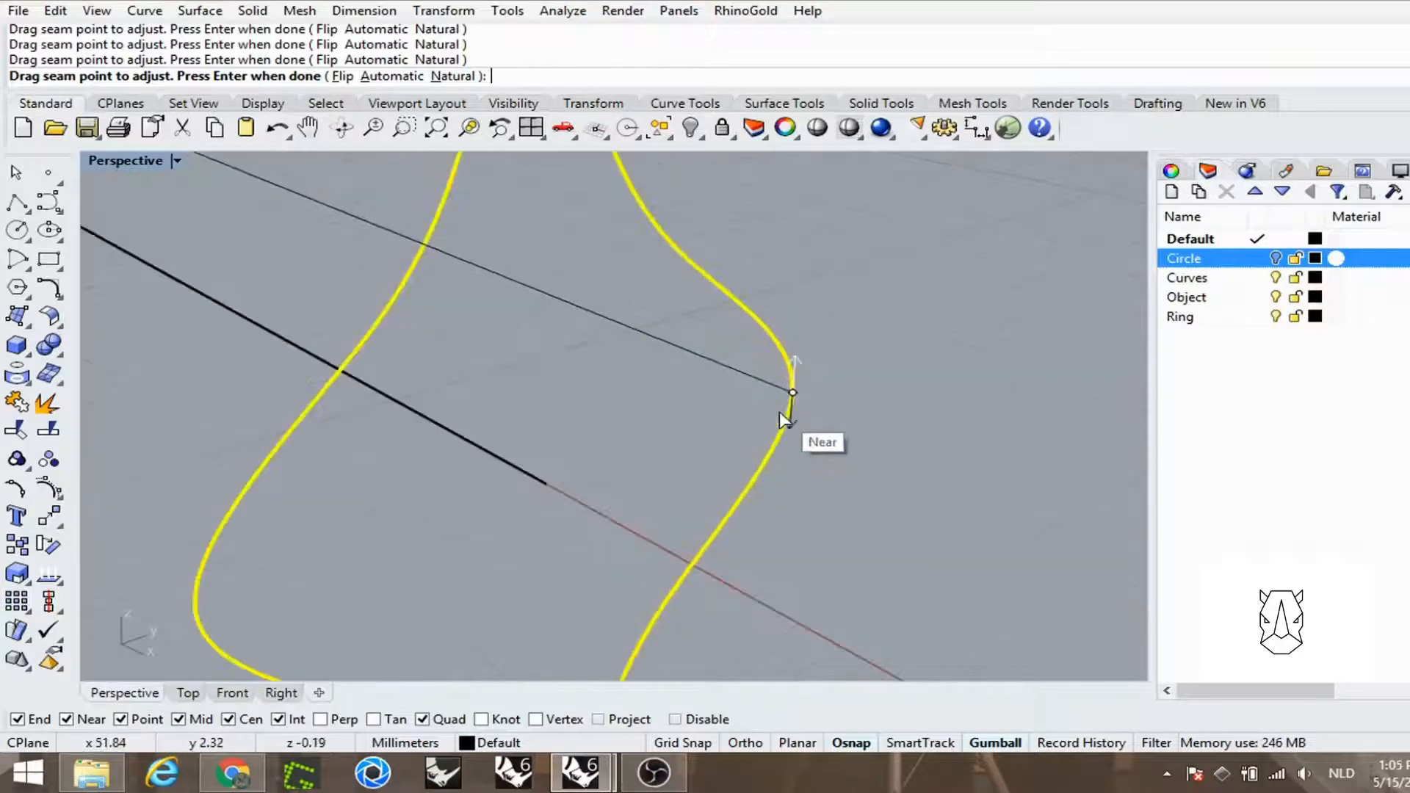
{"action": "scroll", "coordinate": [797, 441], "scroll_direction": "down", "scroll_amount": 8}
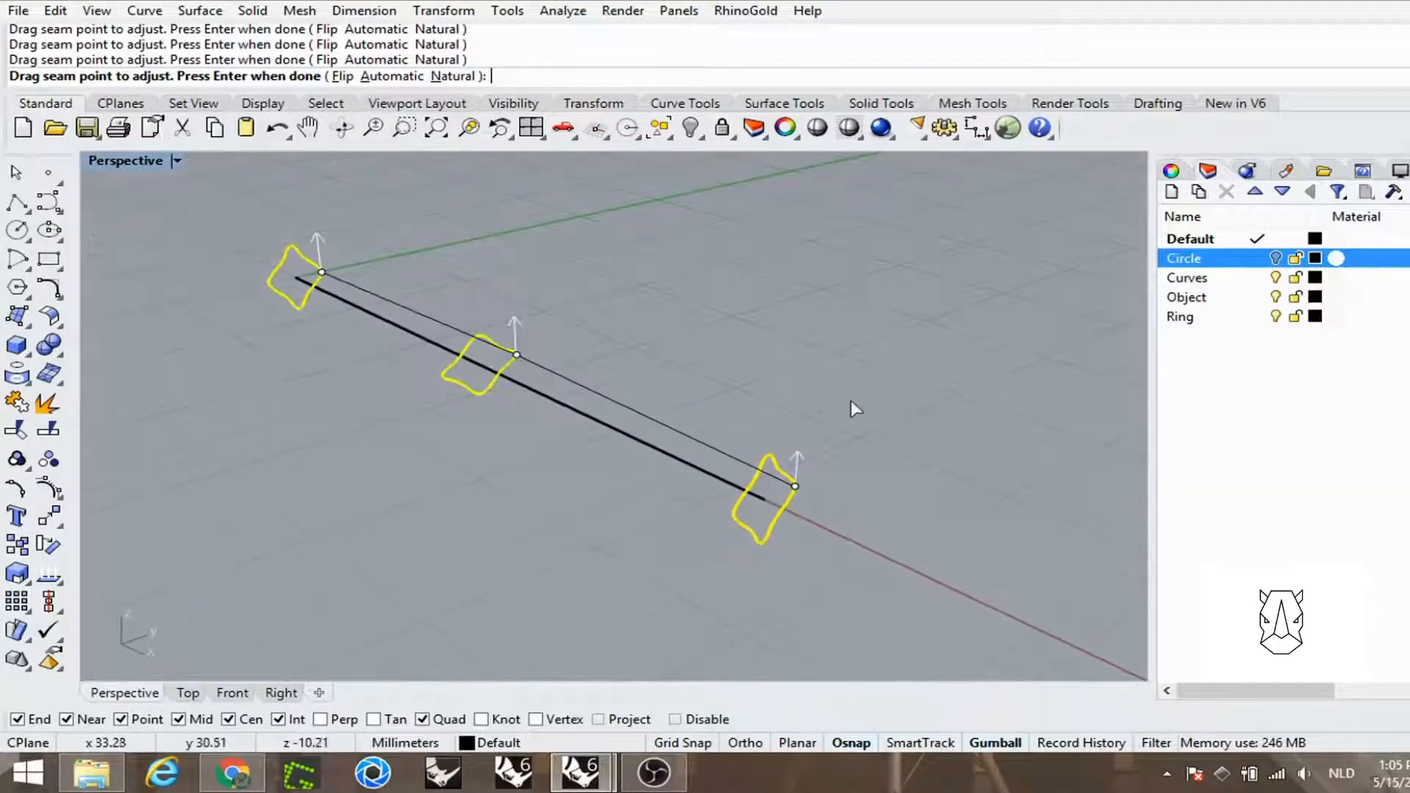
Step: Accept the seam alignment and create the loft through the three profiles with the Tight style
{"action": "key", "text": "Return"}
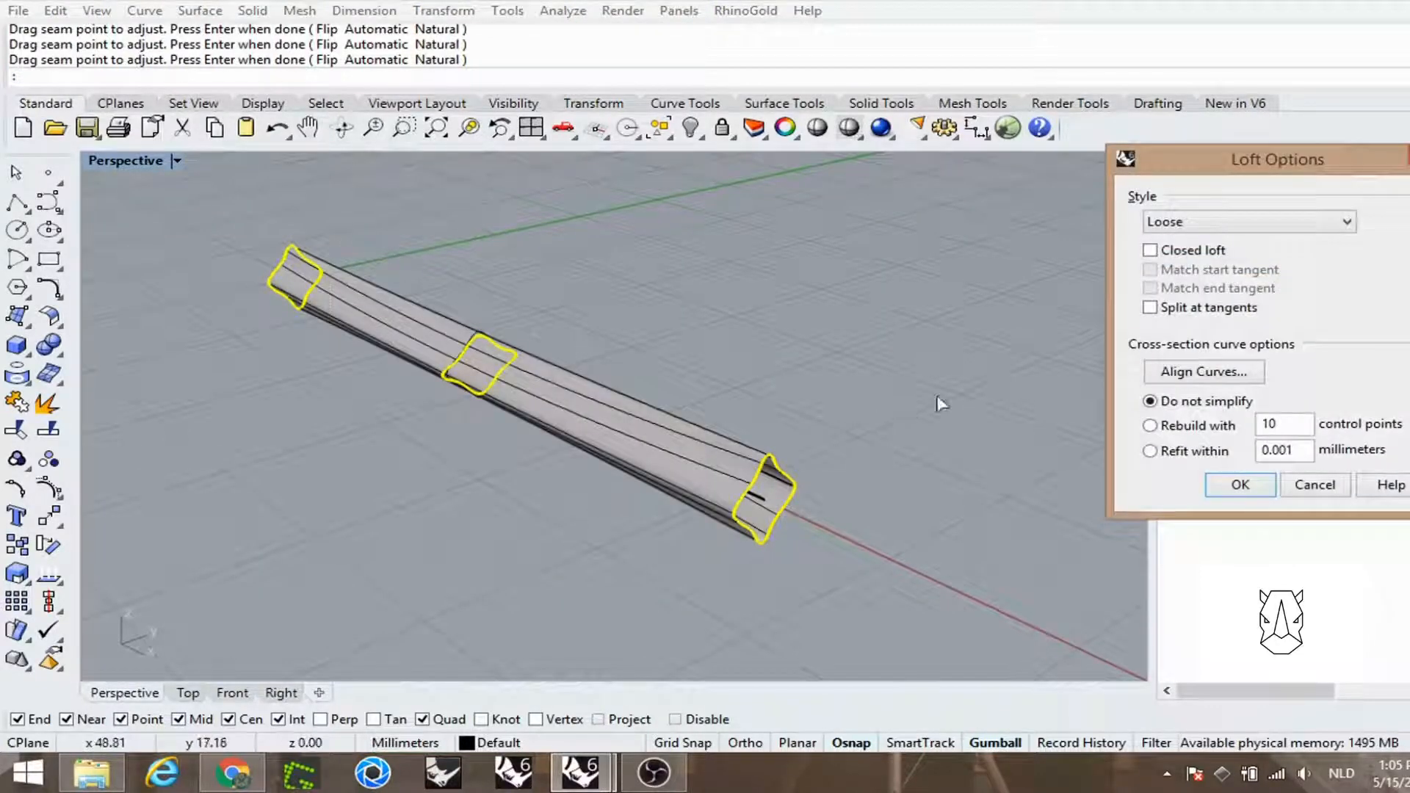
{"action": "left_click", "coordinate": [1256, 224]}
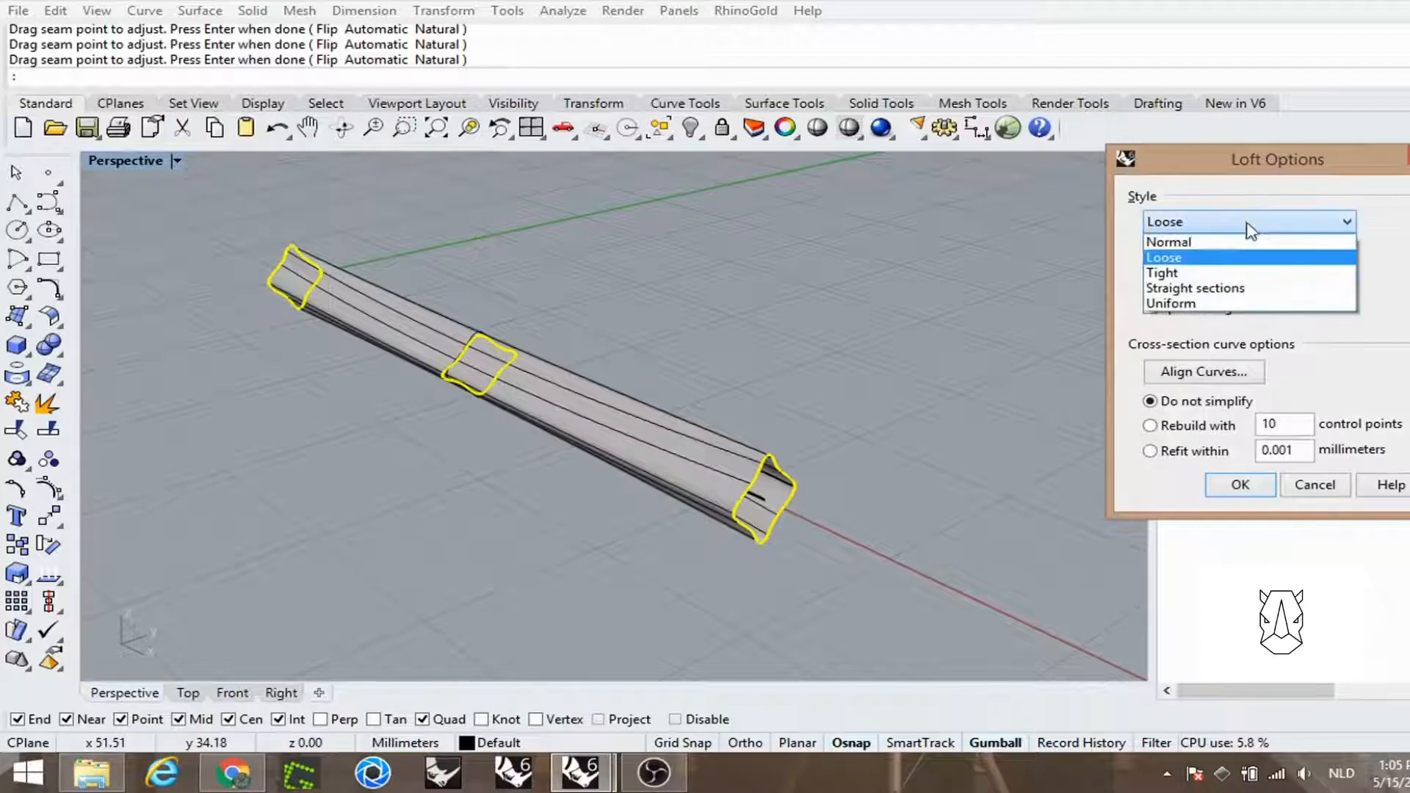
{"action": "left_click", "coordinate": [1161, 273]}
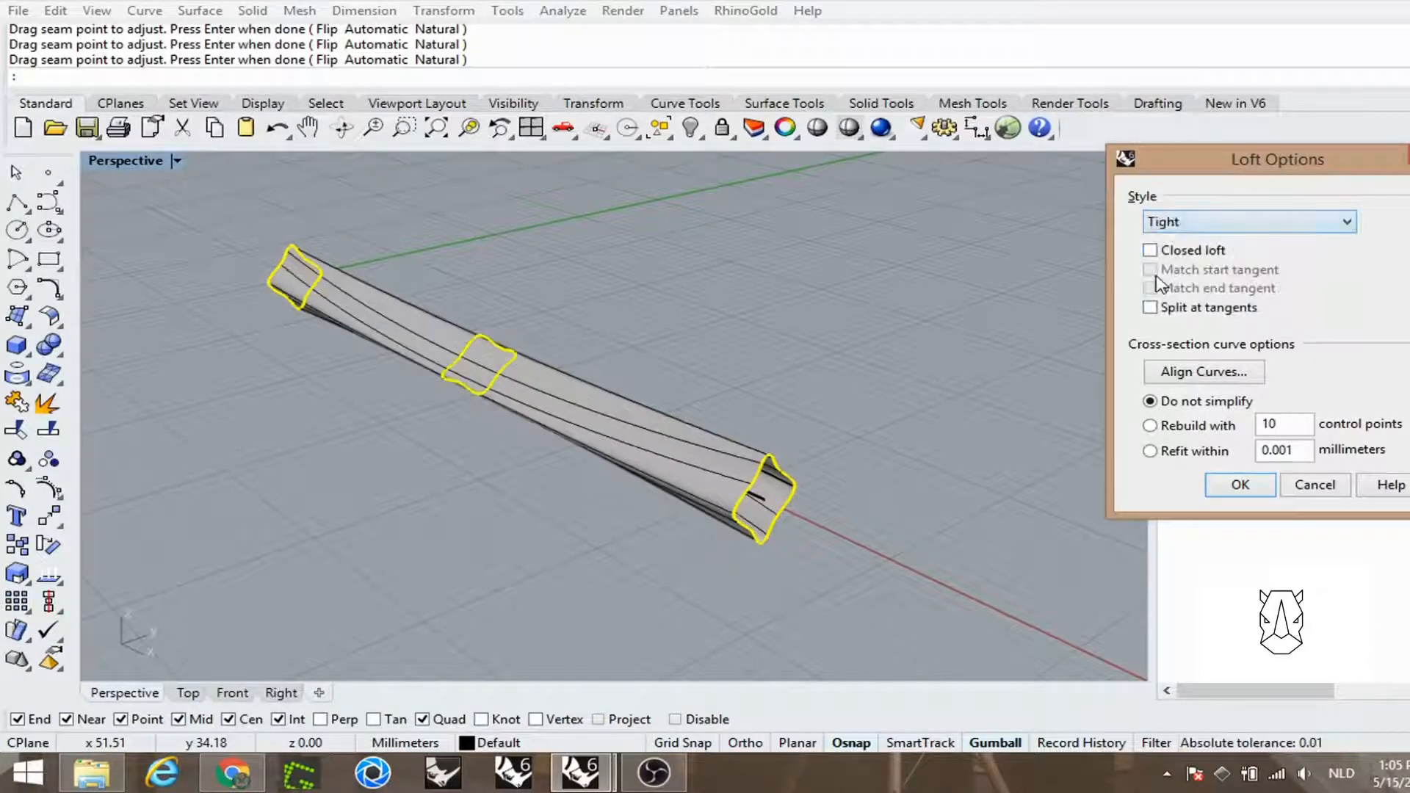
{"action": "left_click", "coordinate": [1247, 494]}
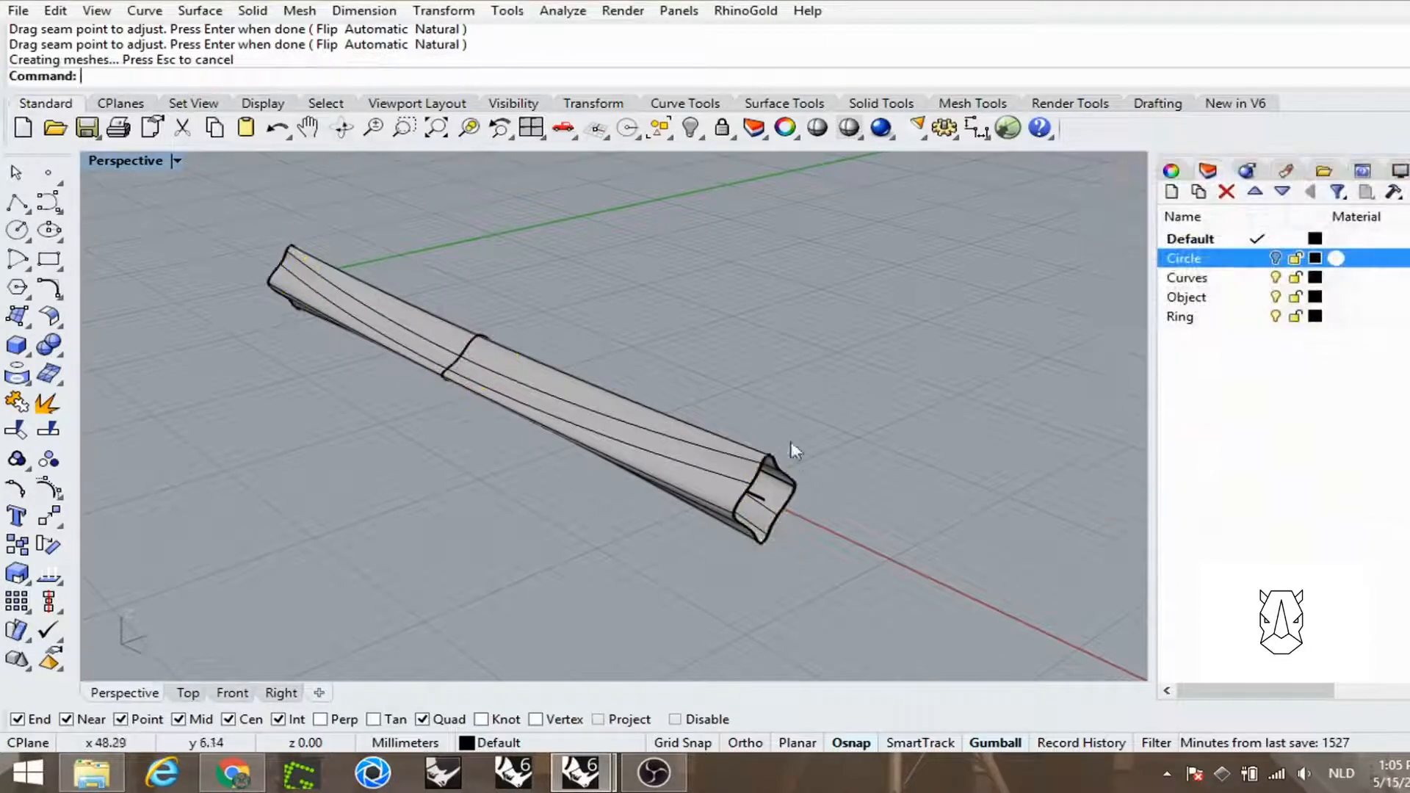
Step: Cap both open ends of the lofted surface to form a closed solid
{"action": "right_click_drag", "start_coordinate": [599, 444], "coordinate": [844, 433]}
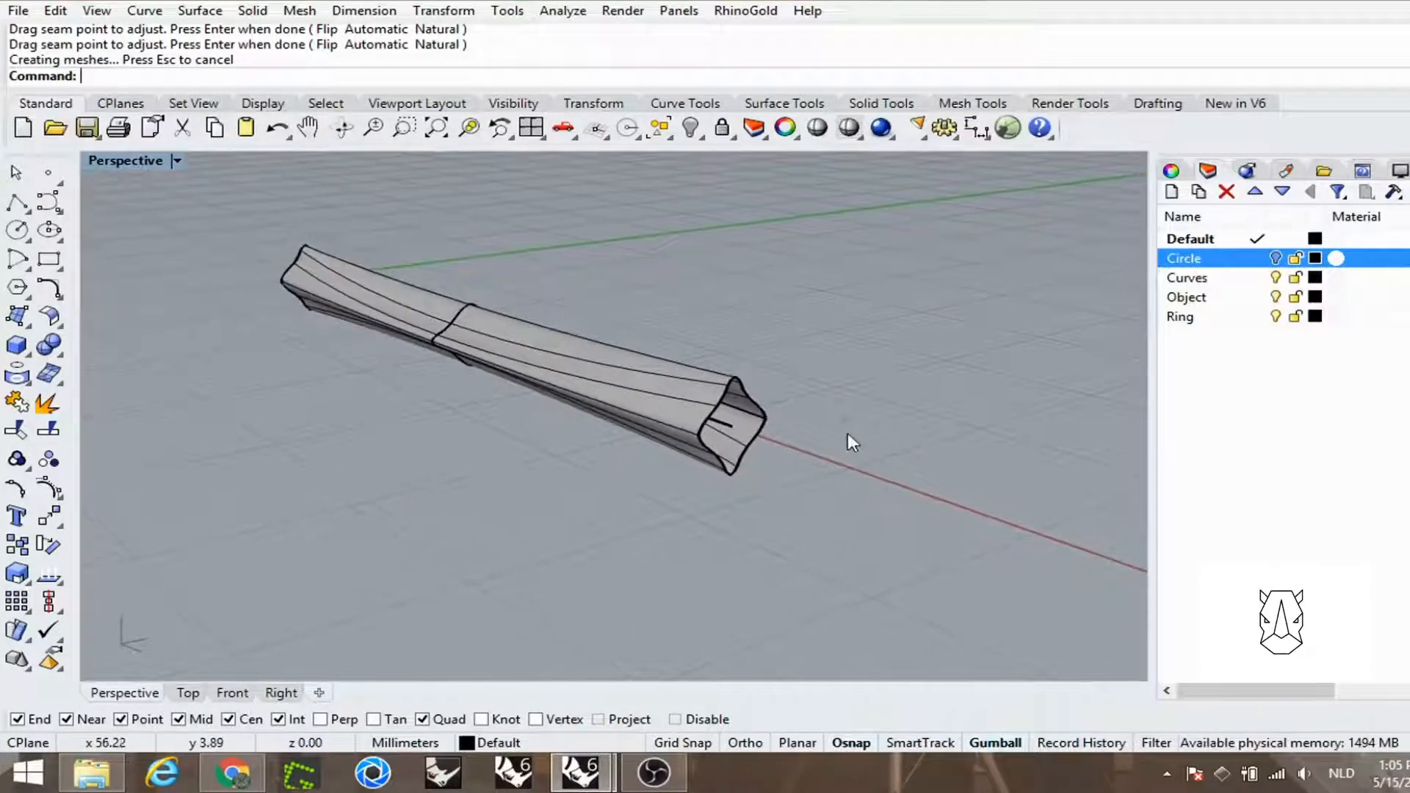
{"action": "type", "text": "Cap"}
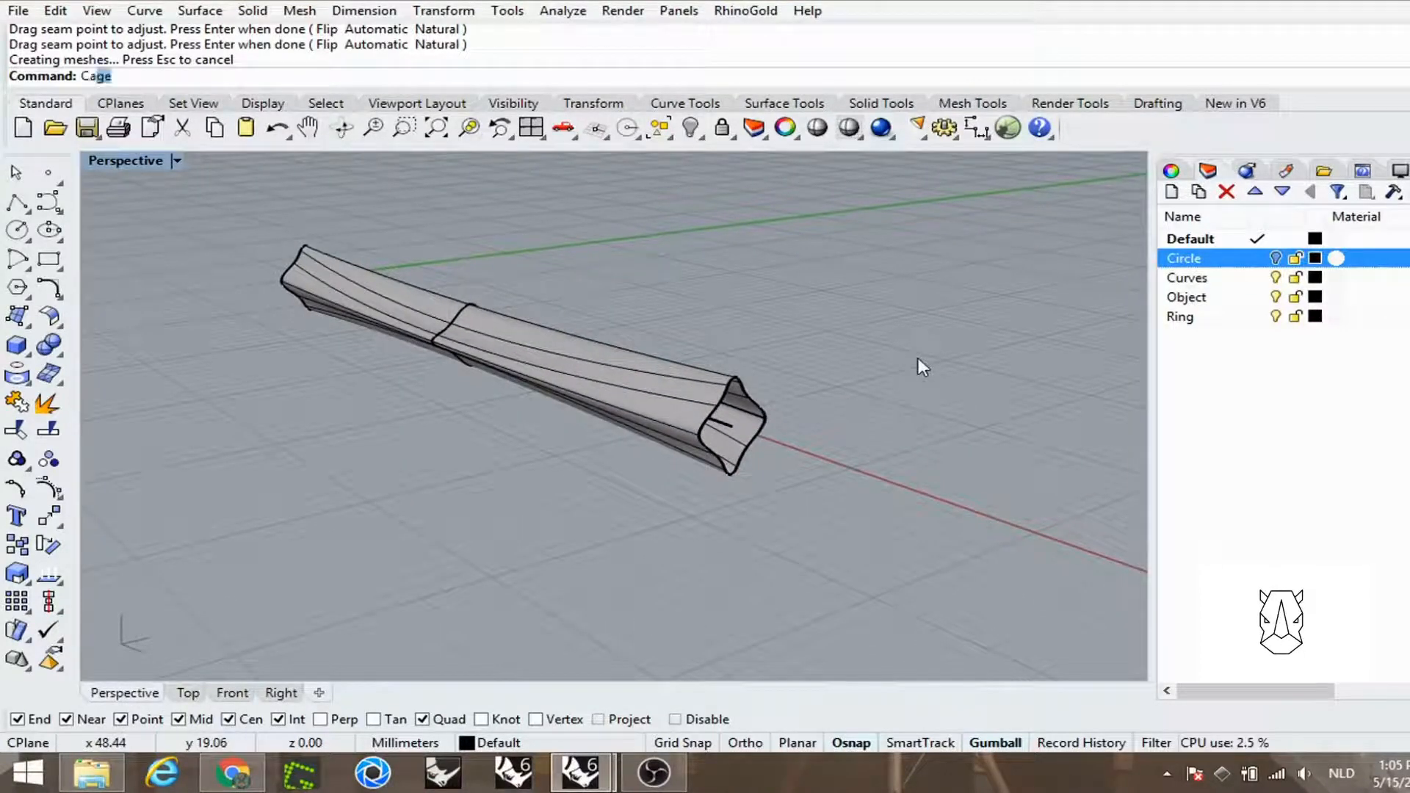
{"action": "key", "text": "Return"}
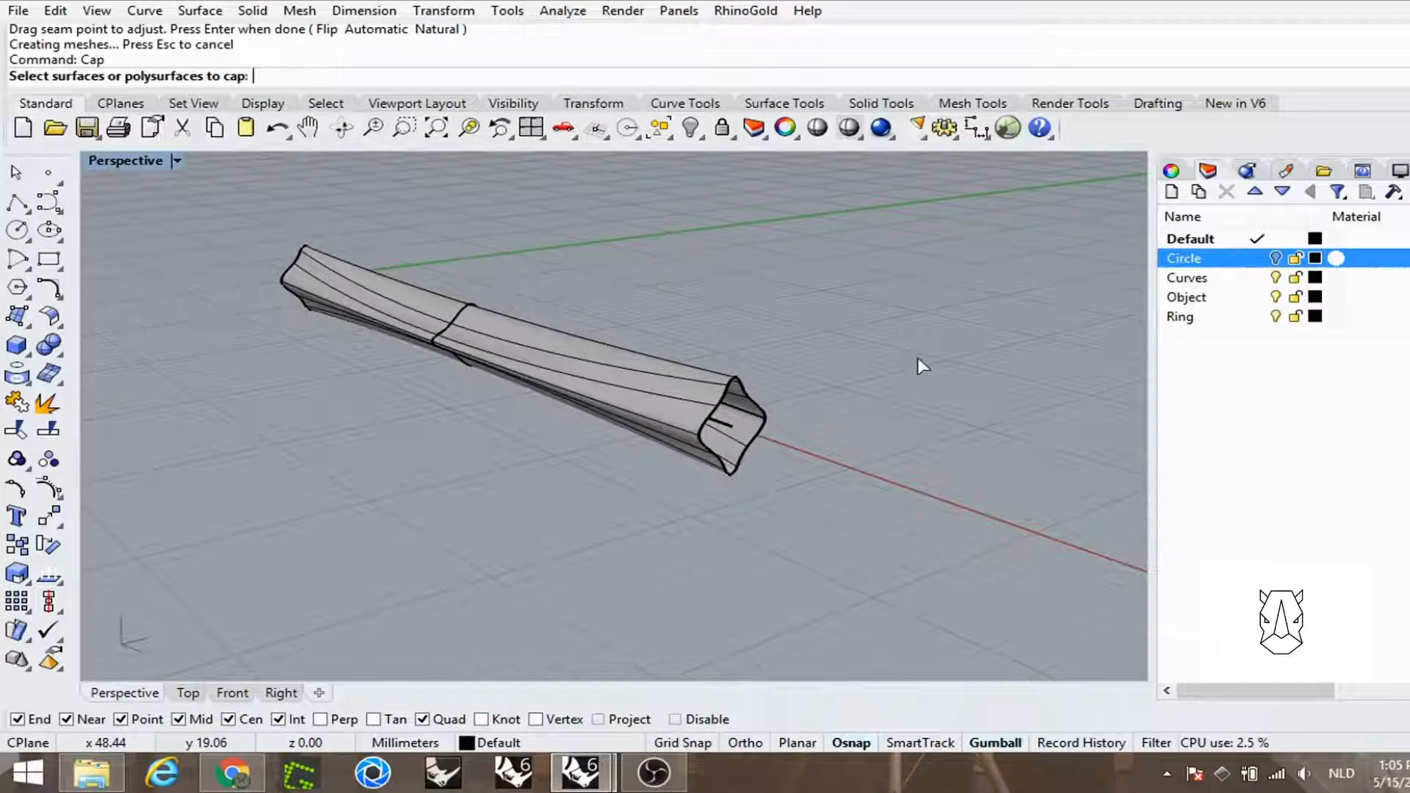
{"action": "left_click", "coordinate": [708, 376]}
{"action": "key", "text": "Return"}
{"action": "right_click_drag", "start_coordinate": [783, 301], "coordinate": [669, 397]}
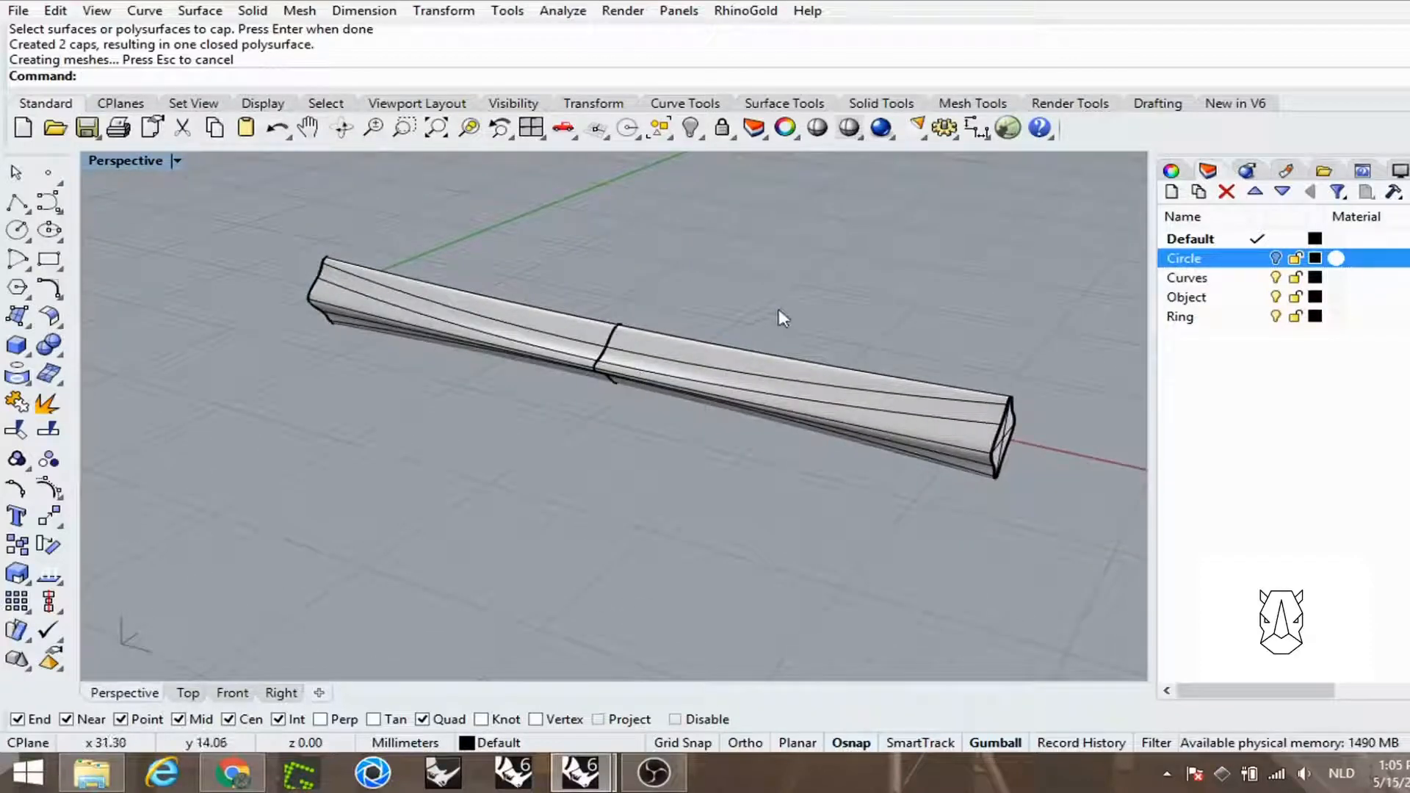
Step: Select all curves with SelCrv, move them to the Curves layer and hide that layer
{"action": "type", "text": "SelCrv"}
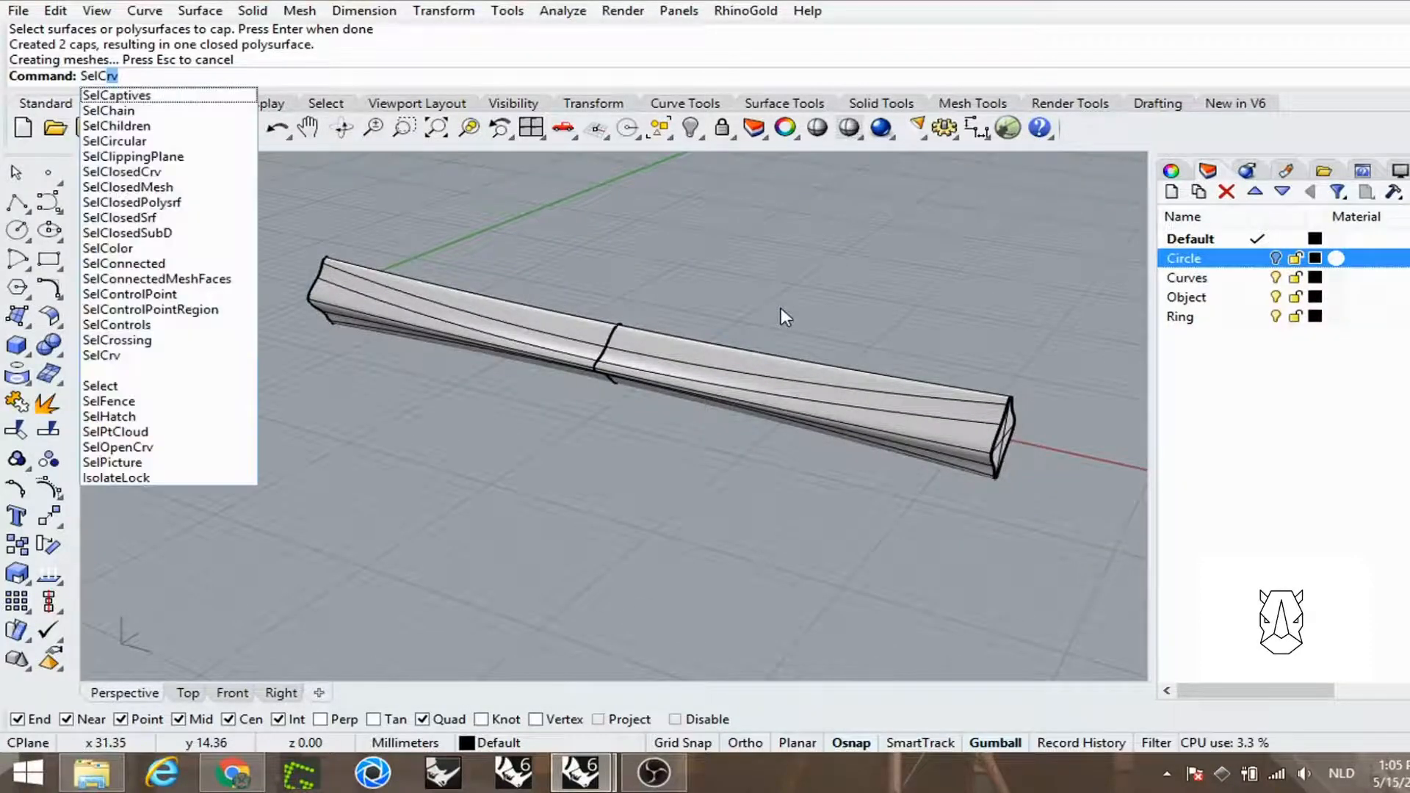
{"action": "key", "text": "Return"}
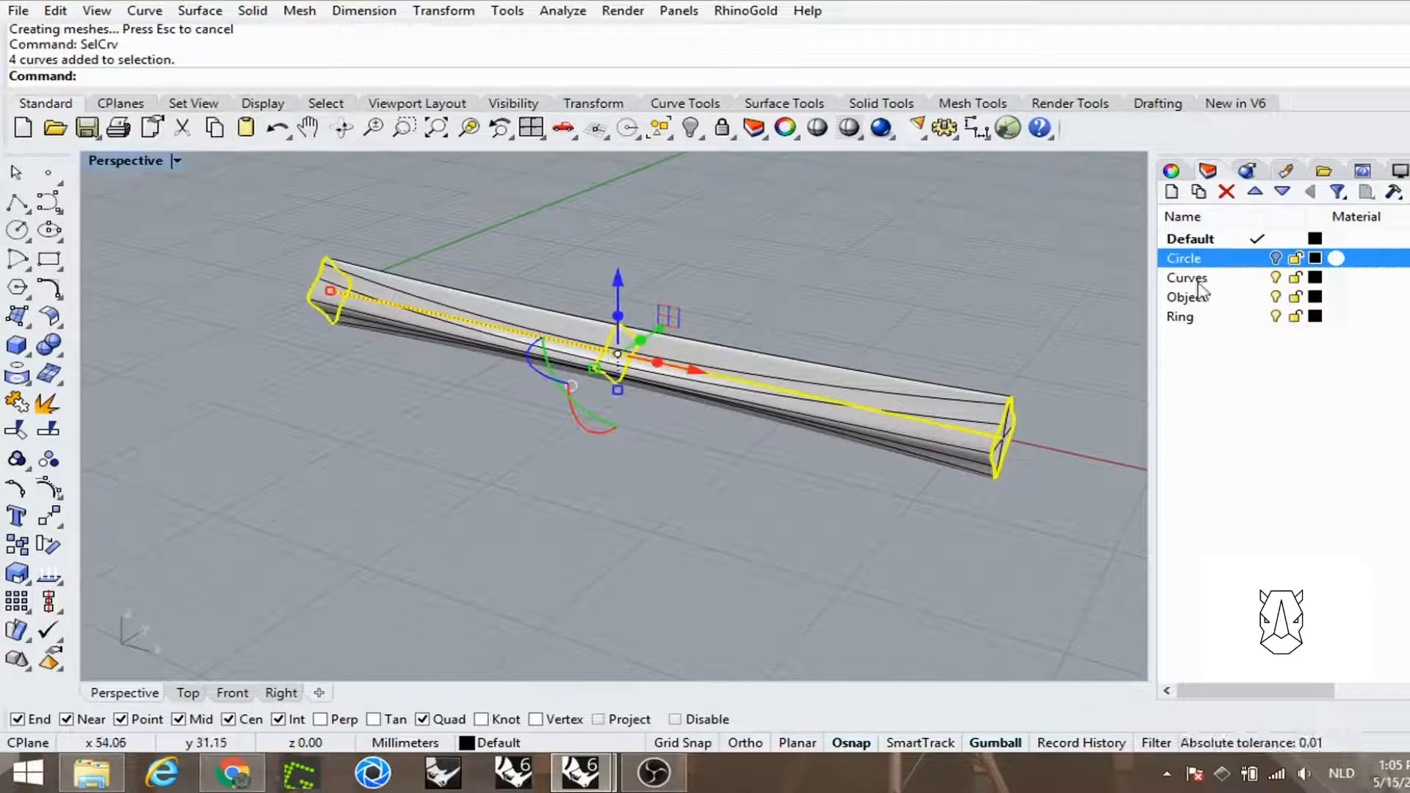
{"action": "right_click", "coordinate": [1183, 278]}
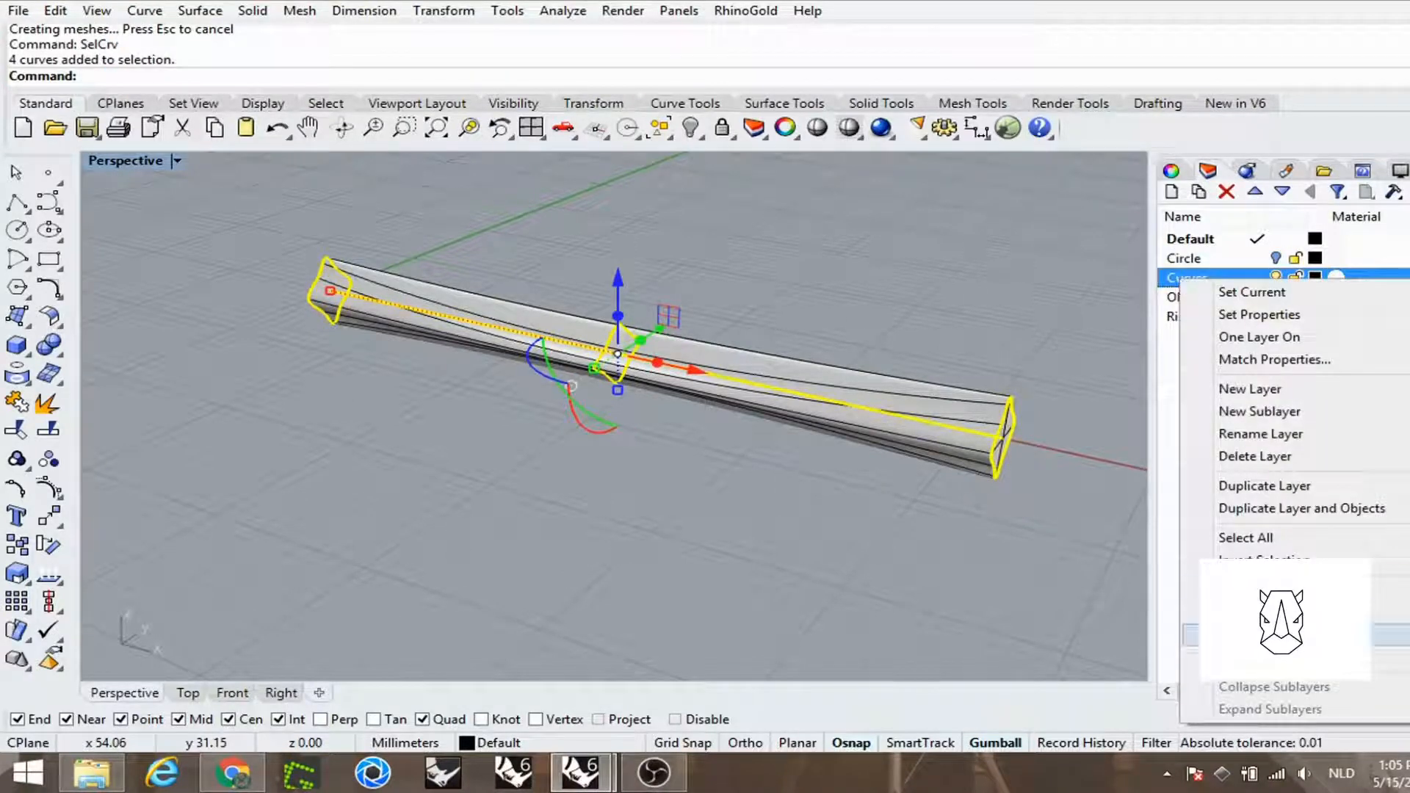
{"action": "left_click", "coordinate": [1194, 635]}
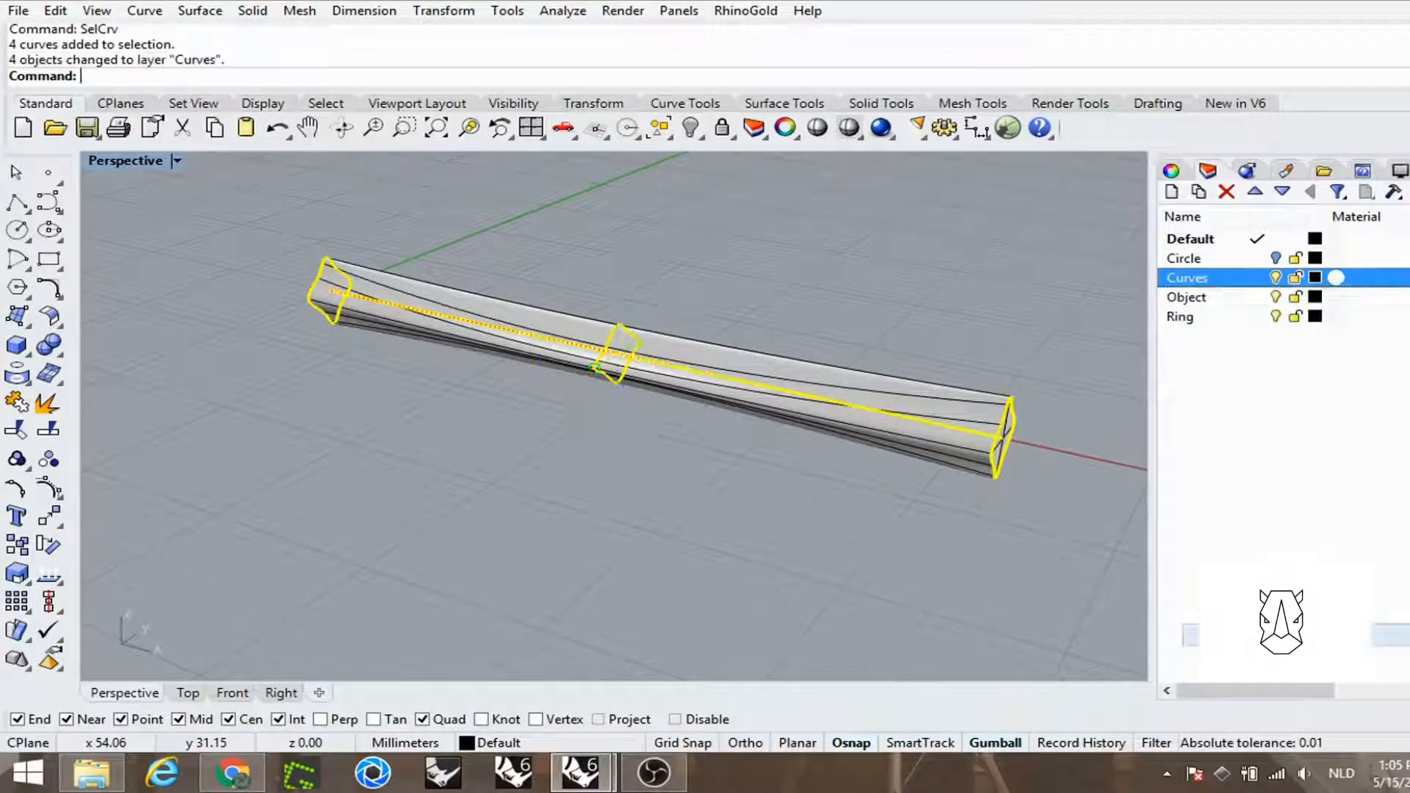
{"action": "left_click", "coordinate": [1276, 278]}
Step: Inspect the object properties of the capped solid and deselect it
{"action": "right_click_drag", "start_coordinate": [450, 318], "coordinate": [534, 335]}
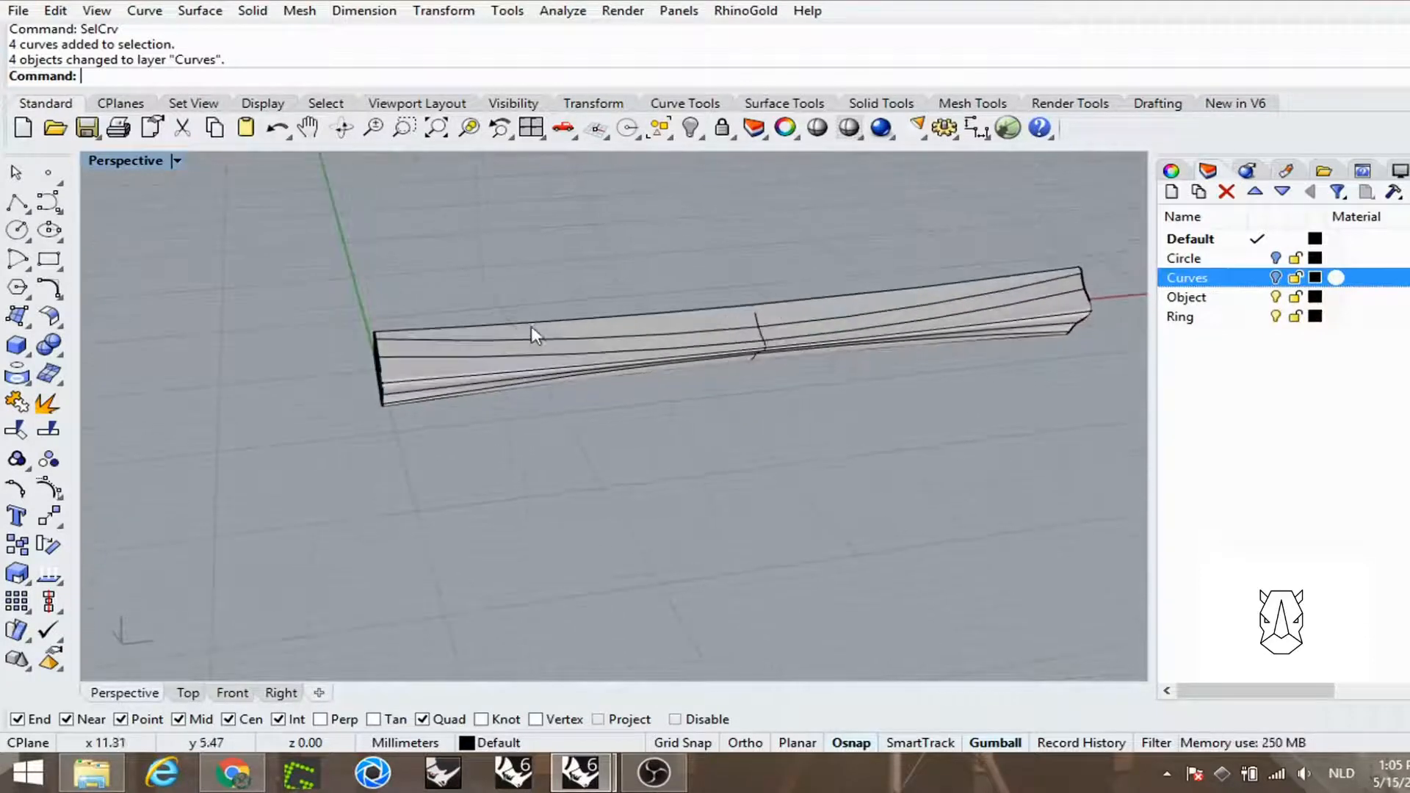
{"action": "left_click", "coordinate": [534, 336]}
{"action": "left_click", "coordinate": [1175, 173]}
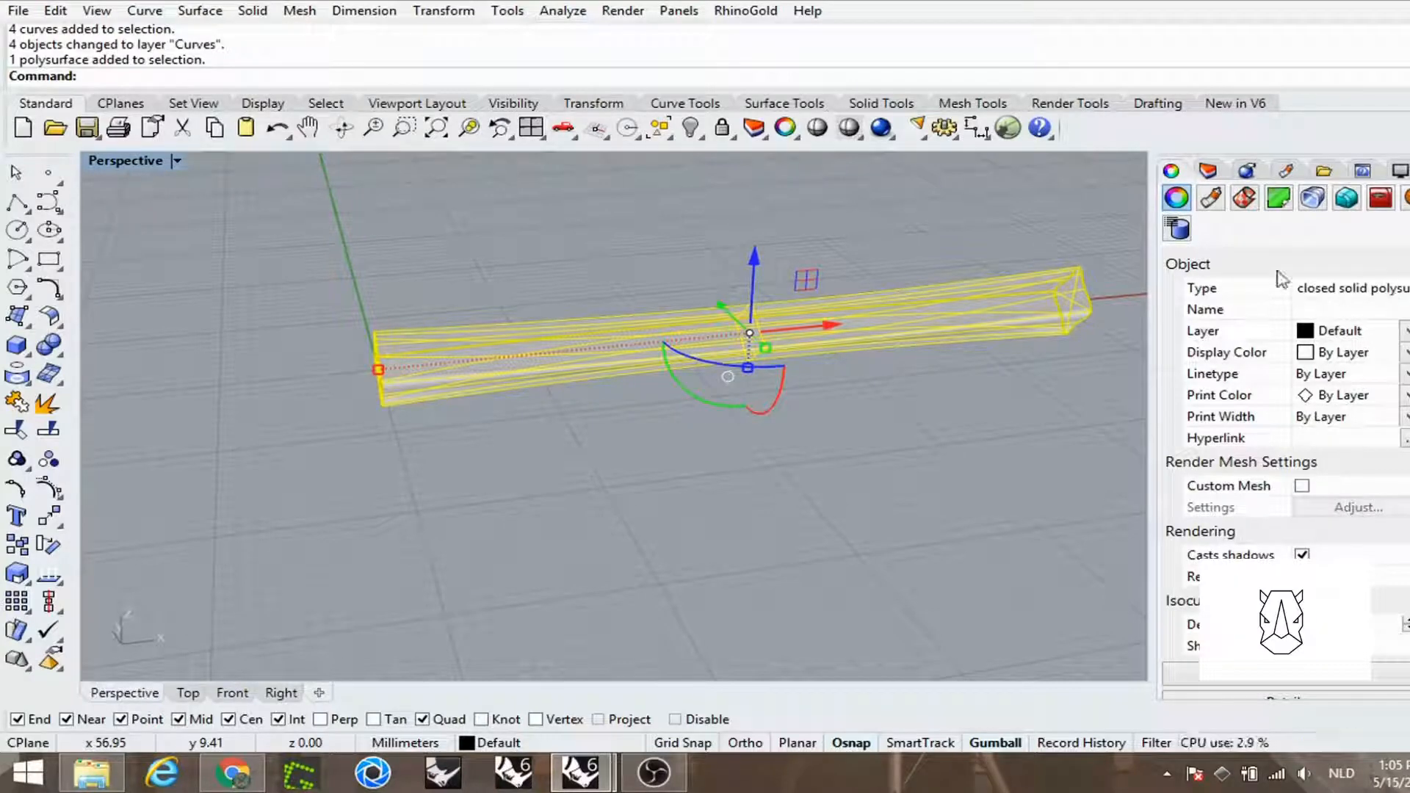
{"action": "left_click", "coordinate": [975, 239]}
Step: Restore the four-viewport layout and fit the whole solid in every view
{"action": "right_click_drag", "start_coordinate": [1041, 312], "coordinate": [773, 360]}
{"action": "double_click", "coordinate": [125, 163]}
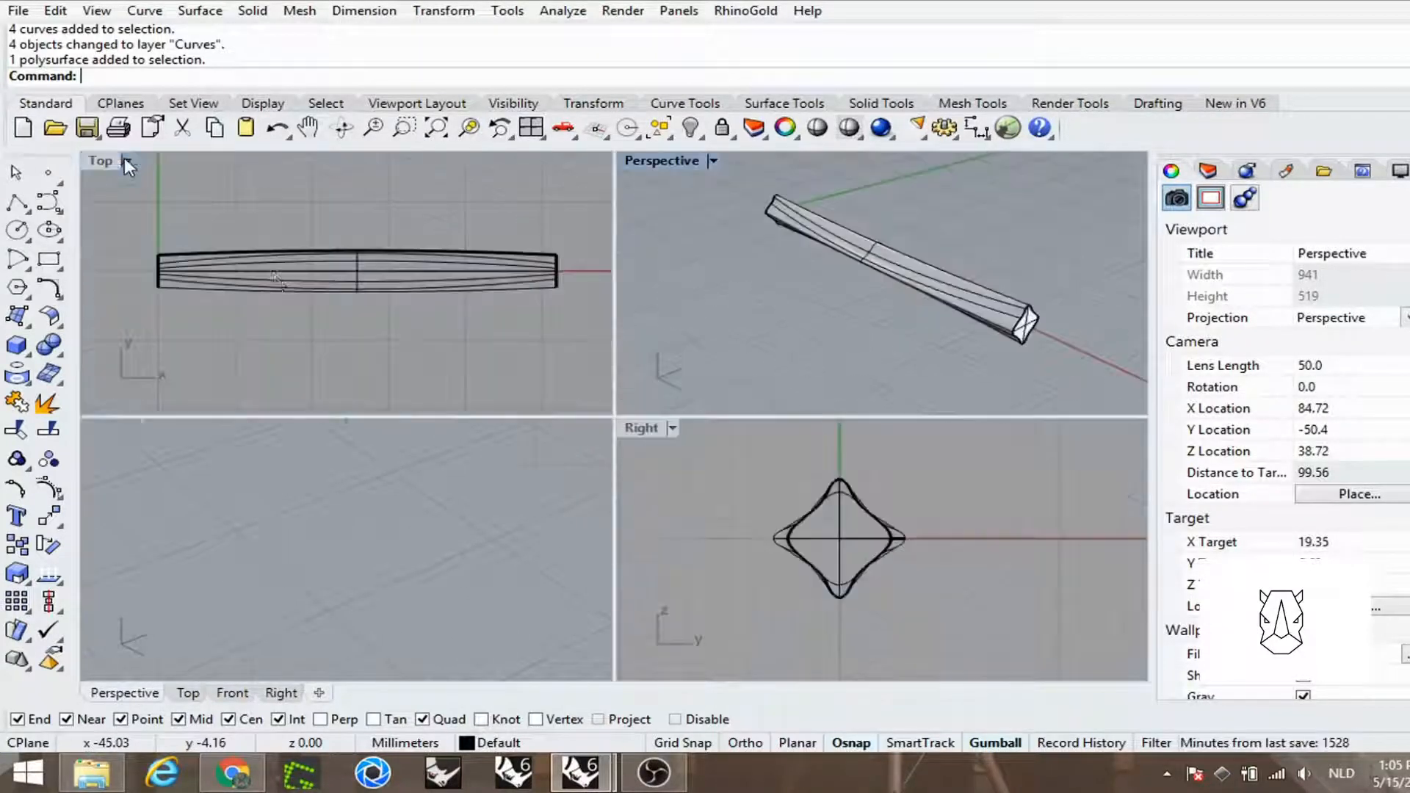
{"action": "left_click", "coordinate": [526, 136]}
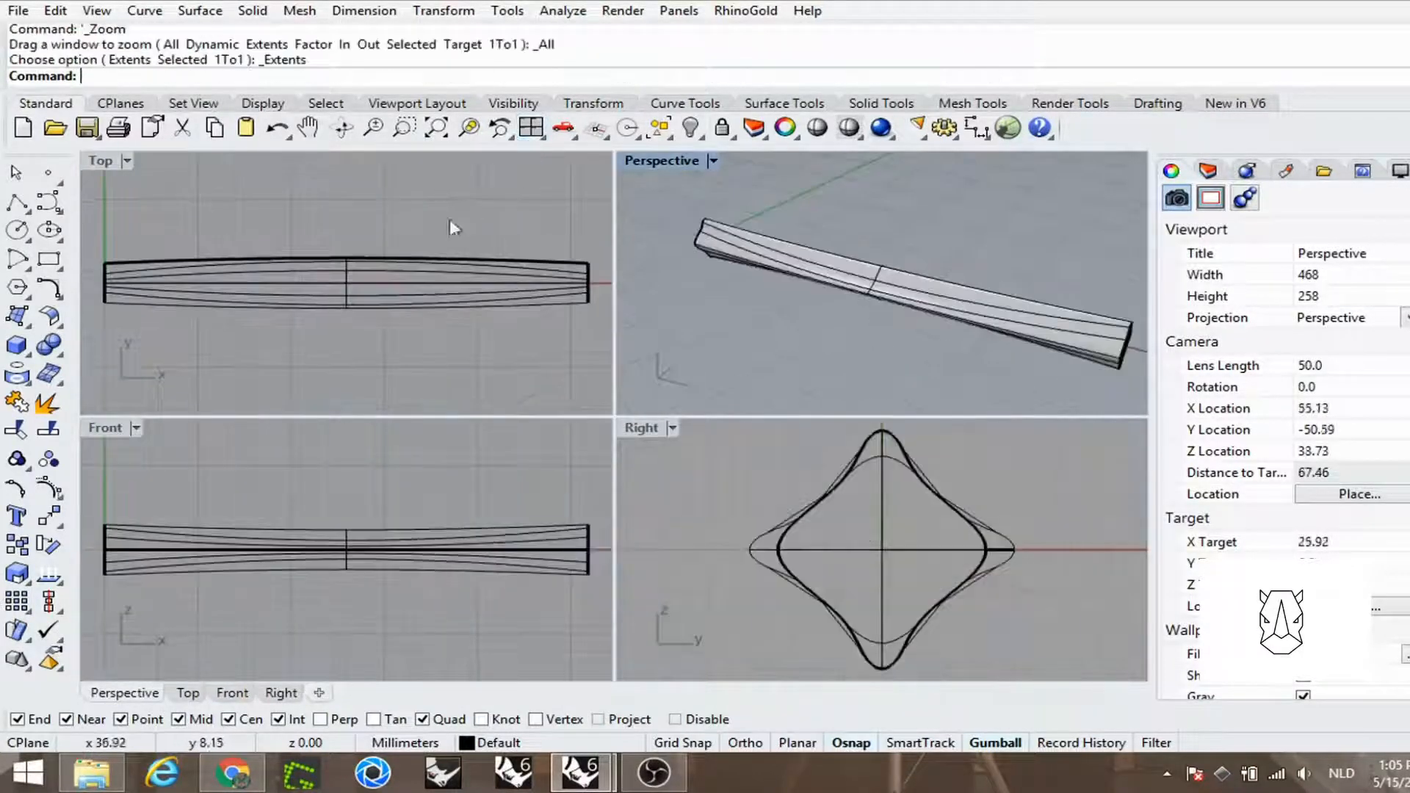
Step: Start Contour on the capped solid, with base point and Ortho-constrained direction picked parallel to its length in the Top view
{"action": "type", "text": "COn"}
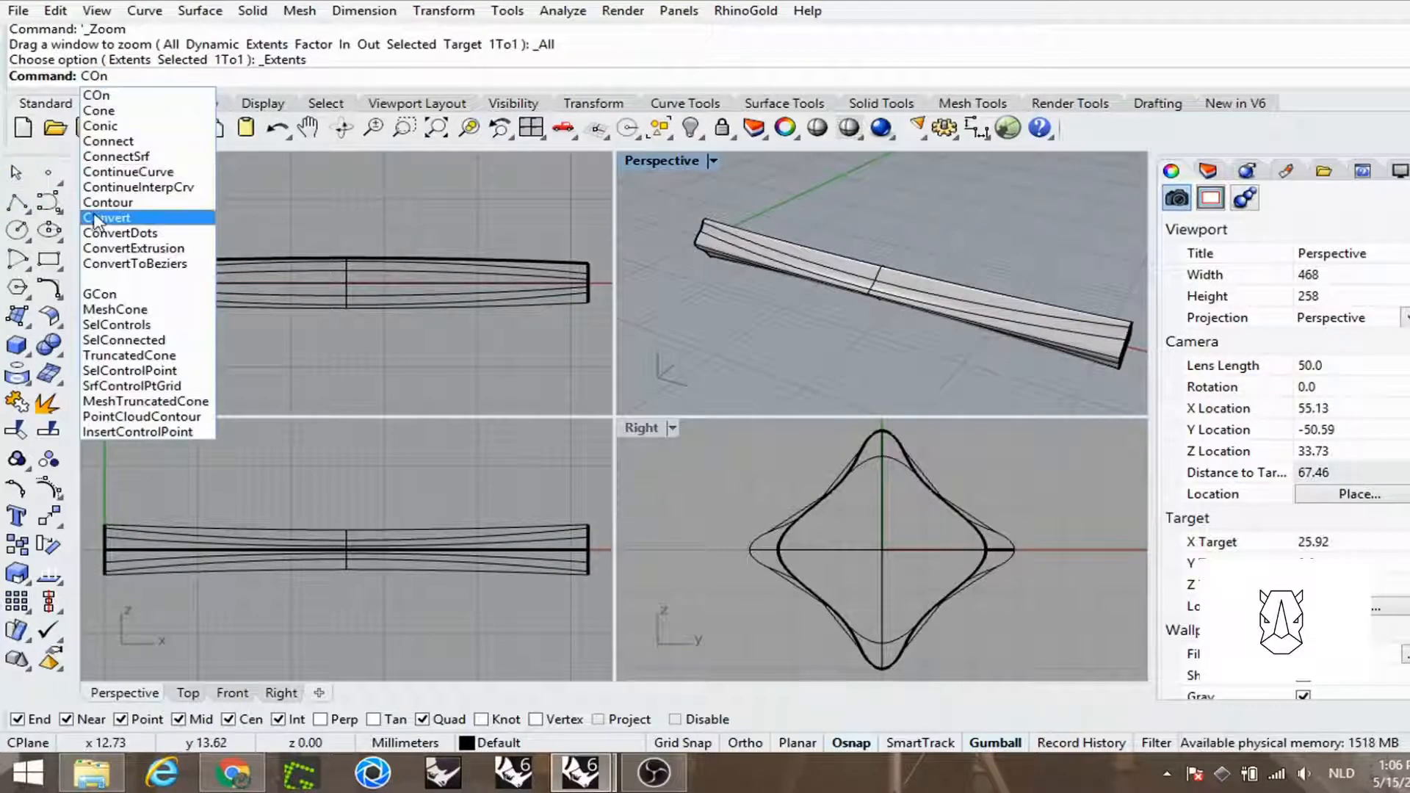
{"action": "left_click", "coordinate": [110, 206]}
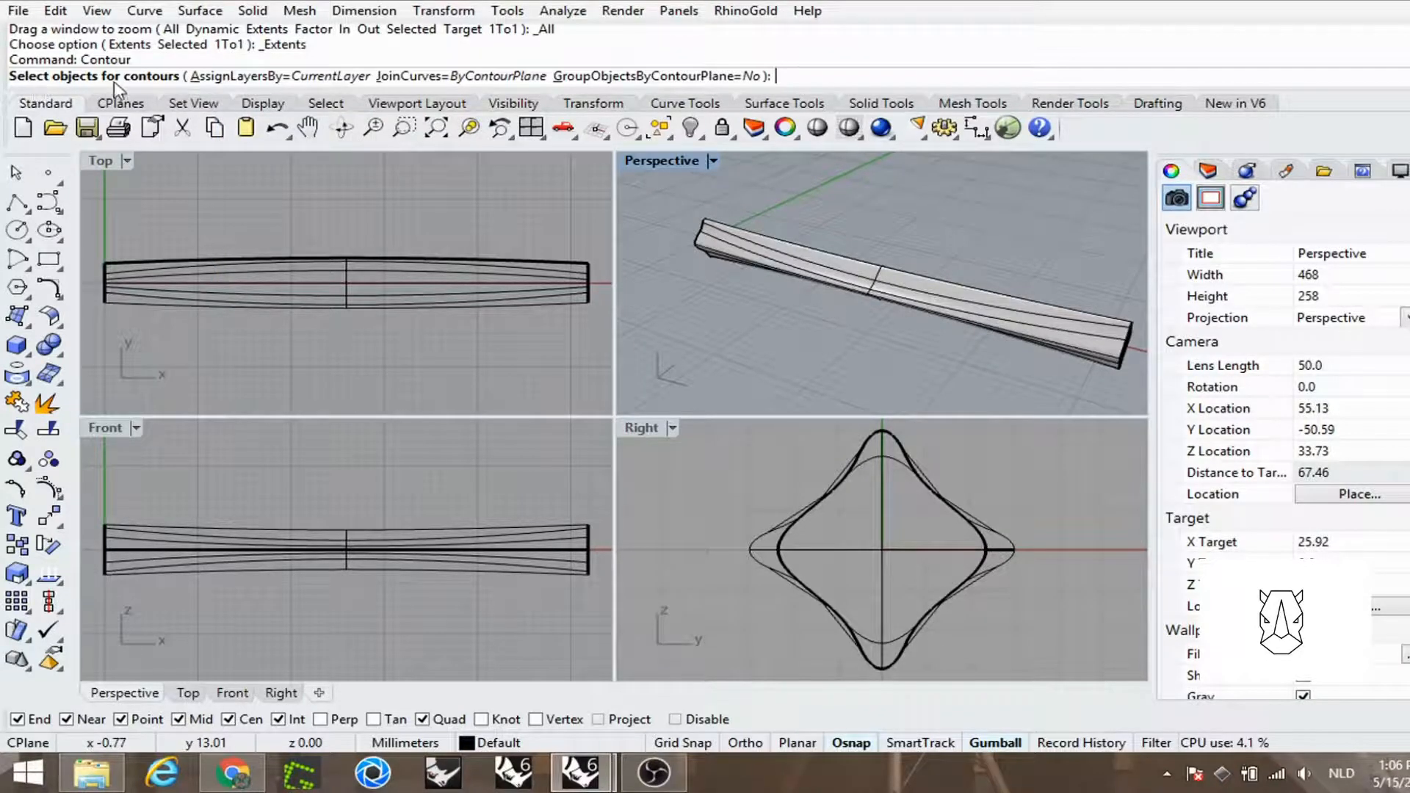
{"action": "left_click", "coordinate": [303, 268]}
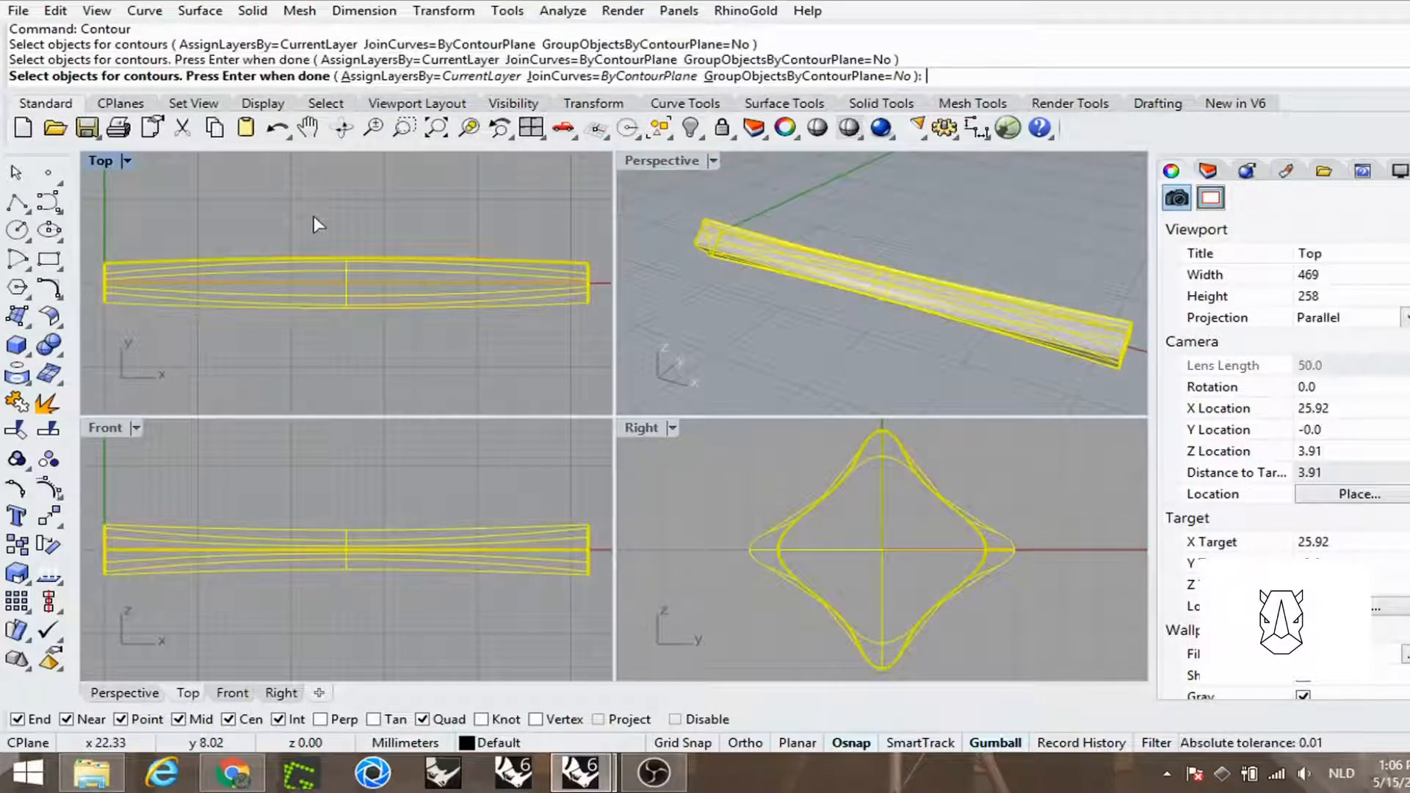
{"action": "key", "text": "Return"}
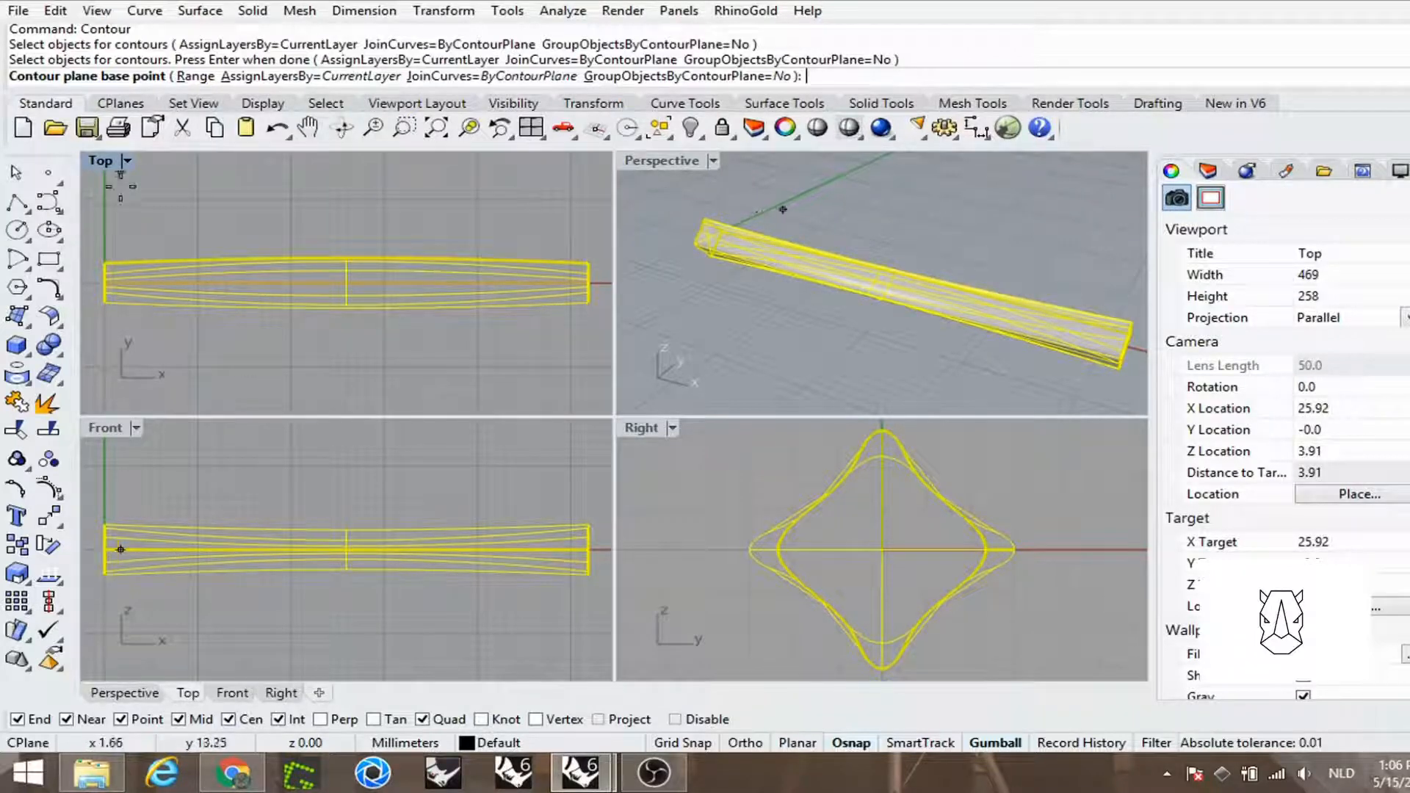
{"action": "left_click", "coordinate": [140, 205]}
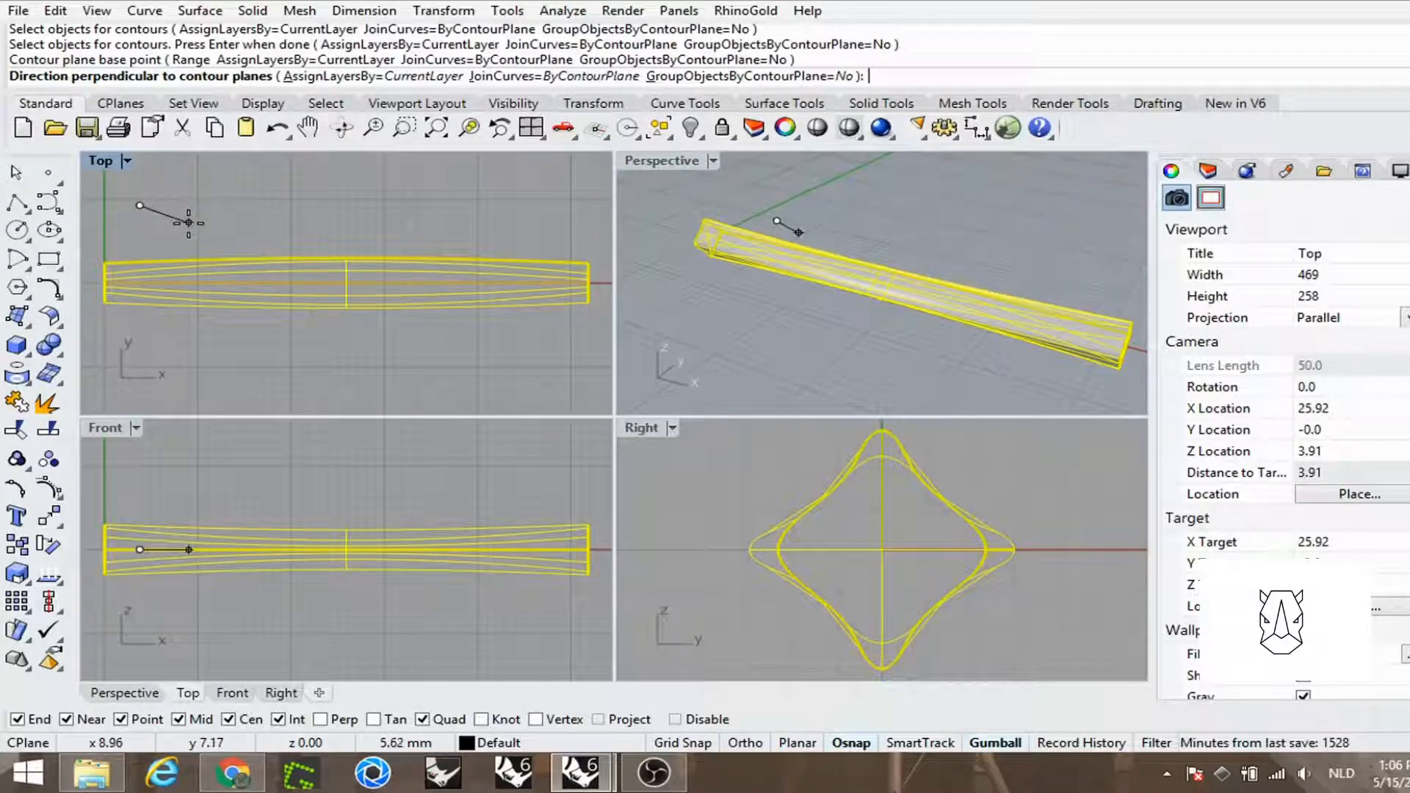
{"action": "key", "text": "F8"}
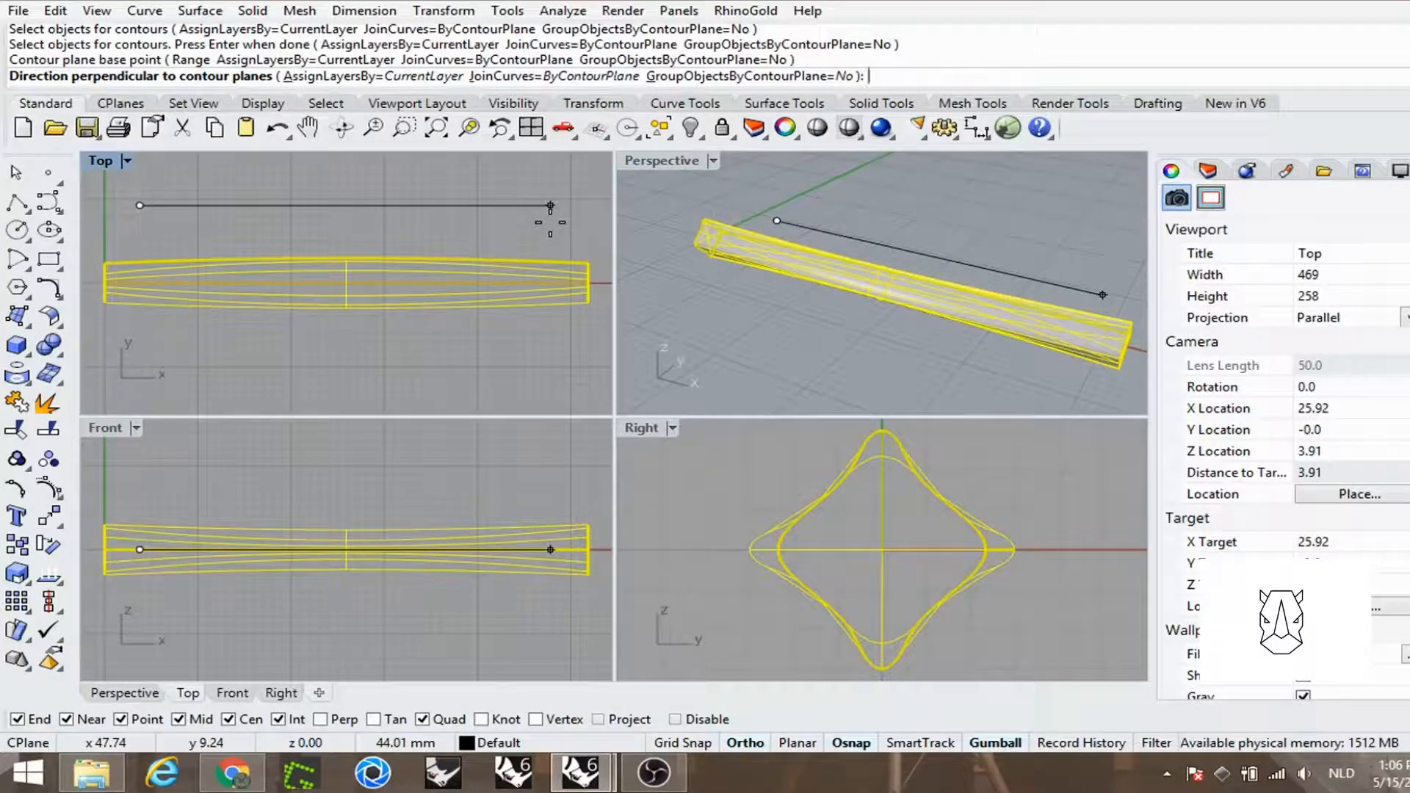
{"action": "key", "text": "F8"}
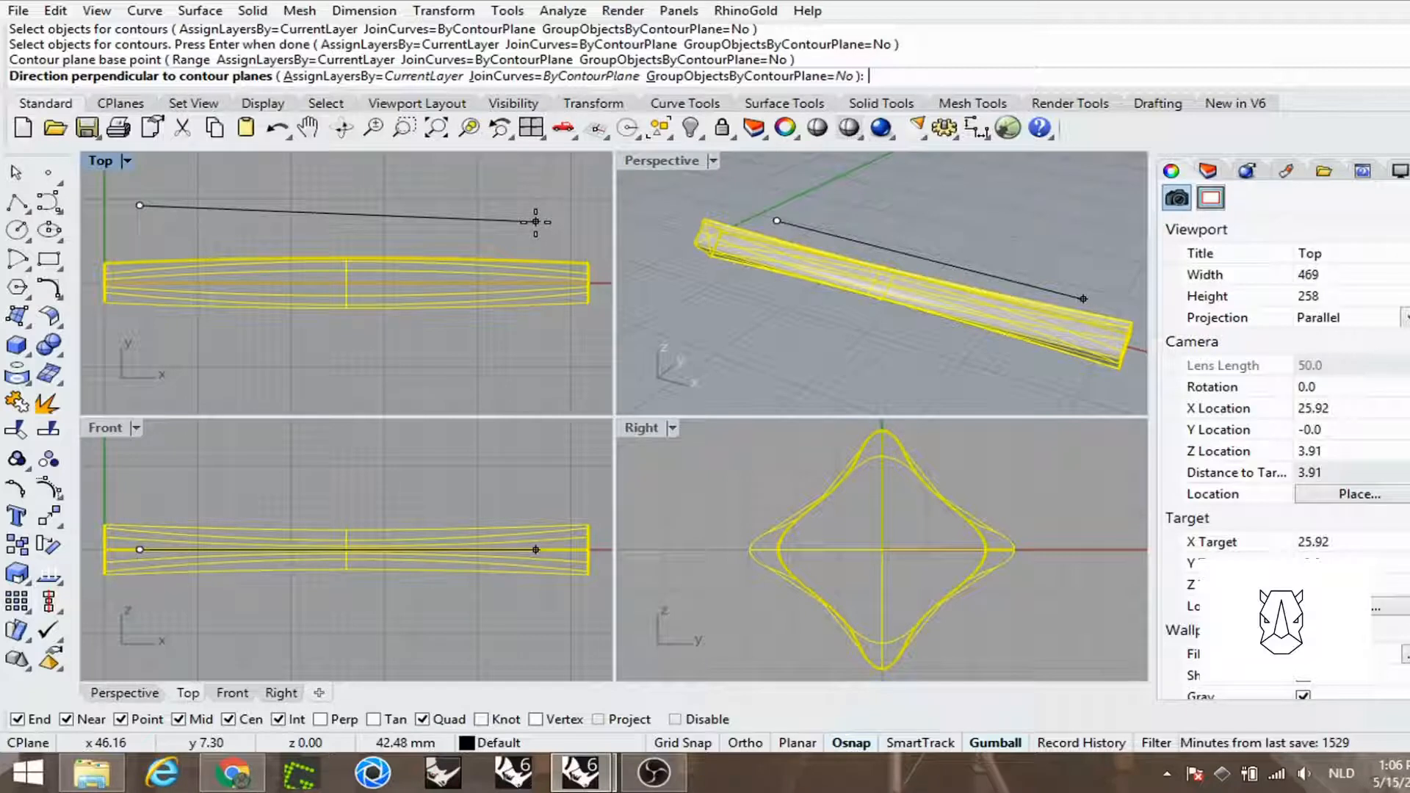
{"action": "key", "text": "F8"}
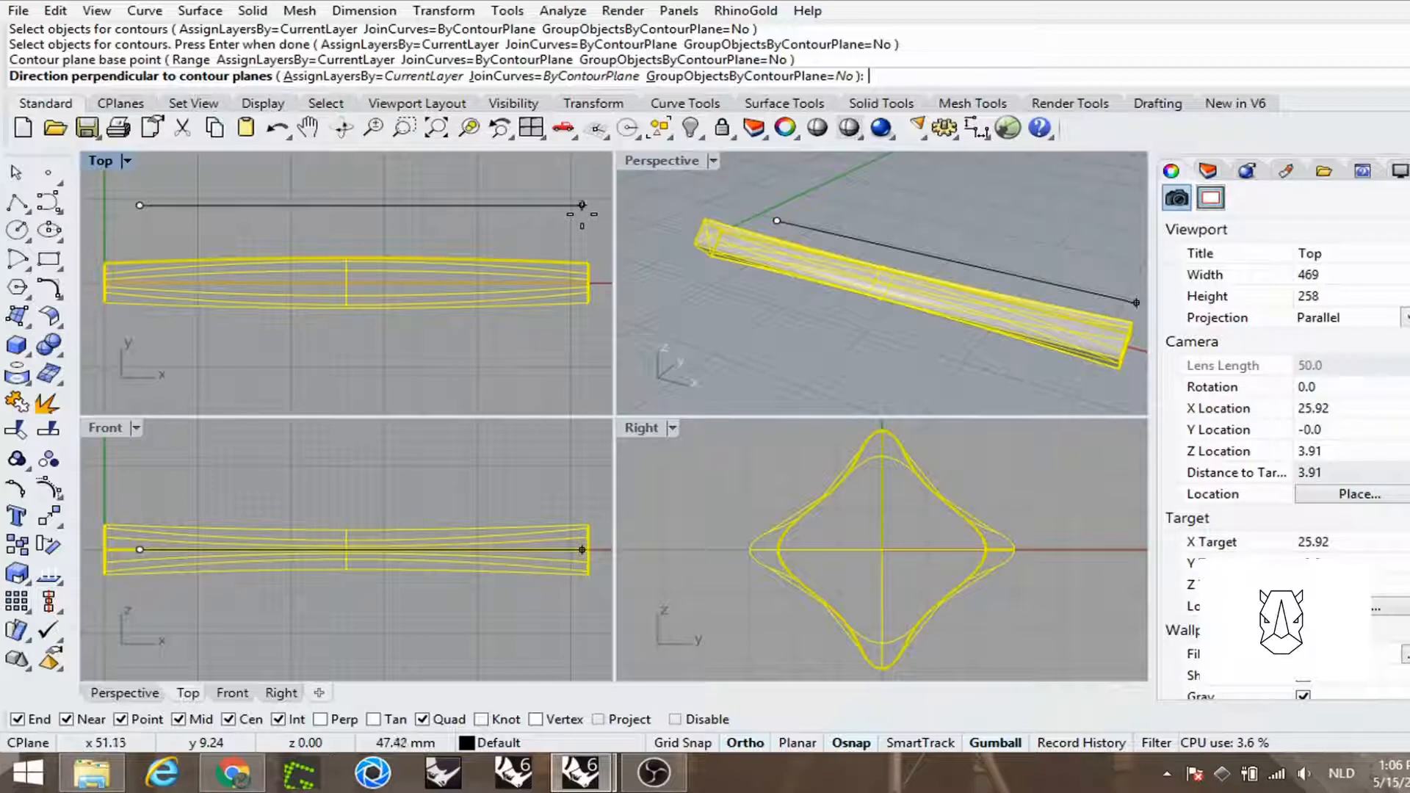
{"action": "left_click", "coordinate": [243, 205]}
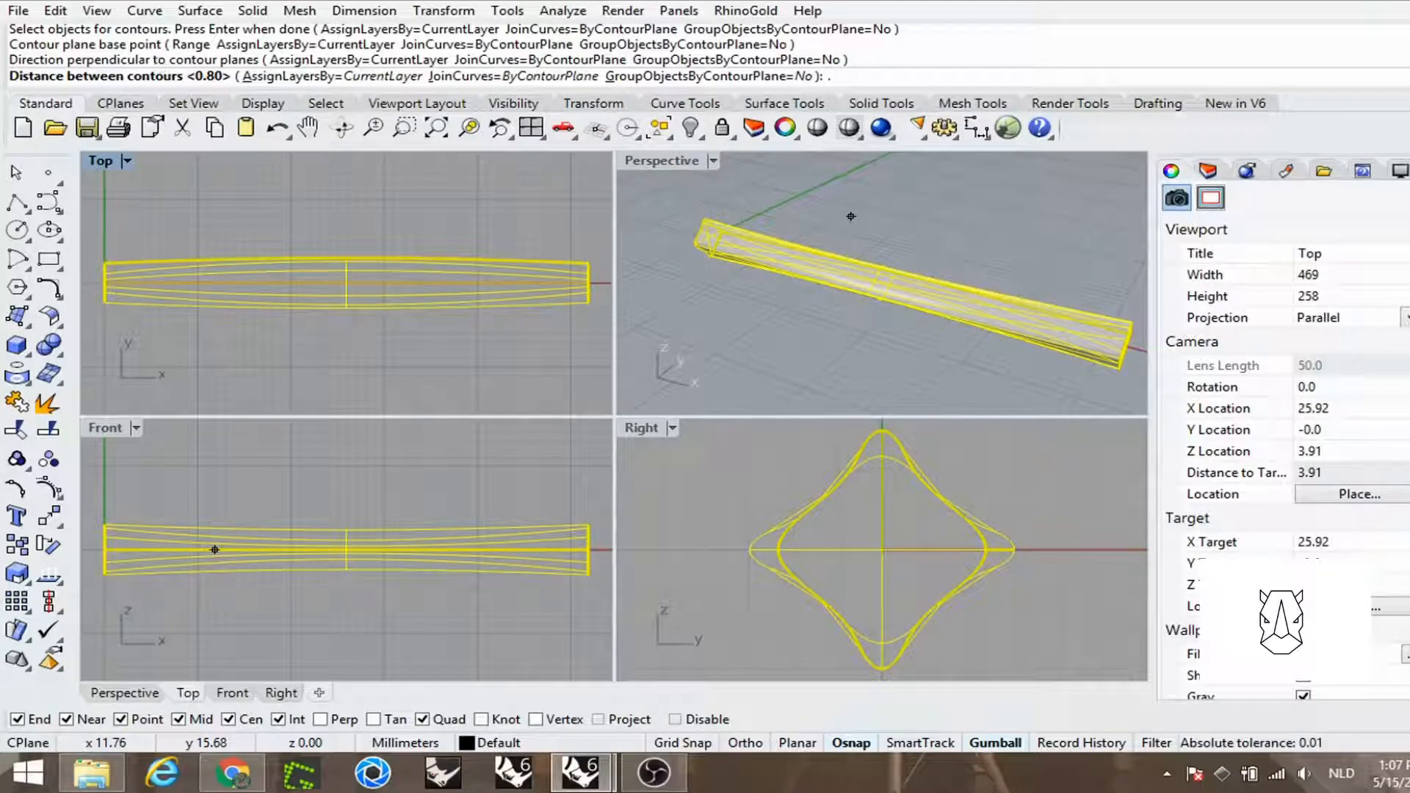
Step: Set the distance between contours to 1 mm and generate the contour curves along the solid
{"action": "type", "text": "5"}
{"action": "key", "text": "BackSpace"}
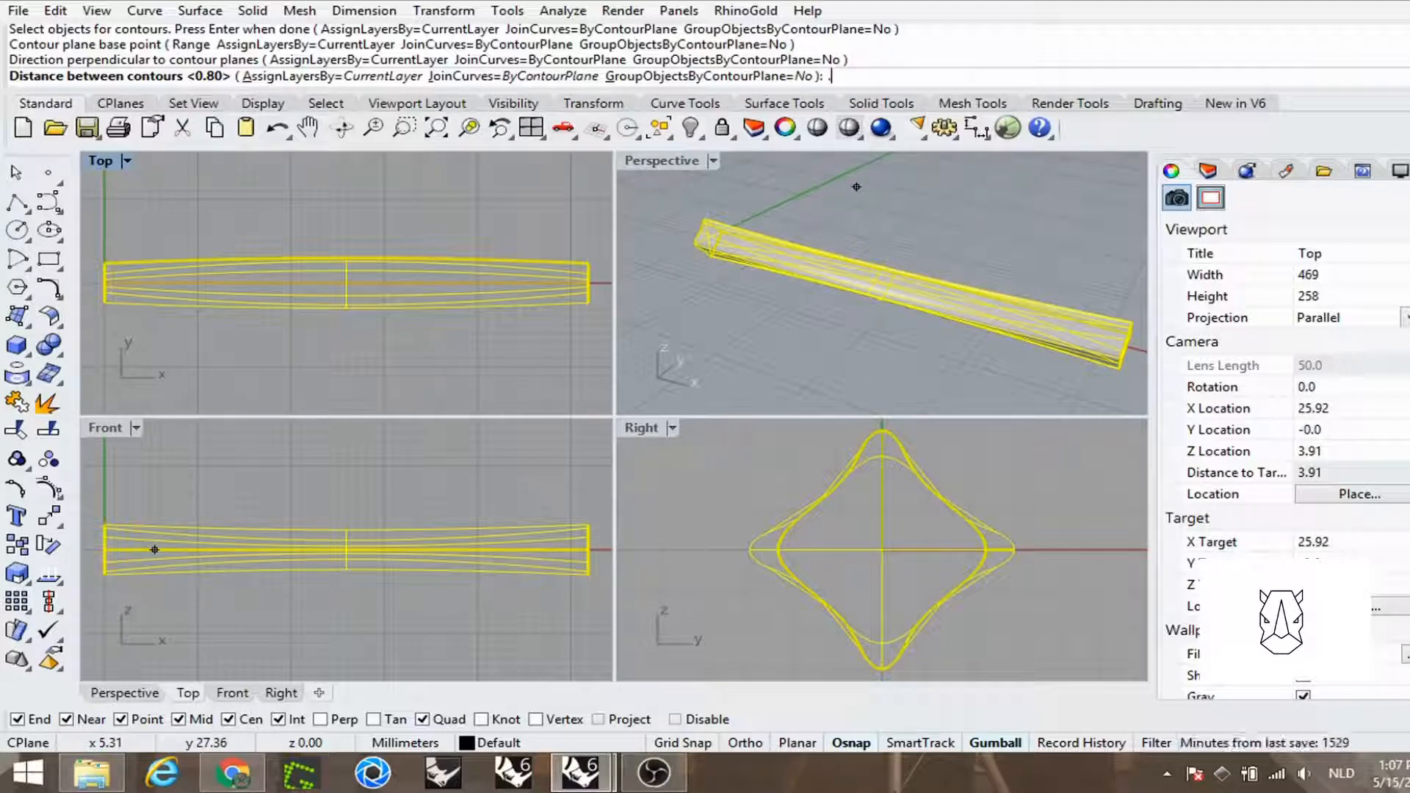
{"action": "type", "text": "1"}
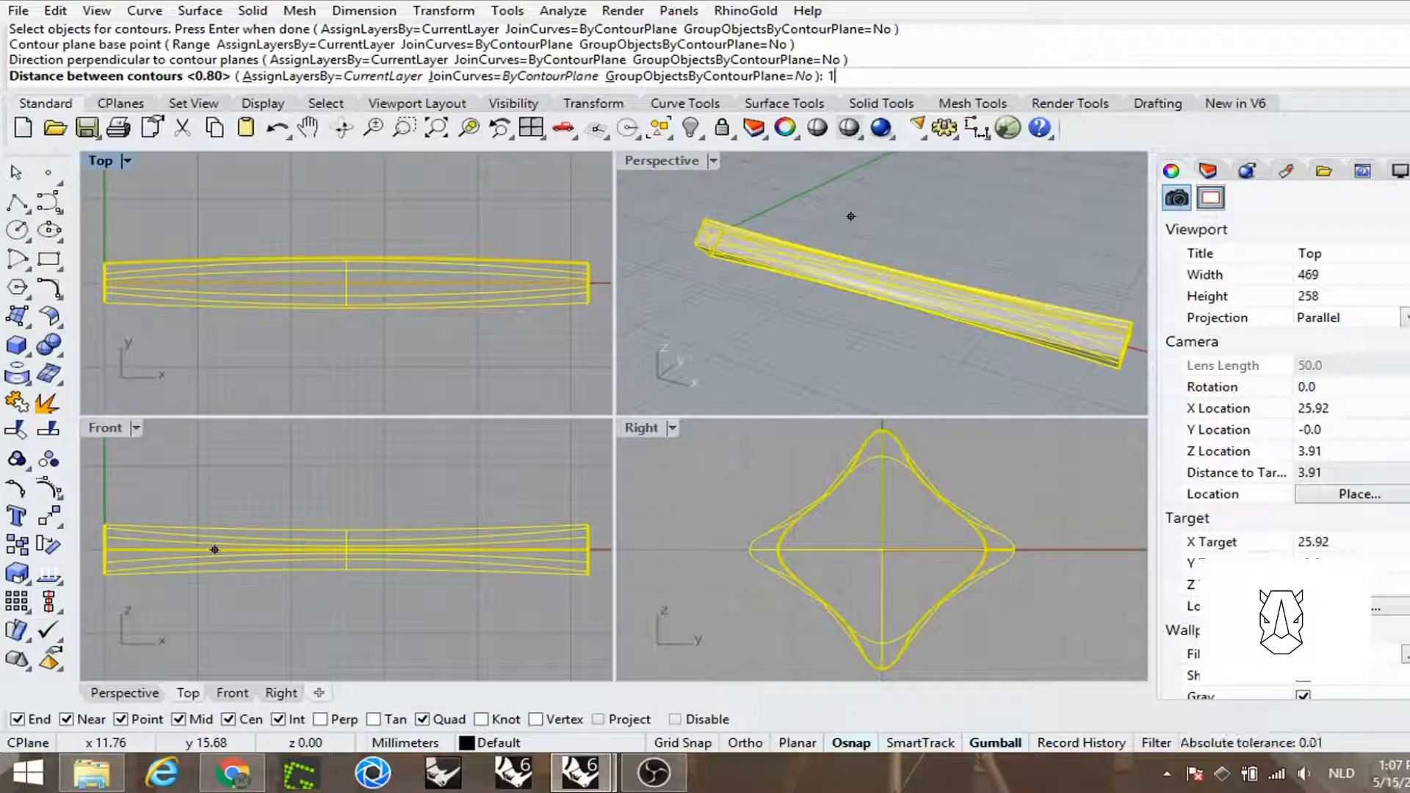
{"action": "key", "text": "Return"}
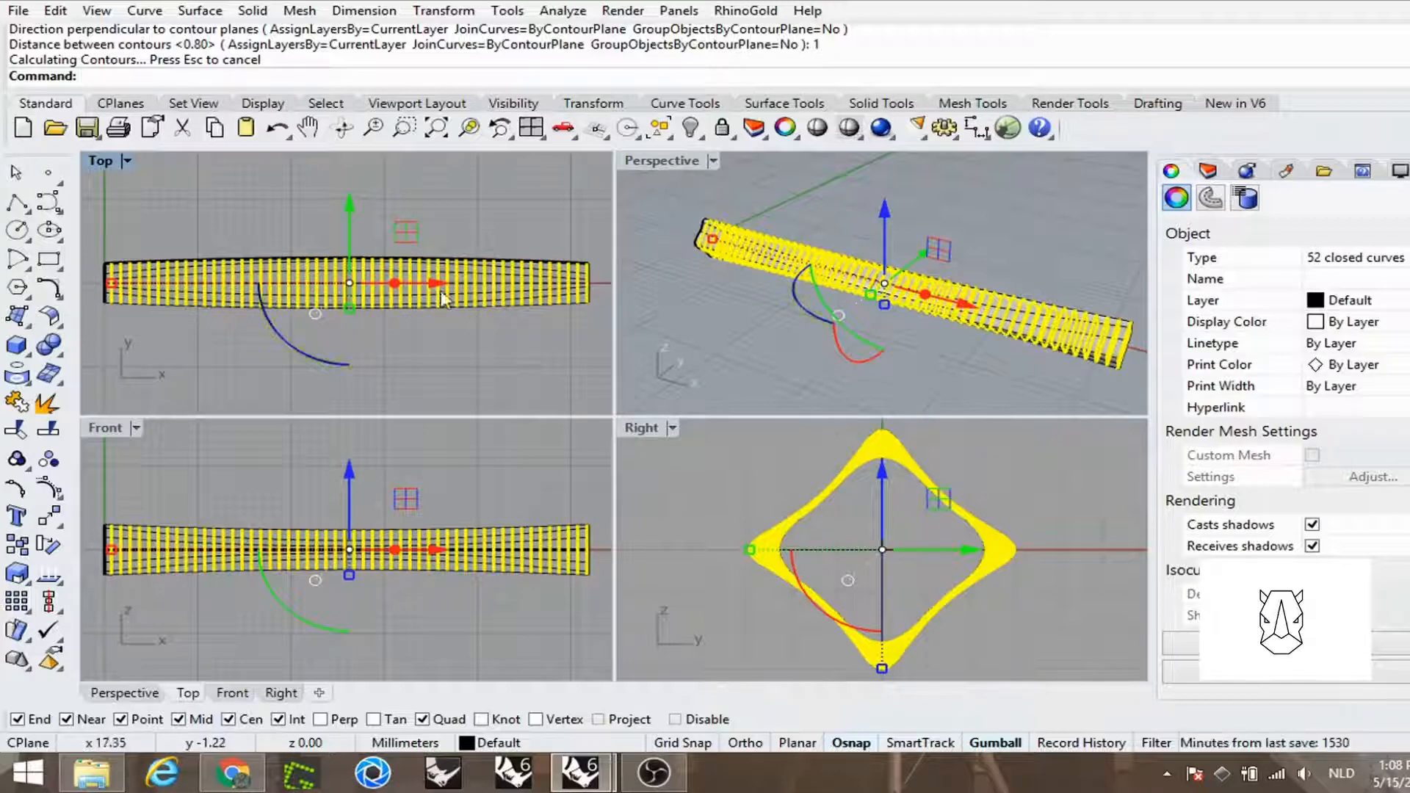
Step: Create a new layer named Contours and move the selected contour curves onto it
{"action": "left_click", "coordinate": [1209, 171]}
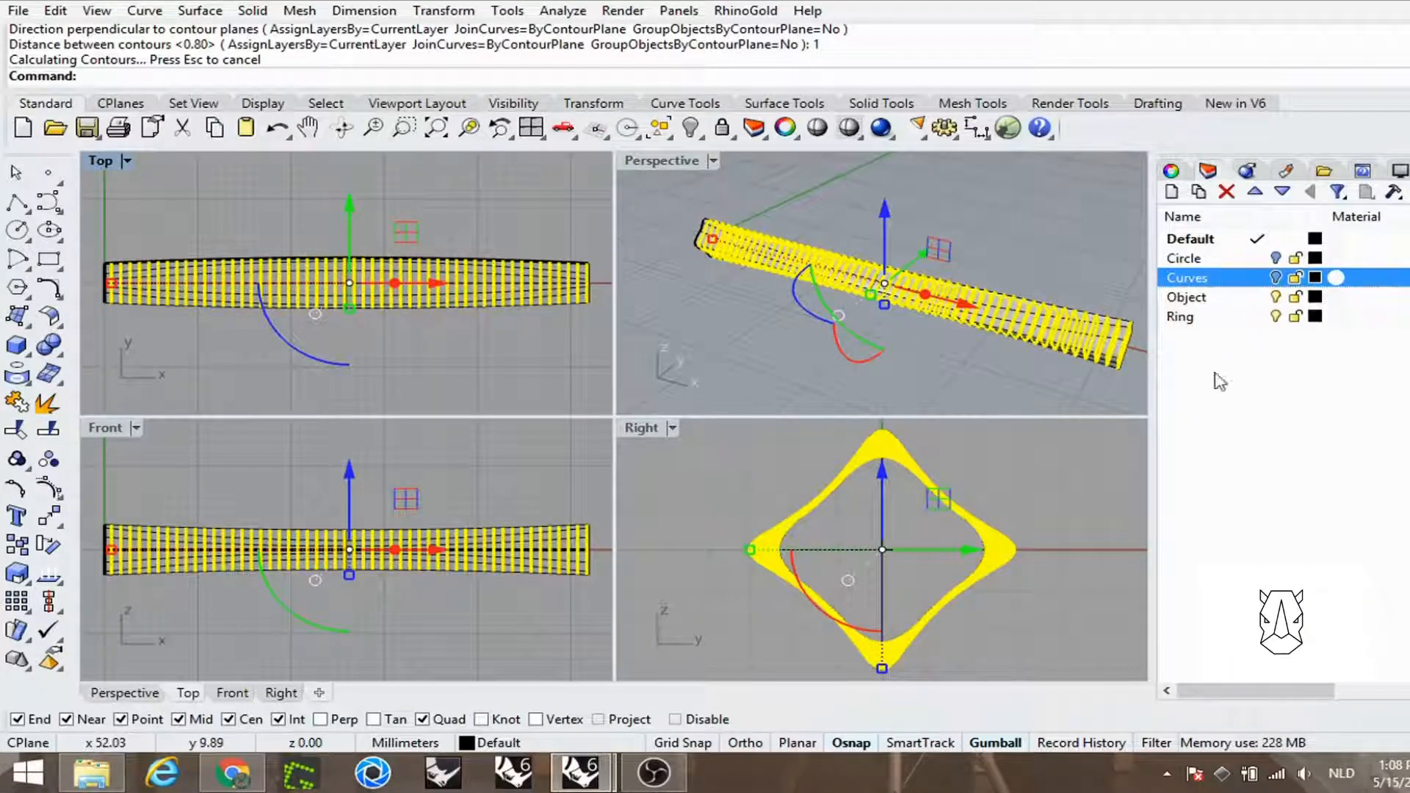
{"action": "left_click", "coordinate": [1190, 322]}
{"action": "left_click", "coordinate": [1172, 192]}
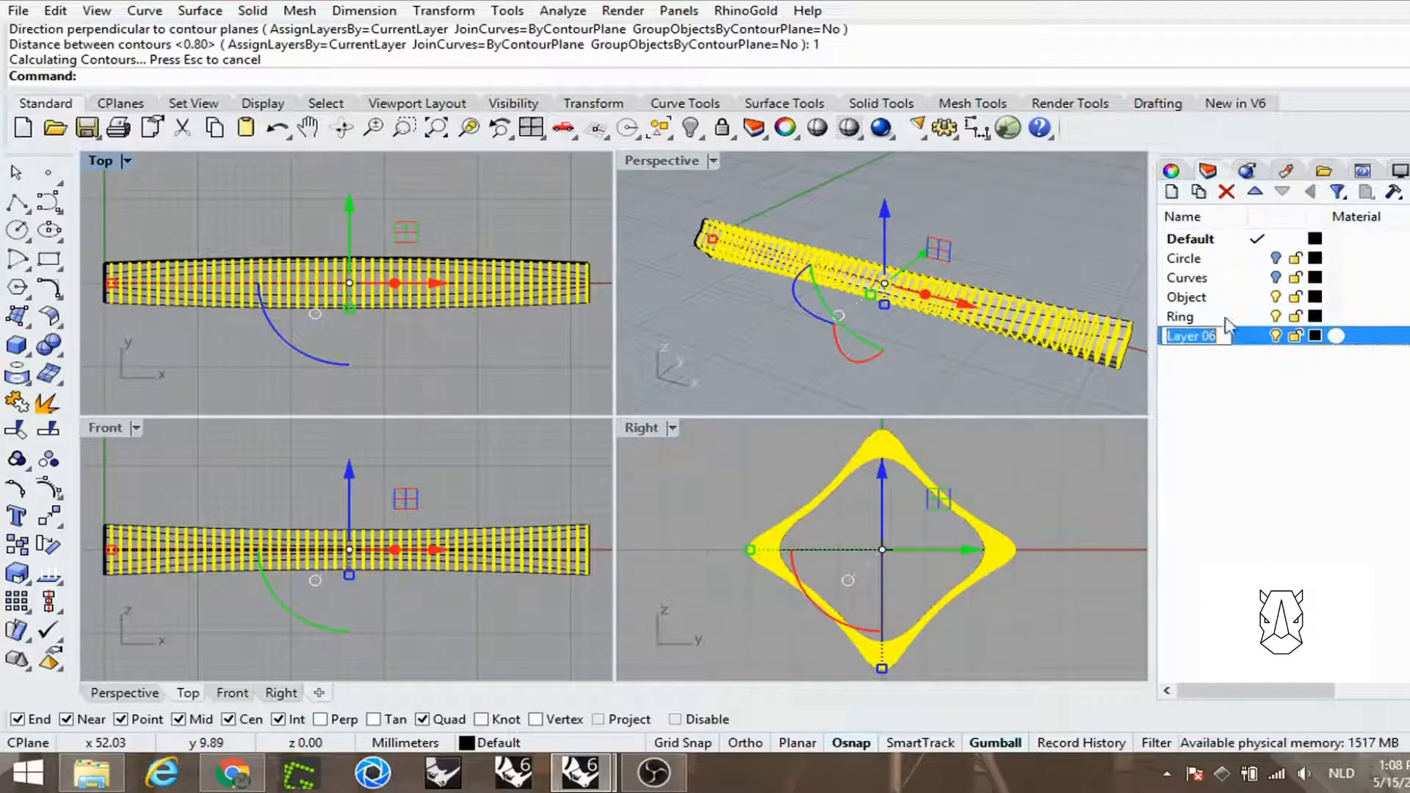
{"action": "right_click", "coordinate": [1184, 336]}
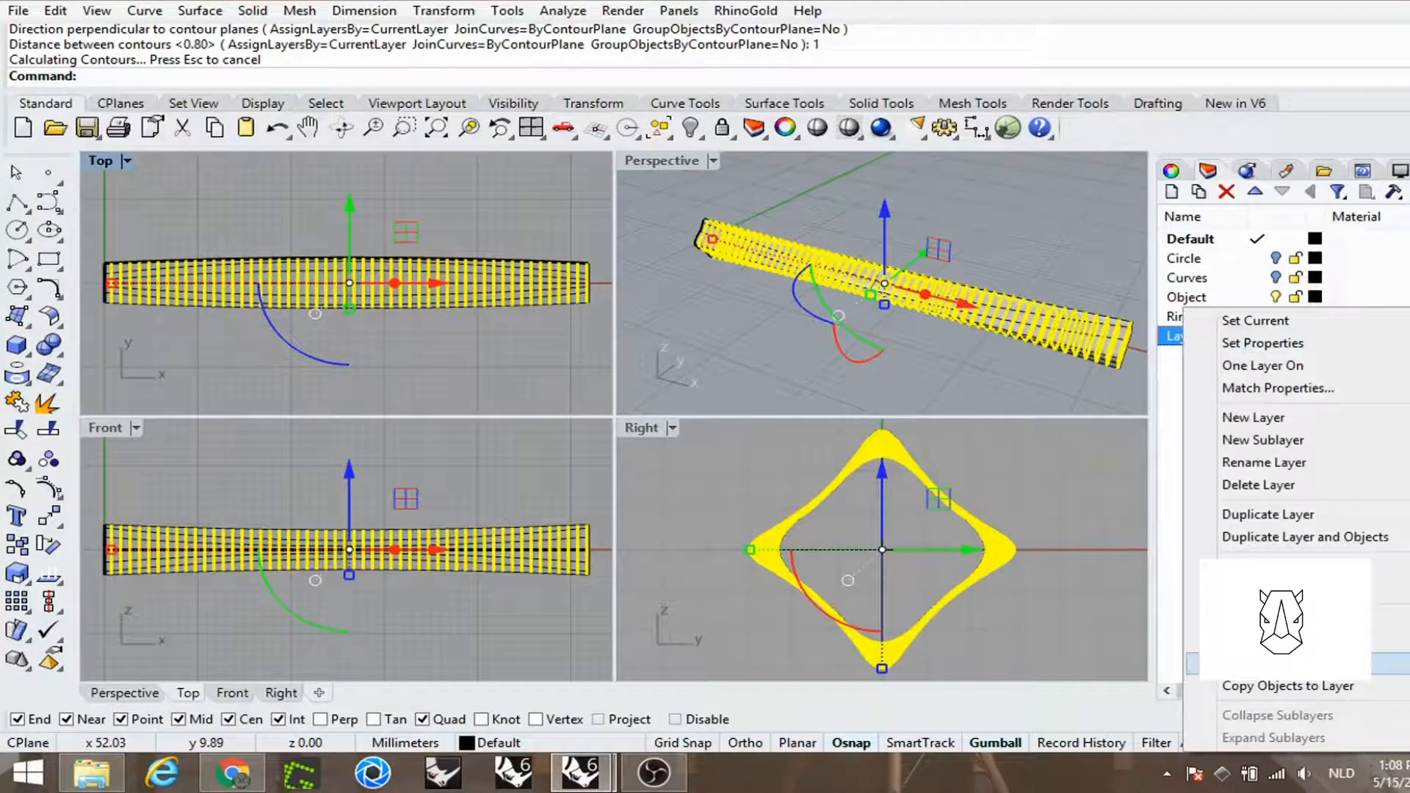
{"action": "left_click", "coordinate": [1249, 663]}
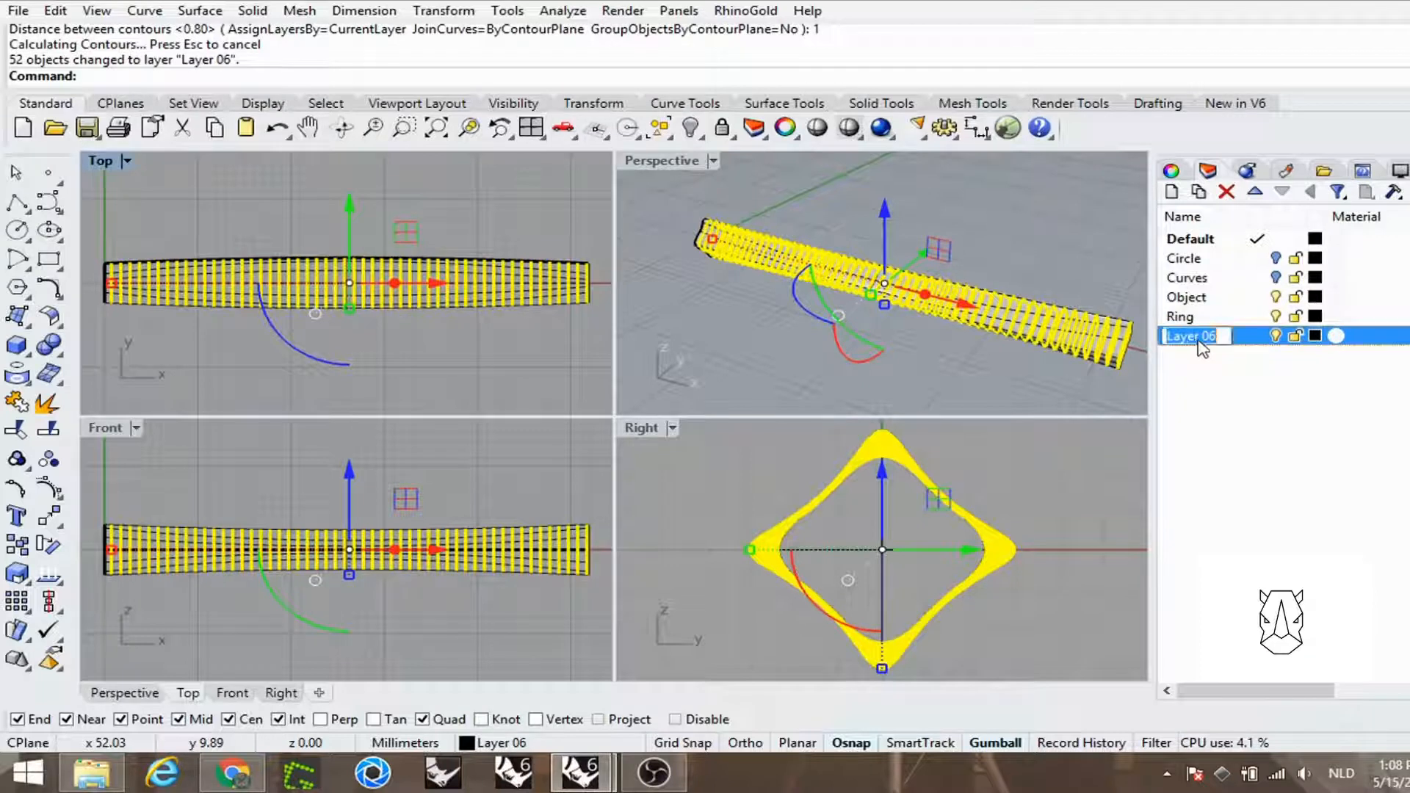
{"action": "type", "text": "Cou"}
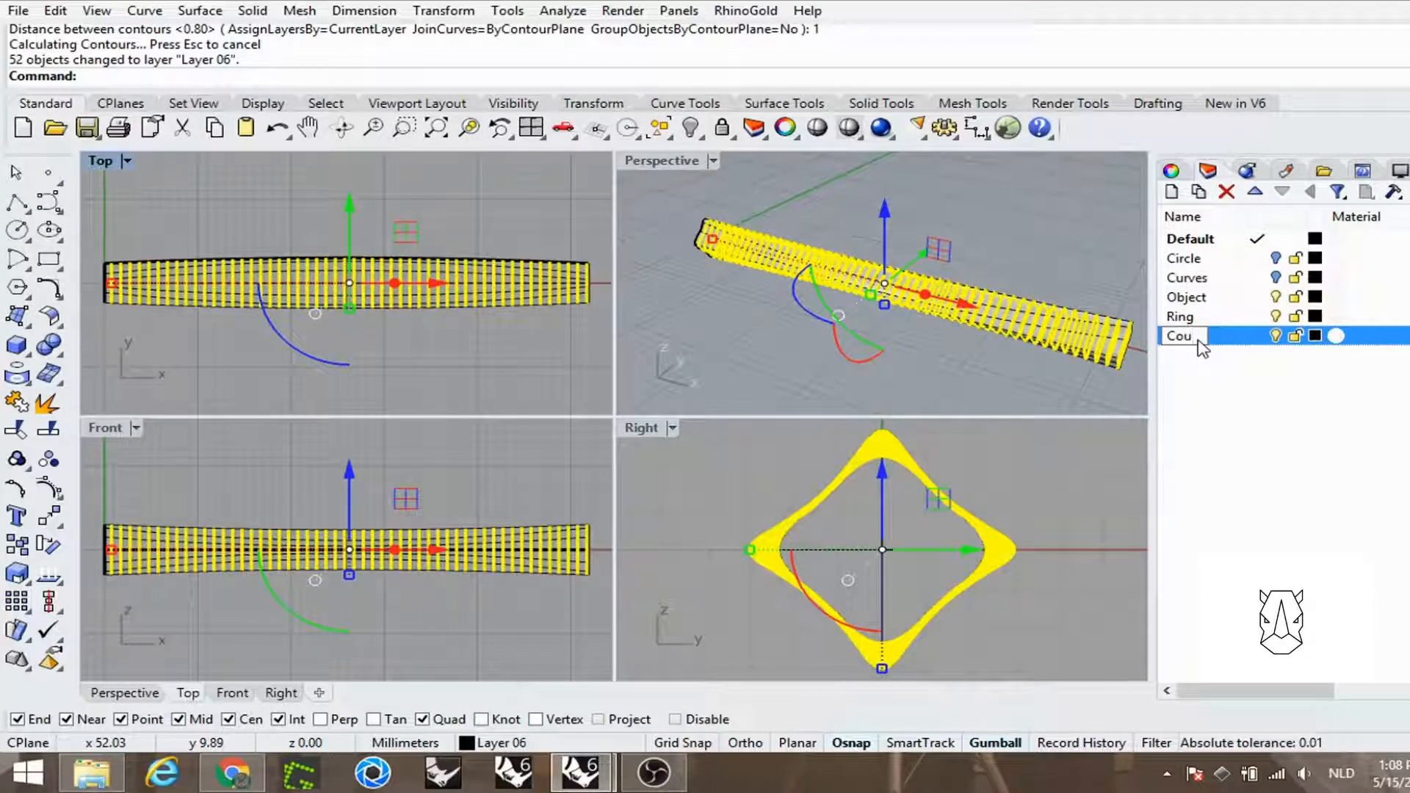
{"action": "key", "text": "BackSpace"}
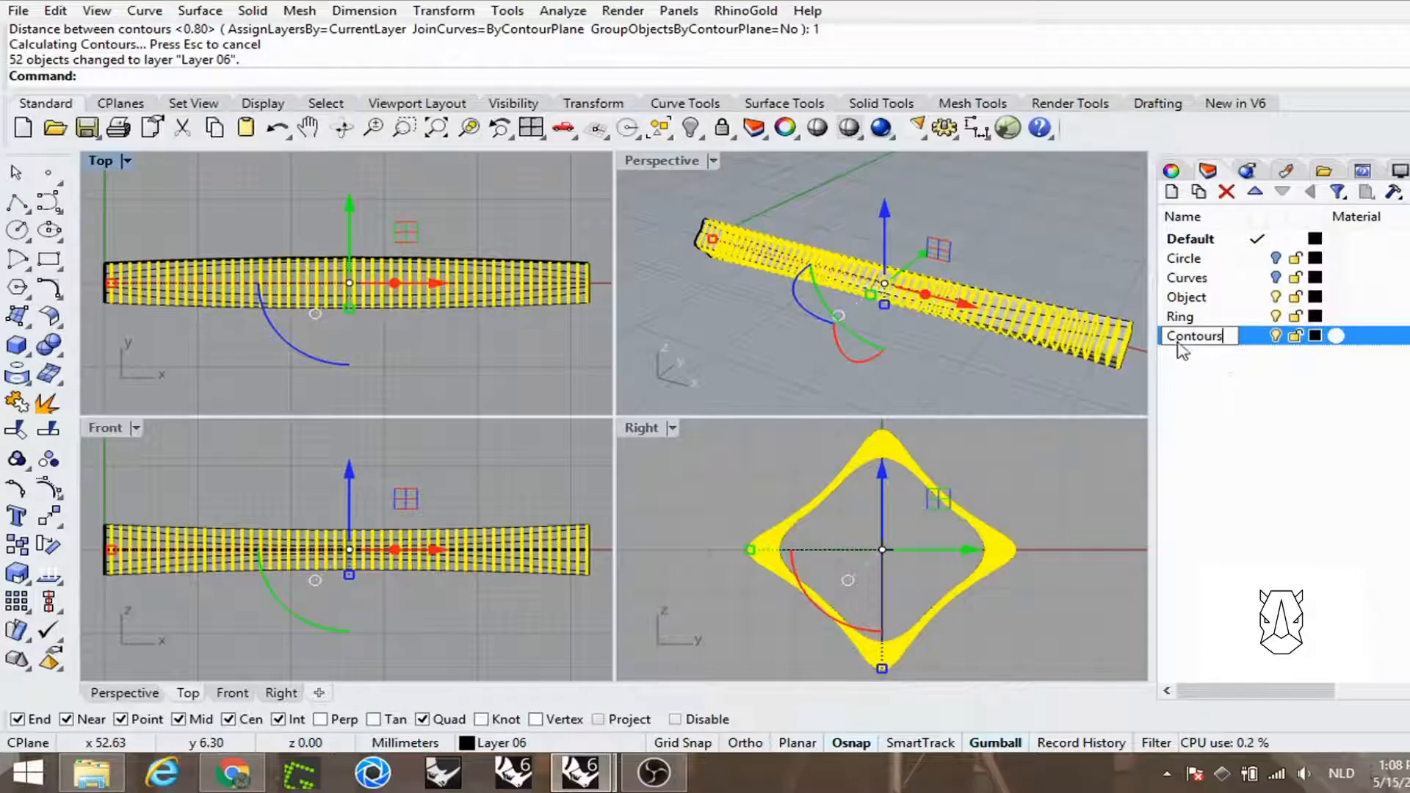
{"action": "key", "text": "Return"}
Step: Start a straight solid extrusion of the selected contour curves, enlarge the Top view and disable object snaps
{"action": "left_click", "coordinate": [242, 10]}
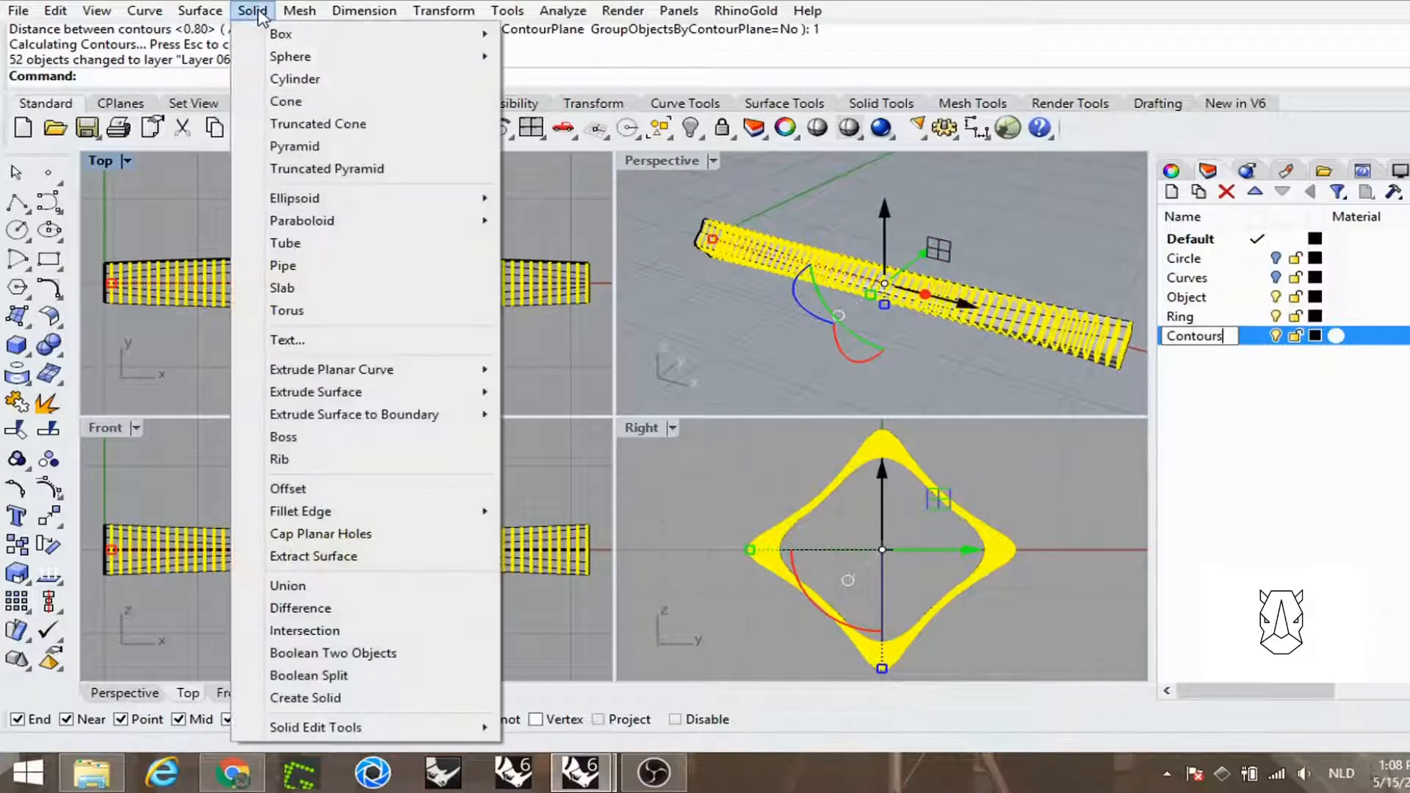
{"action": "mouse_move", "coordinate": [417, 382]}
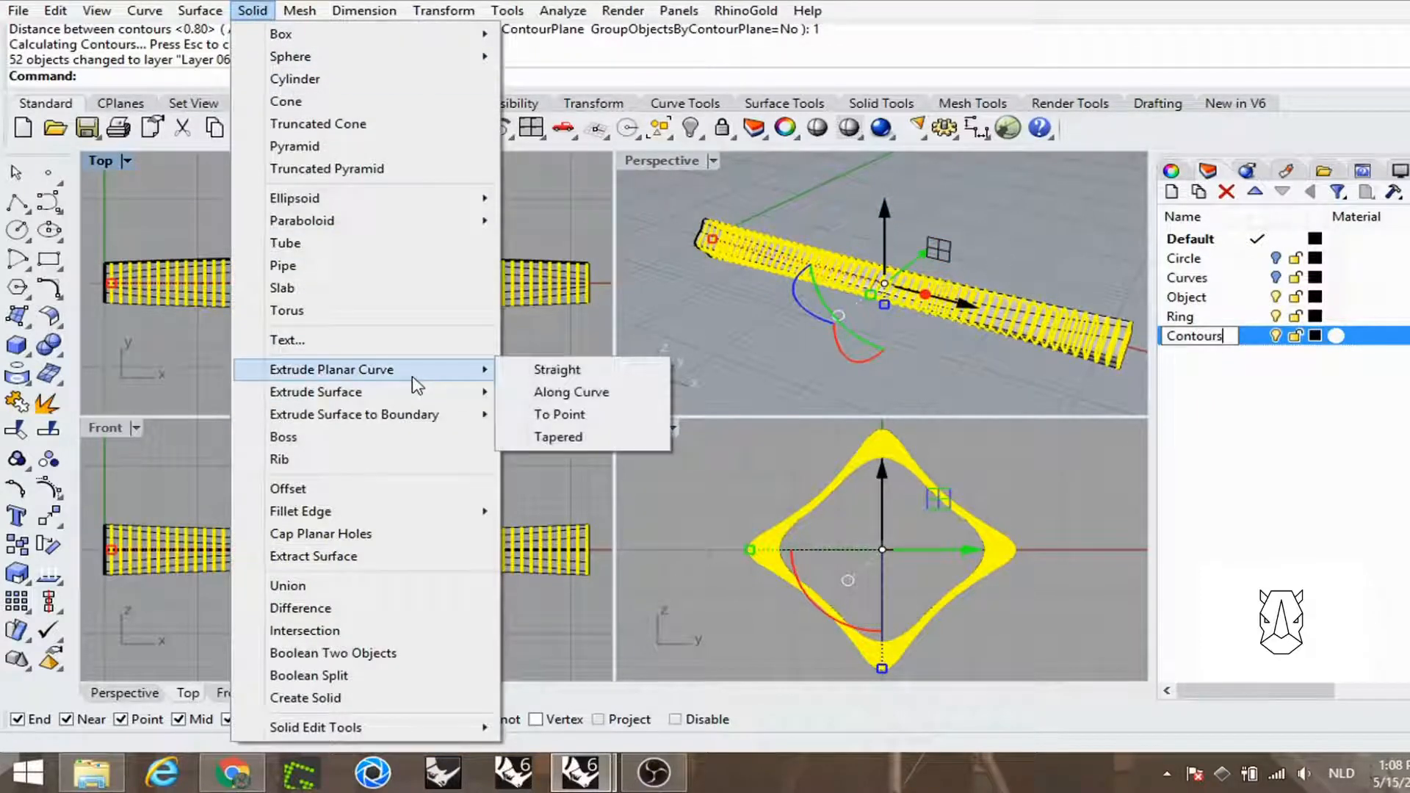
{"action": "left_click", "coordinate": [562, 370]}
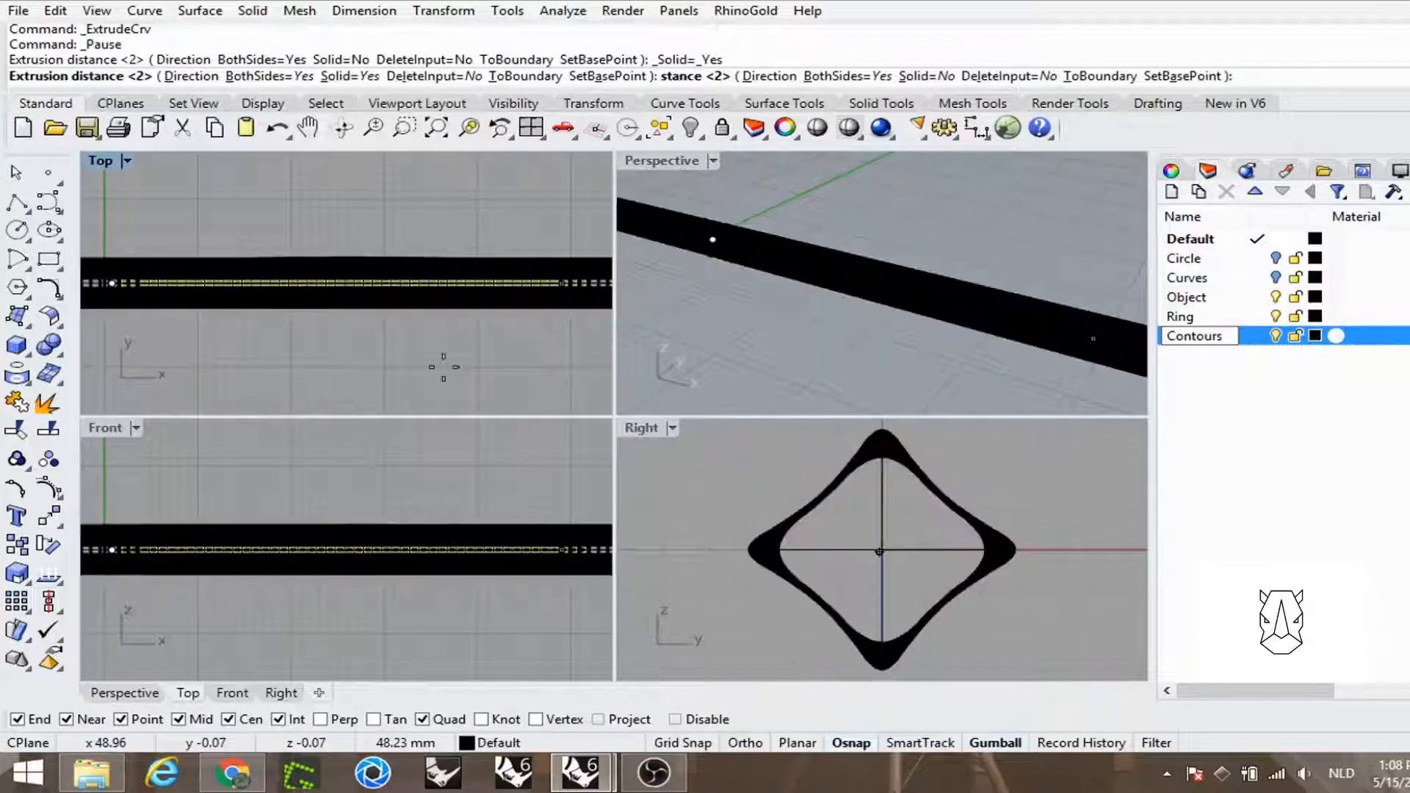
{"action": "double_click", "coordinate": [100, 159]}
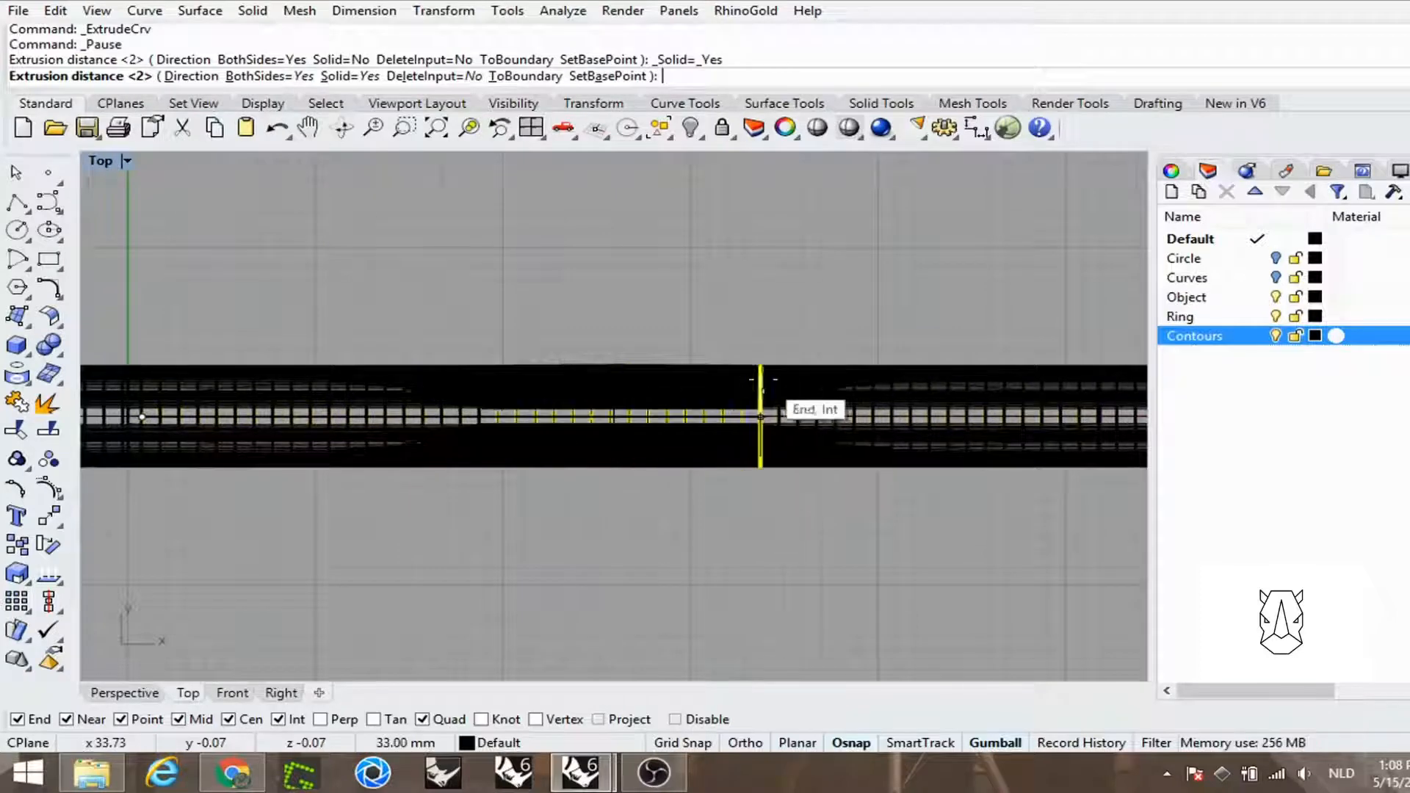
{"action": "scroll", "coordinate": [759, 407], "scroll_direction": "up", "scroll_amount": 4}
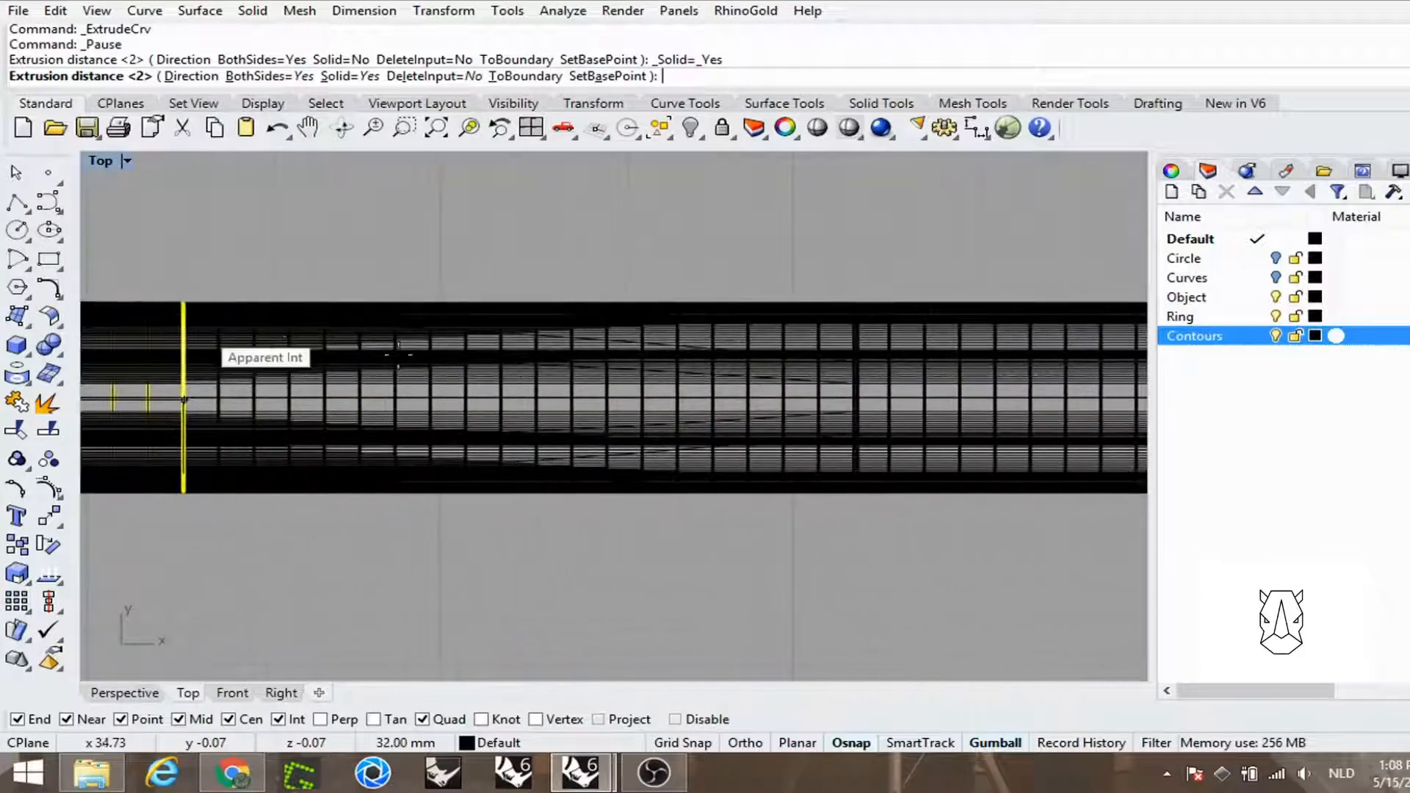
{"action": "left_click", "coordinate": [851, 744]}
Step: Extrude the contour curves about 0.3 mm to both sides, keeping gaps between neighbouring blades, and deselect them
{"action": "scroll", "coordinate": [619, 529], "scroll_direction": "up", "scroll_amount": 5}
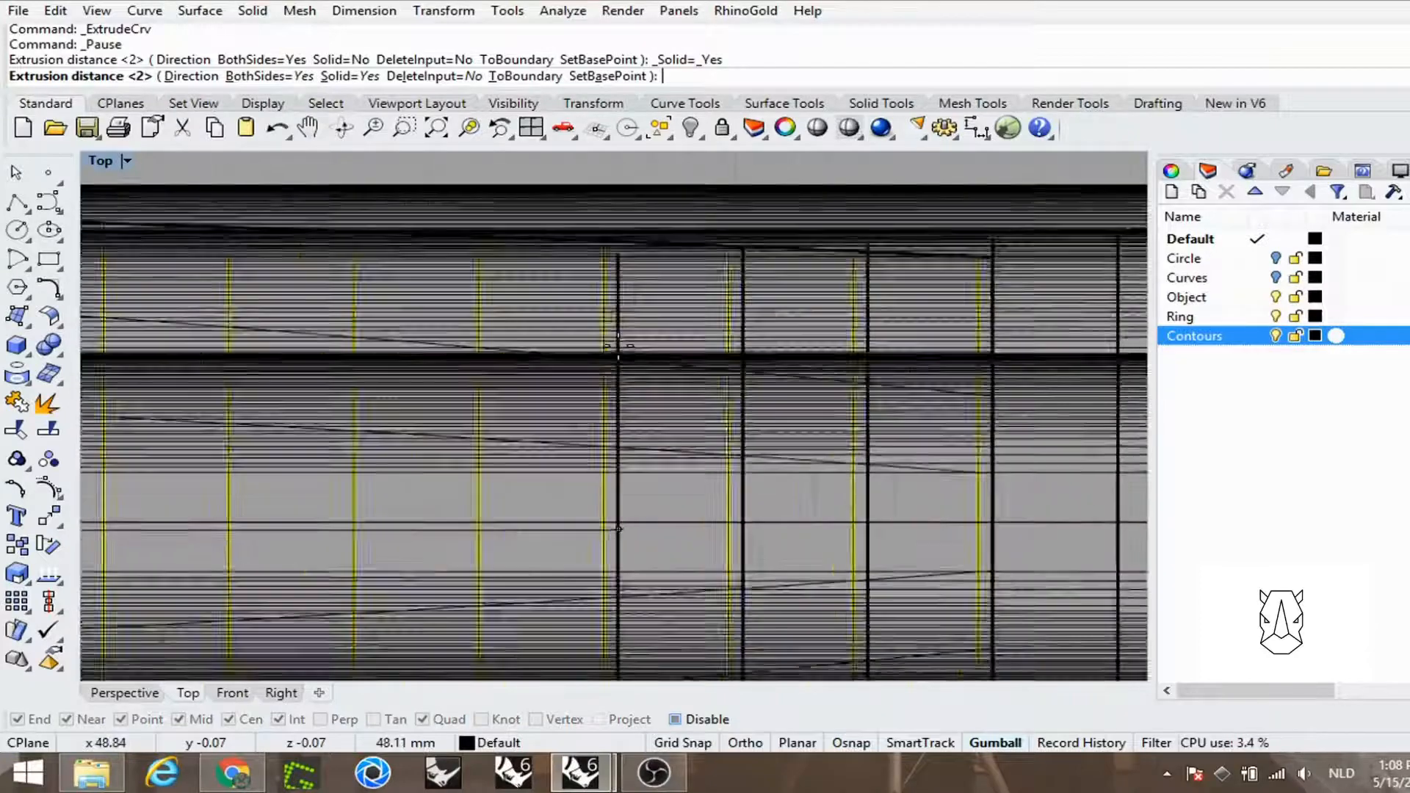
{"action": "scroll", "coordinate": [619, 346], "scroll_direction": "down", "scroll_amount": 7}
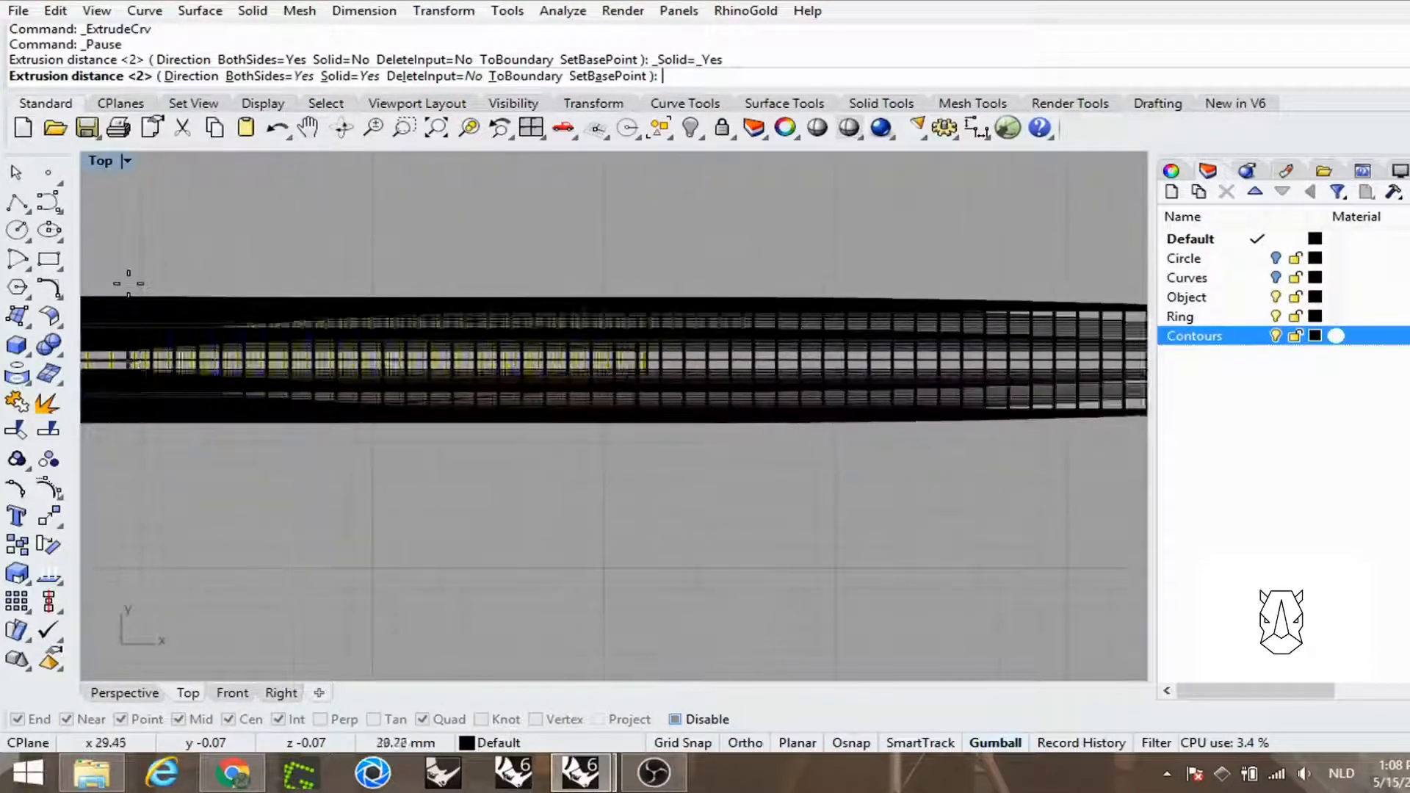
{"action": "scroll", "coordinate": [128, 284], "scroll_direction": "down", "scroll_amount": 6}
{"action": "right_click_drag", "start_coordinate": [173, 309], "coordinate": [940, 373]}
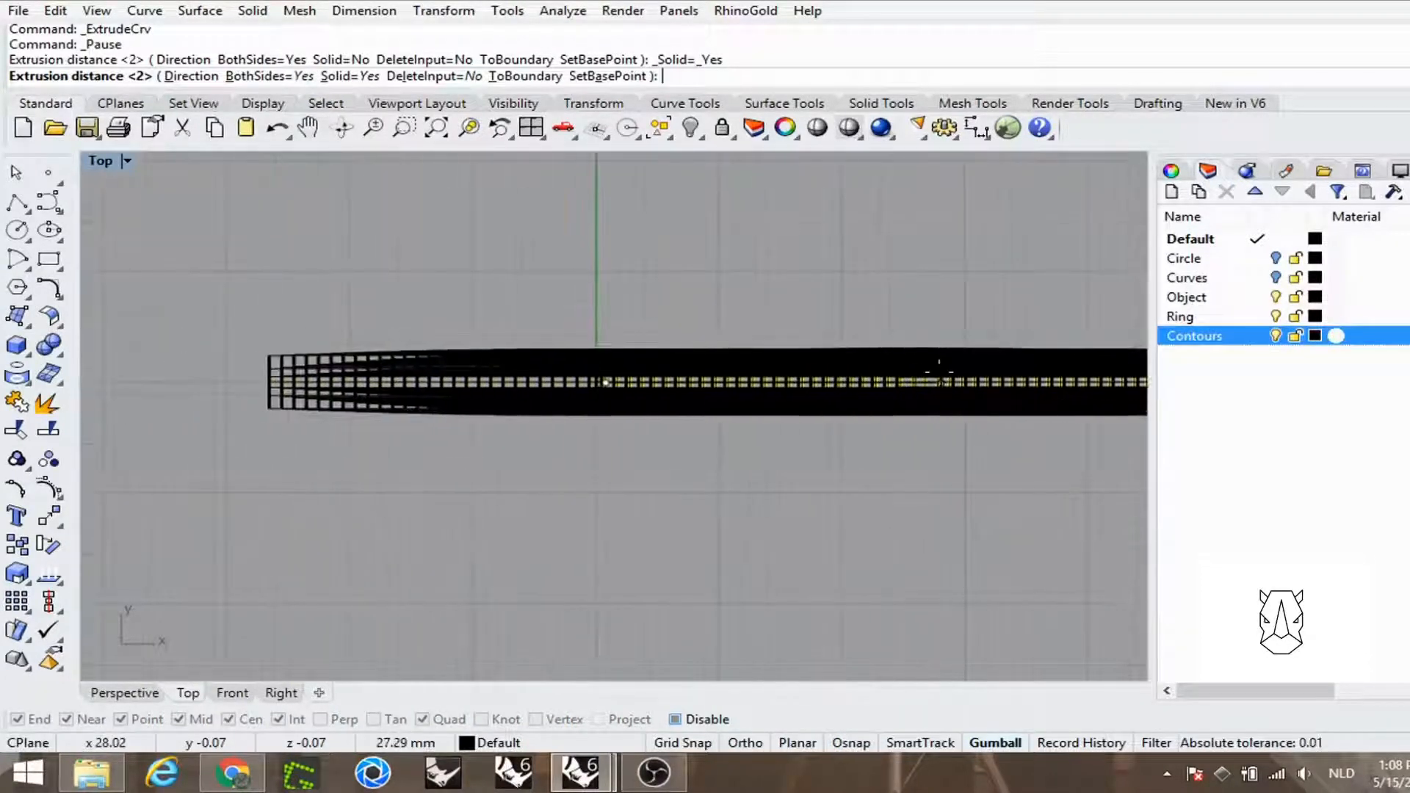
{"action": "scroll", "coordinate": [580, 377], "scroll_direction": "up", "scroll_amount": 5}
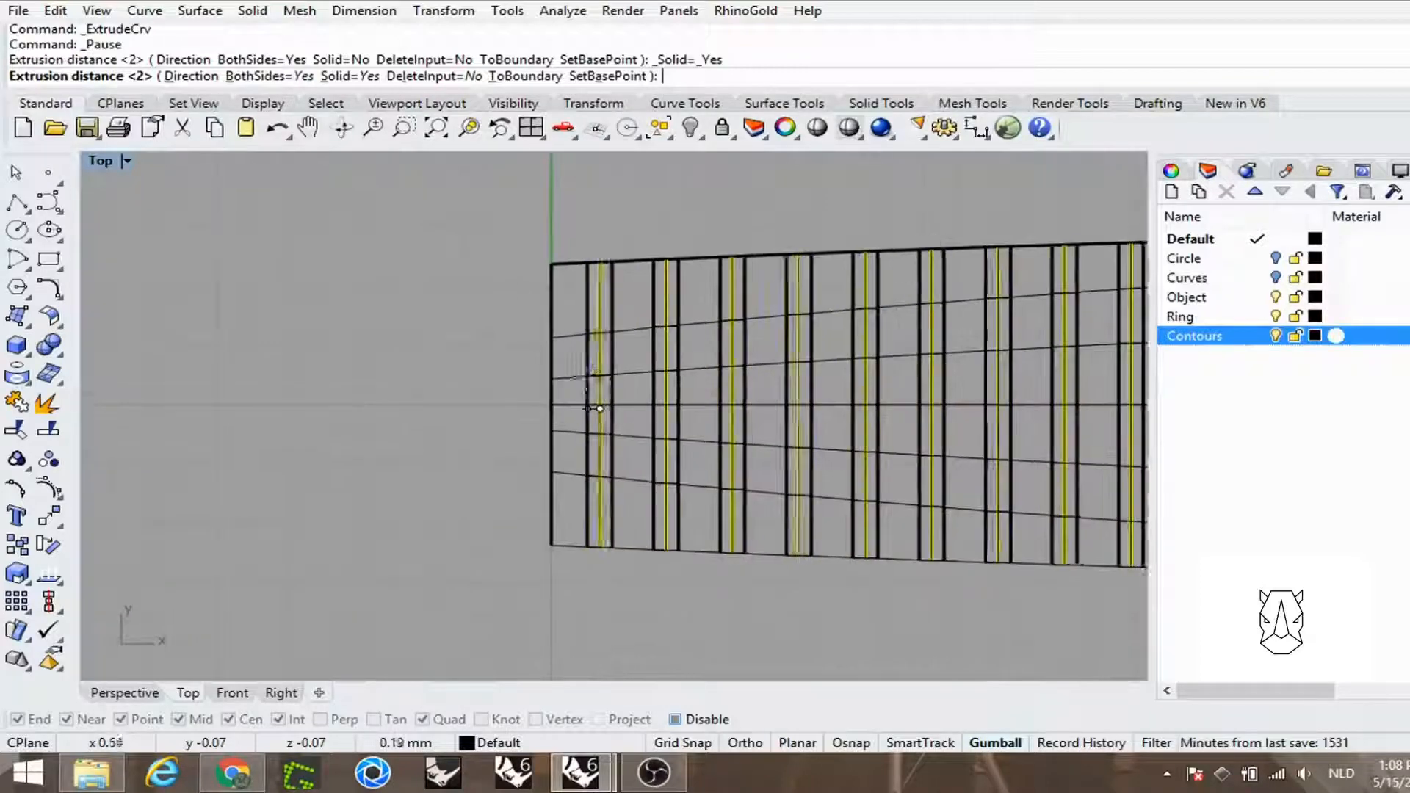
{"action": "scroll", "coordinate": [588, 378], "scroll_direction": "up", "scroll_amount": 2}
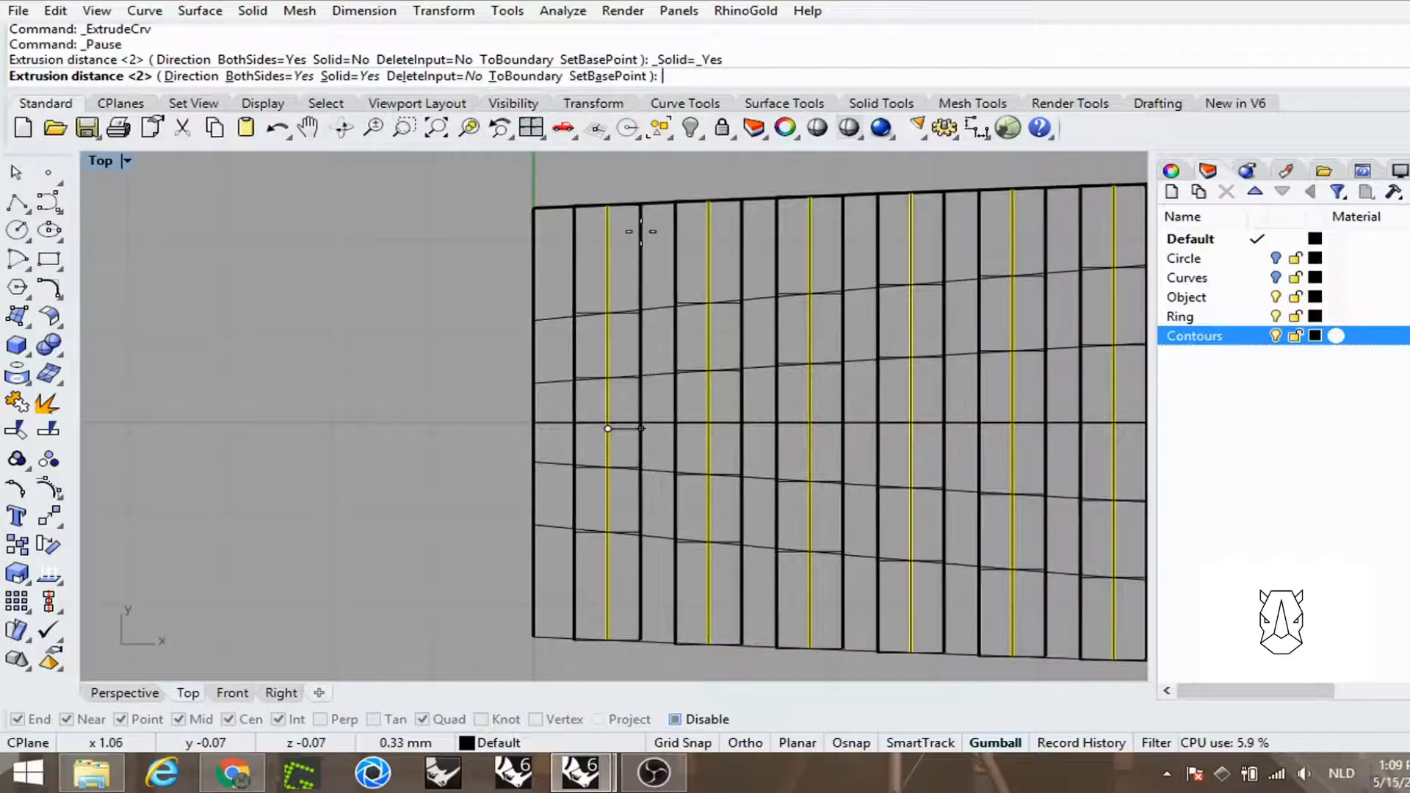
{"action": "left_click", "coordinate": [637, 231]}
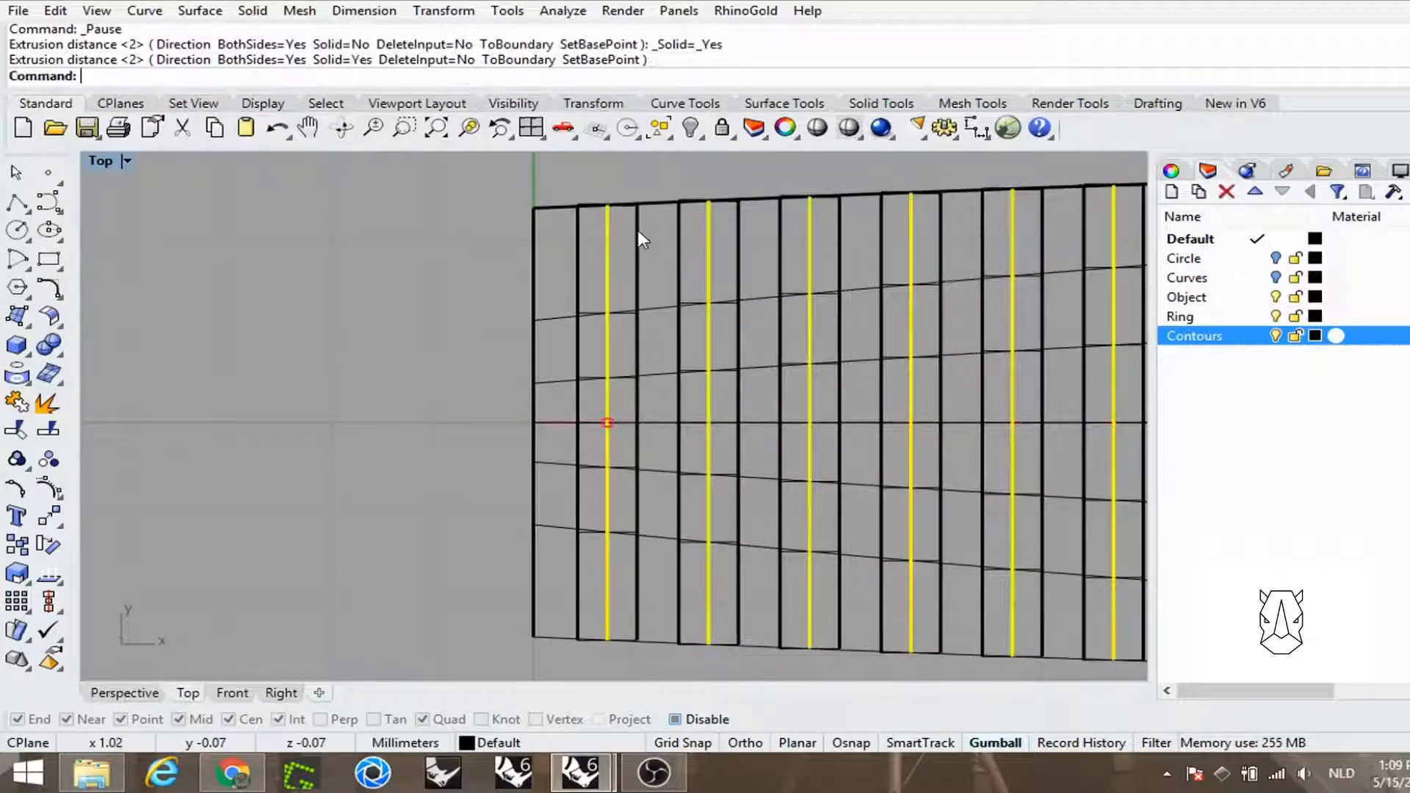
{"action": "scroll", "coordinate": [278, 268], "scroll_direction": "down", "scroll_amount": 3}
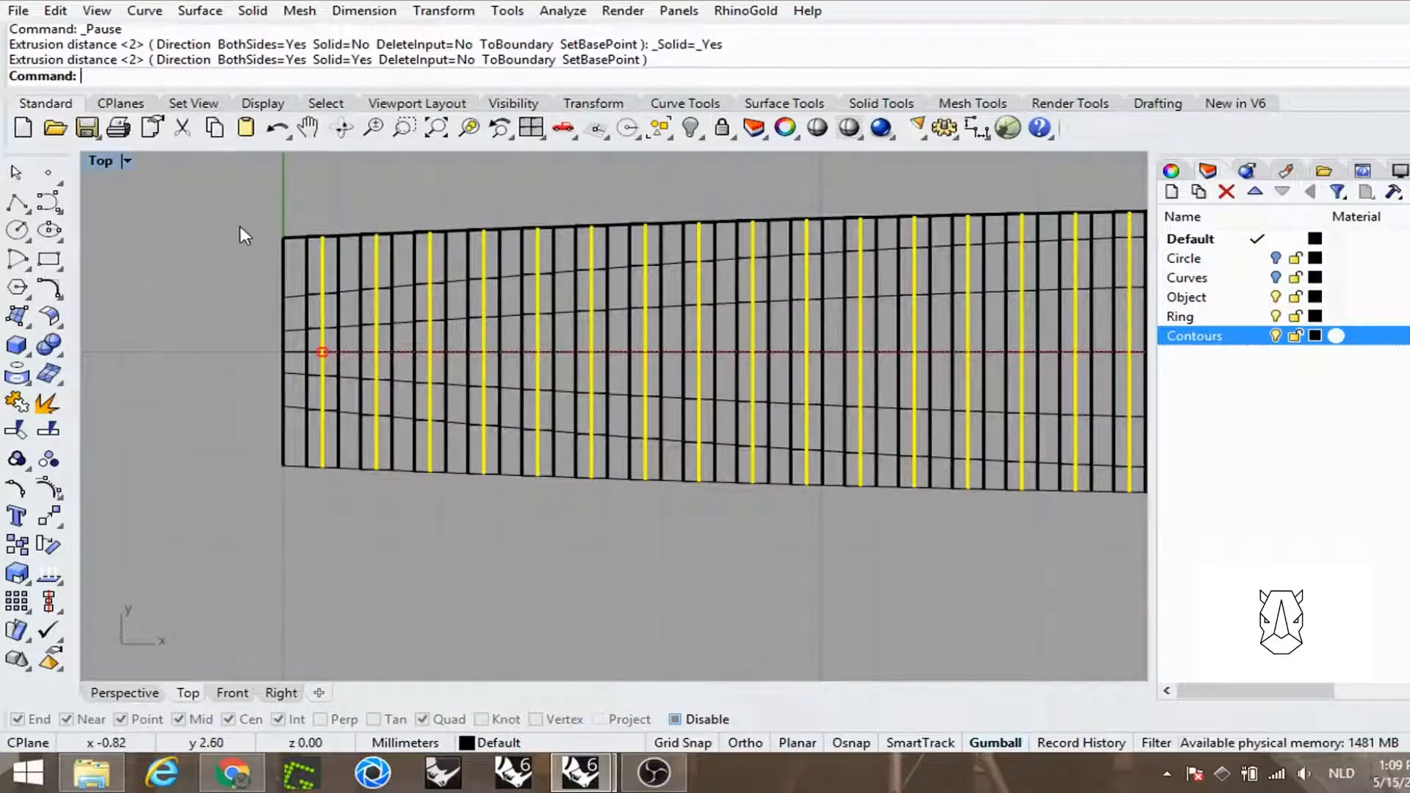
{"action": "key", "text": "Escape"}
Step: Move the original capped solid to the Object layer in the Perspective view and hide that layer
{"action": "double_click", "coordinate": [99, 160]}
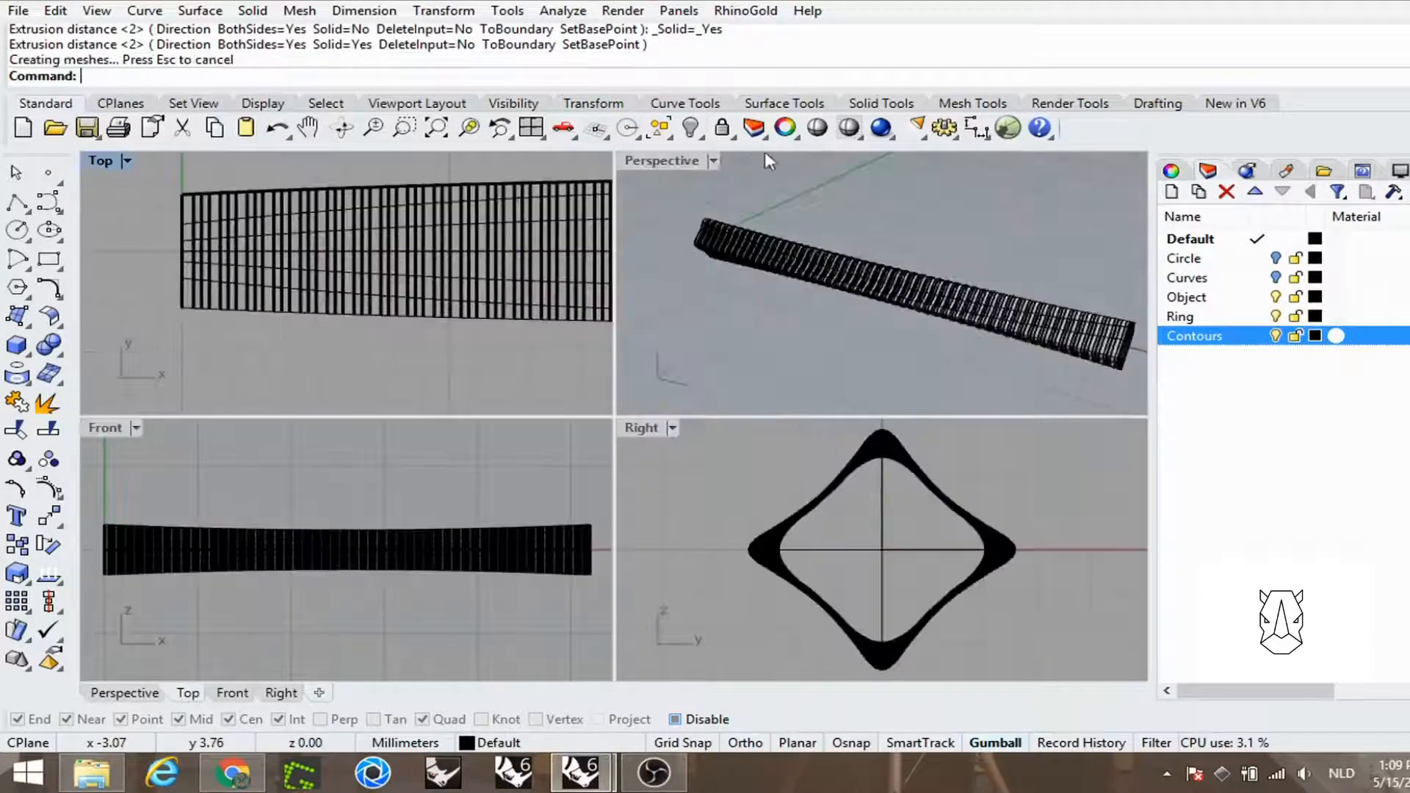
{"action": "double_click", "coordinate": [692, 159]}
{"action": "scroll", "coordinate": [435, 284], "scroll_direction": "up", "scroll_amount": 4}
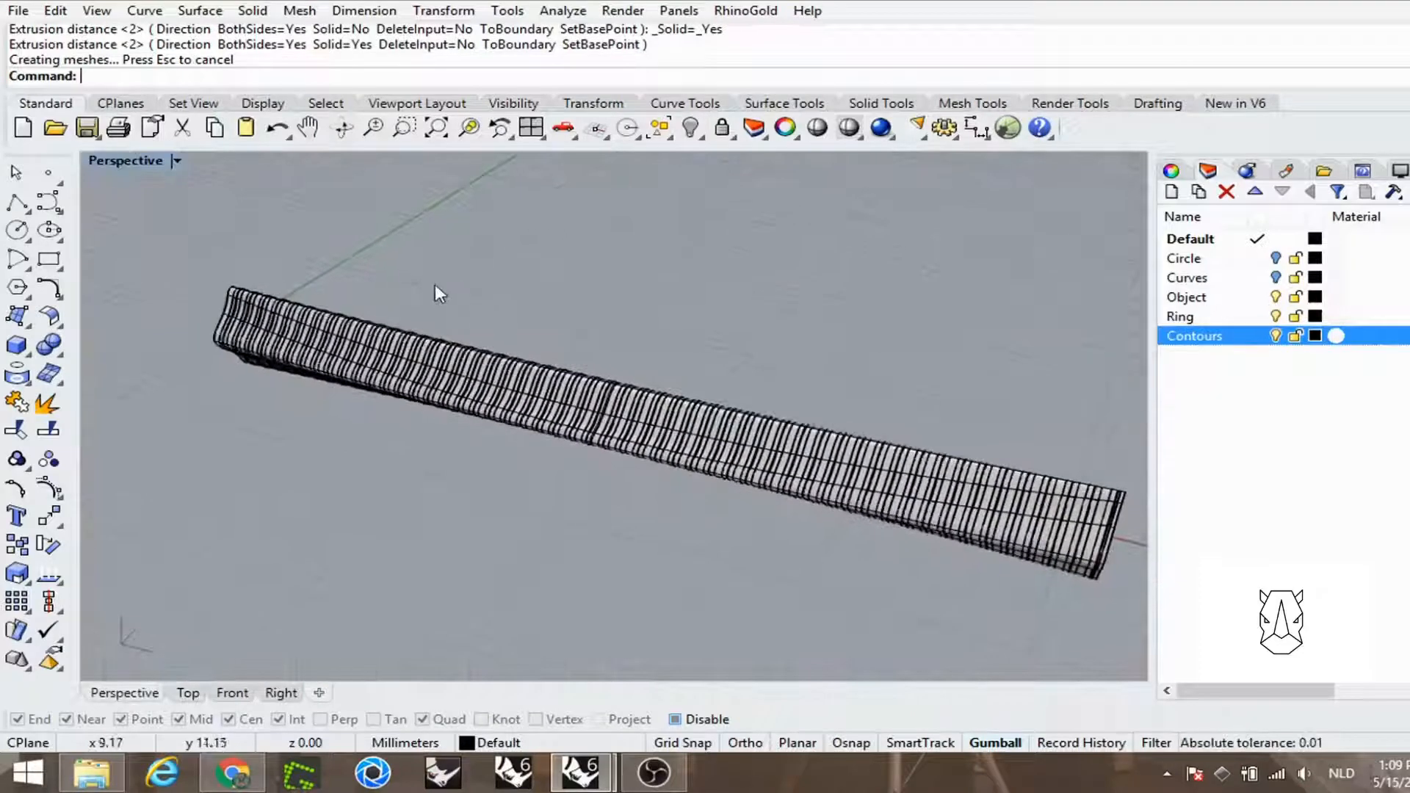
{"action": "scroll", "coordinate": [246, 304], "scroll_direction": "up", "scroll_amount": 3}
{"action": "left_click", "coordinate": [202, 287]}
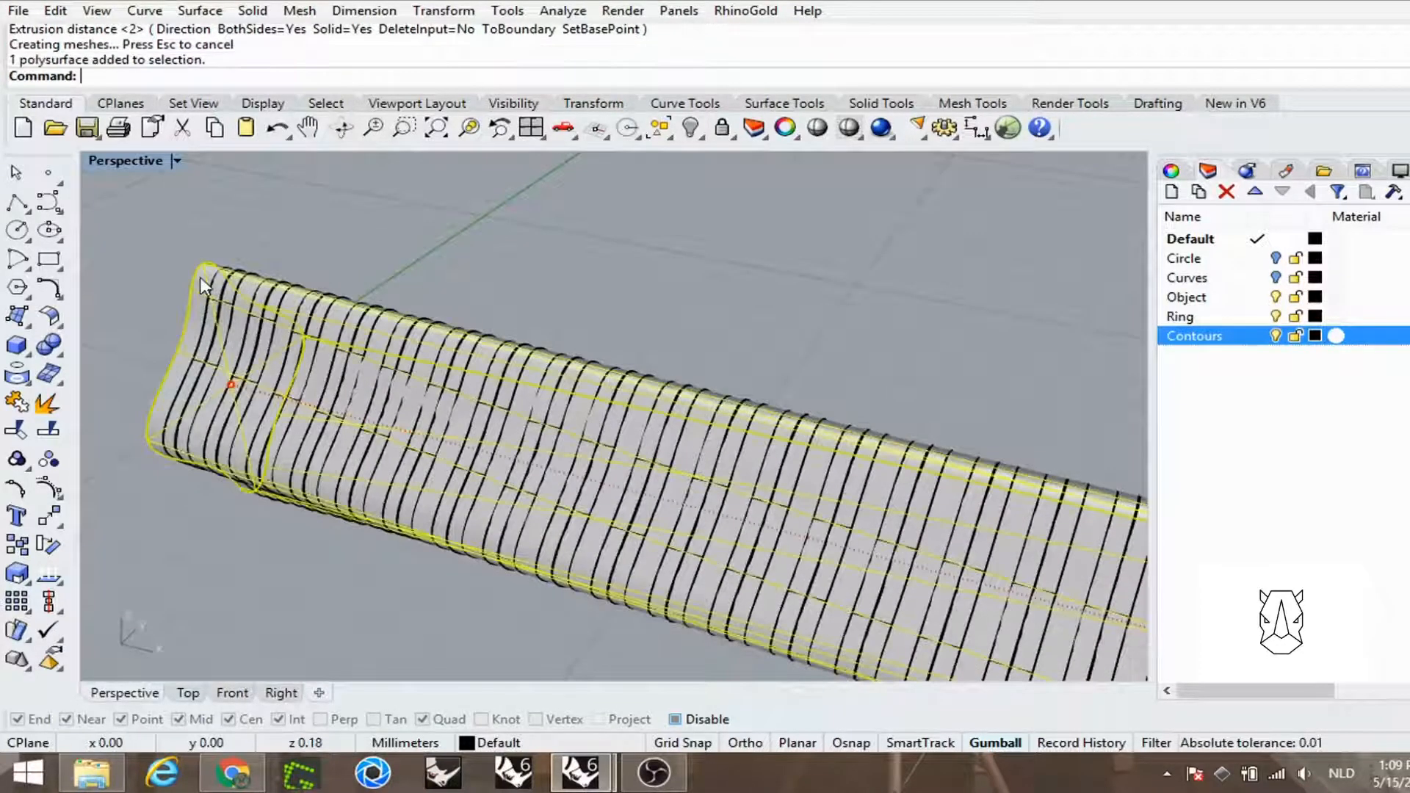
{"action": "right_click", "coordinate": [1187, 296]}
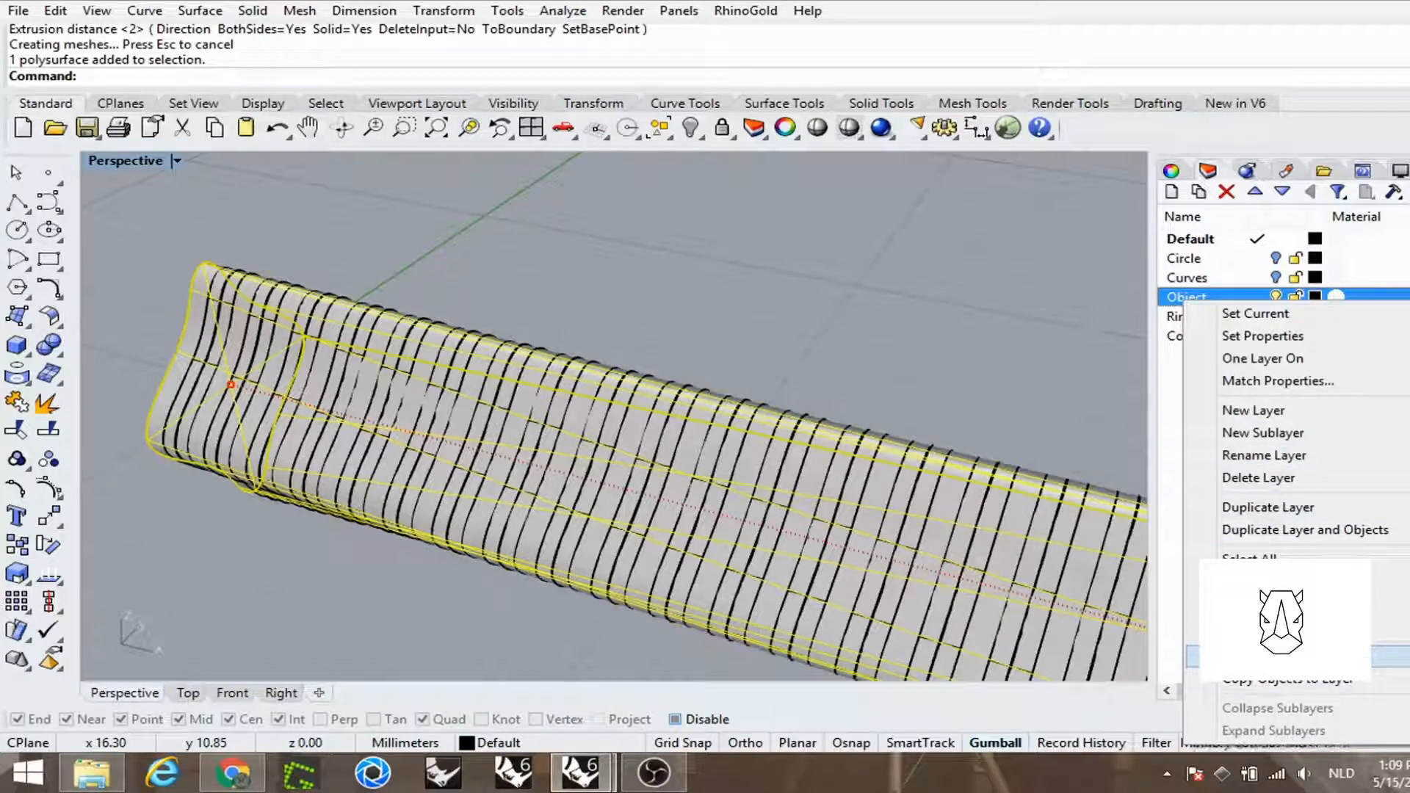
{"action": "left_click", "coordinate": [1289, 655]}
{"action": "left_click", "coordinate": [1276, 296]}
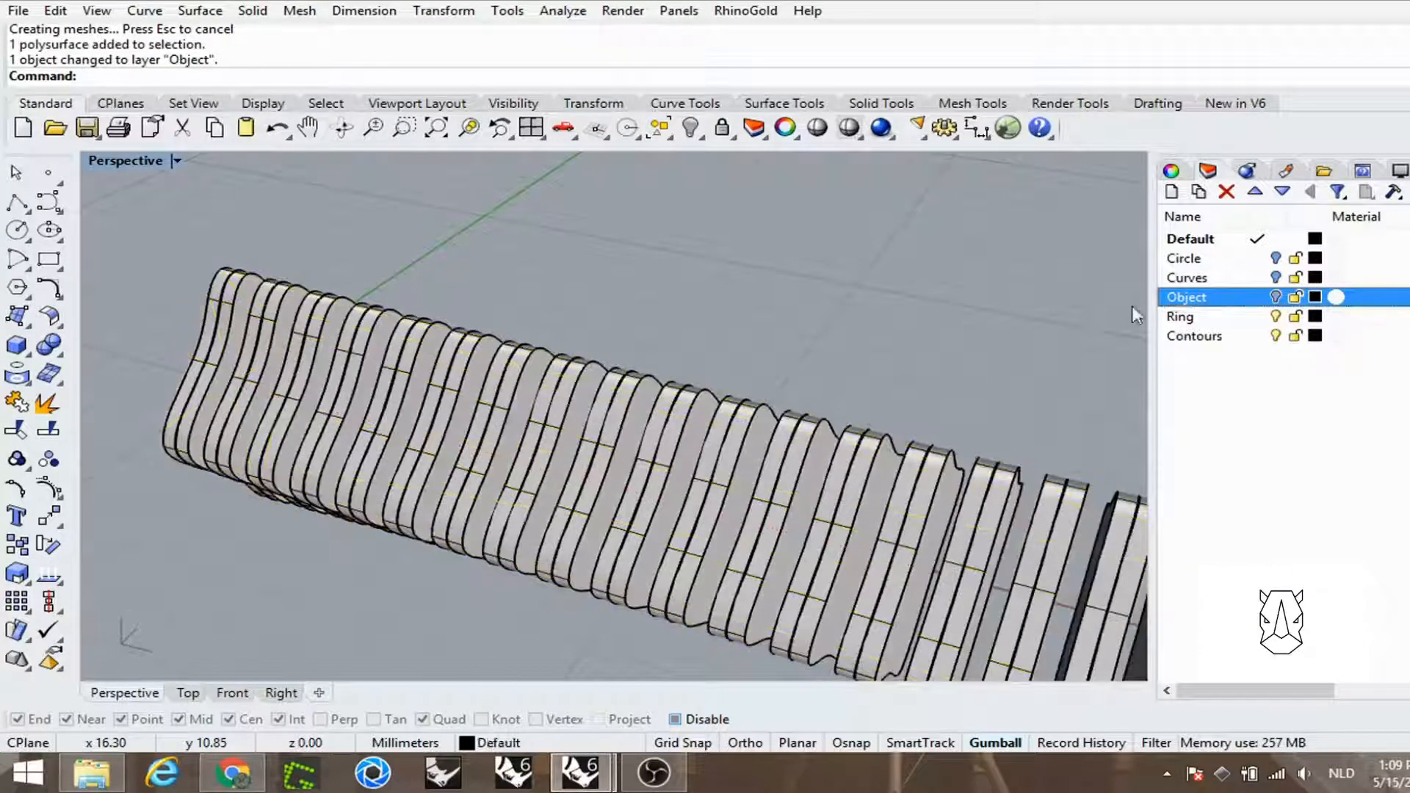
Step: Hide the Contours layer and examine the extruded blades from several angles
{"action": "scroll", "coordinate": [963, 329], "scroll_direction": "up", "scroll_amount": 5}
{"action": "scroll", "coordinate": [998, 315], "scroll_direction": "down", "scroll_amount": 3}
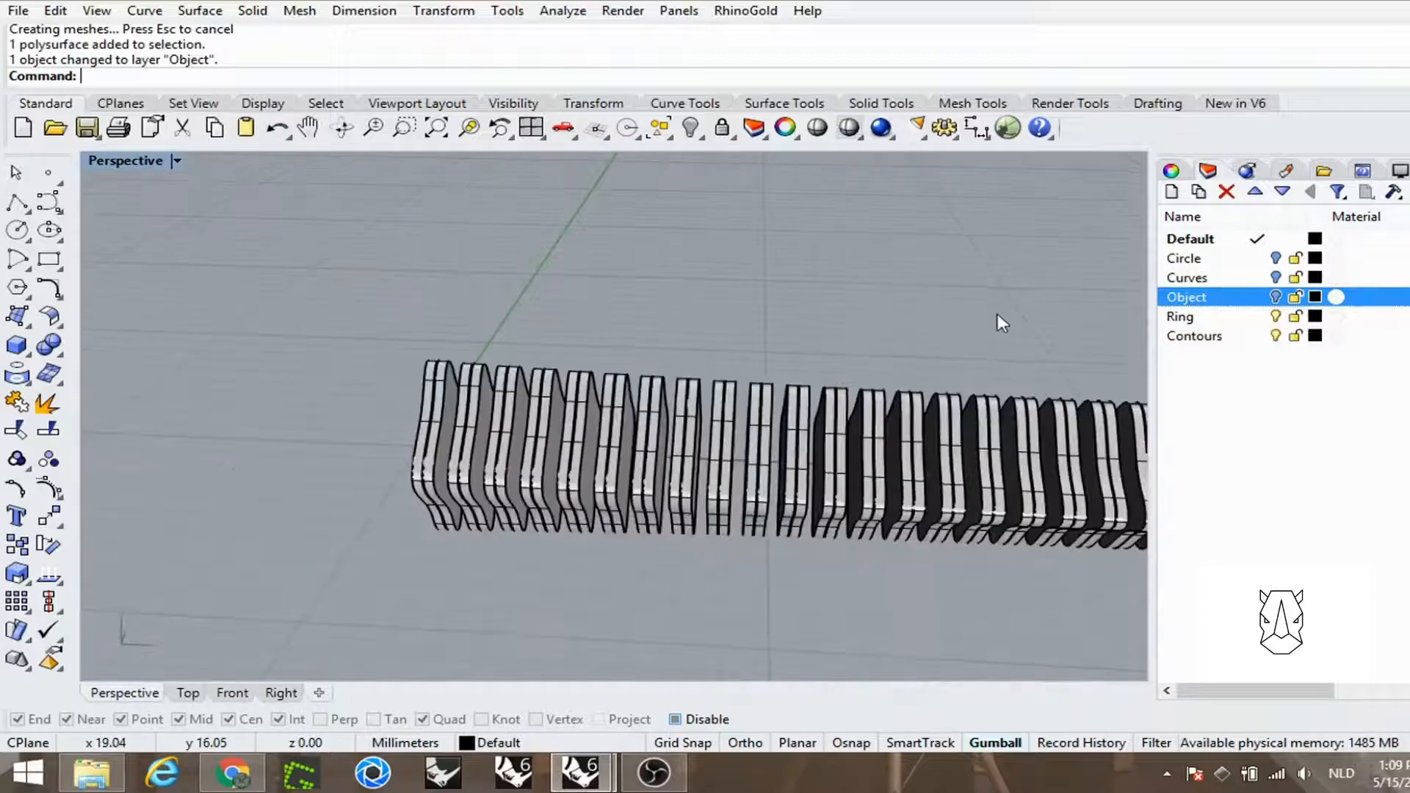
{"action": "right_click_drag", "start_coordinate": [998, 315], "coordinate": [1023, 415]}
{"action": "mouse_move", "coordinate": [933, 286]}
{"action": "right_mouse_down"}
{"action": "mouse_move", "coordinate": [805, 306]}
{"action": "mouse_move", "coordinate": [923, 293]}
{"action": "mouse_move", "coordinate": [881, 323]}
{"action": "mouse_move", "coordinate": [966, 390]}
{"action": "mouse_move", "coordinate": [844, 378]}
{"action": "mouse_move", "coordinate": [842, 347]}
{"action": "mouse_move", "coordinate": [627, 287]}
{"action": "right_mouse_up"}
{"action": "left_click", "coordinate": [1286, 338]}
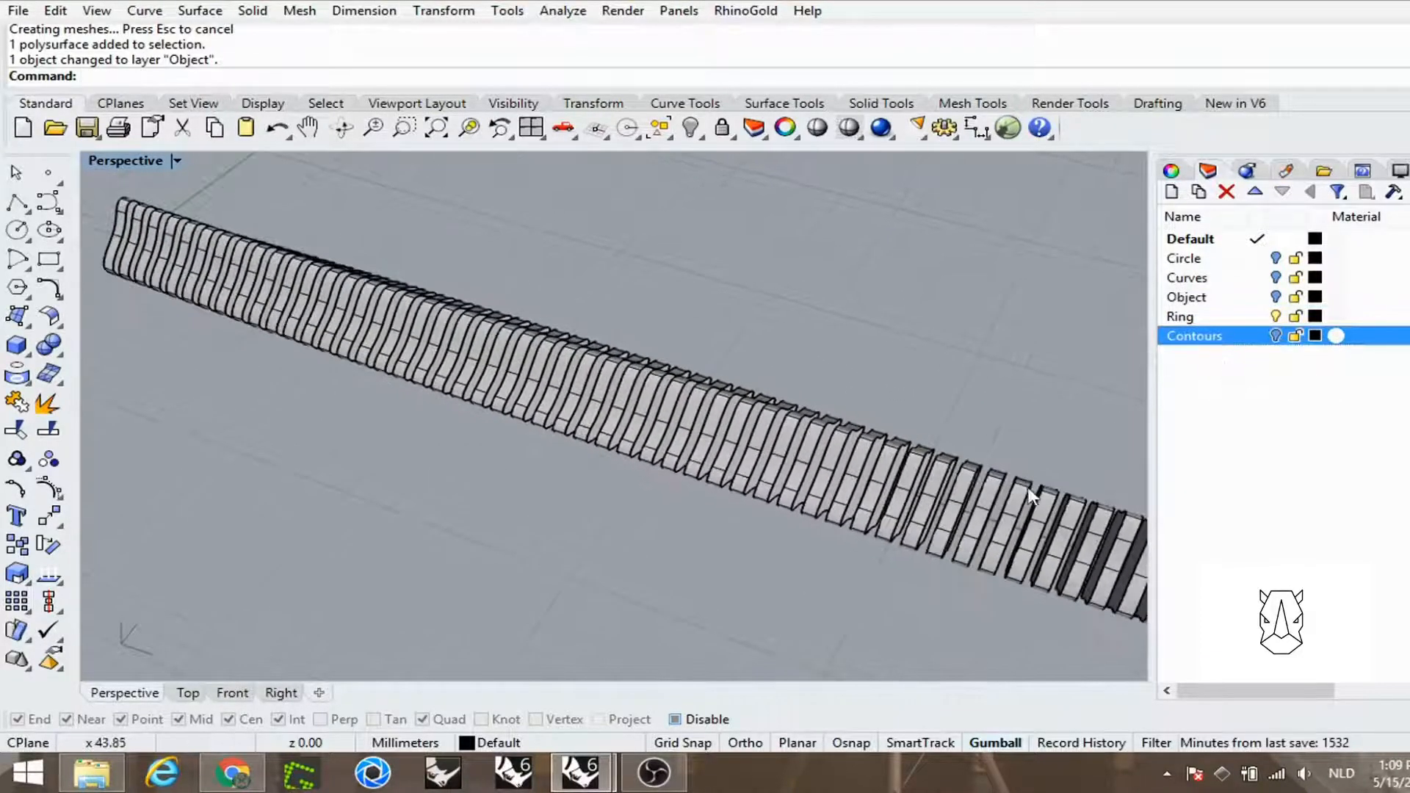
{"action": "right_click_drag", "start_coordinate": [1027, 494], "coordinate": [763, 416], "text": "shift"}
{"action": "right_click_drag", "start_coordinate": [897, 444], "coordinate": [746, 440]}
{"action": "scroll", "coordinate": [813, 507], "scroll_direction": "up", "scroll_amount": 9}
{"action": "scroll", "coordinate": [904, 481], "scroll_direction": "down", "scroll_amount": 9}
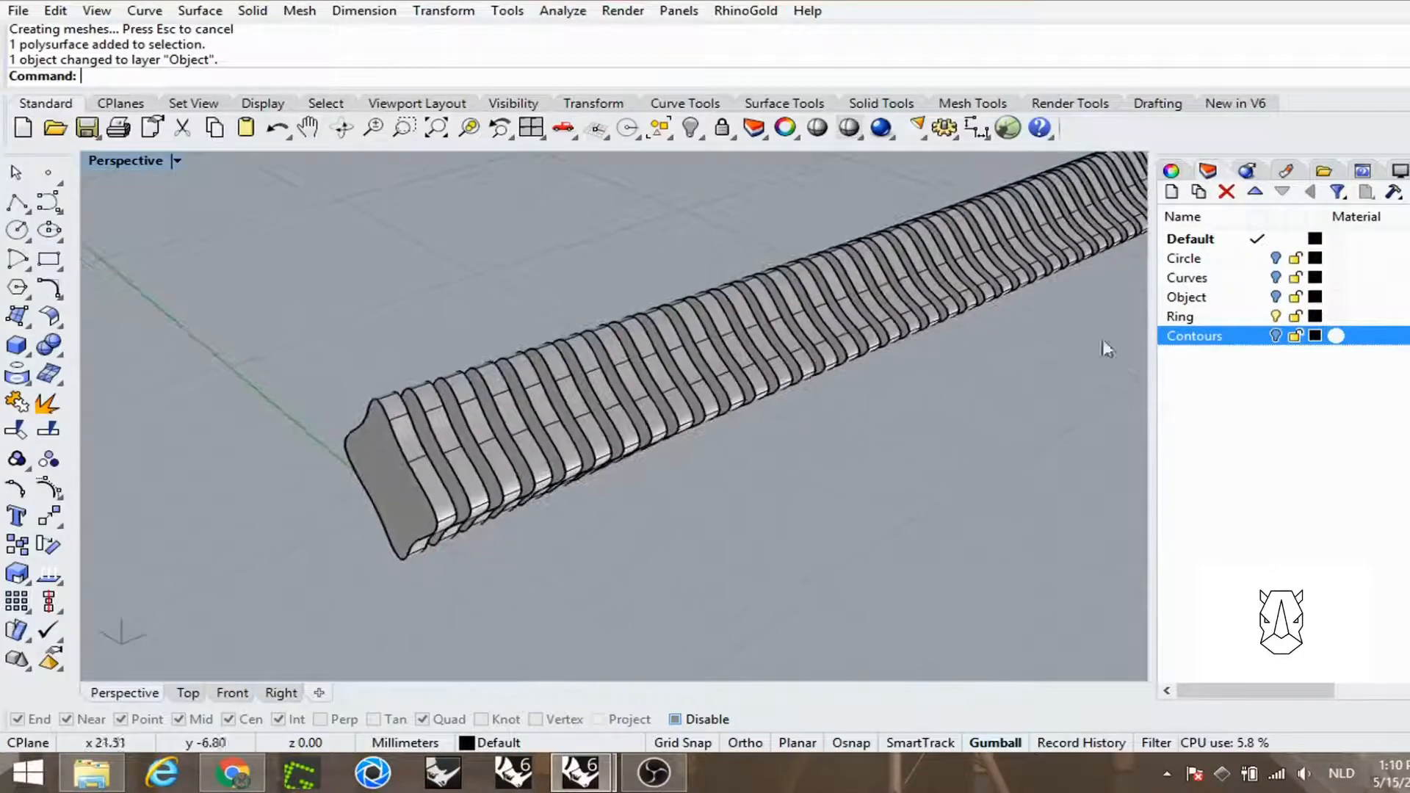
Step: Show the Curves layer, move the straight centre line through the blades to the Default layer, and hide Curves again
{"action": "left_click", "coordinate": [1276, 278]}
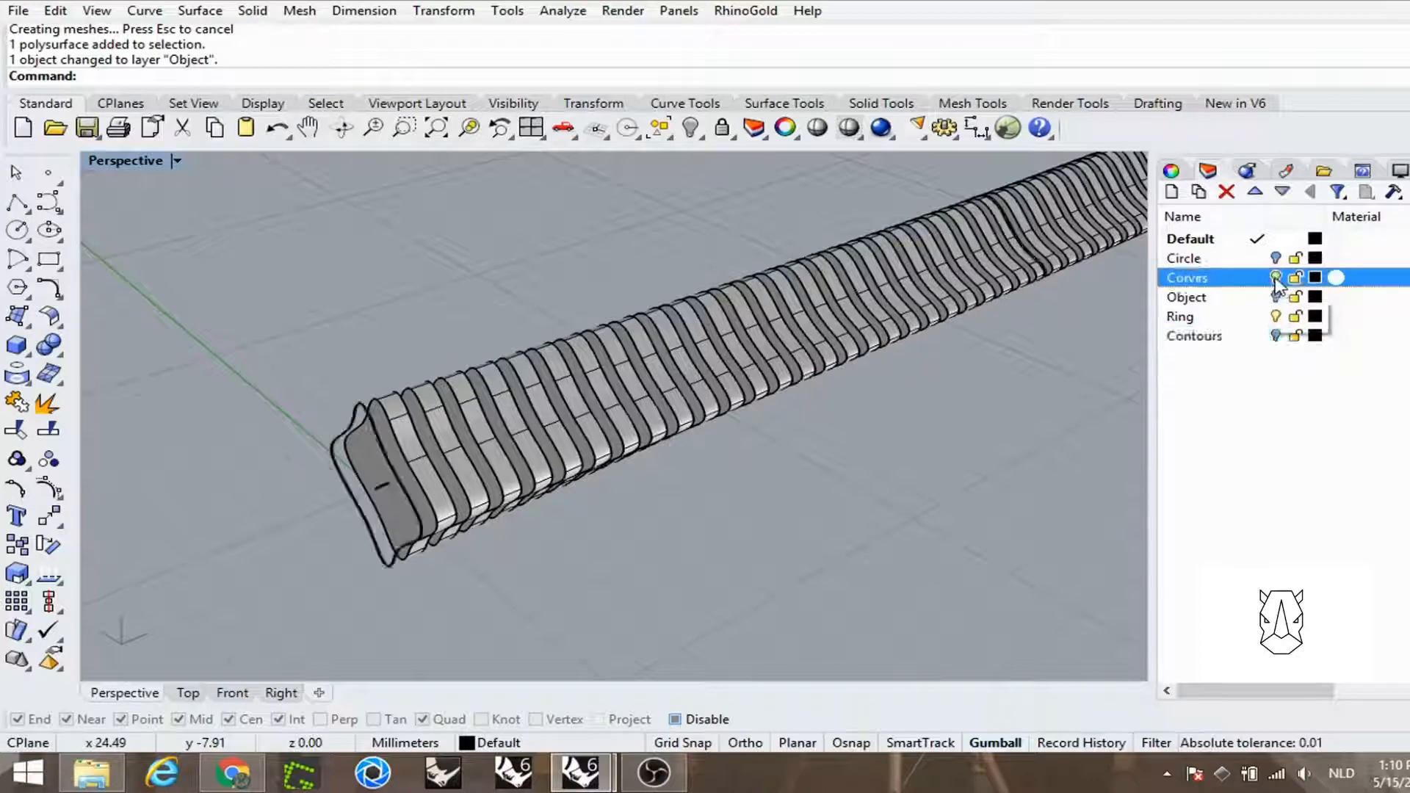
{"action": "left_click", "coordinate": [381, 491]}
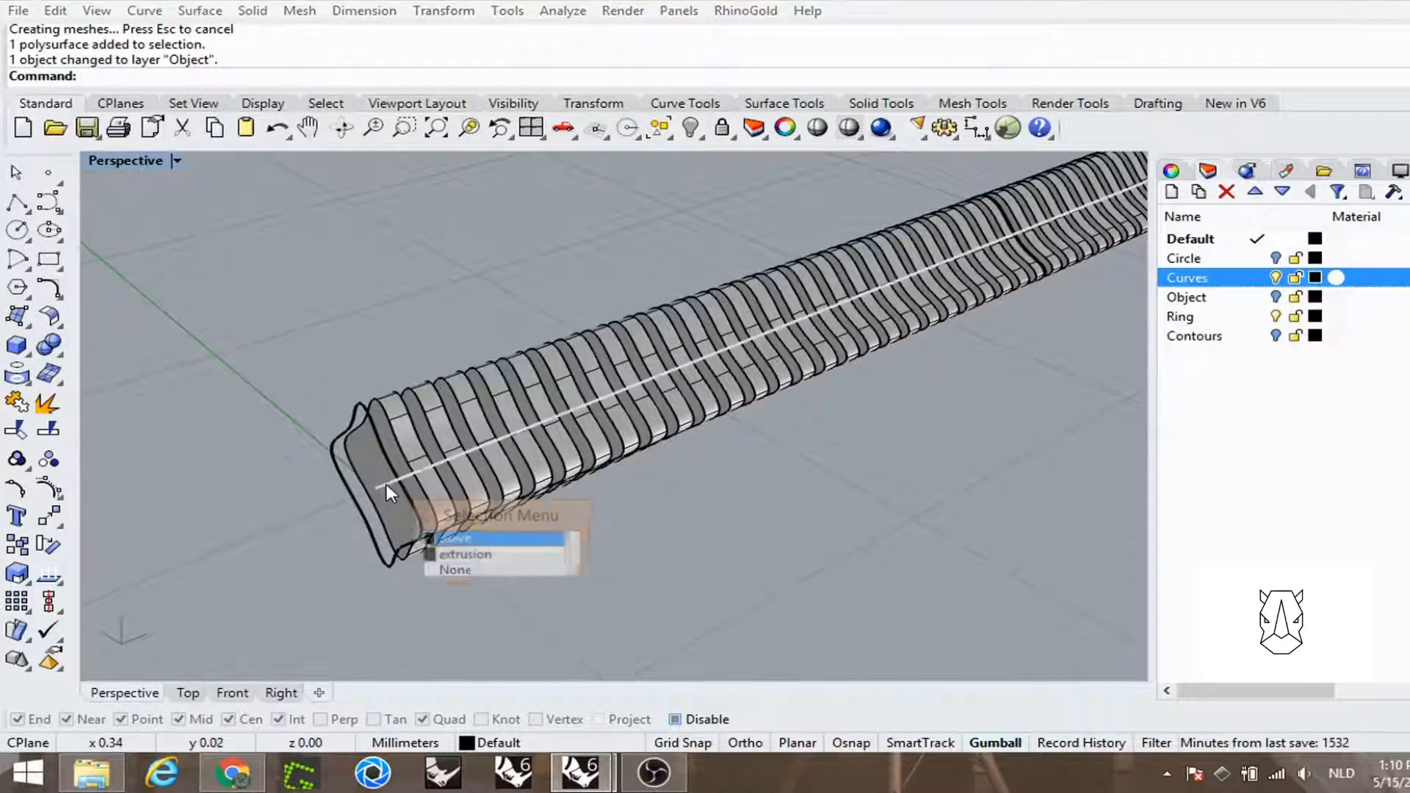
{"action": "left_click", "coordinate": [448, 546]}
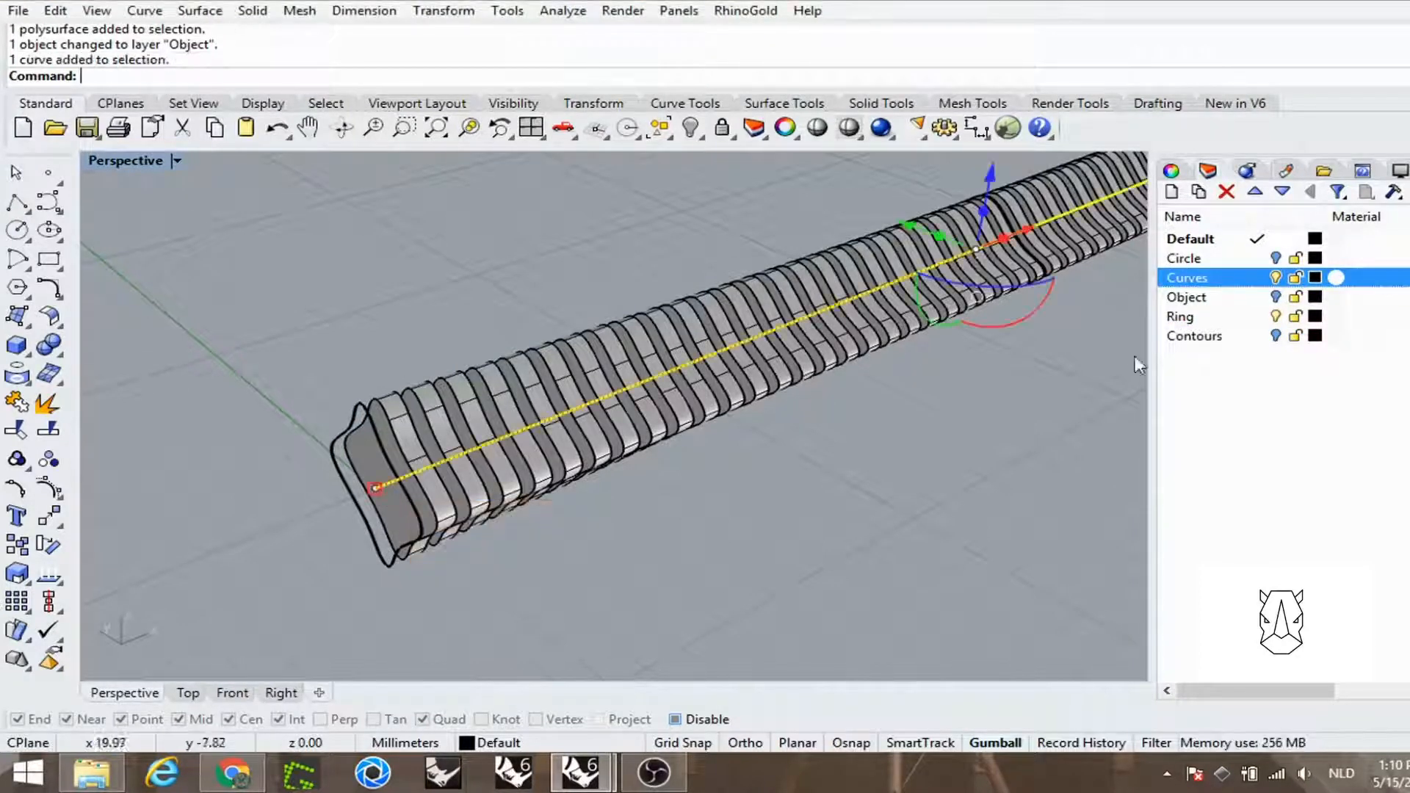
{"action": "right_click", "coordinate": [1190, 239]}
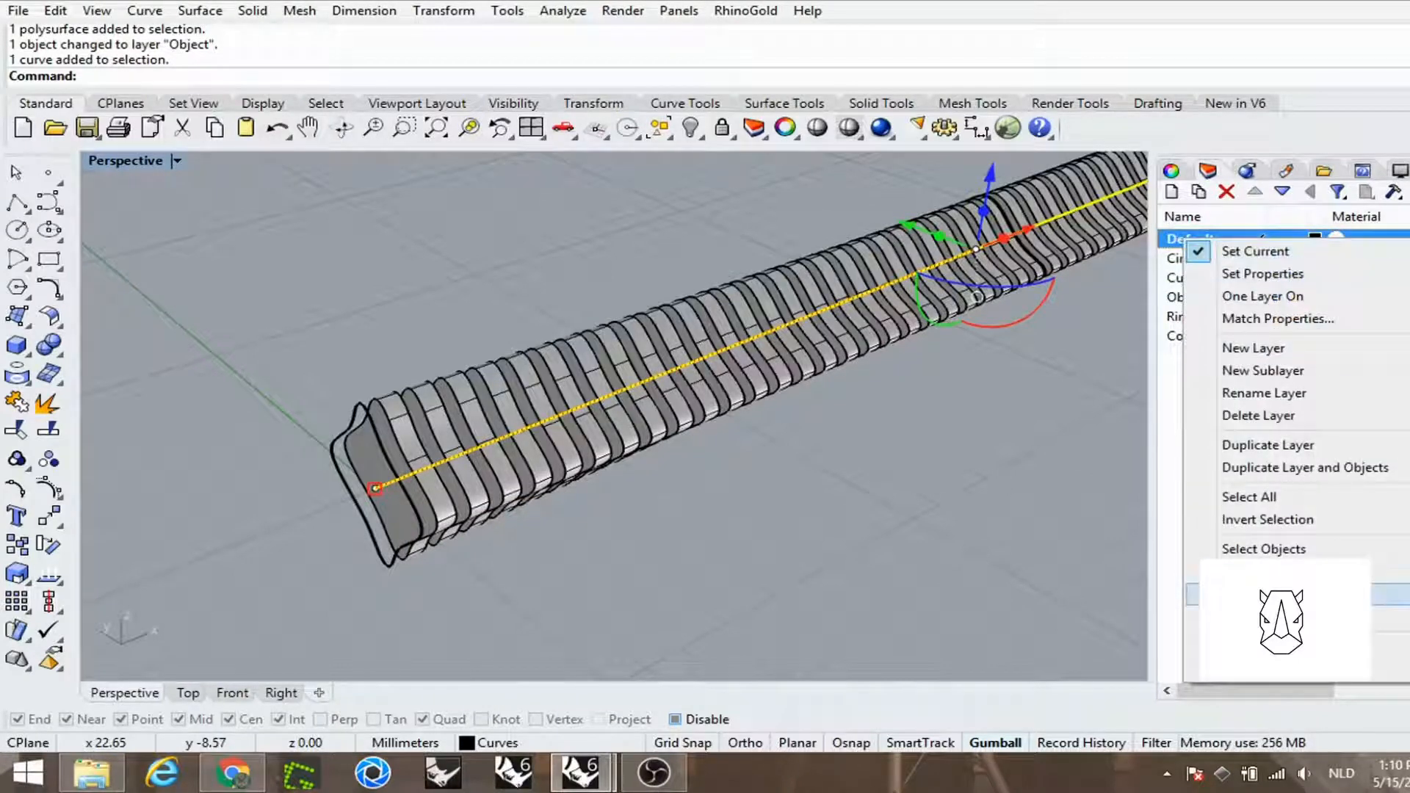
{"action": "left_click", "coordinate": [1258, 594]}
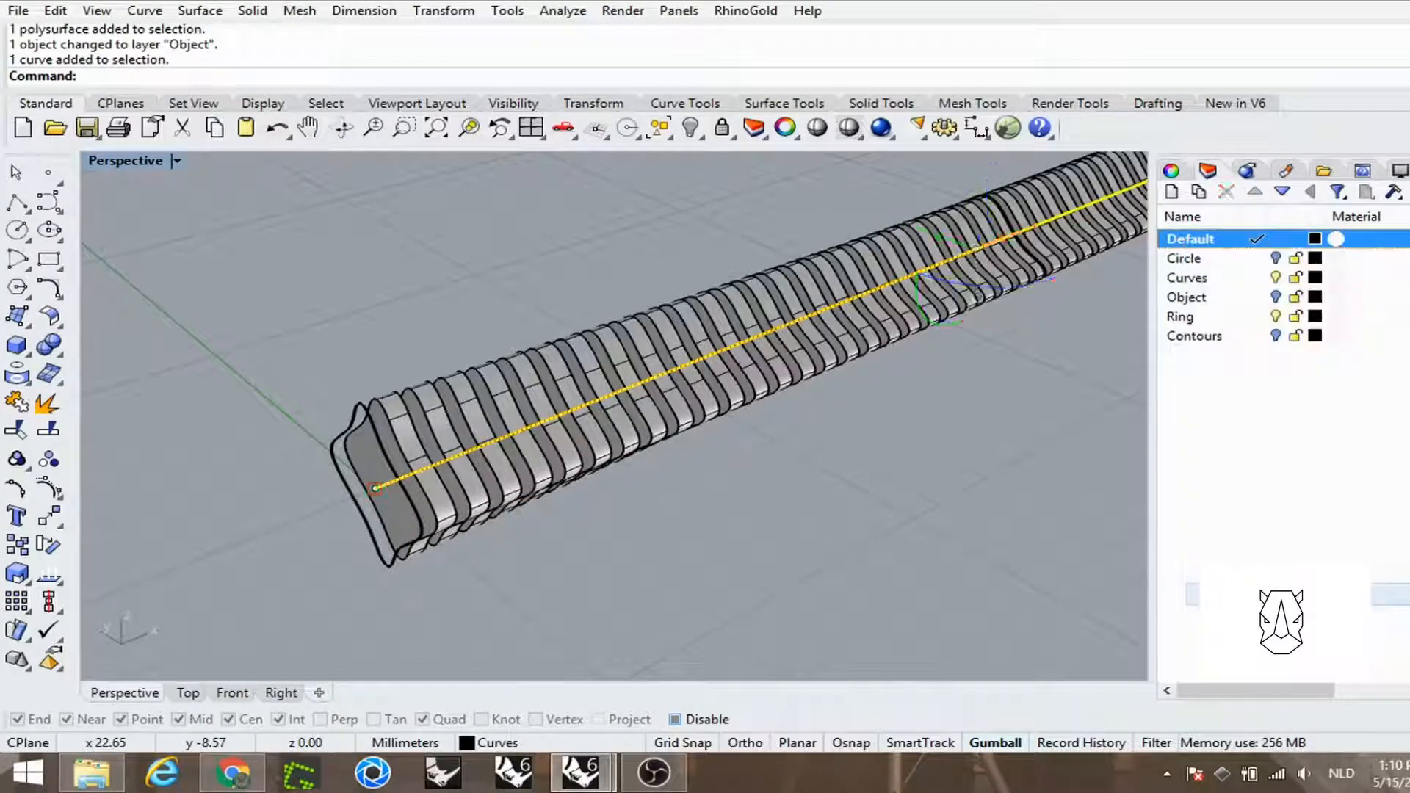
{"action": "left_click", "coordinate": [1263, 277]}
Step: Pipe the straight centre line through the blades with a 1 mm start and end diameter and flat caps
{"action": "right_click_drag", "start_coordinate": [880, 444], "coordinate": [823, 462]}
{"action": "scroll", "coordinate": [822, 462], "scroll_direction": "down", "scroll_amount": 5}
{"action": "scroll", "coordinate": [523, 479], "scroll_direction": "up", "scroll_amount": 2}
{"action": "scroll", "coordinate": [517, 479], "scroll_direction": "up", "scroll_amount": 2}
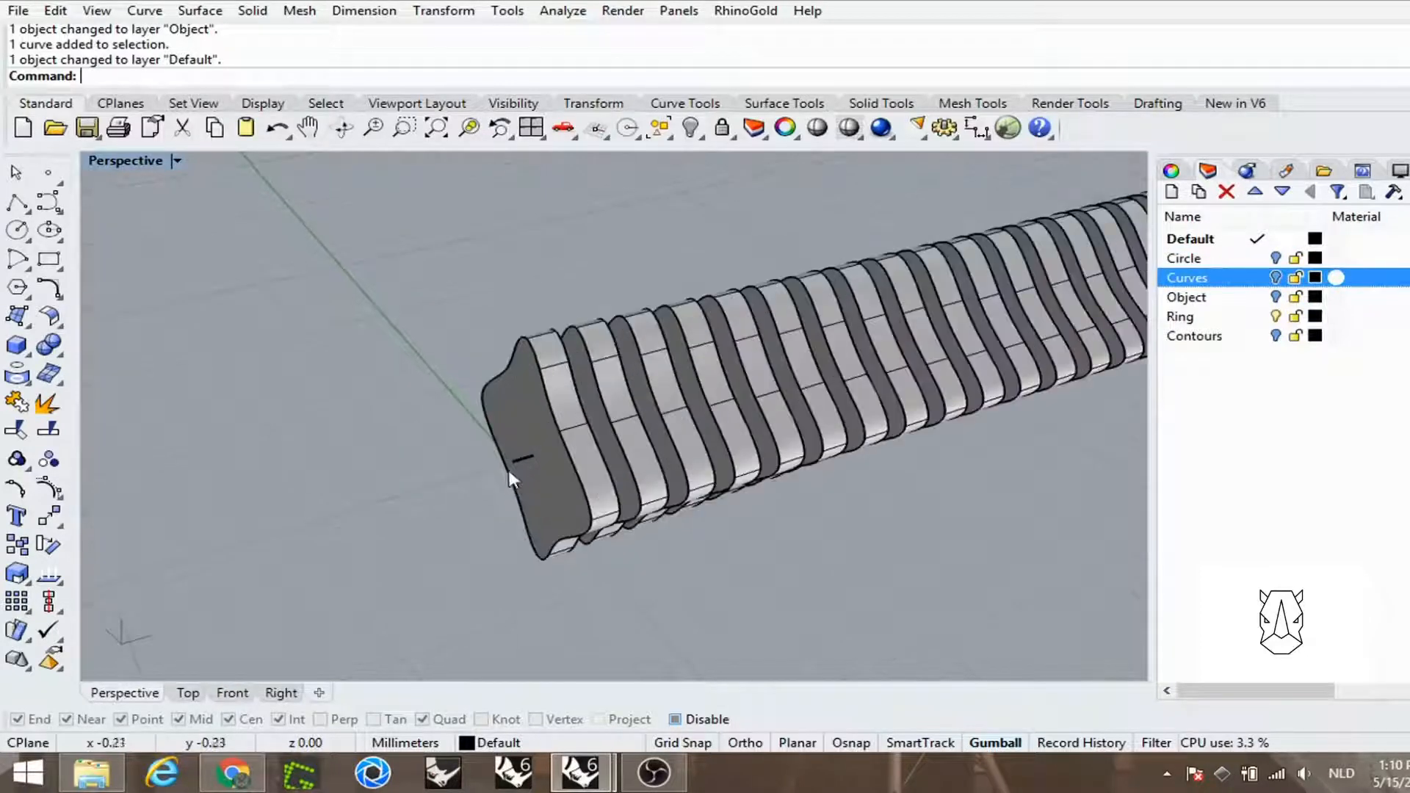
{"action": "type", "text": "Pipe"}
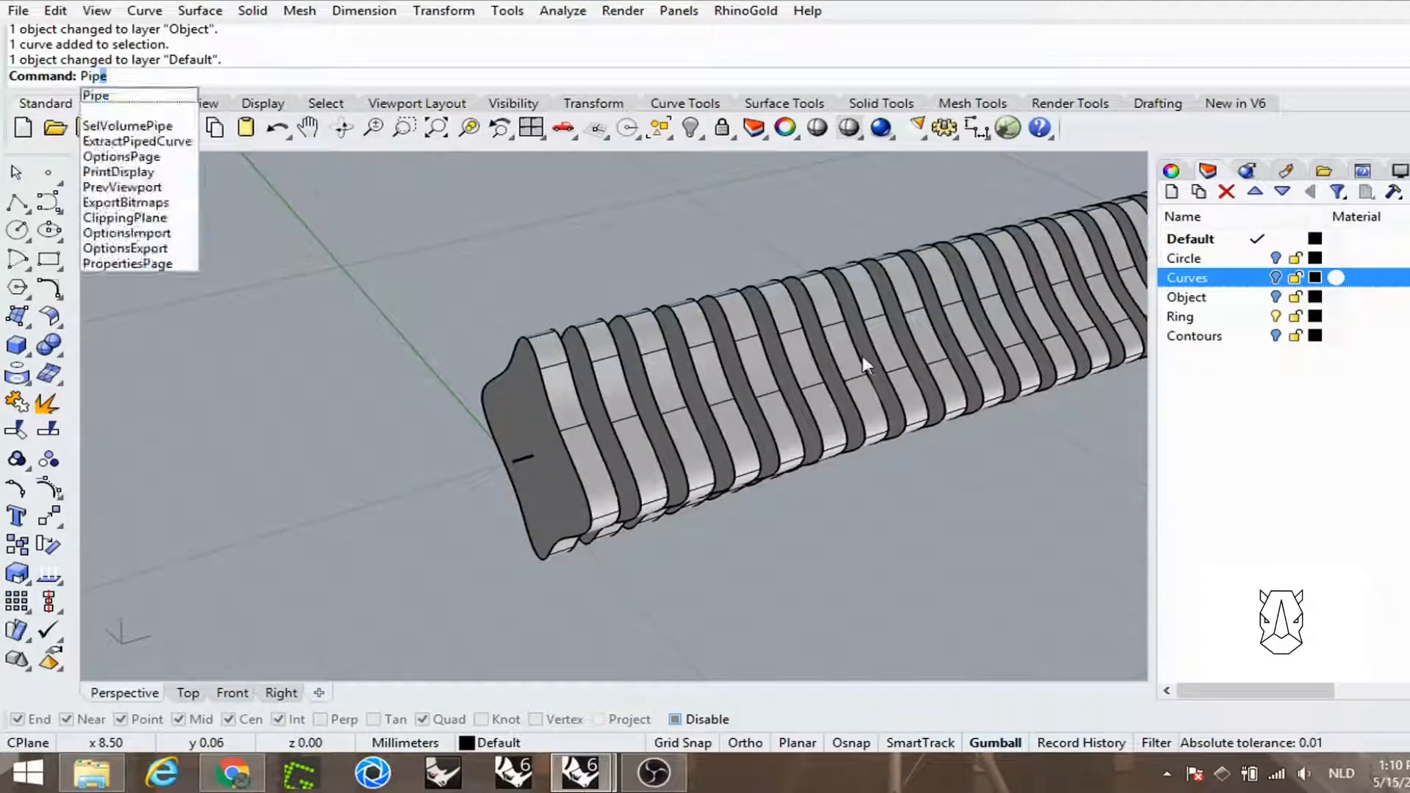
{"action": "key", "text": "Return"}
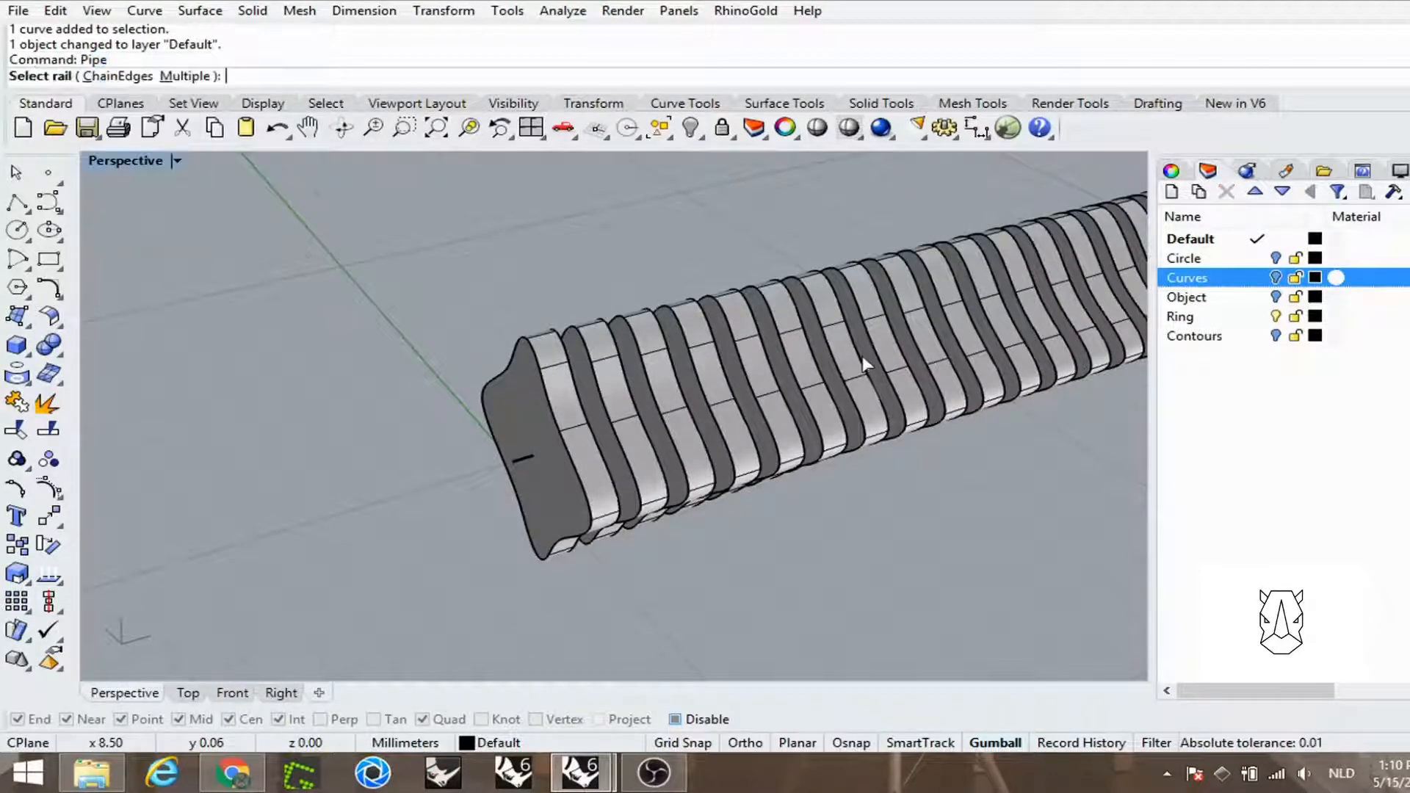
{"action": "left_click", "coordinate": [519, 461]}
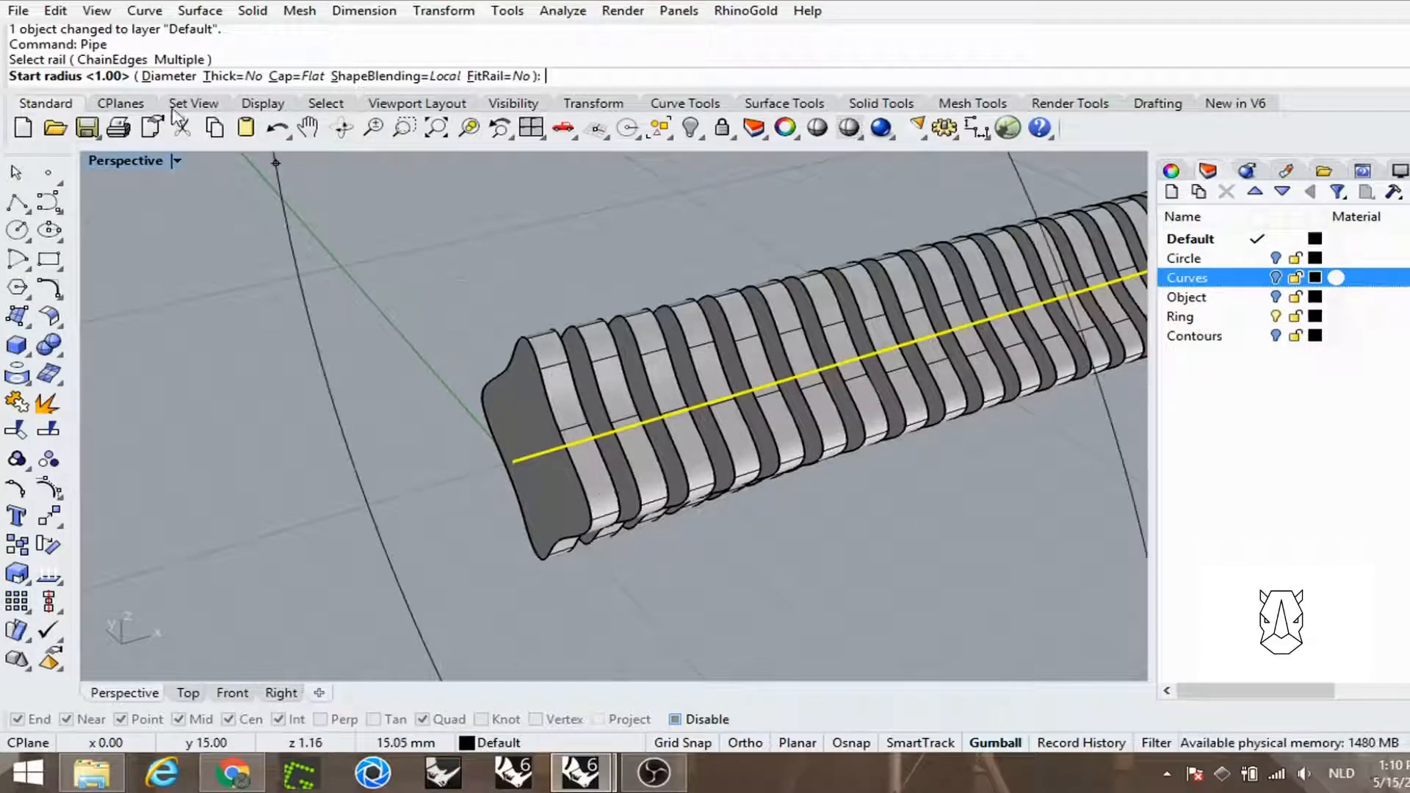
{"action": "left_click", "coordinate": [168, 76]}
{"action": "key", "text": "F8"}
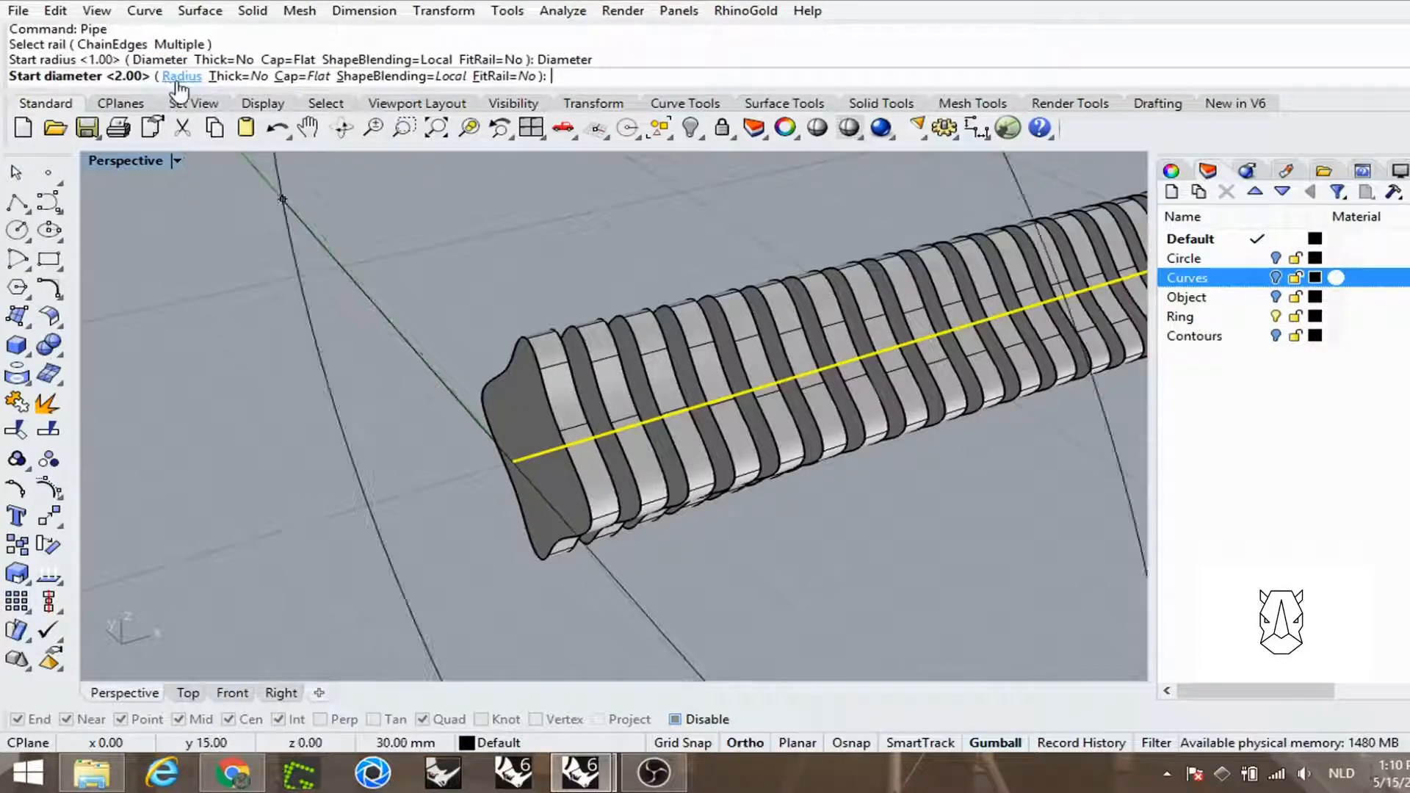
{"action": "type", "text": "1"}
{"action": "key", "text": "Return"}
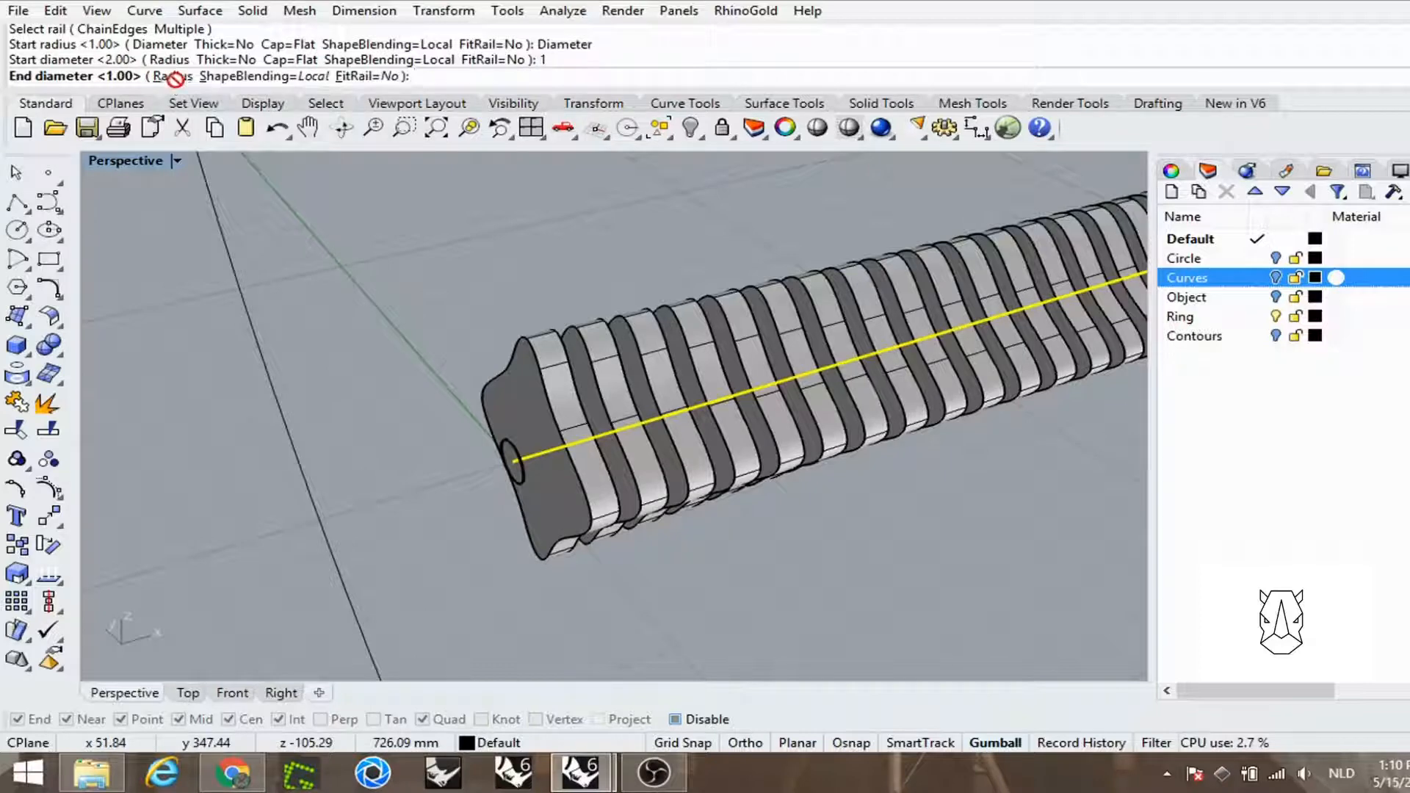
{"action": "key", "text": "Return"}
{"action": "key", "text": "Return"}
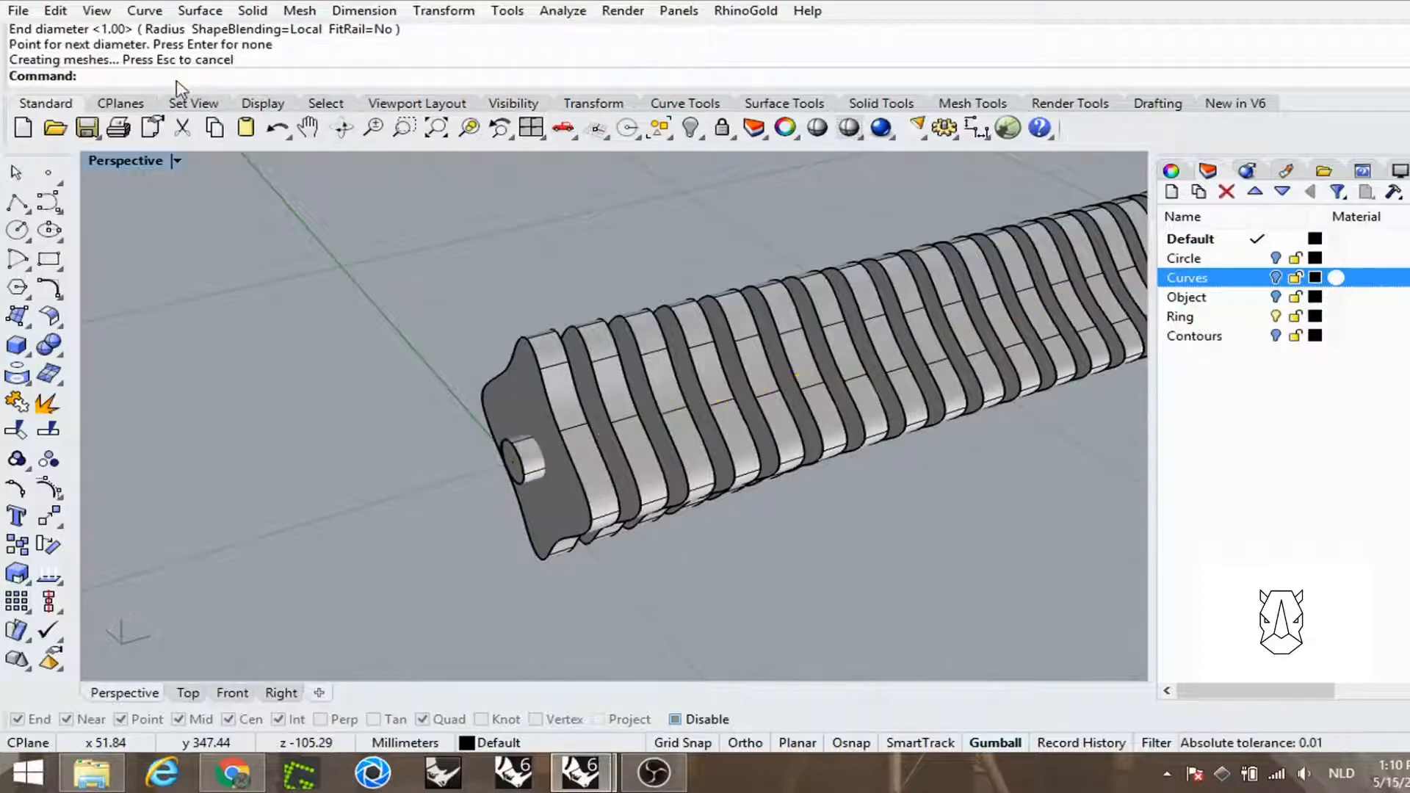
Step: Examine the piped row of blades, briefly showing the Circle layer to compare it with the circle, and hide that layer again
{"action": "right_click_drag", "start_coordinate": [354, 316], "coordinate": [442, 411]}
{"action": "scroll", "coordinate": [470, 411], "scroll_direction": "down", "scroll_amount": 8}
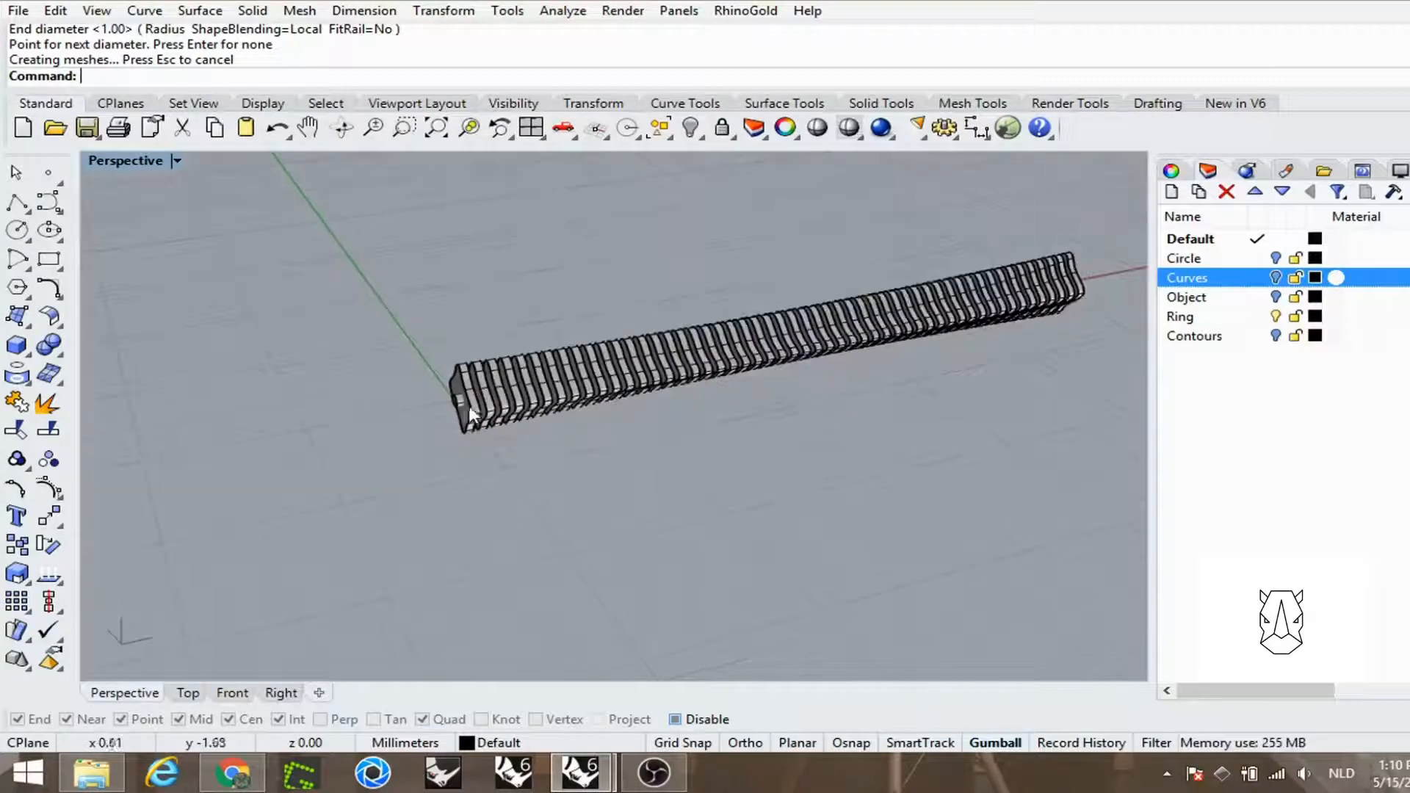
{"action": "right_click_drag", "start_coordinate": [633, 432], "coordinate": [638, 424]}
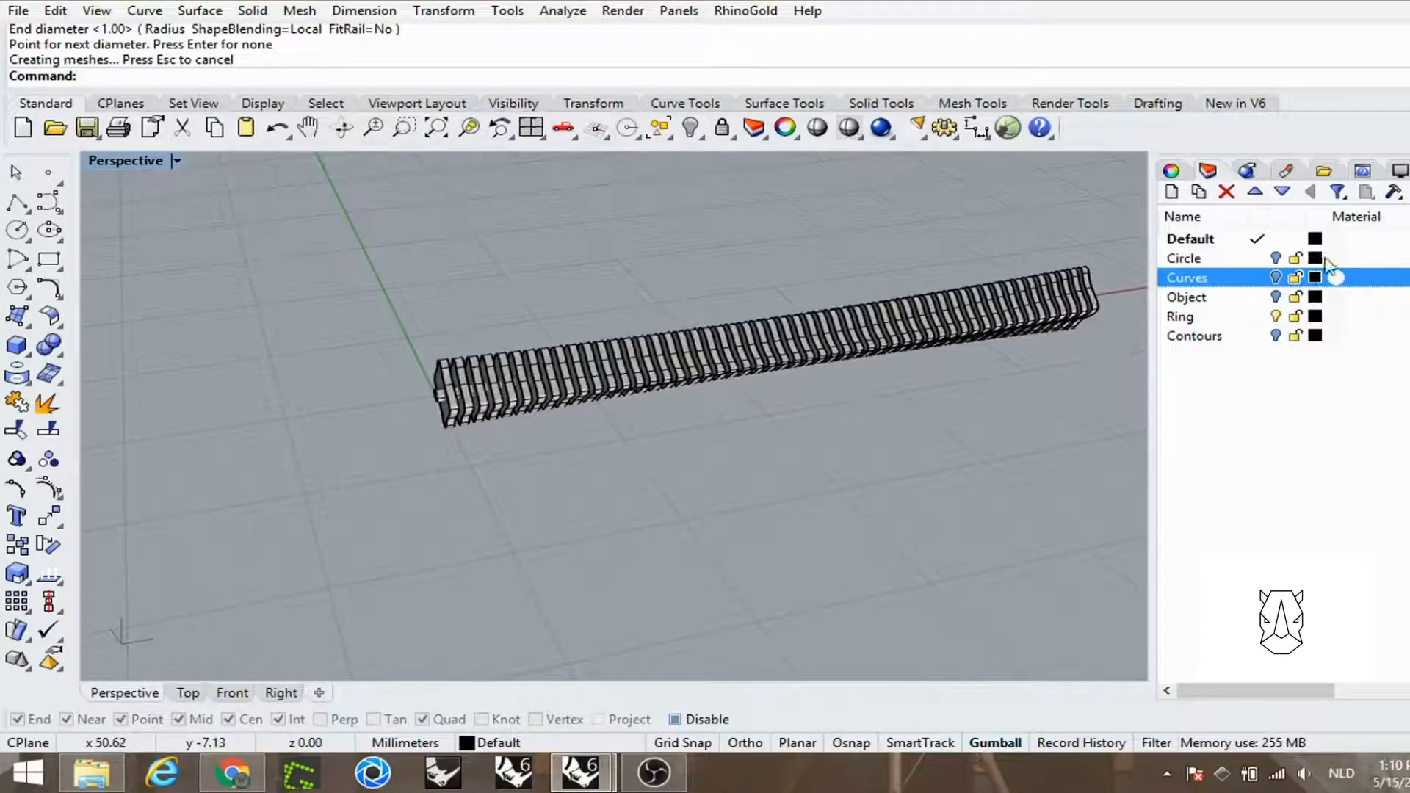
{"action": "left_click", "coordinate": [1276, 258]}
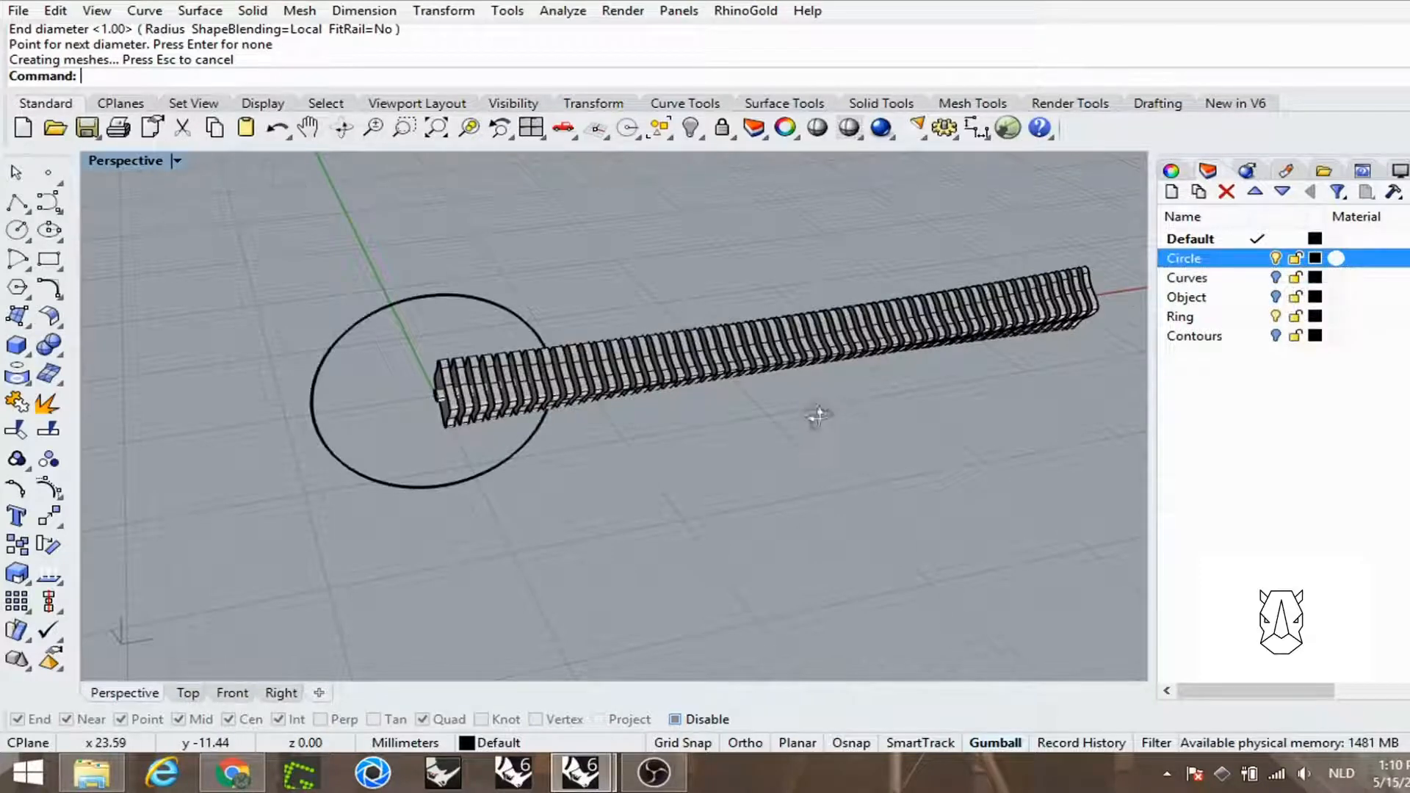
{"action": "right_click_drag", "start_coordinate": [817, 416], "coordinate": [838, 417]}
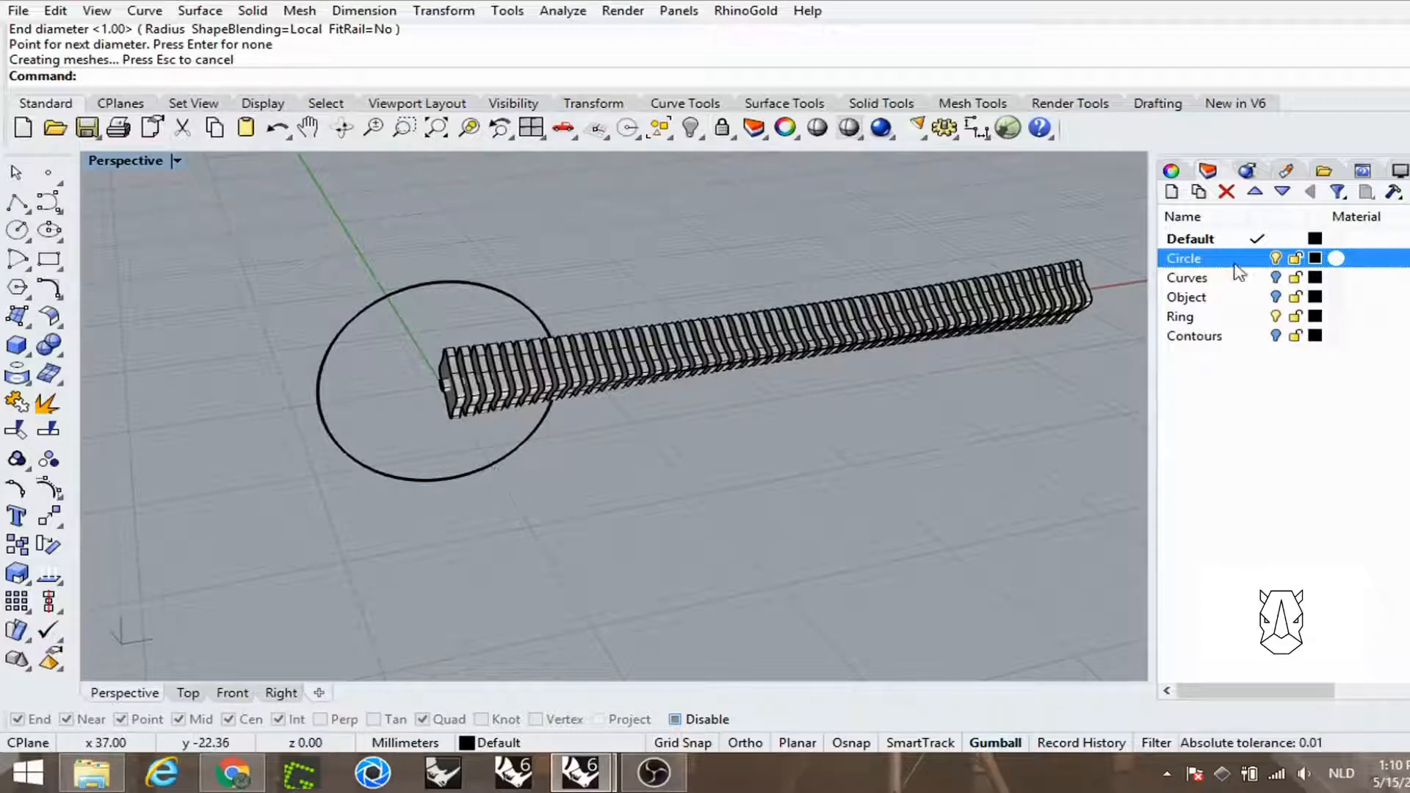
{"action": "left_click", "coordinate": [1276, 258]}
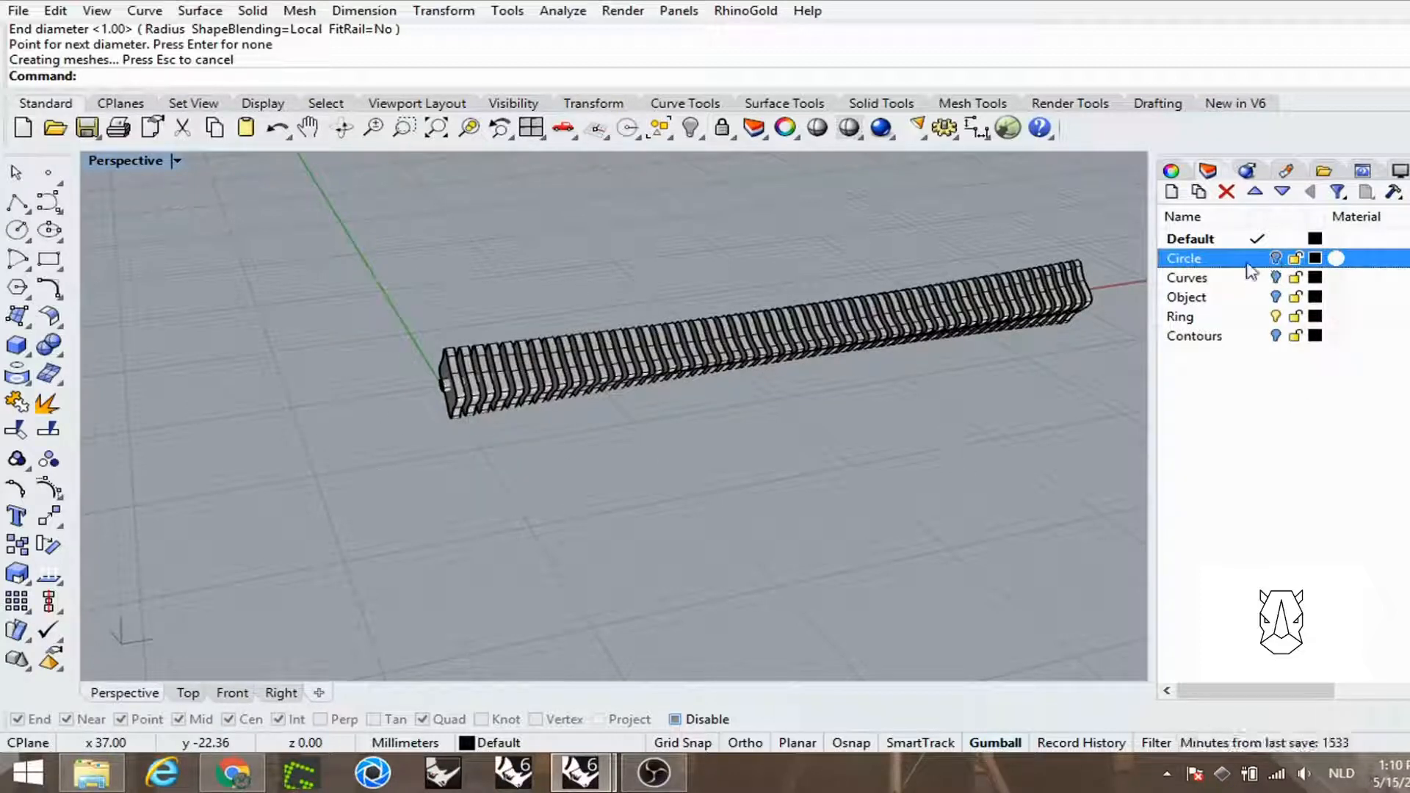
Step: Set the Perspective view to Ghosted display and move the centre line inside the pipe to the Circle layer
{"action": "scroll", "coordinate": [409, 419], "scroll_direction": "up", "scroll_amount": 6}
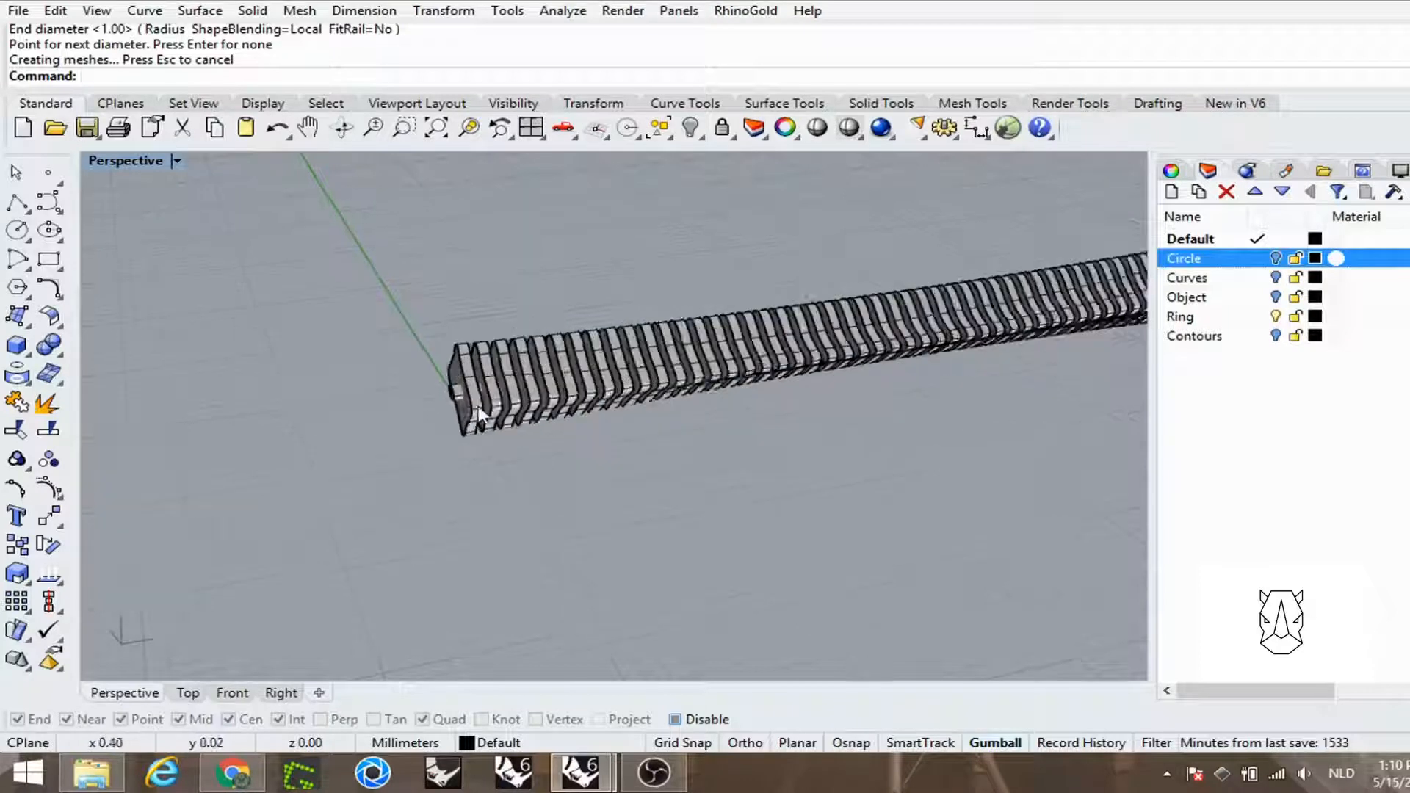
{"action": "scroll", "coordinate": [352, 355], "scroll_direction": "up", "scroll_amount": 3}
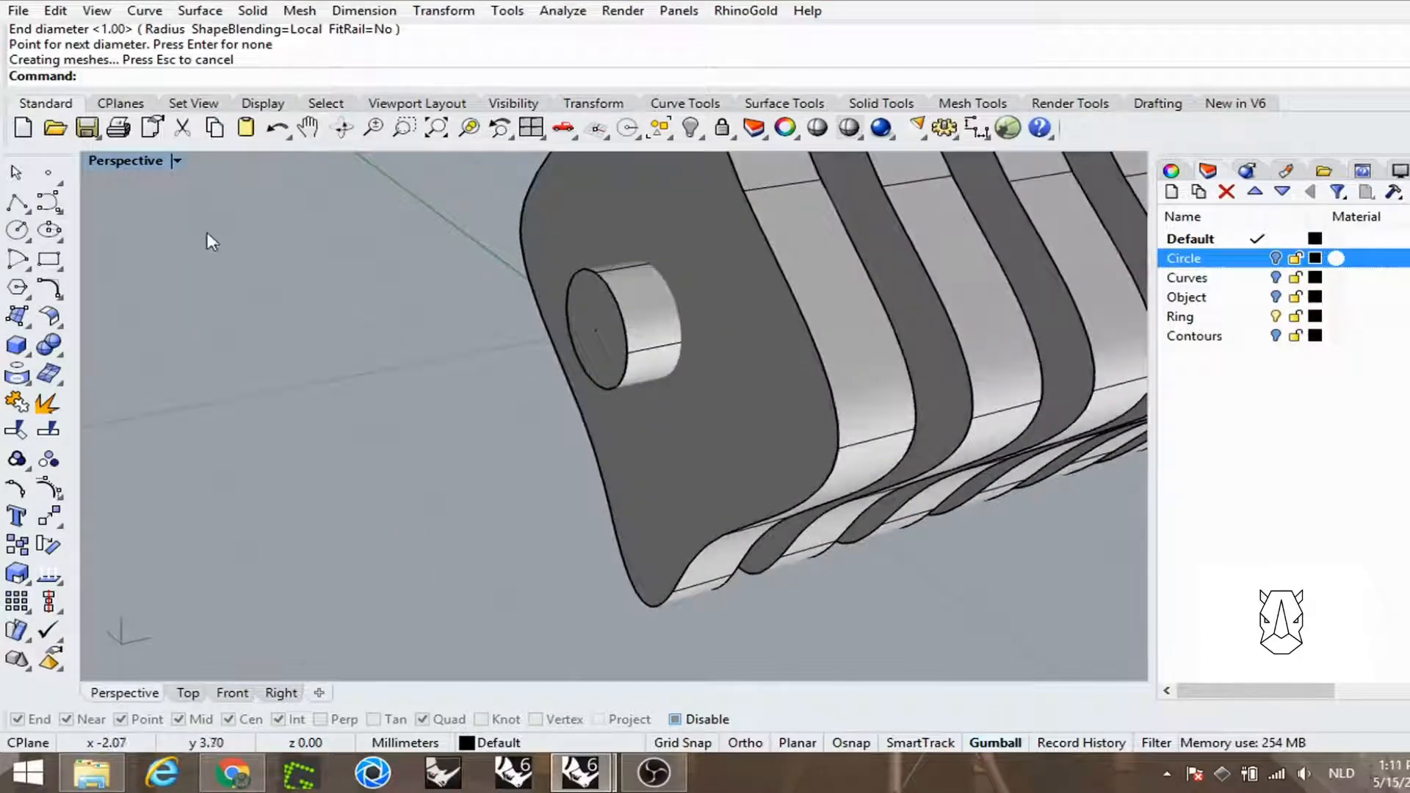
{"action": "left_click", "coordinate": [129, 161]}
{"action": "left_click", "coordinate": [246, 103]}
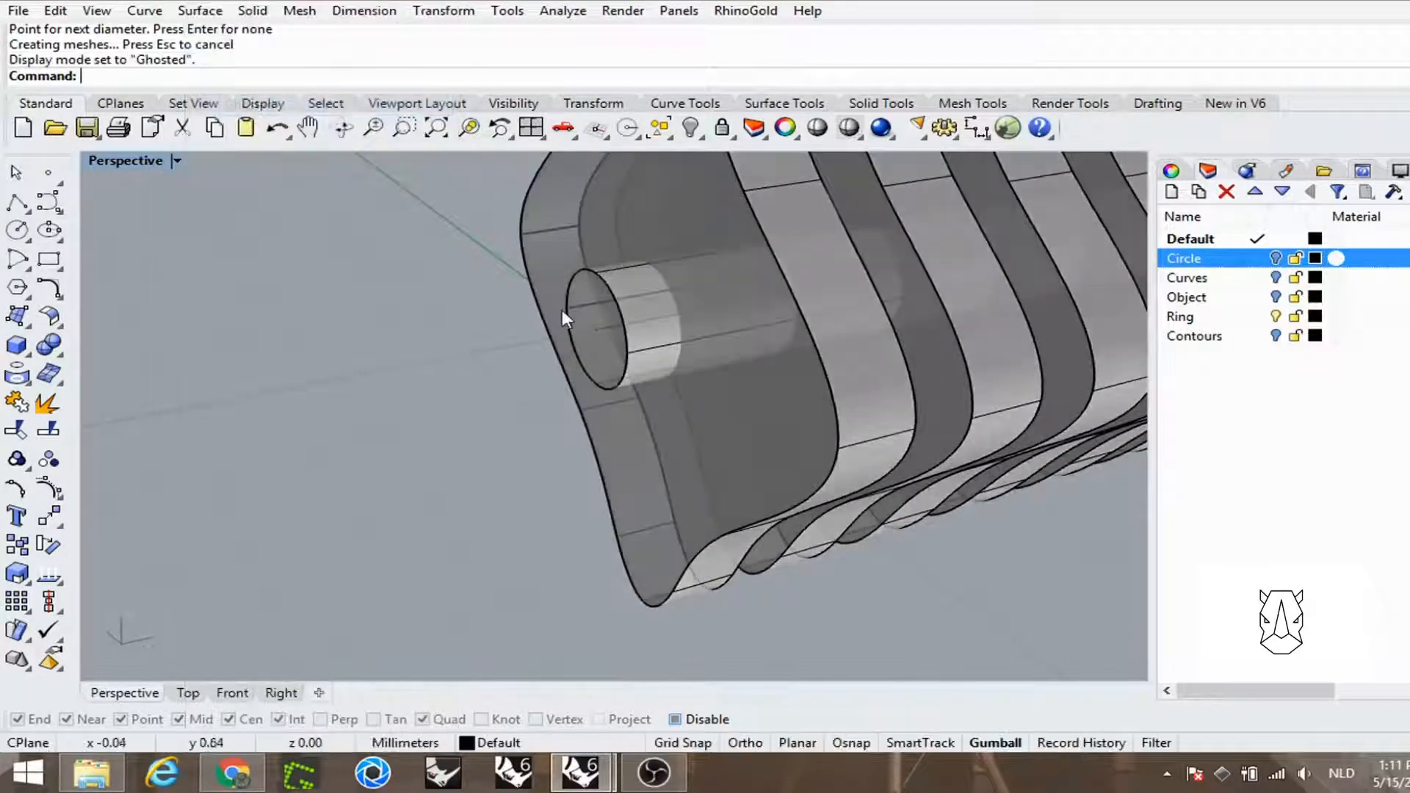
{"action": "left_click", "coordinate": [602, 328]}
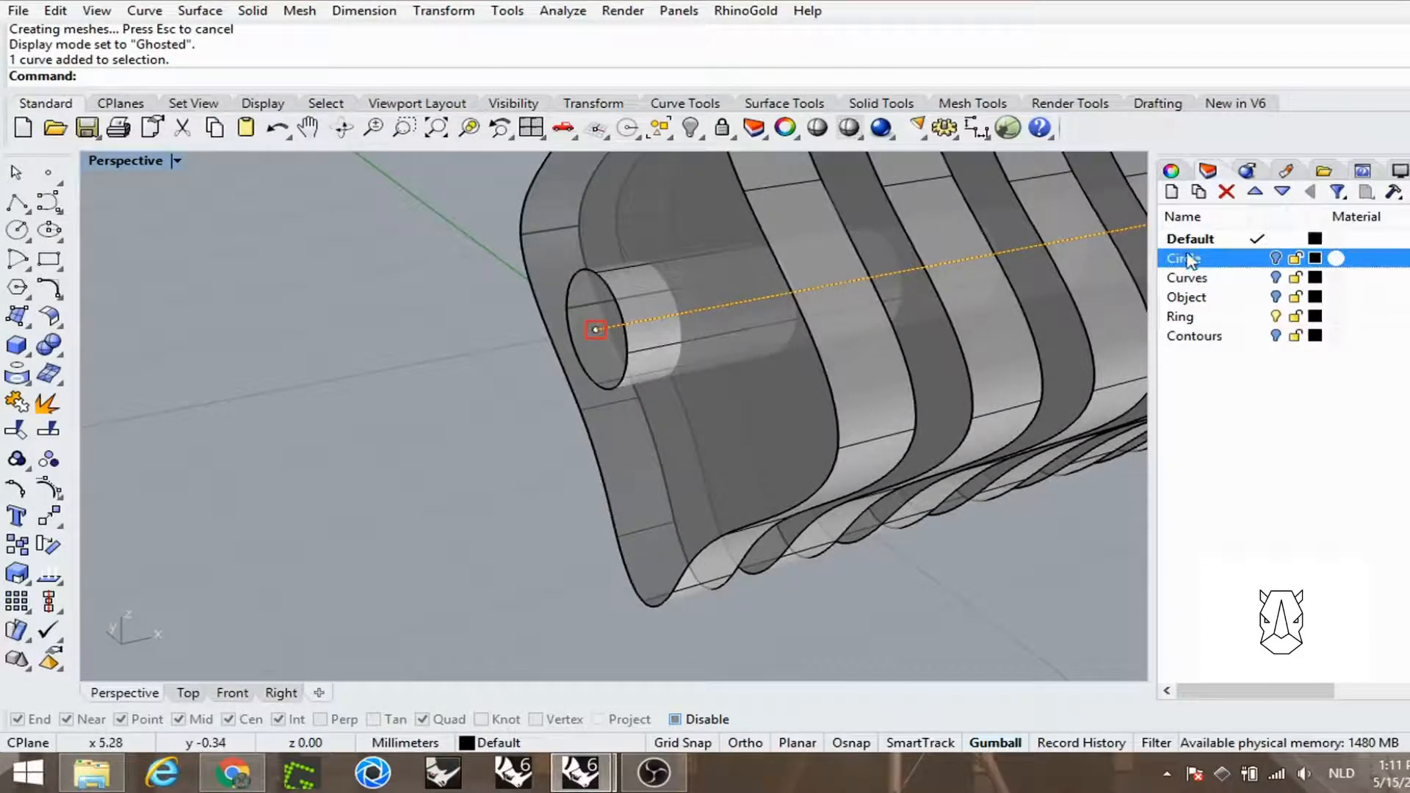
{"action": "right_click", "coordinate": [1185, 266]}
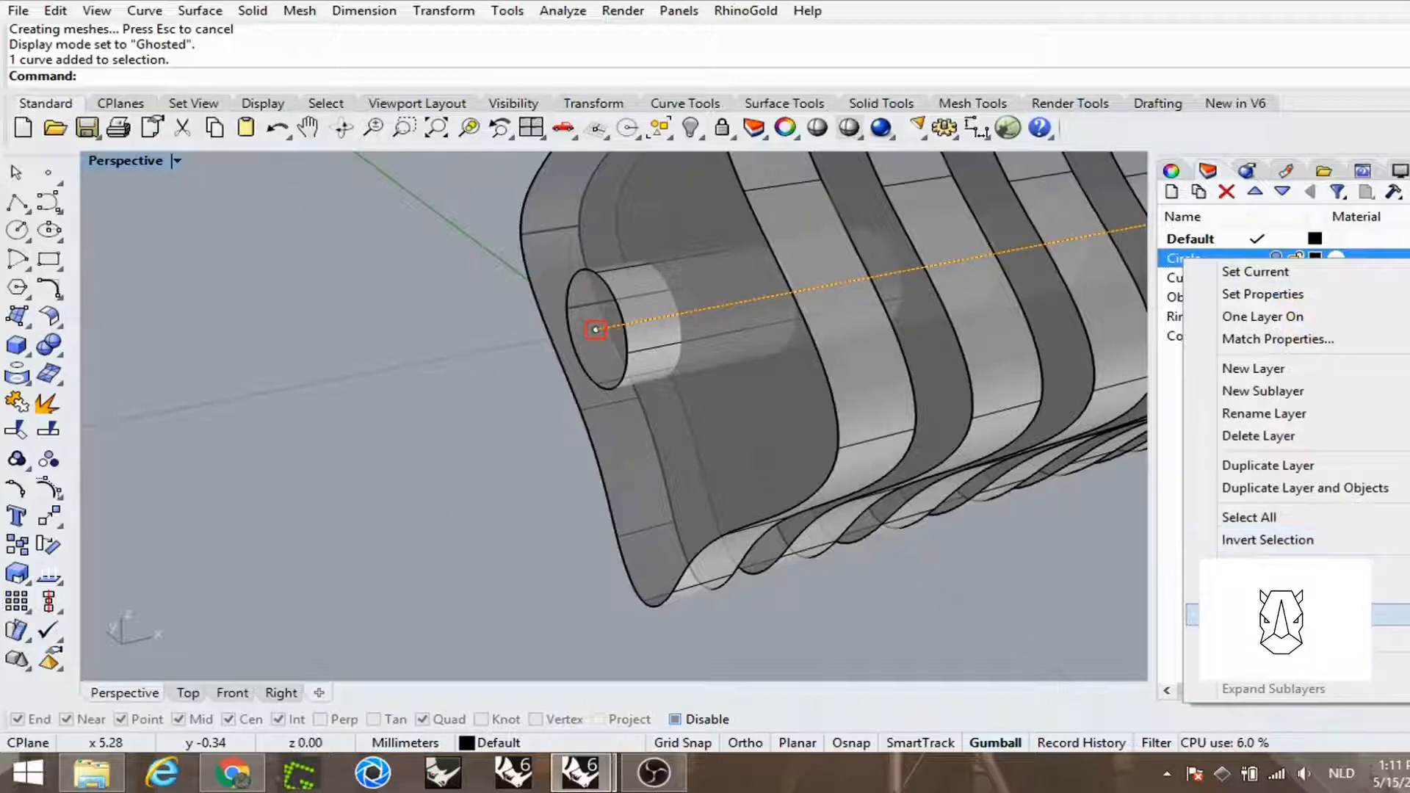
{"action": "left_click", "coordinate": [1260, 615]}
Step: Boolean-union all visible blades with the pipe, check that they select as one solid, and deselect it
{"action": "scroll", "coordinate": [636, 411], "scroll_direction": "down", "scroll_amount": 8}
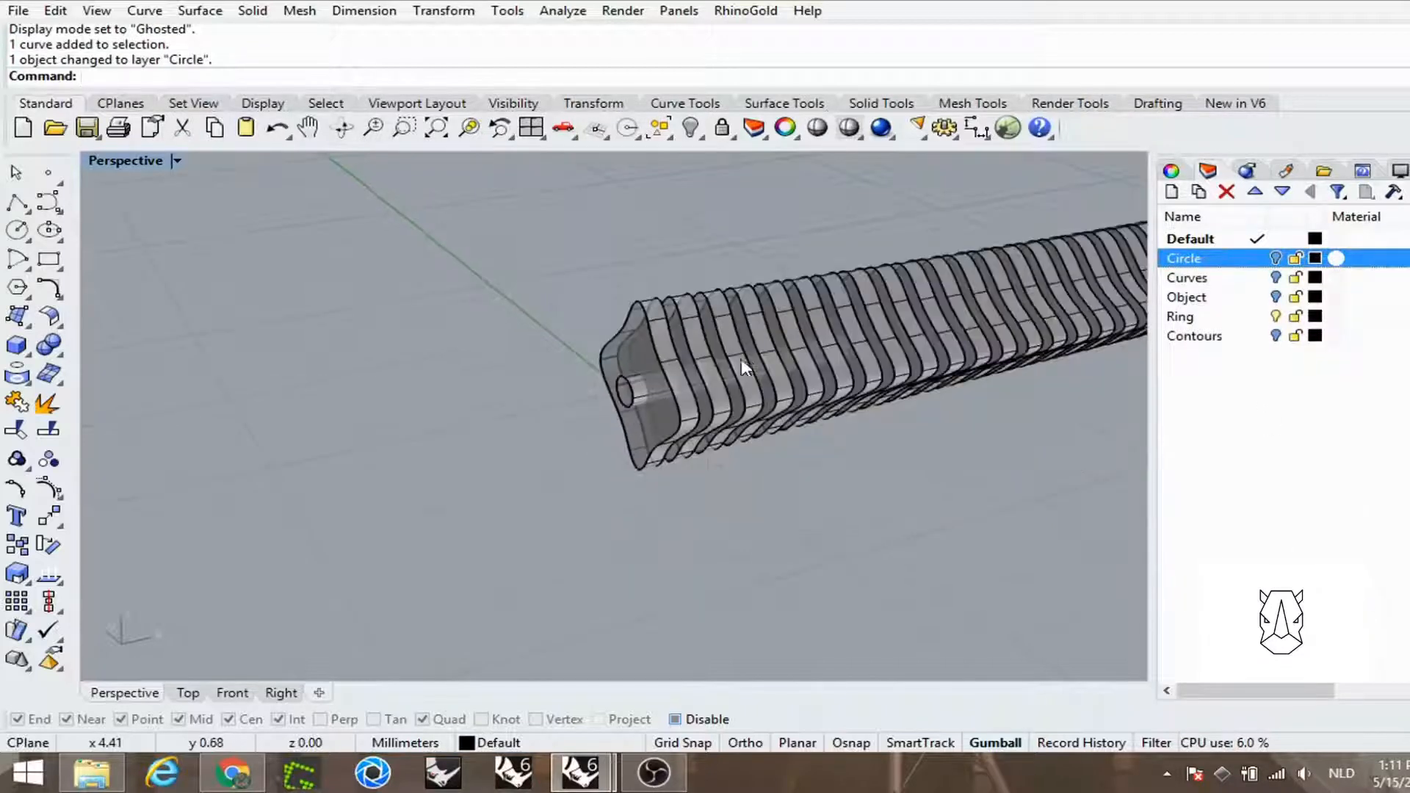
{"action": "key", "text": "ctrl+a"}
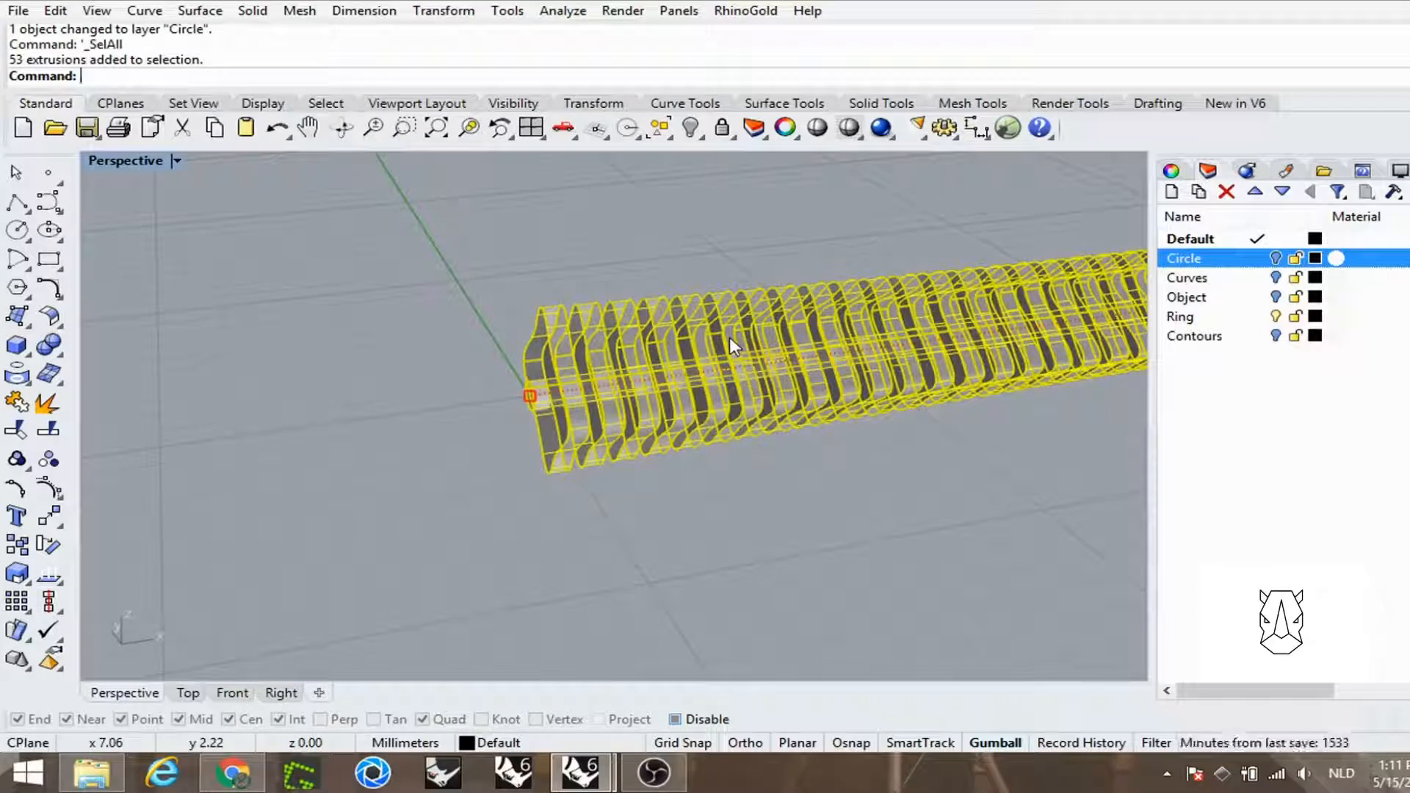
{"action": "left_click", "coordinate": [47, 346]}
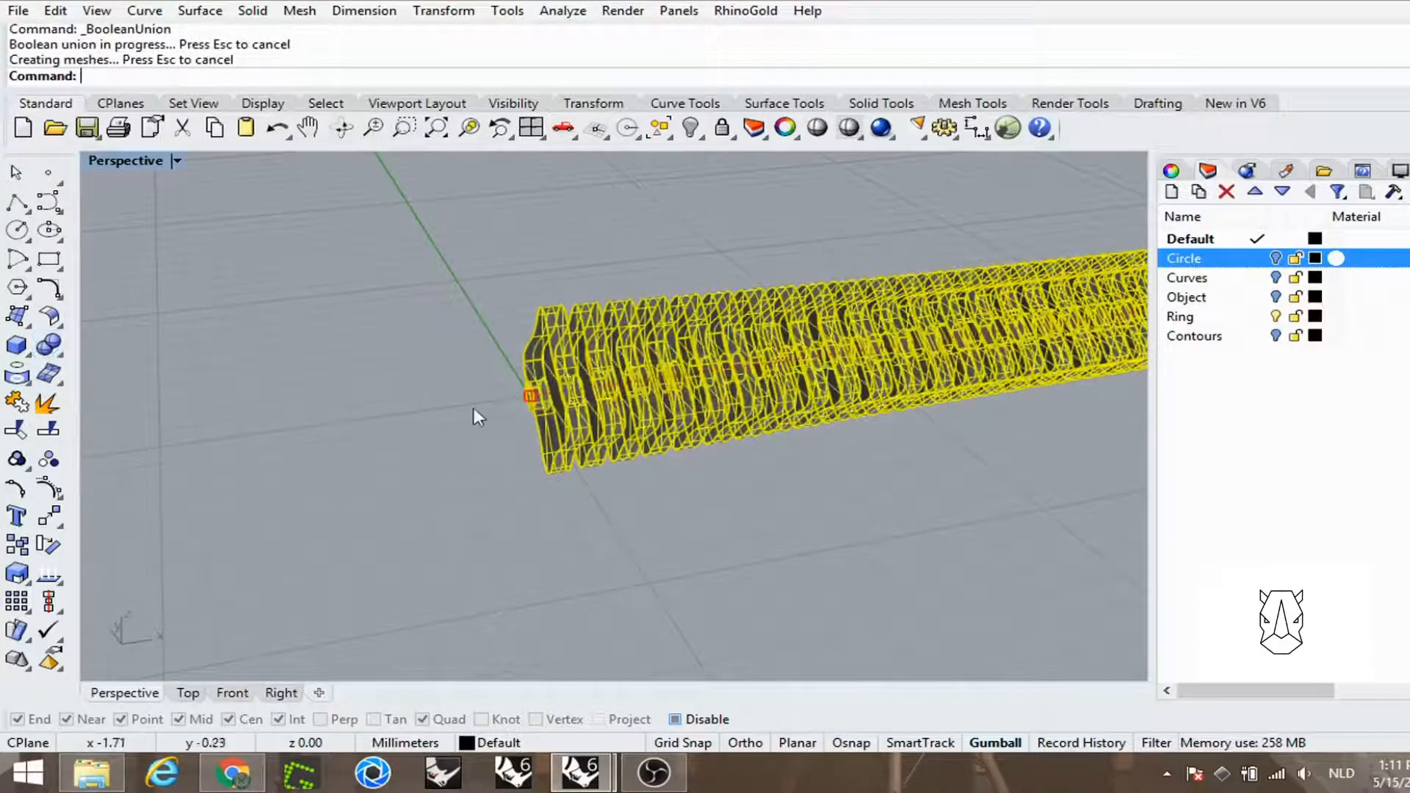
{"action": "left_click", "coordinate": [436, 349]}
{"action": "left_click", "coordinate": [540, 399]}
{"action": "left_click", "coordinate": [375, 290]}
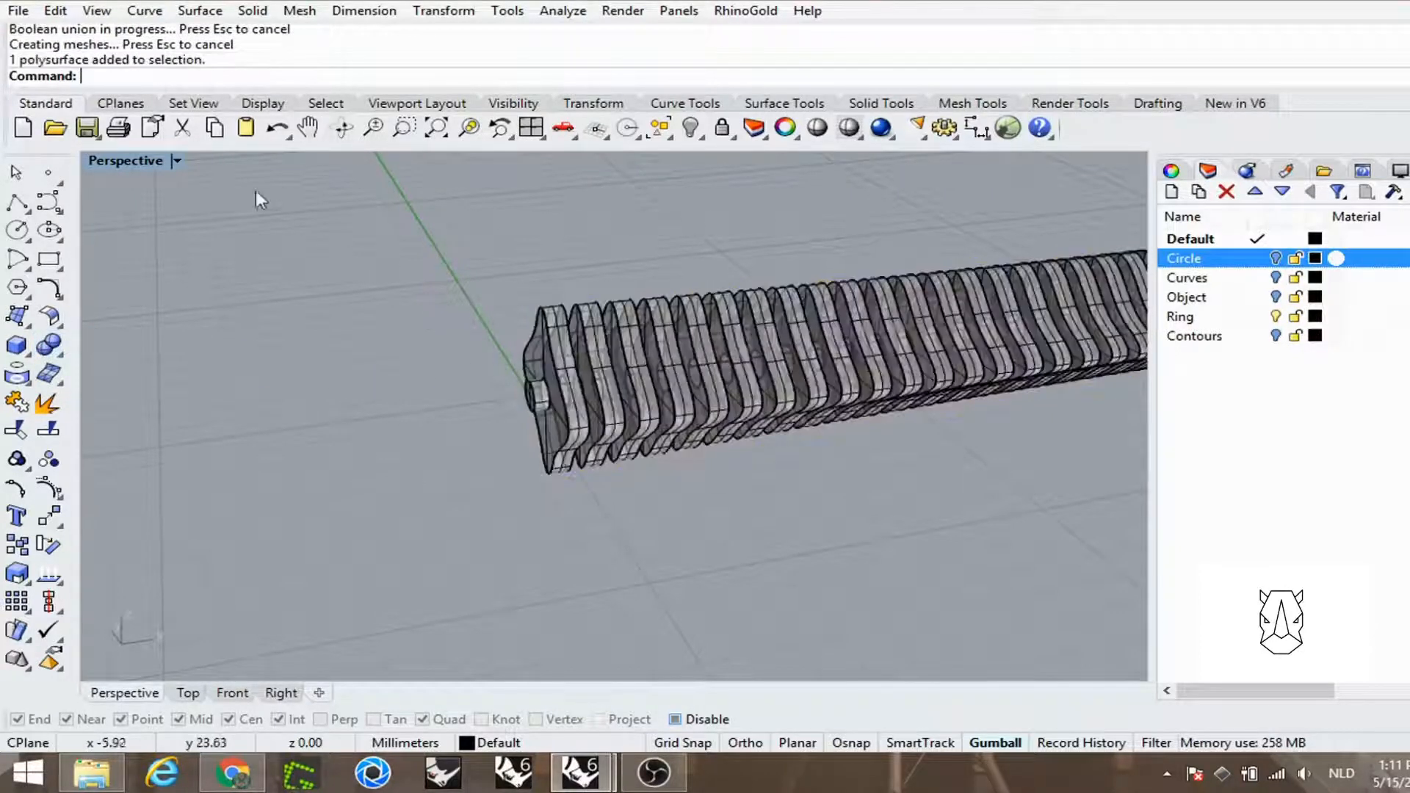
Step: Set the Perspective view to Shaded display and show the Circle layer
{"action": "left_click", "coordinate": [176, 160]}
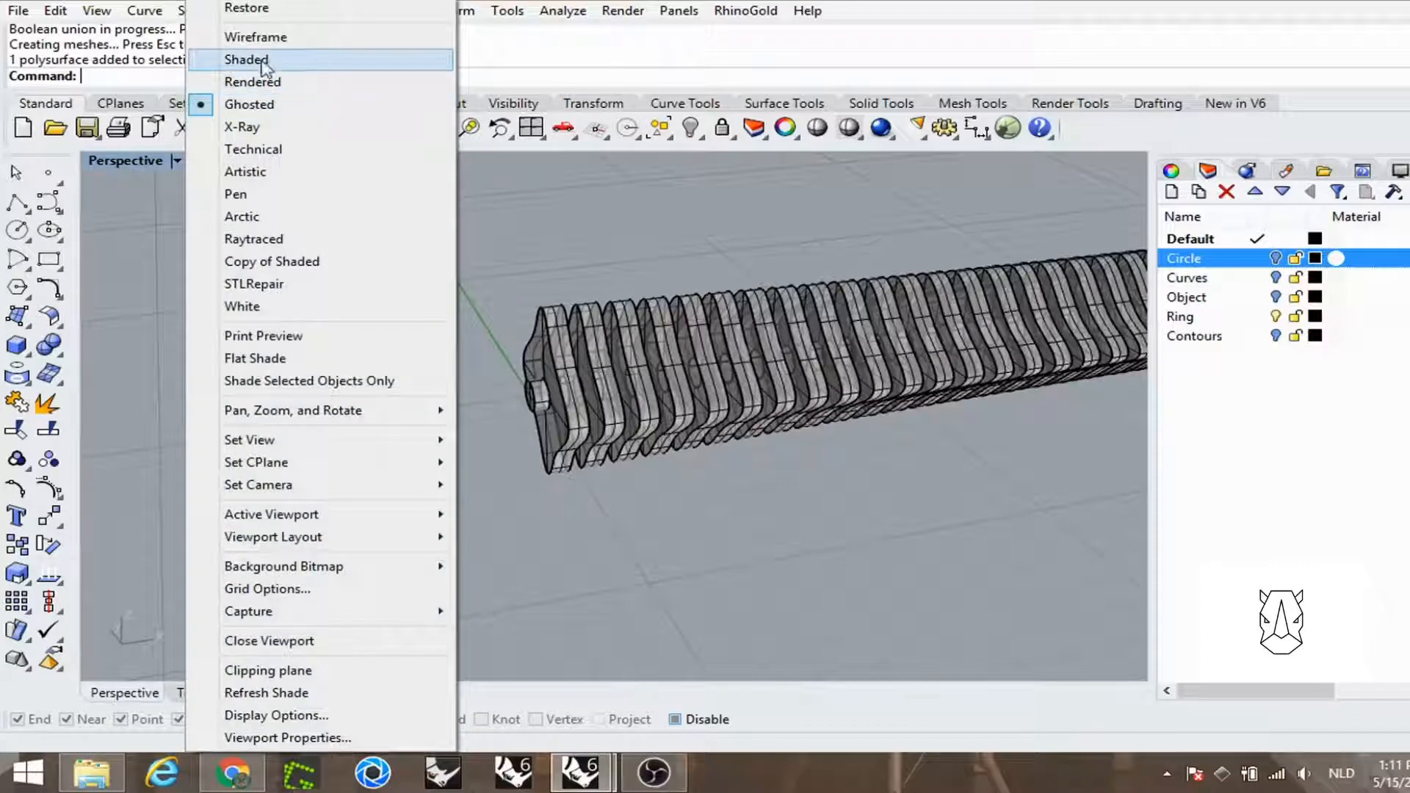
{"action": "left_click", "coordinate": [221, 56]}
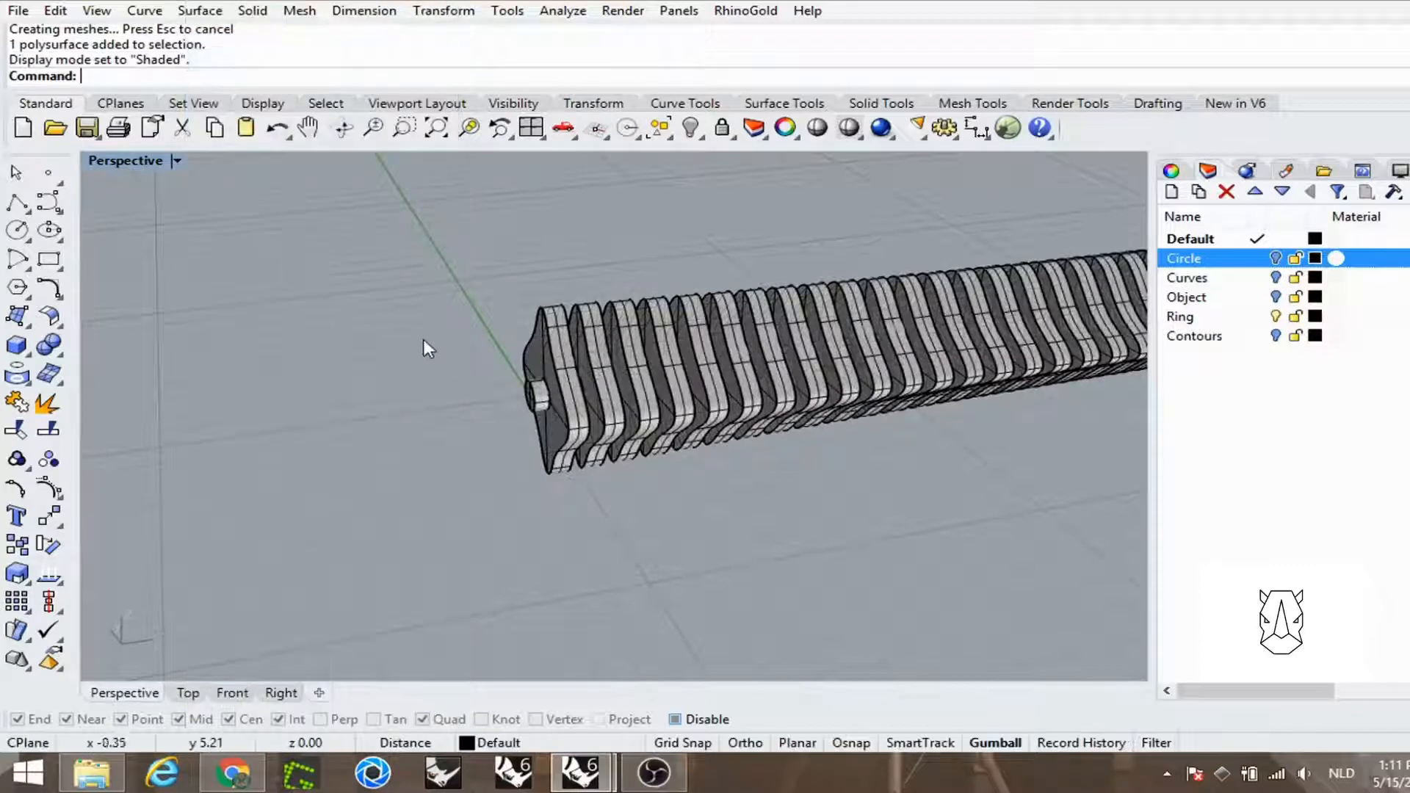
{"action": "left_click", "coordinate": [1277, 259]}
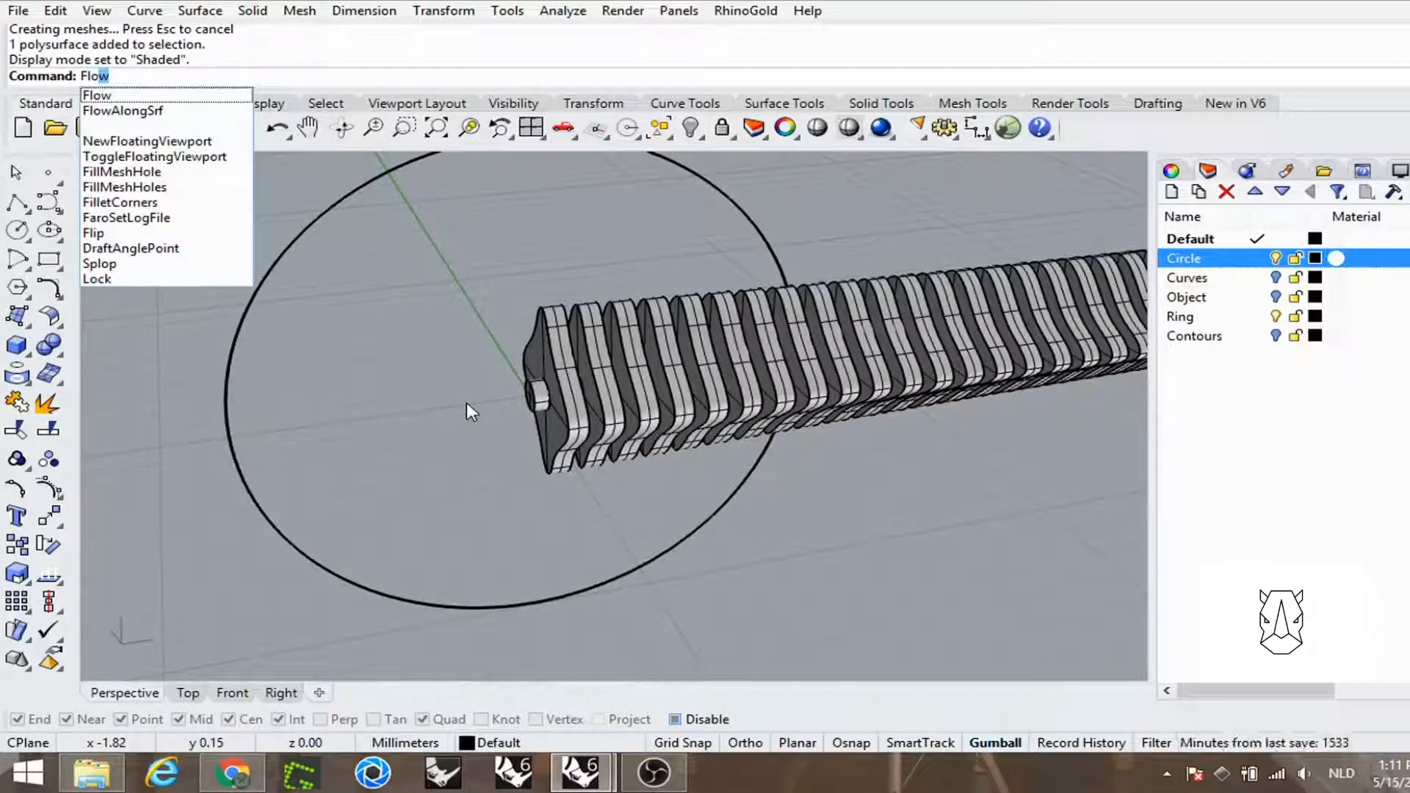
Step: Flow a copy of the unioned blade row from its straight centre line onto the circle, using Ghosted display to pick the base curve
{"action": "left_click", "coordinate": [89, 97]}
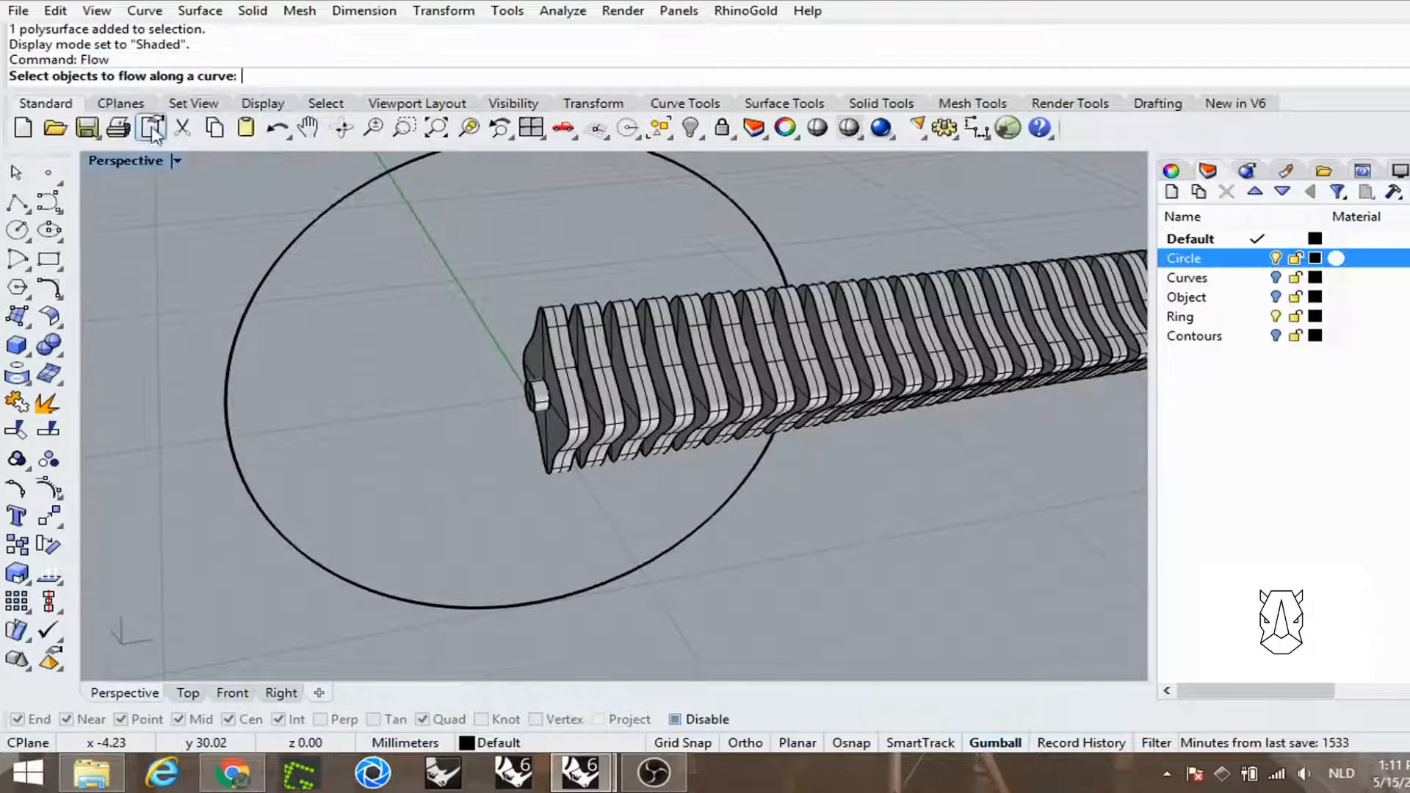
{"action": "right_click_drag", "start_coordinate": [482, 413], "coordinate": [523, 391]}
{"action": "left_click", "coordinate": [602, 345]}
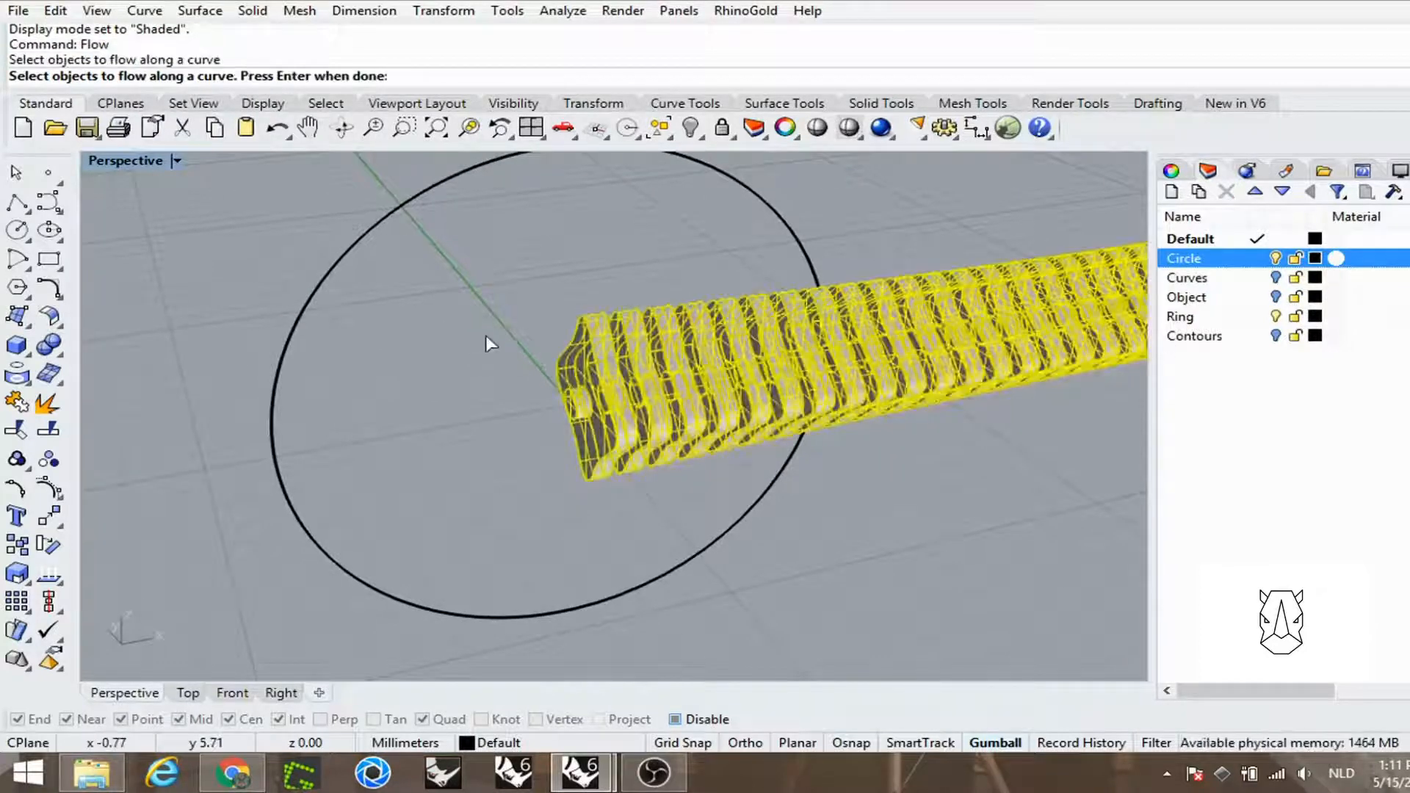
{"action": "key", "text": "Return"}
{"action": "scroll", "coordinate": [558, 409], "scroll_direction": "up", "scroll_amount": 5}
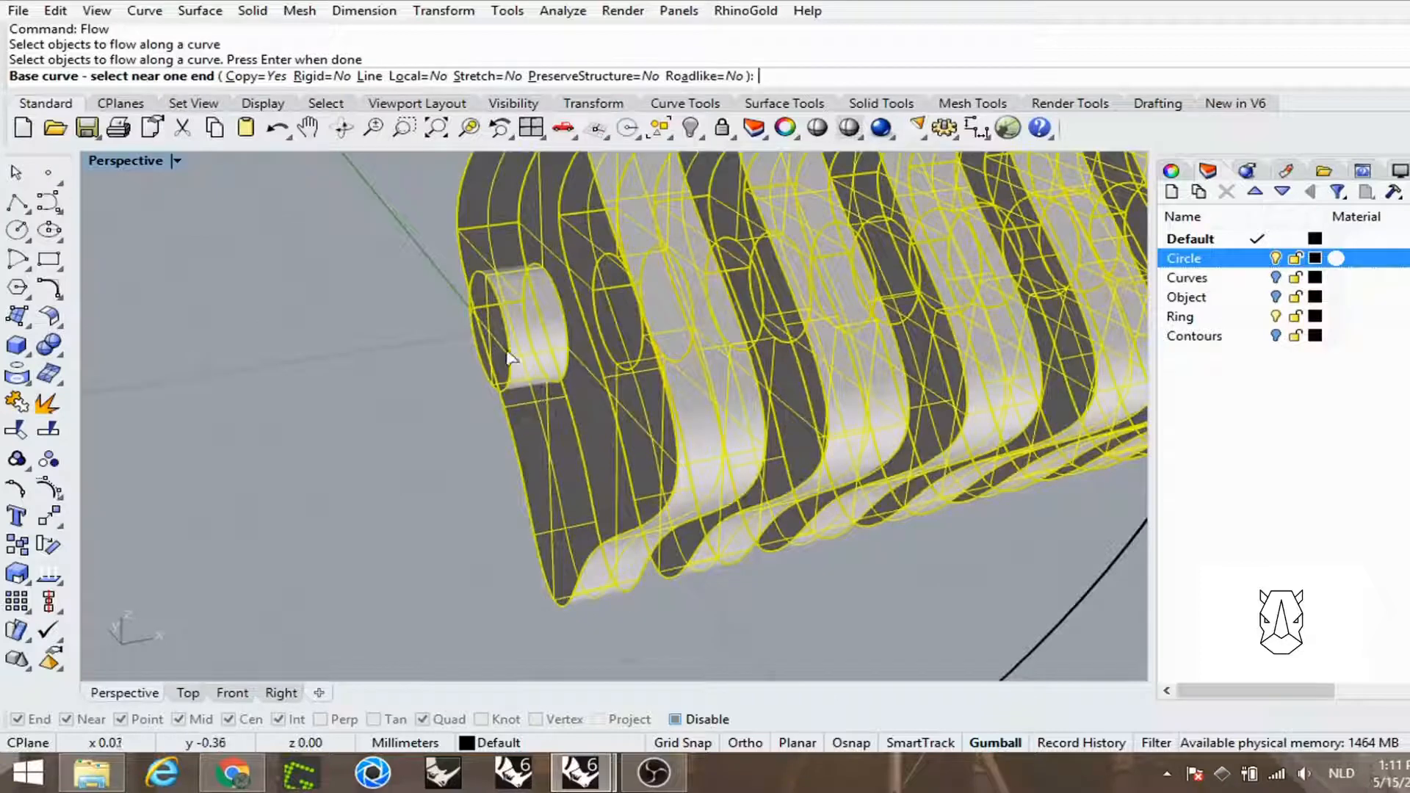
{"action": "scroll", "coordinate": [509, 350], "scroll_direction": "up", "scroll_amount": 5}
{"action": "scroll", "coordinate": [507, 338], "scroll_direction": "down", "scroll_amount": 5}
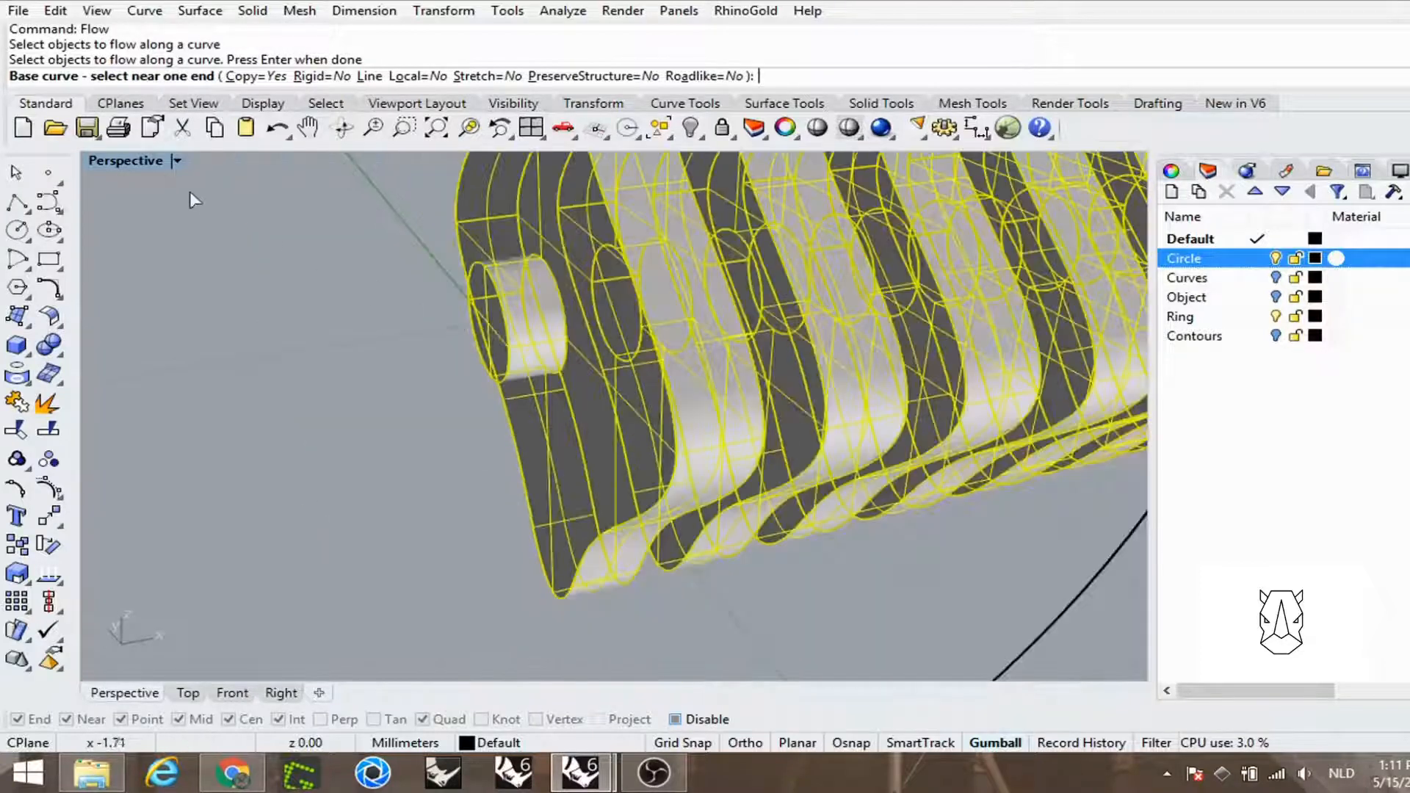
{"action": "left_click", "coordinate": [133, 160]}
{"action": "left_click", "coordinate": [233, 101]}
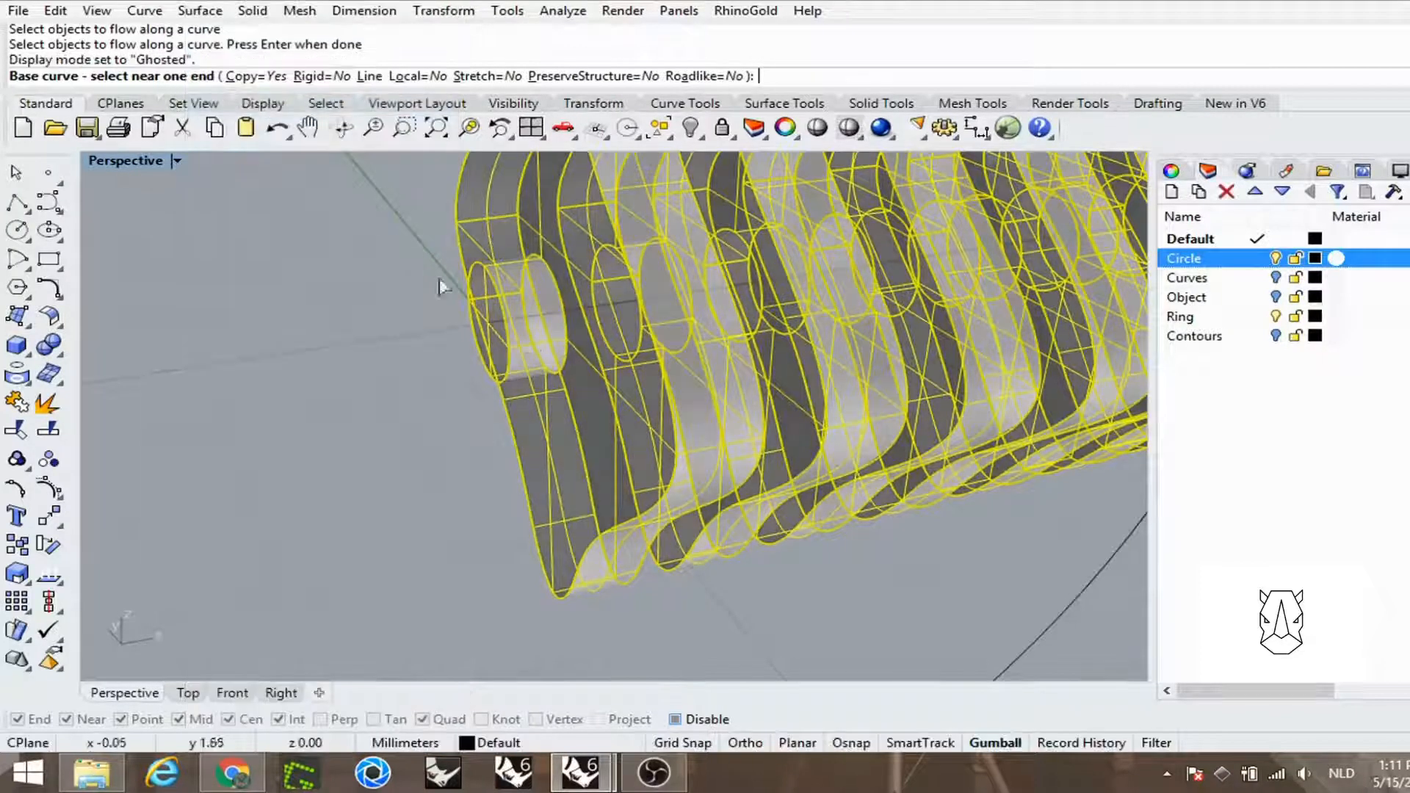
{"action": "left_click", "coordinate": [520, 324]}
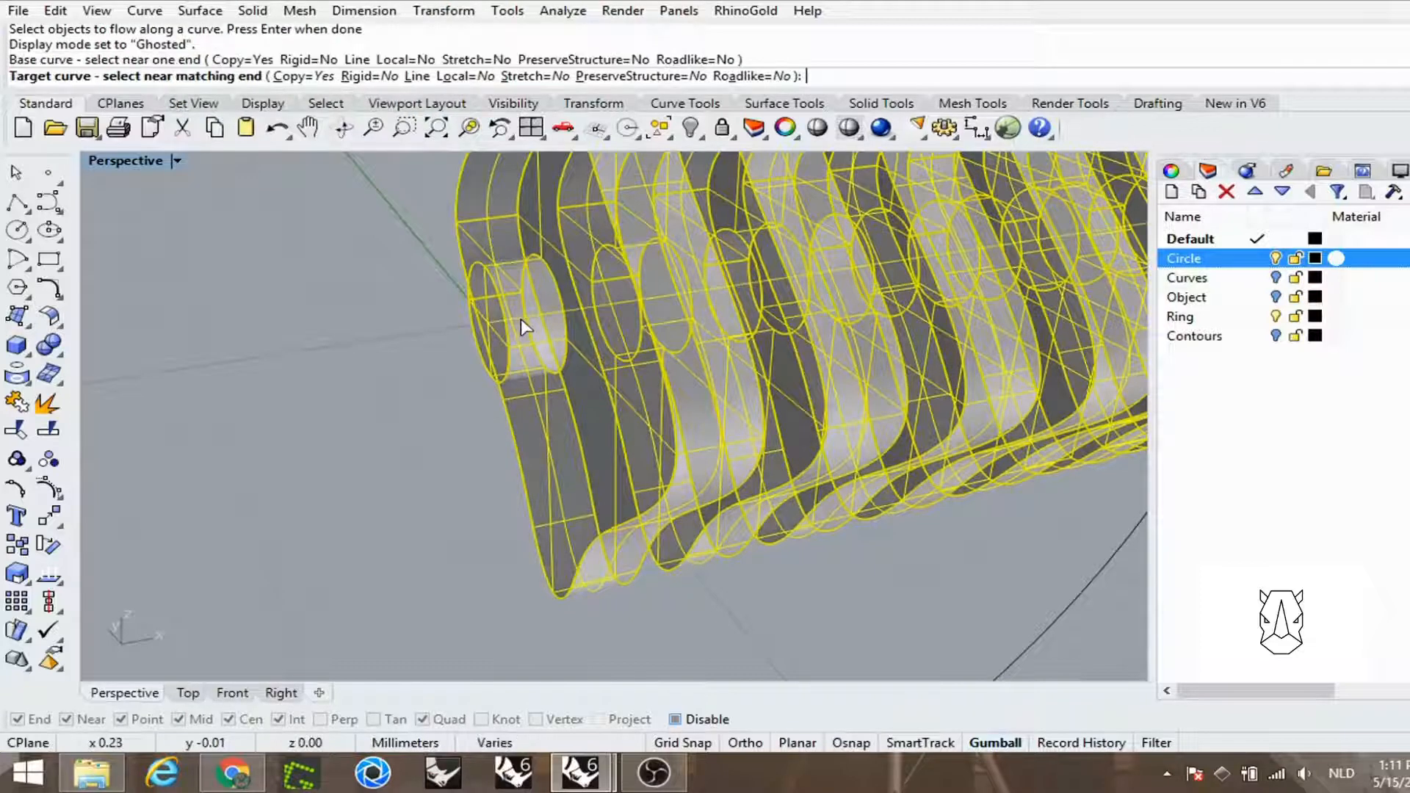
{"action": "scroll", "coordinate": [521, 320], "scroll_direction": "down", "scroll_amount": 5}
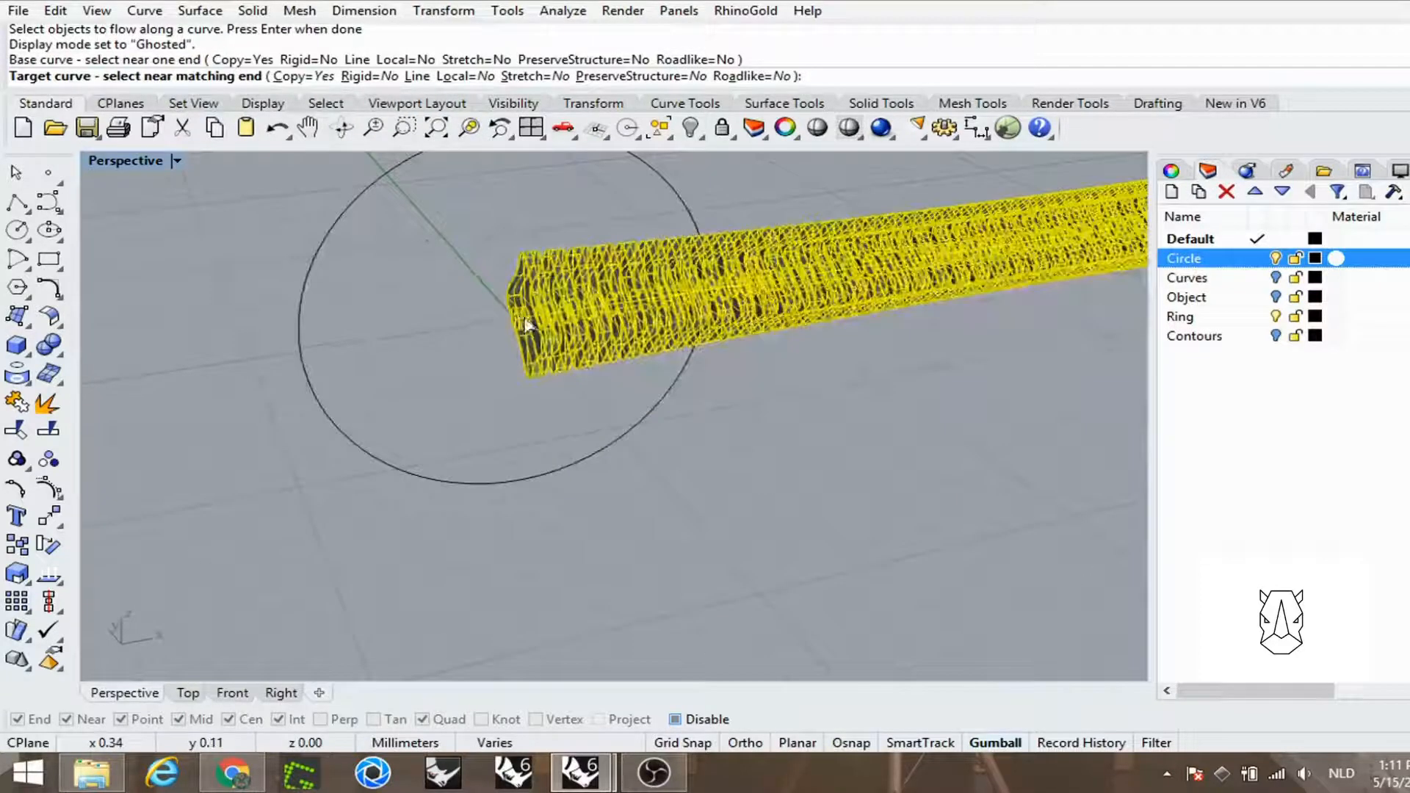
{"action": "left_click", "coordinate": [687, 367]}
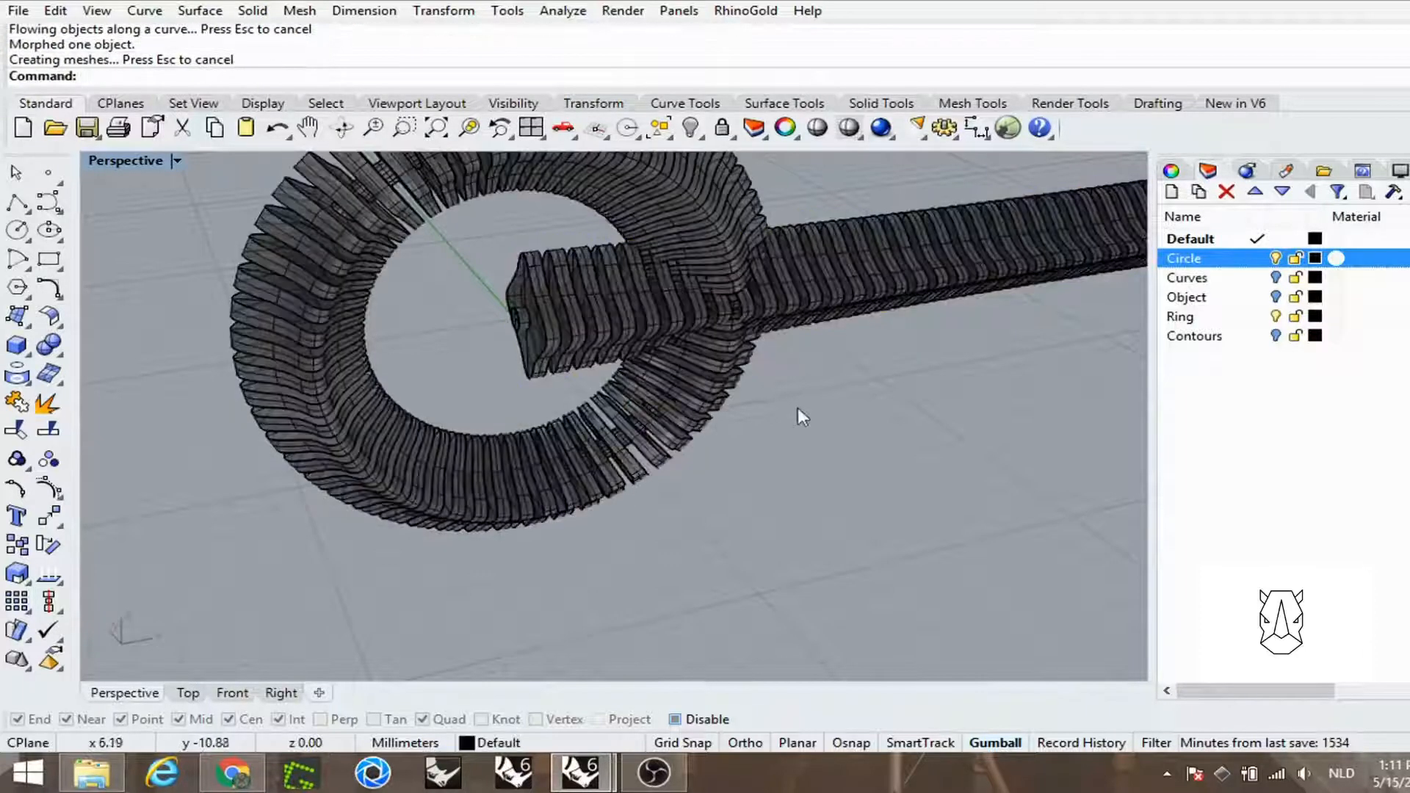
Step: Move the straight blade row to the hidden Object layer, leaving only the ring in view
{"action": "right_click_drag", "start_coordinate": [798, 409], "coordinate": [878, 470]}
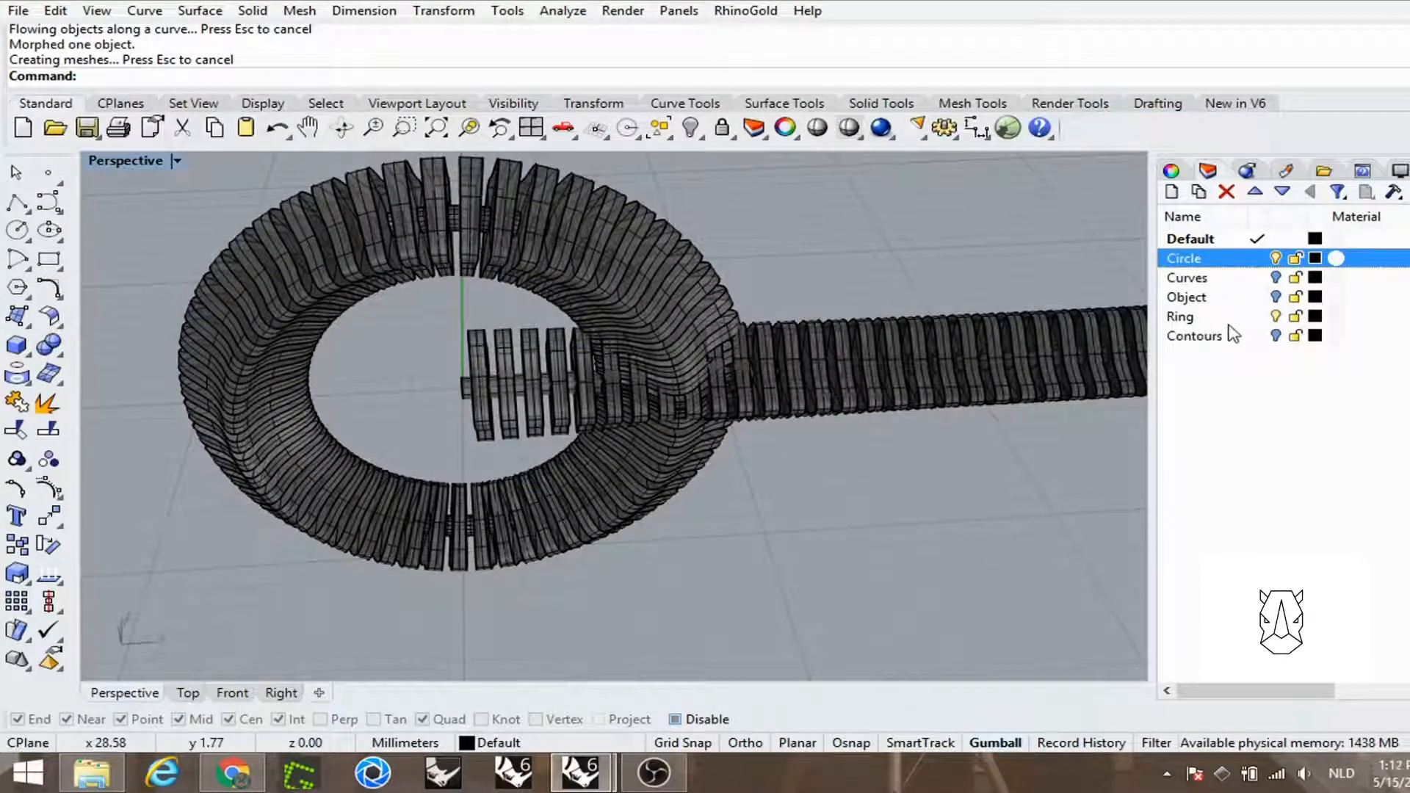
{"action": "left_click", "coordinate": [973, 389]}
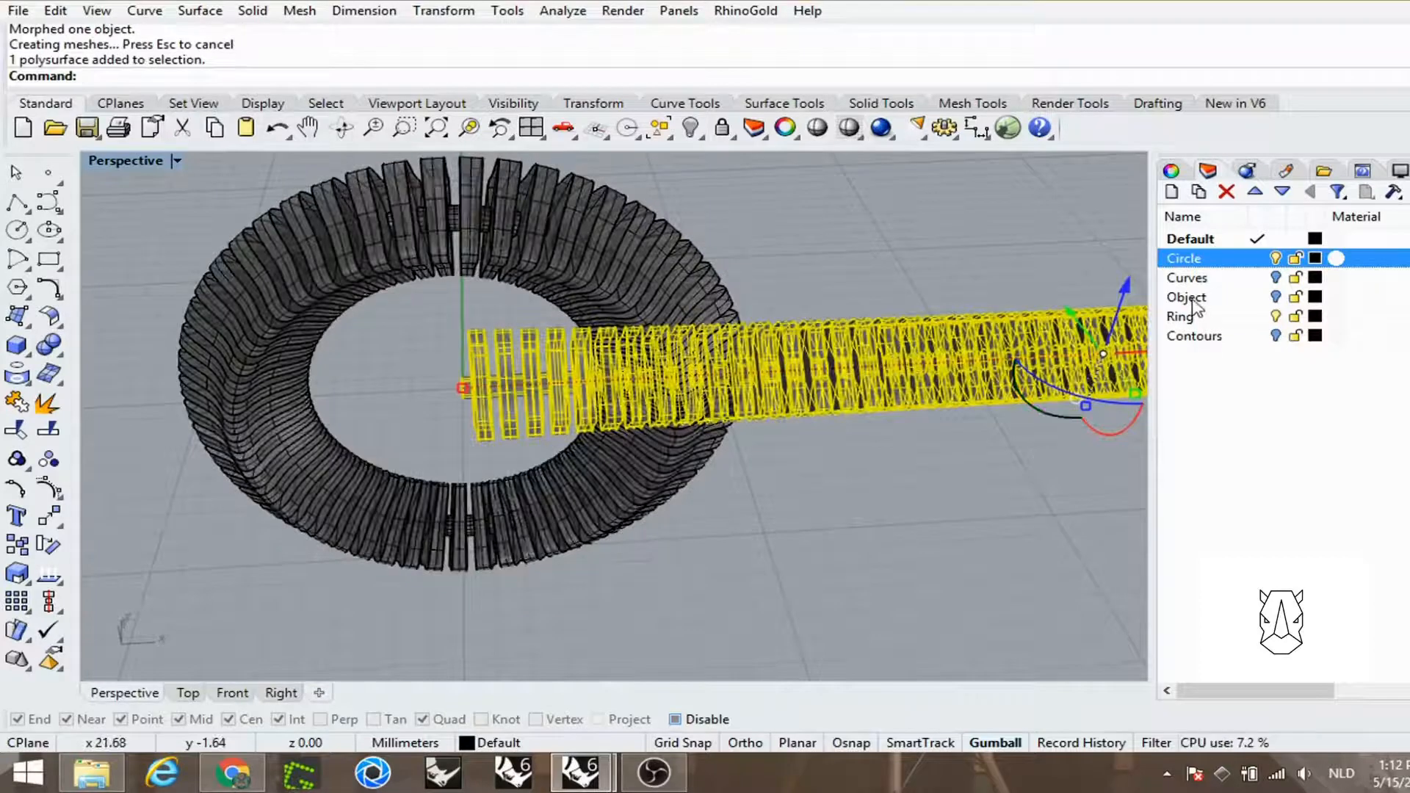
{"action": "left_click", "coordinate": [1190, 297]}
{"action": "right_click", "coordinate": [1193, 303]}
{"action": "left_click", "coordinate": [1234, 655]}
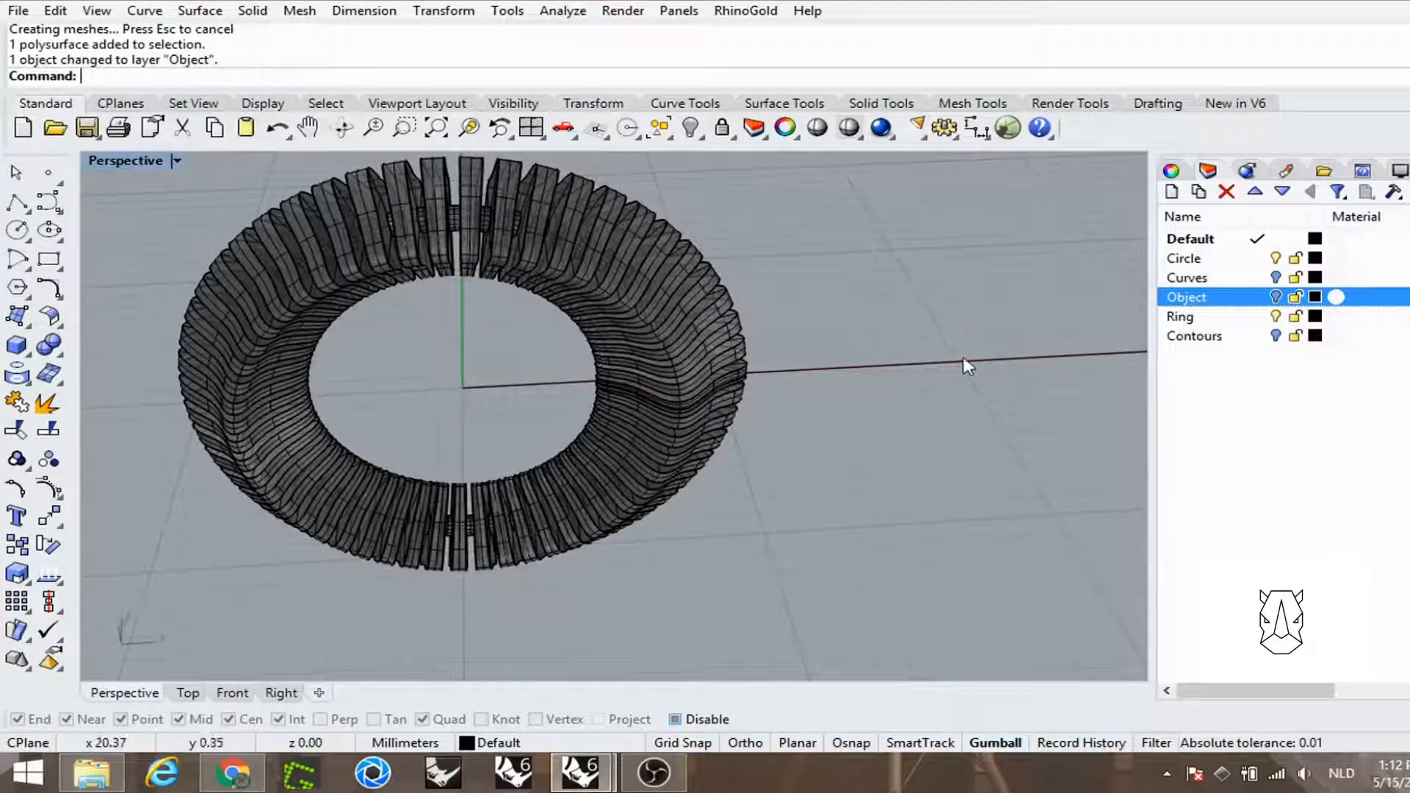
Step: Hide the Circle layer and set the Perspective view to Shaded display
{"action": "type", "text": "SelCrv"}
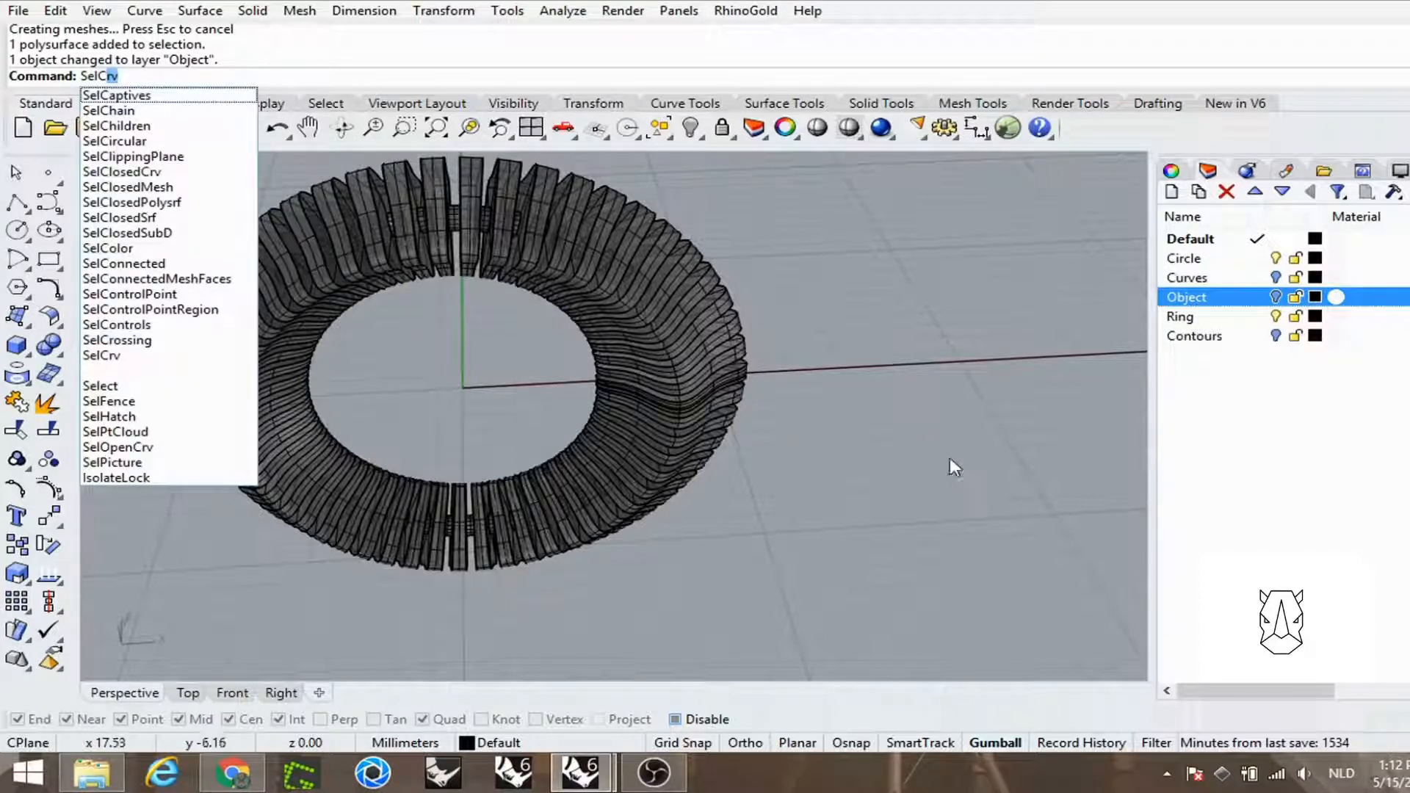
{"action": "left_click", "coordinate": [1278, 258]}
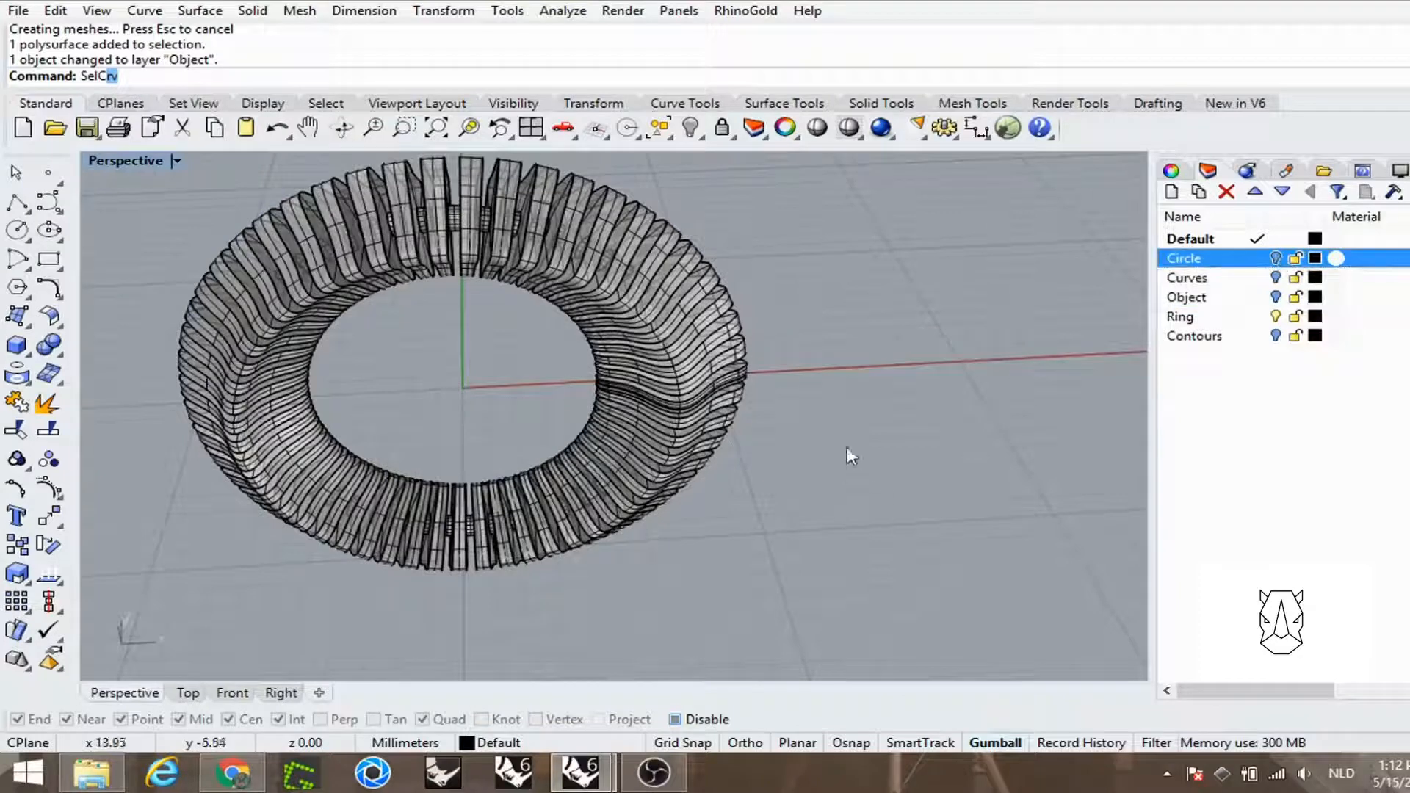
{"action": "right_click_drag", "start_coordinate": [861, 408], "coordinate": [980, 478]}
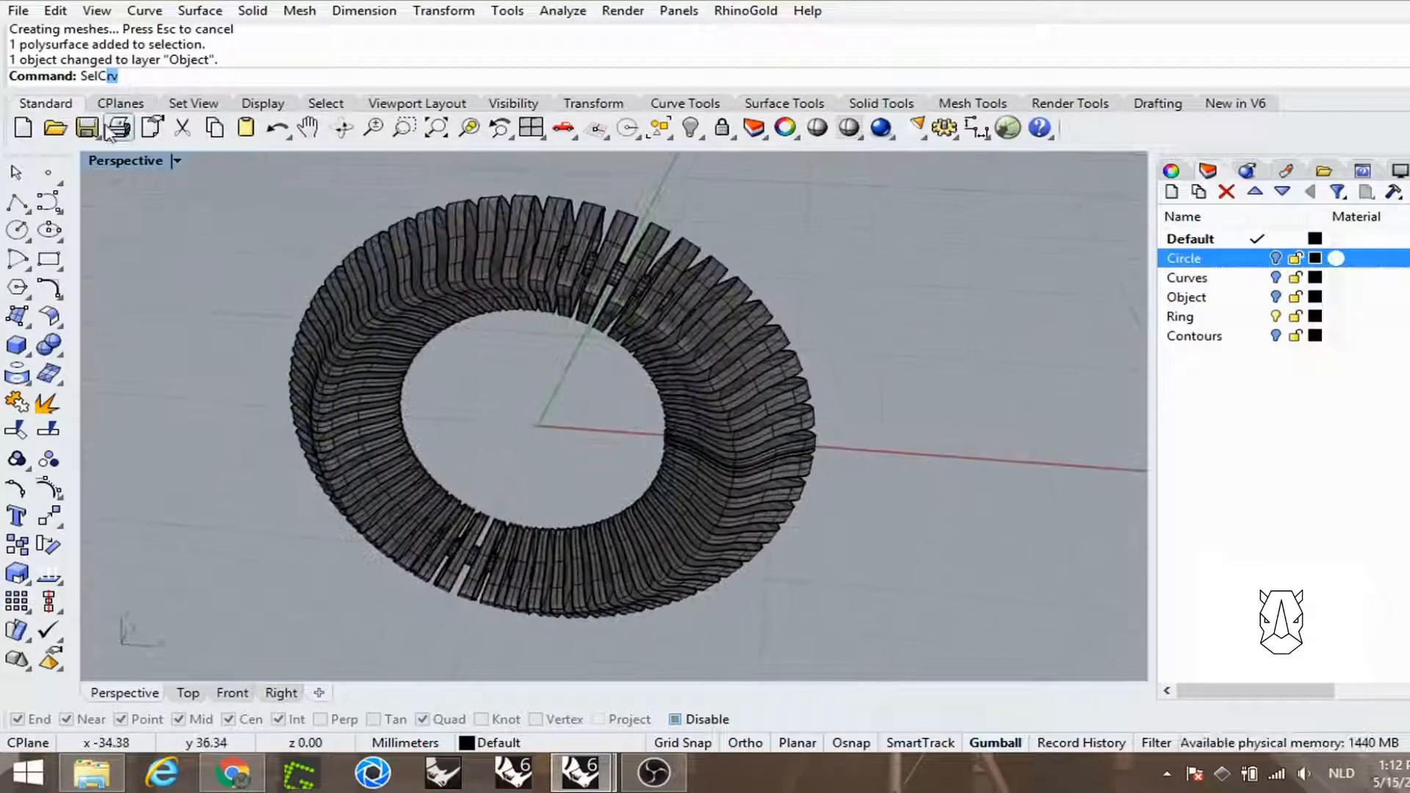
{"action": "left_click", "coordinate": [120, 154]}
{"action": "left_click", "coordinate": [246, 59]}
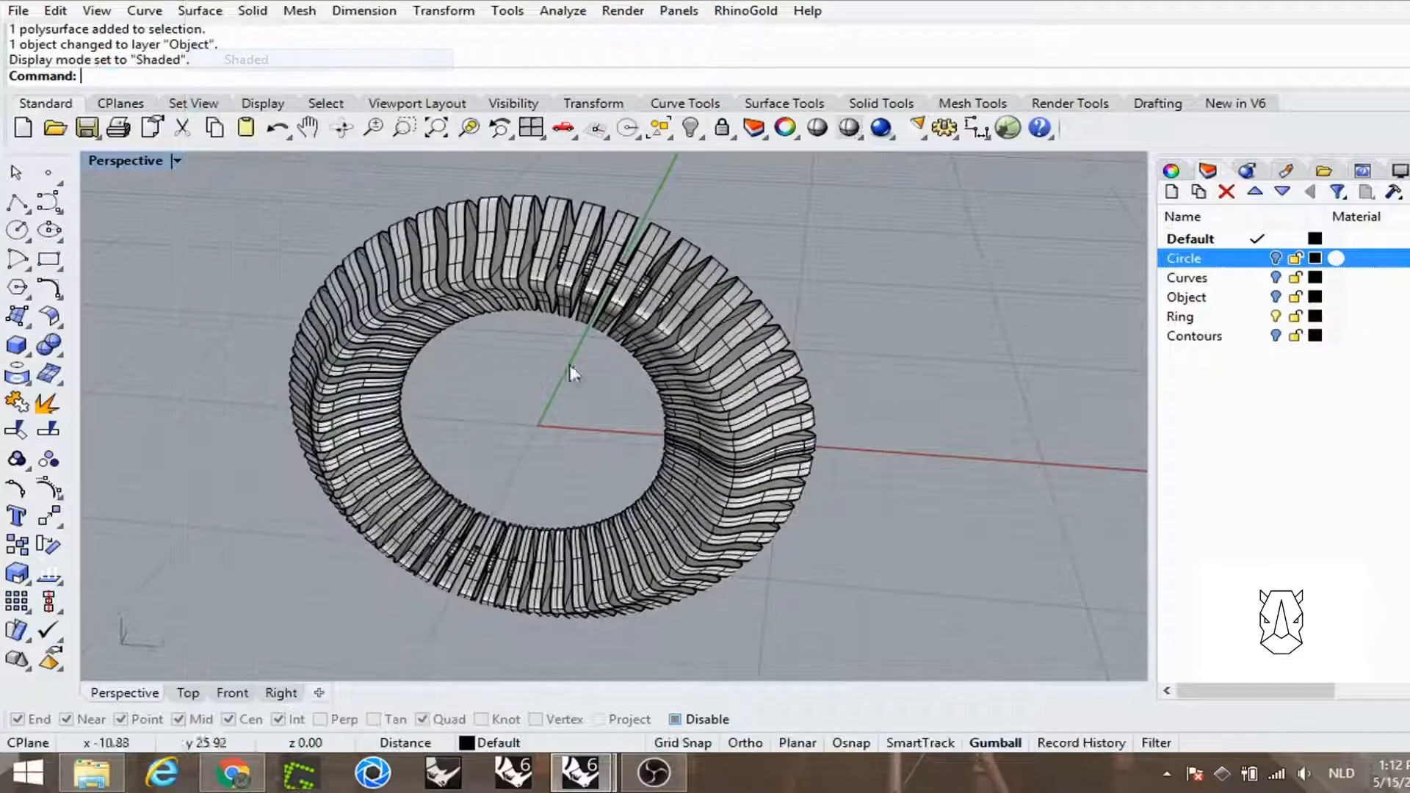
Step: Inspect the ring's blades and connecting pipe up close and from several angles, checking that the ring selects as one object
{"action": "right_click_drag", "start_coordinate": [574, 373], "coordinate": [830, 452]}
{"action": "scroll", "coordinate": [802, 456], "scroll_direction": "up", "scroll_amount": 5}
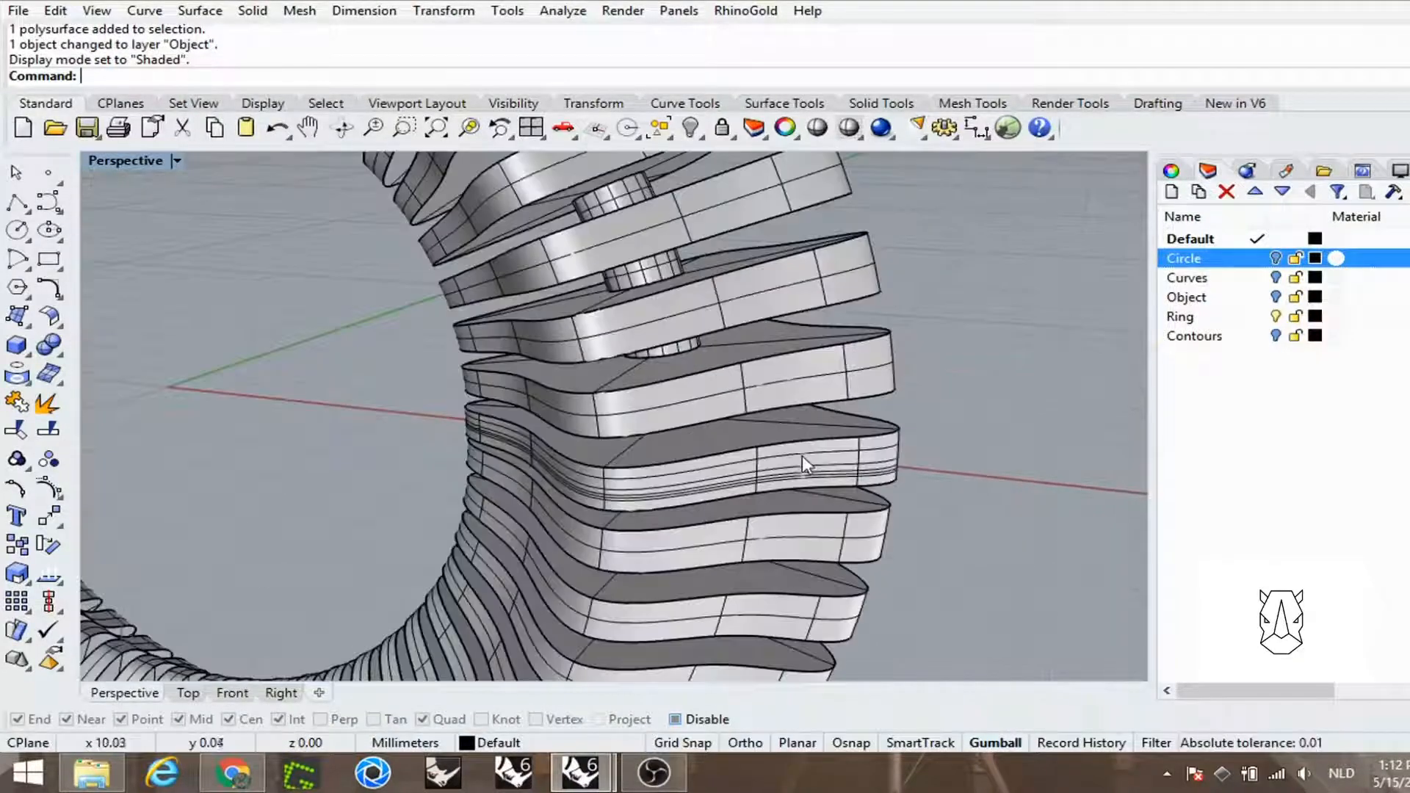
{"action": "left_click", "coordinate": [690, 479]}
{"action": "left_click", "coordinate": [1003, 478]}
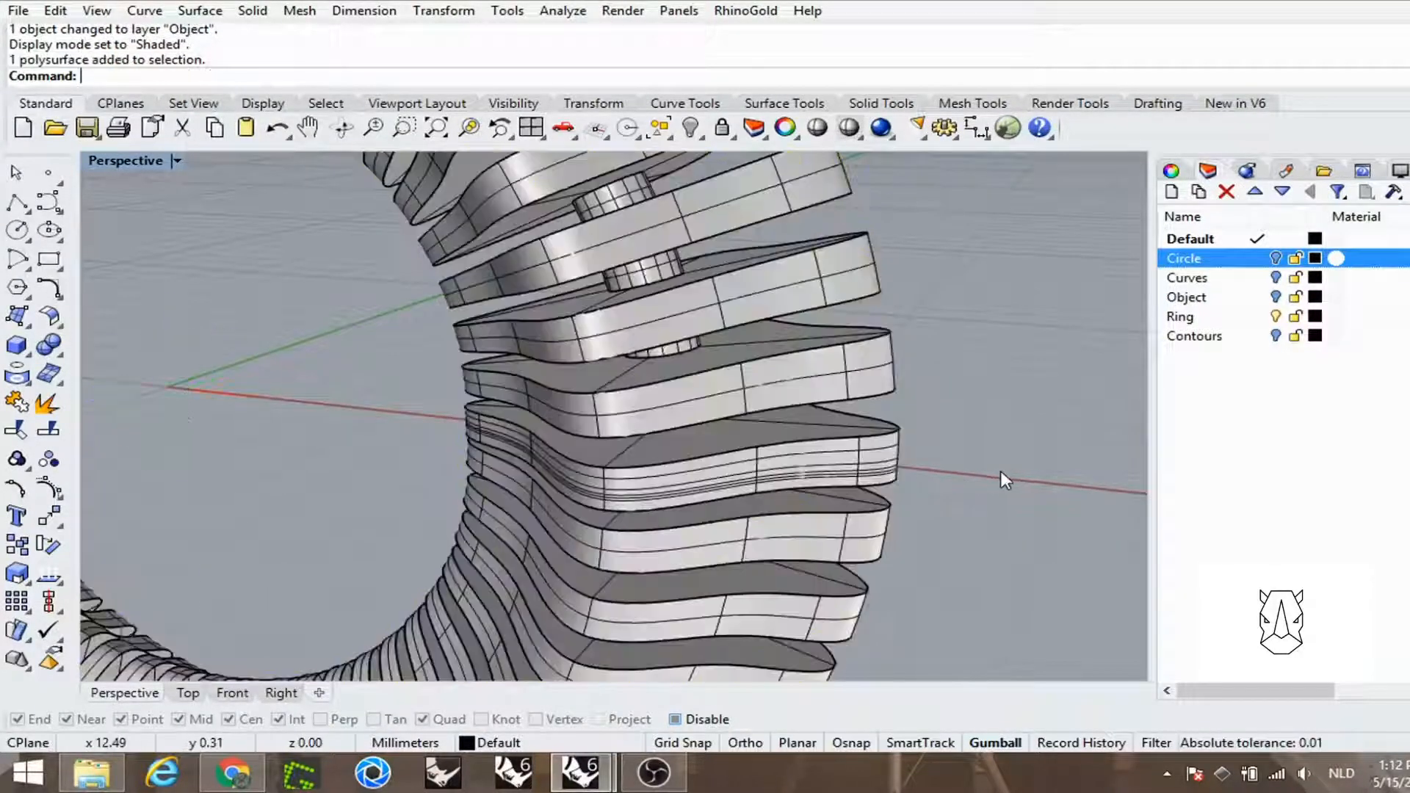
{"action": "scroll", "coordinate": [711, 454], "scroll_direction": "down", "scroll_amount": 10}
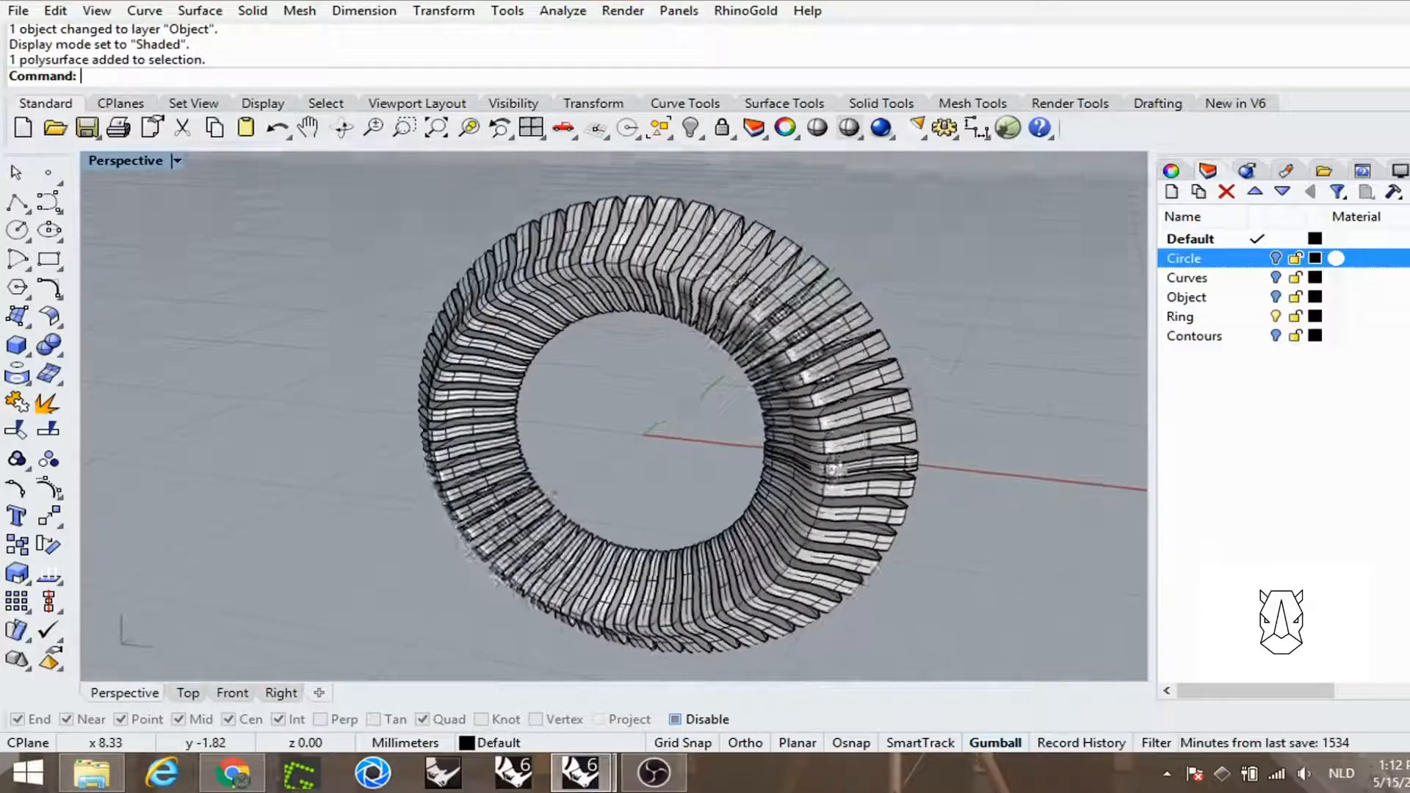
{"action": "right_click_drag", "start_coordinate": [849, 448], "coordinate": [900, 477]}
{"action": "right_click_drag", "start_coordinate": [771, 294], "coordinate": [798, 326]}
{"action": "right_click_drag", "start_coordinate": [828, 378], "coordinate": [750, 529]}
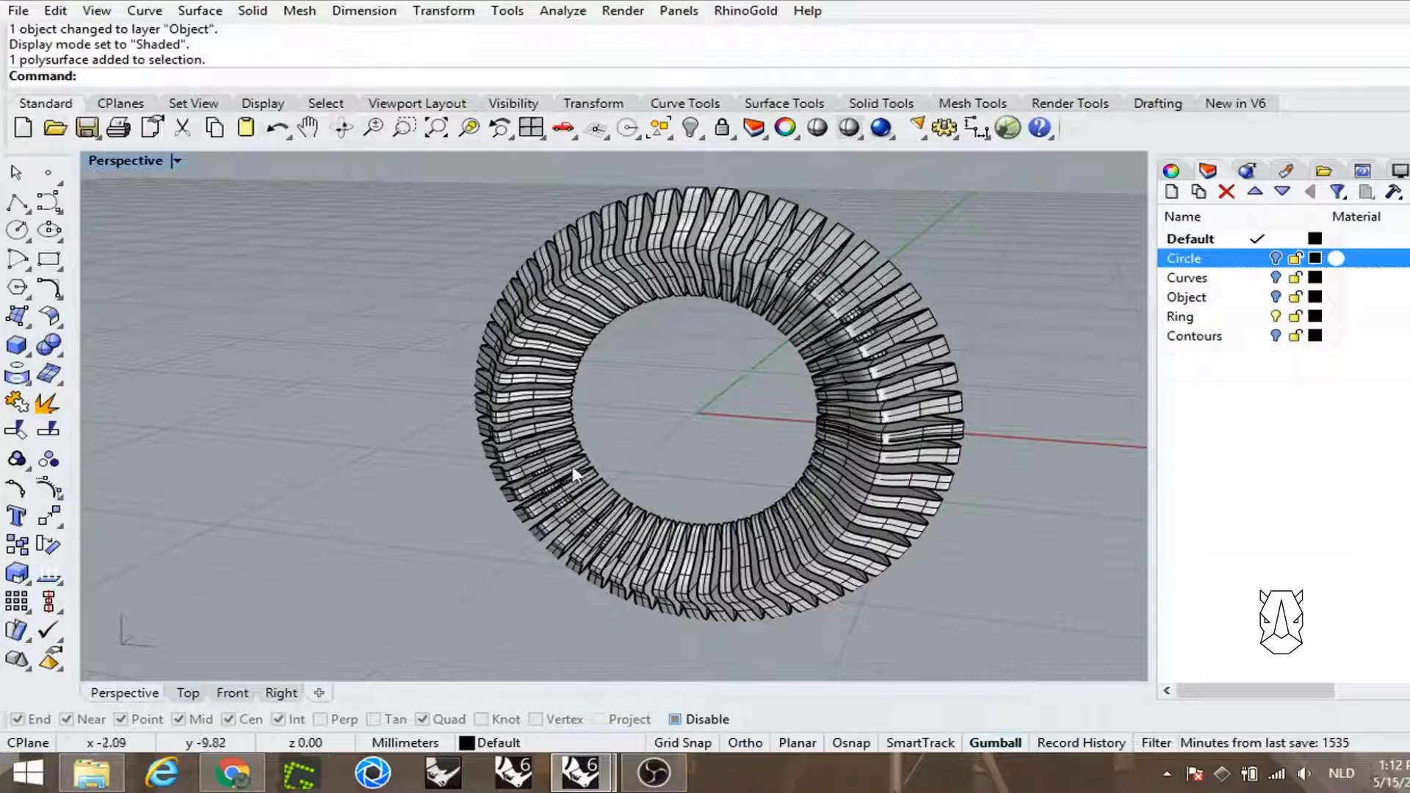
Step: Compare the environment-mapped example ring in the other Rhino window with the shaded blade ring in the working file
{"action": "mouse_move", "coordinate": [650, 773]}
{"action": "left_click", "coordinate": [709, 654]}
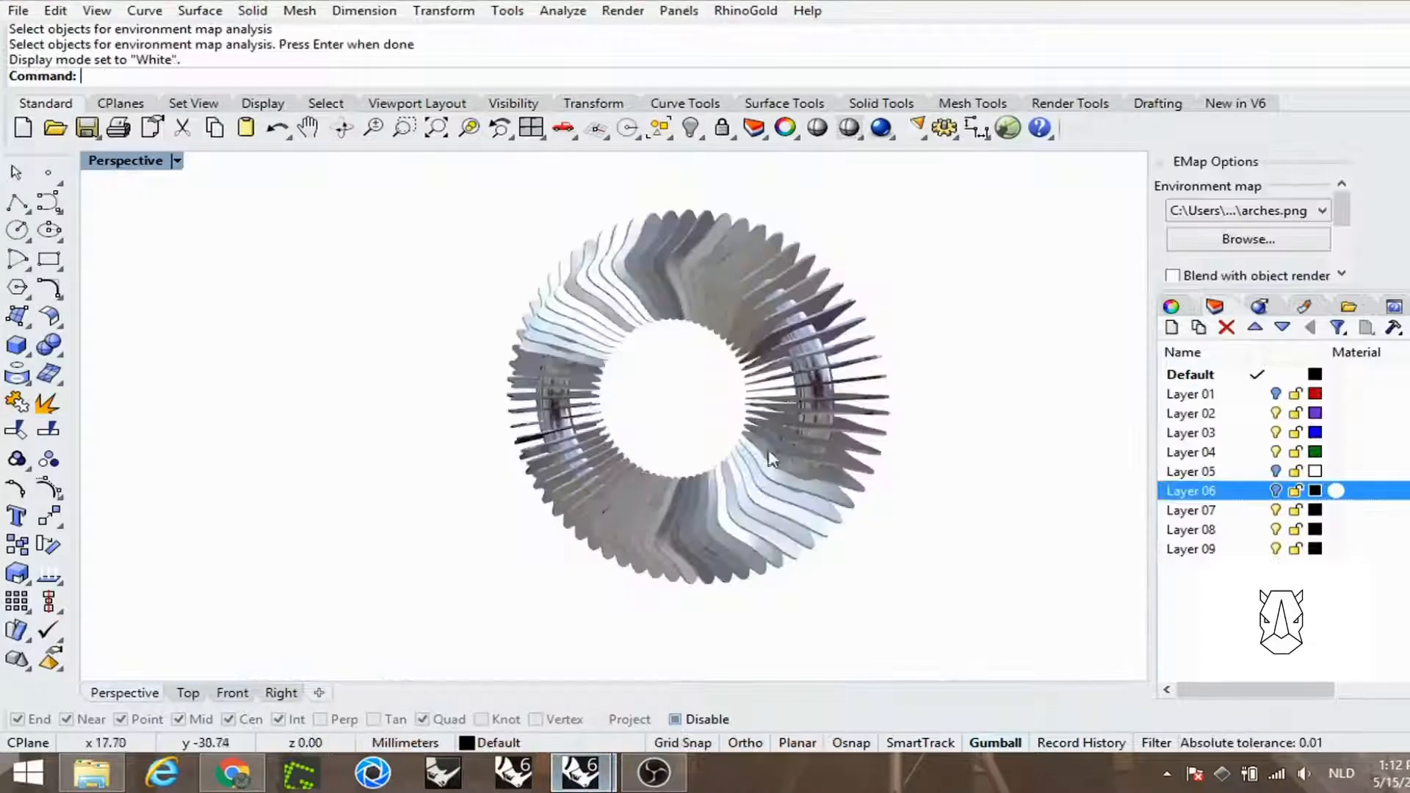
{"action": "right_click_drag", "start_coordinate": [771, 434], "coordinate": [859, 433]}
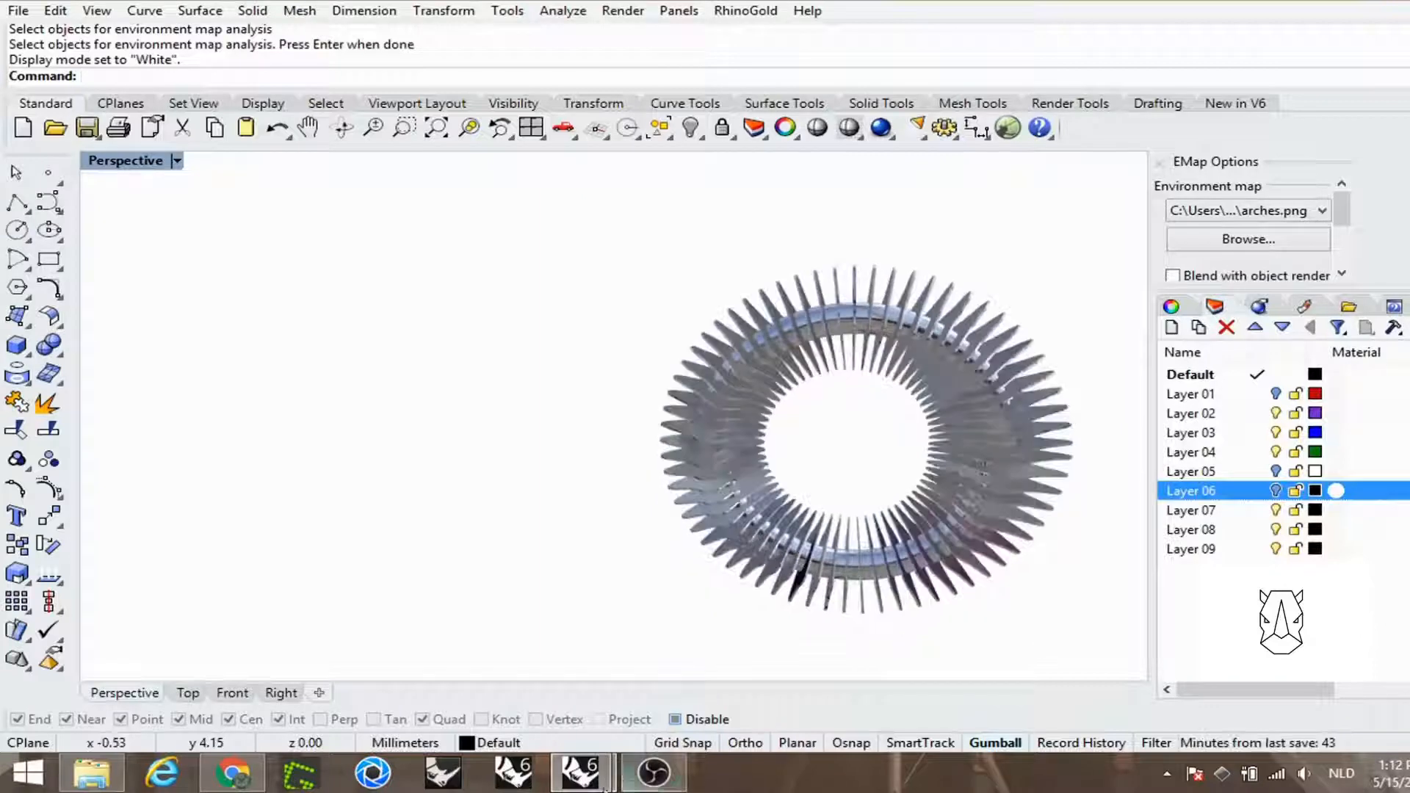
{"action": "mouse_move", "coordinate": [588, 768]}
{"action": "left_click", "coordinate": [514, 665]}
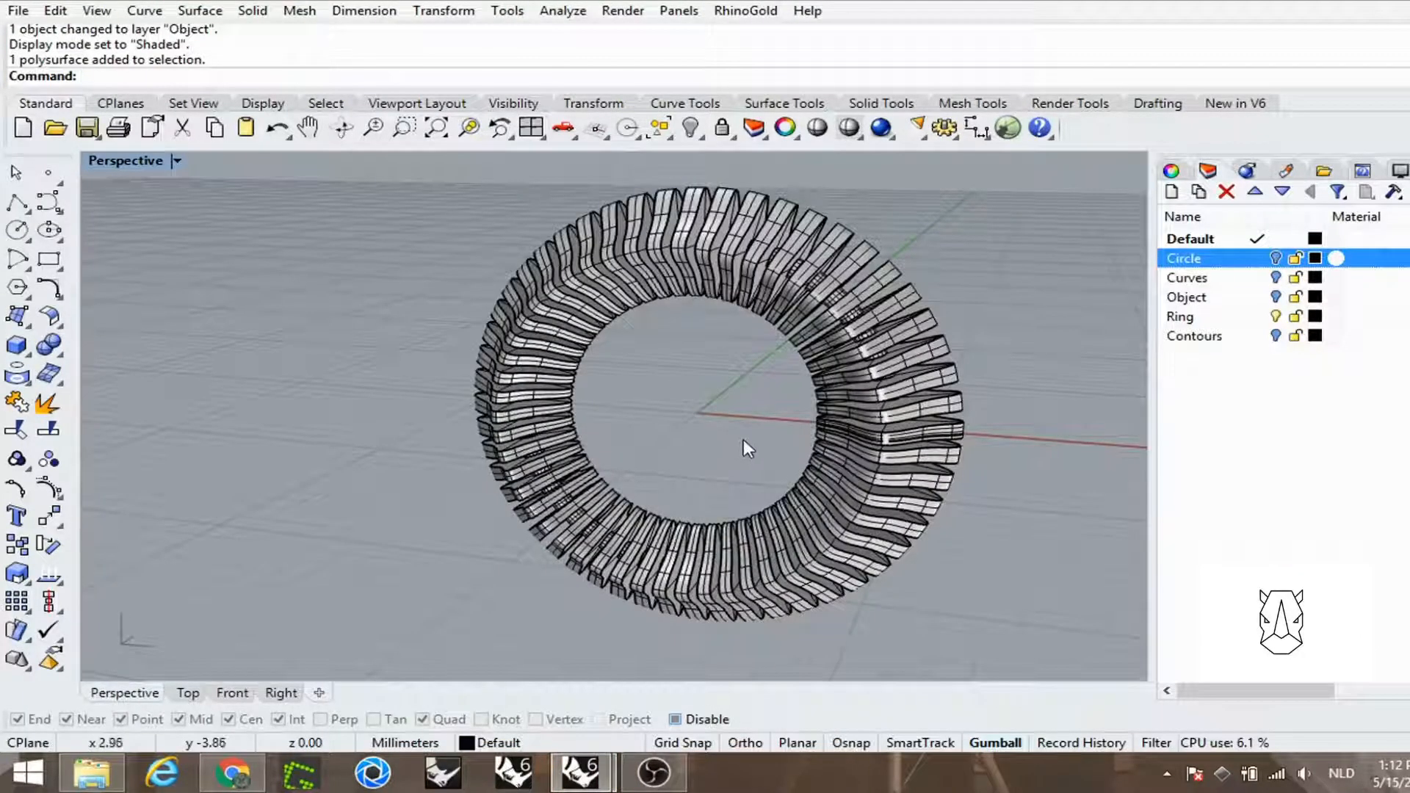
{"action": "right_click_drag", "start_coordinate": [744, 439], "coordinate": [714, 358]}
{"action": "scroll", "coordinate": [757, 362], "scroll_direction": "up", "scroll_amount": 5}
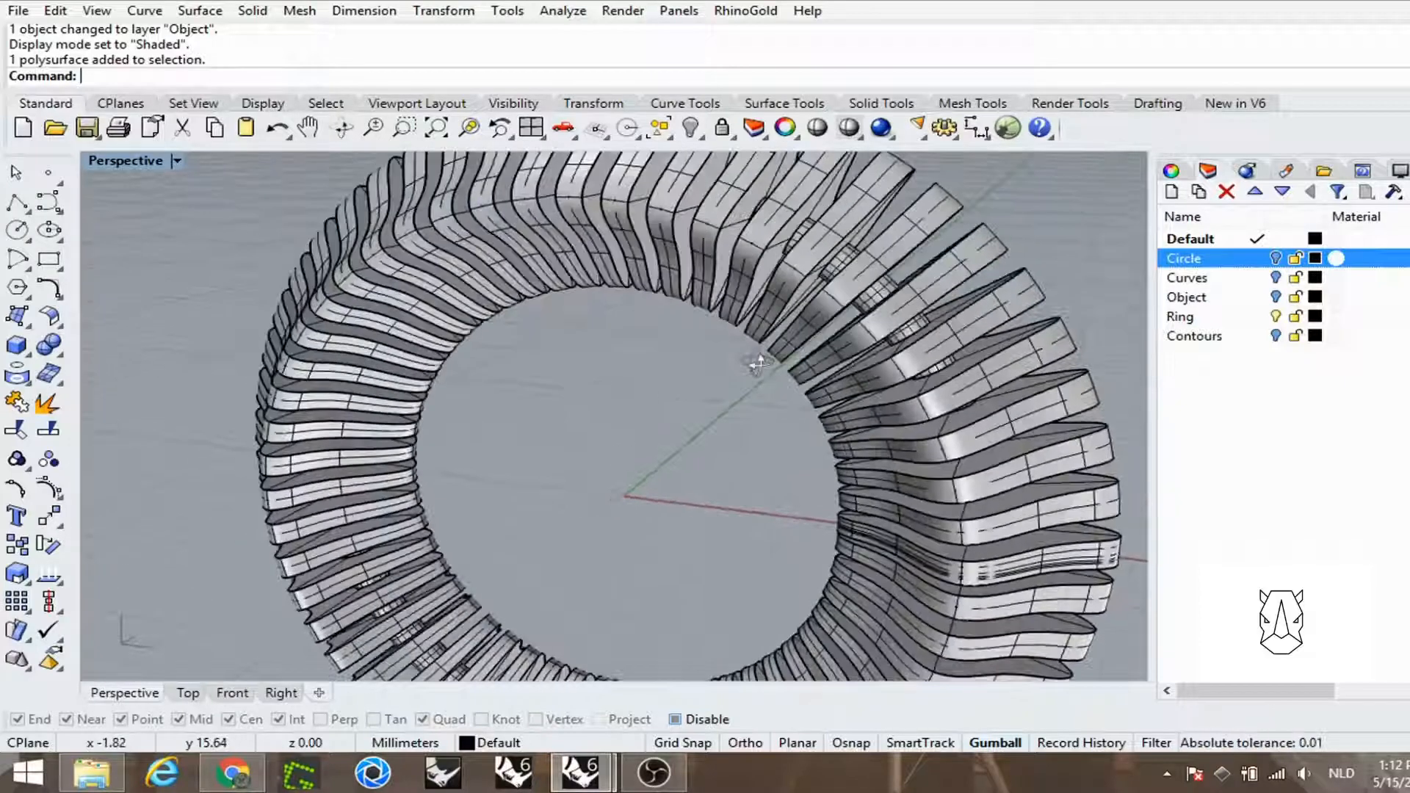
{"action": "scroll", "coordinate": [645, 559], "scroll_direction": "down", "scroll_amount": 5}
{"action": "right_click_drag", "start_coordinate": [661, 488], "coordinate": [680, 446]}
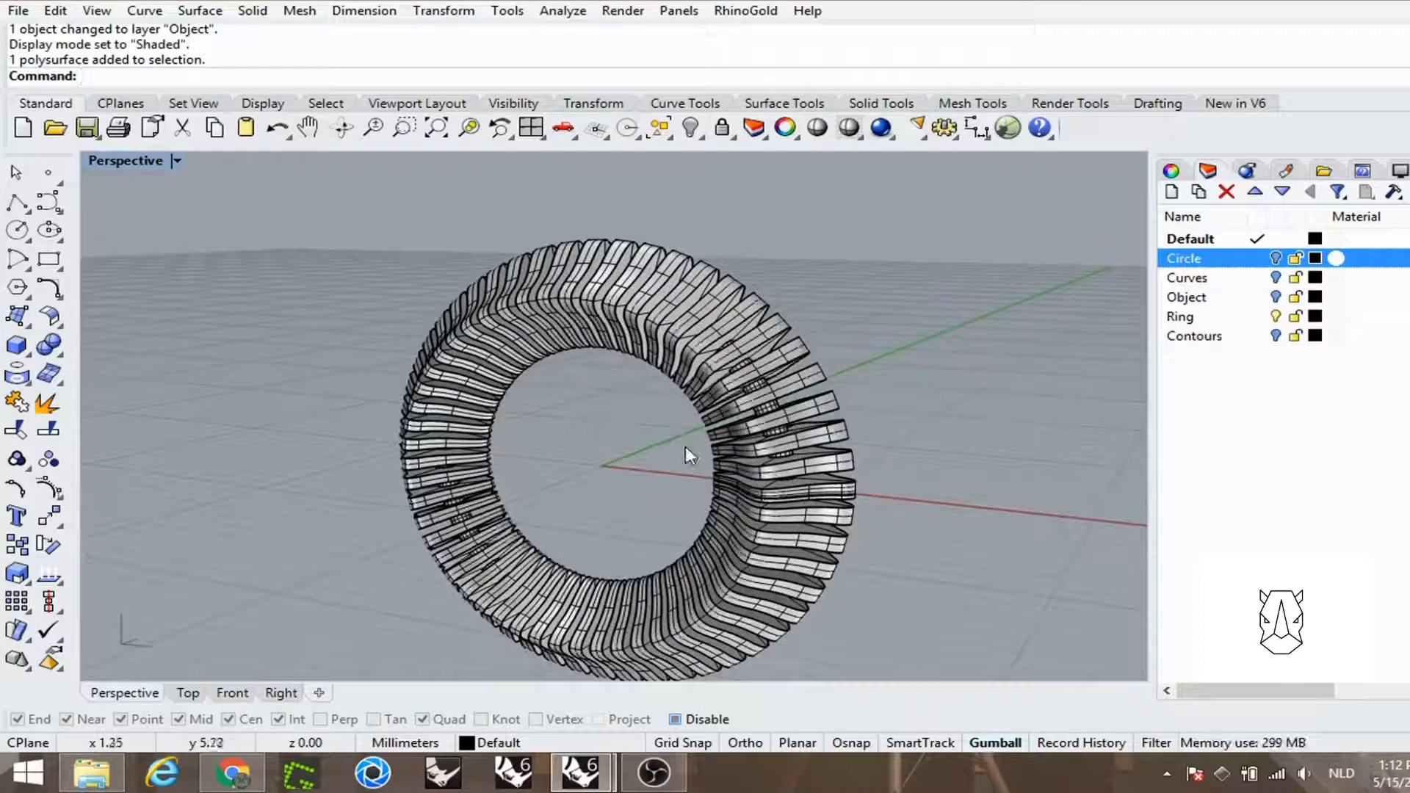